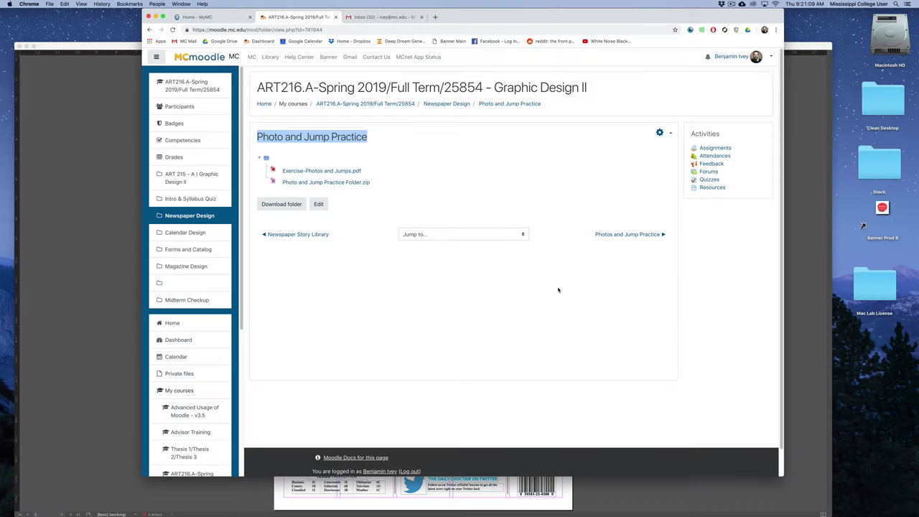
Switch to the Photo and Jump Practice Folder in Finder, select Photo and Jump Practice.indd, and switch to that document in InDesign
left_click(290, 145)
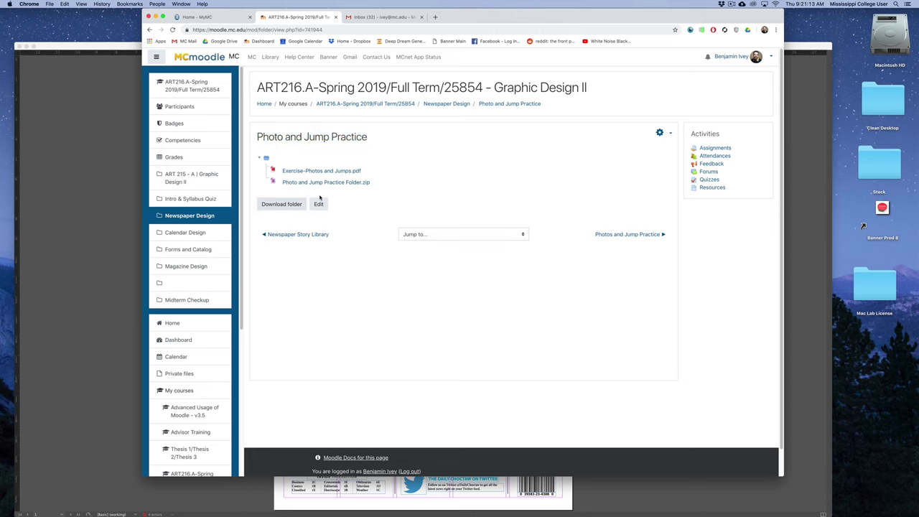
key("ctrl+Up")
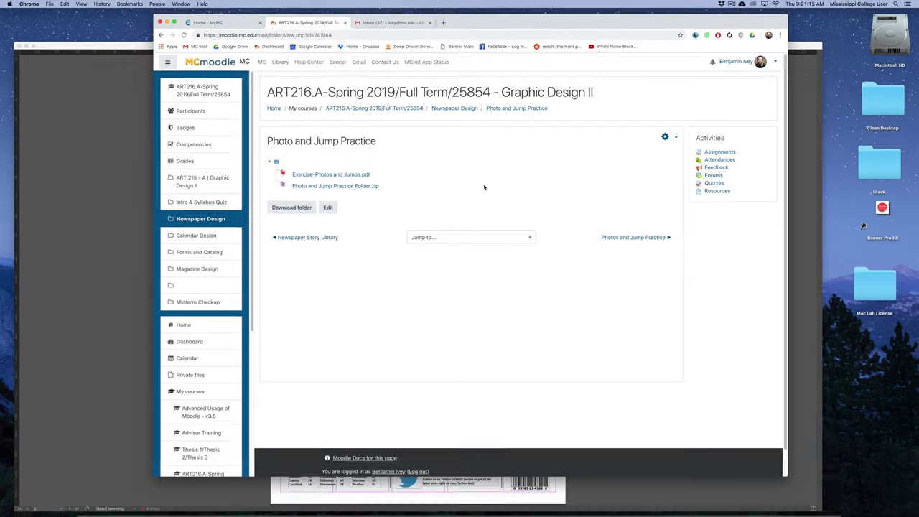
left_click(615, 120)
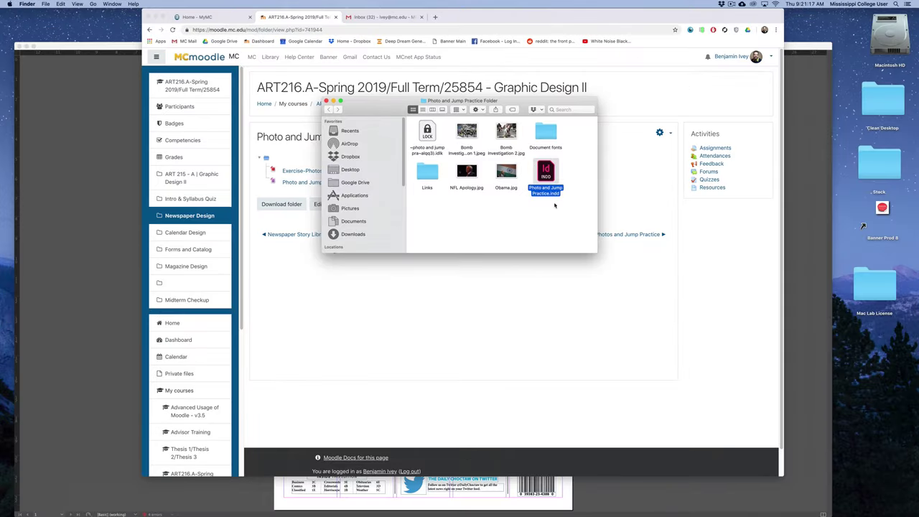
left_click(553, 219)
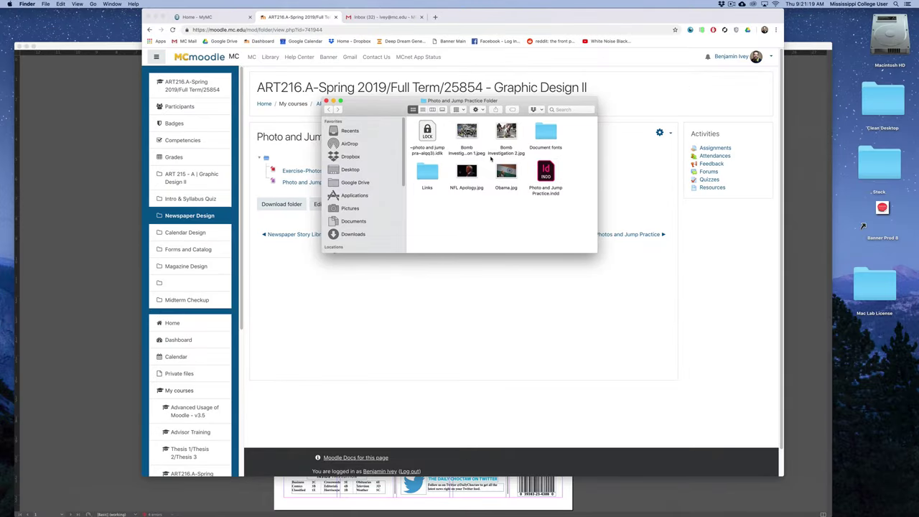
left_click(549, 171)
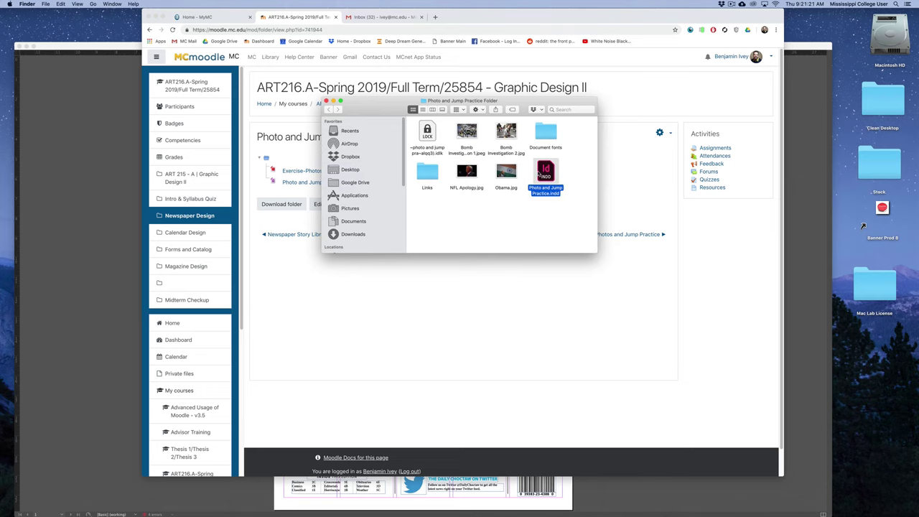
left_click(95, 291)
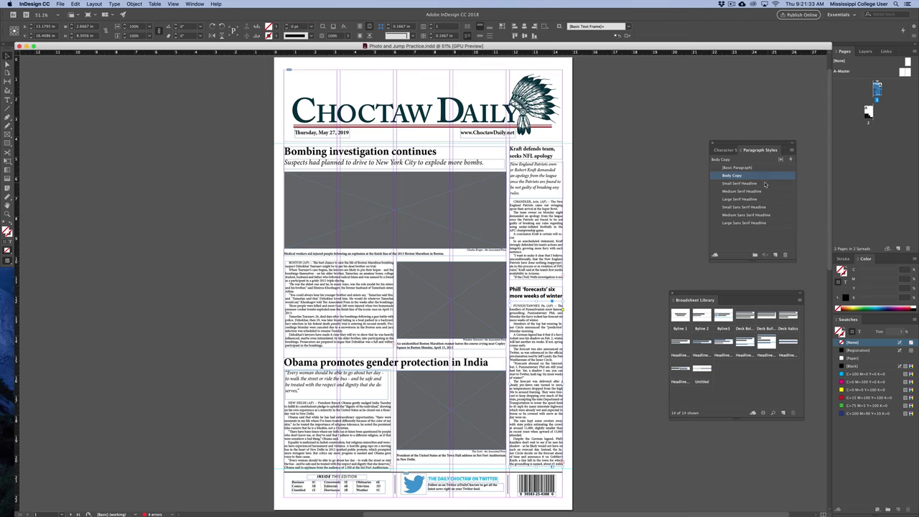
Look through the Bomb Investigation, NFL Apology and Obama image files in the practice folder, and return to the InDesign document
key("ctrl+Up")
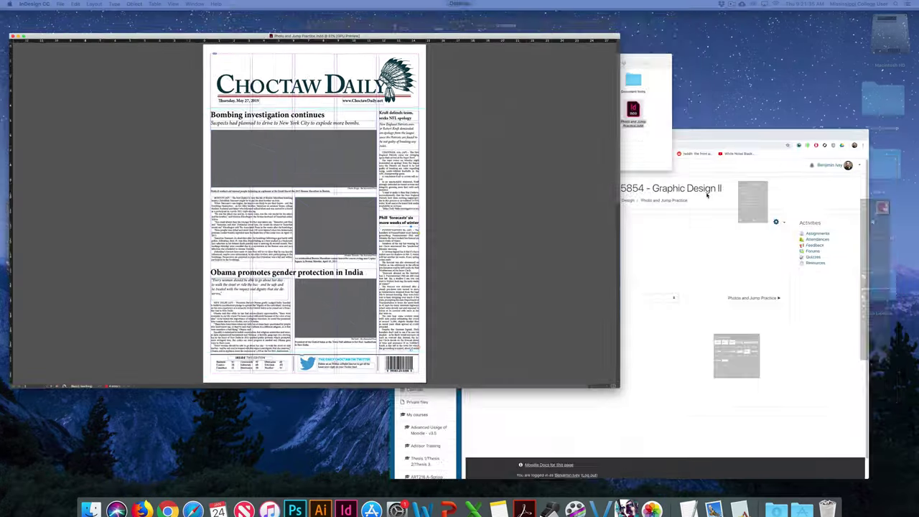
left_click(622, 93)
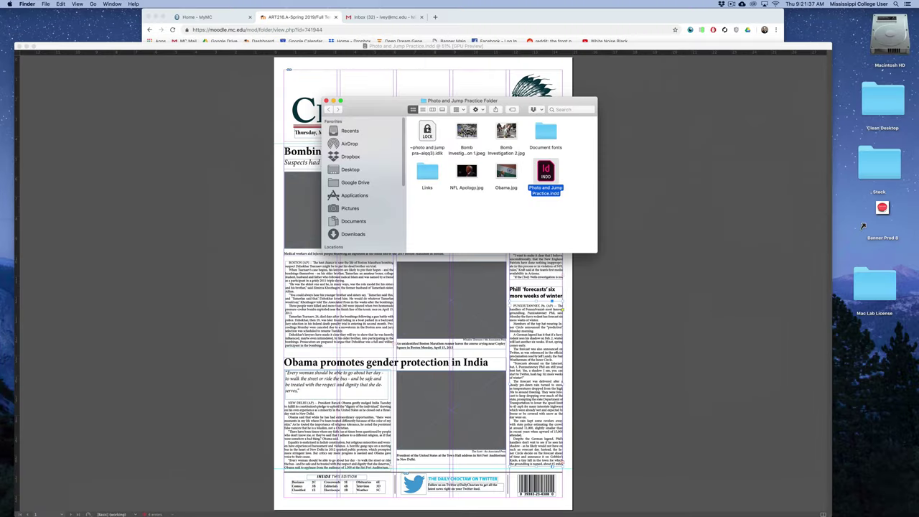
left_click(469, 131)
key("Right")
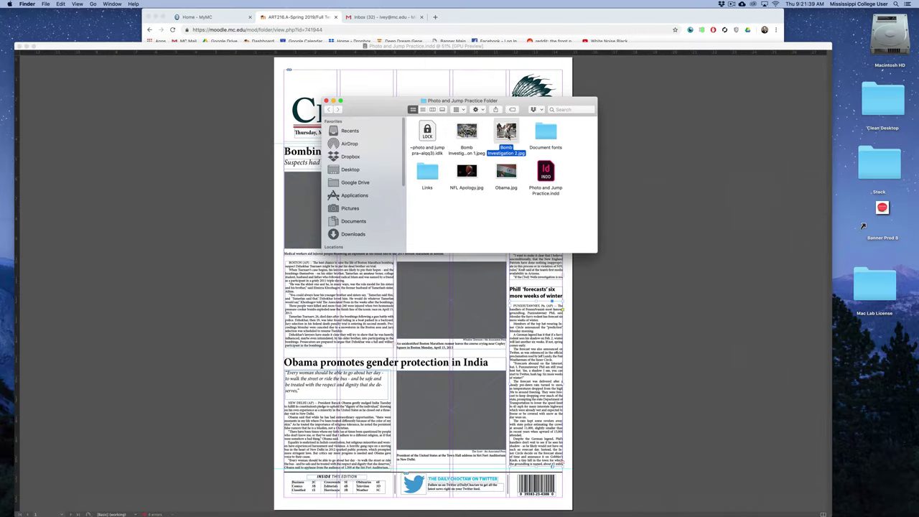
key("Down")
key("Left")
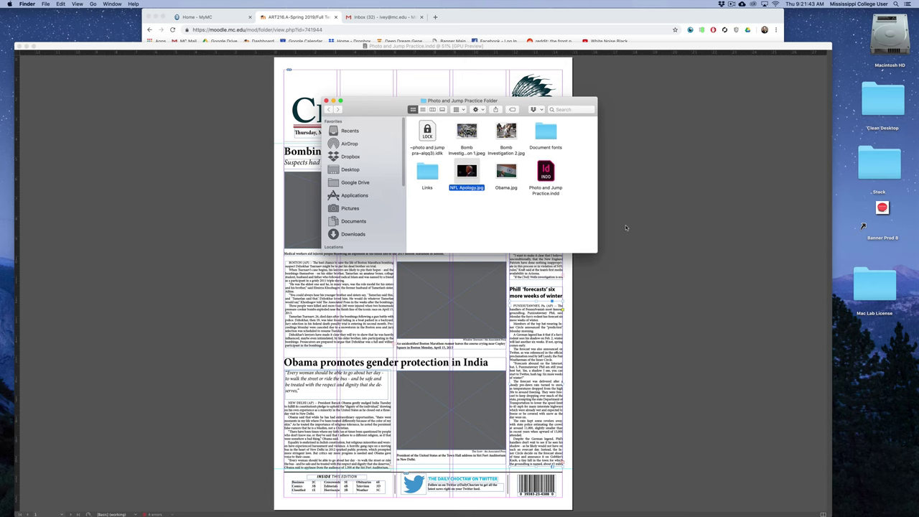
left_click(597, 280)
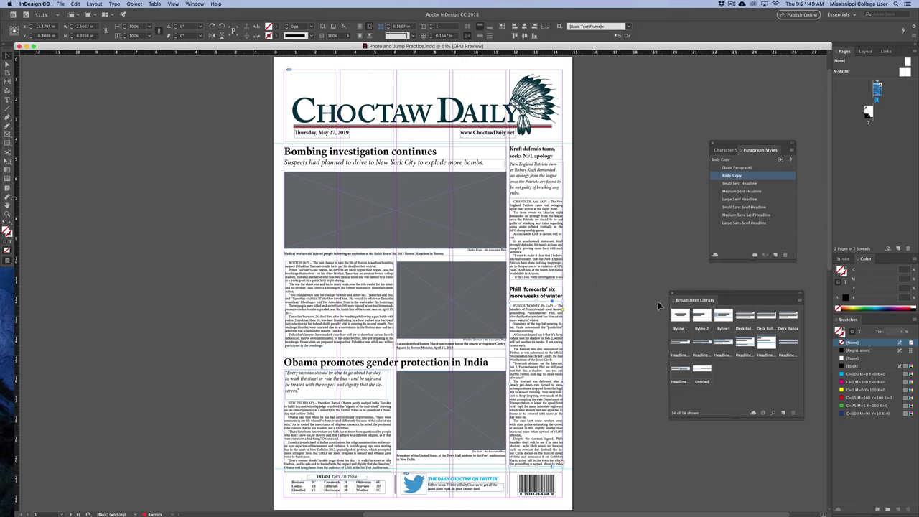
Move the Broadsheet Library panel closer to the newspaper page and deselect the text frame
left_click_drag(705, 293, 639, 278)
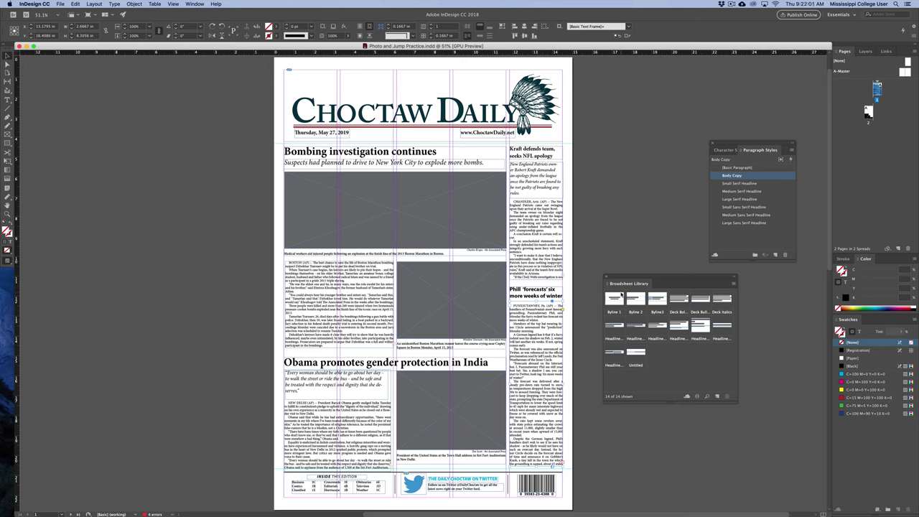
left_click(137, 134)
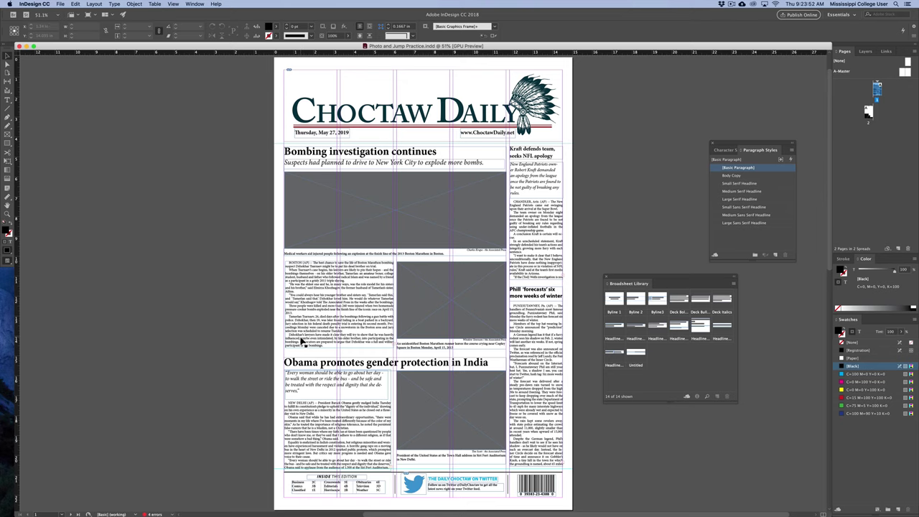
Examine the empty columns and ad boxes on page 2A, and inspect the front page layout with its guides hidden and shown
left_click_drag(217, 434, 326, 197)
left_click_drag(221, 392, 366, 229)
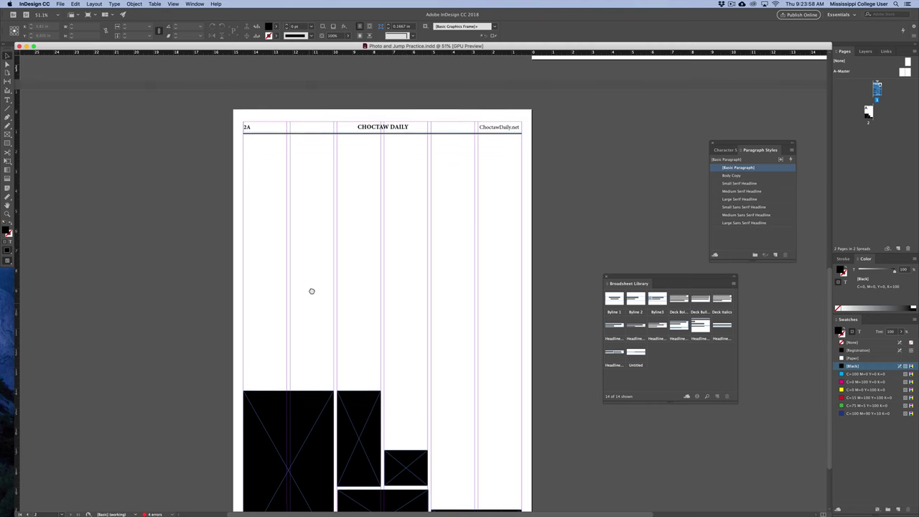
scroll(311, 299, "down", 3)
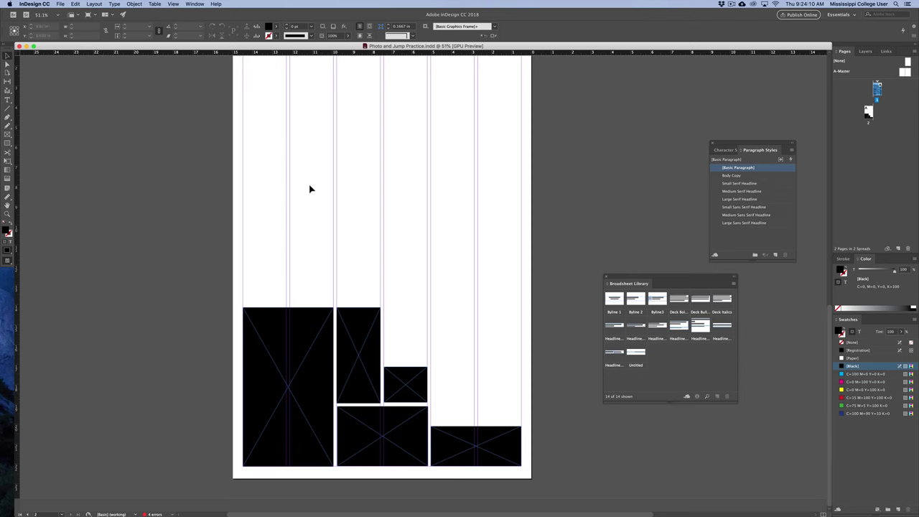
left_click_drag(526, 181, 489, 247)
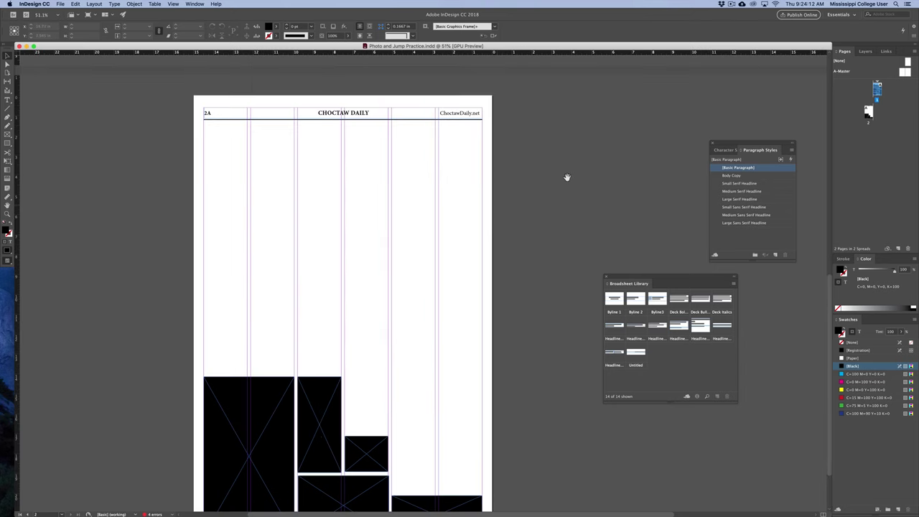
left_click_drag(625, 112, 439, 281)
left_click_drag(474, 117, 418, 408)
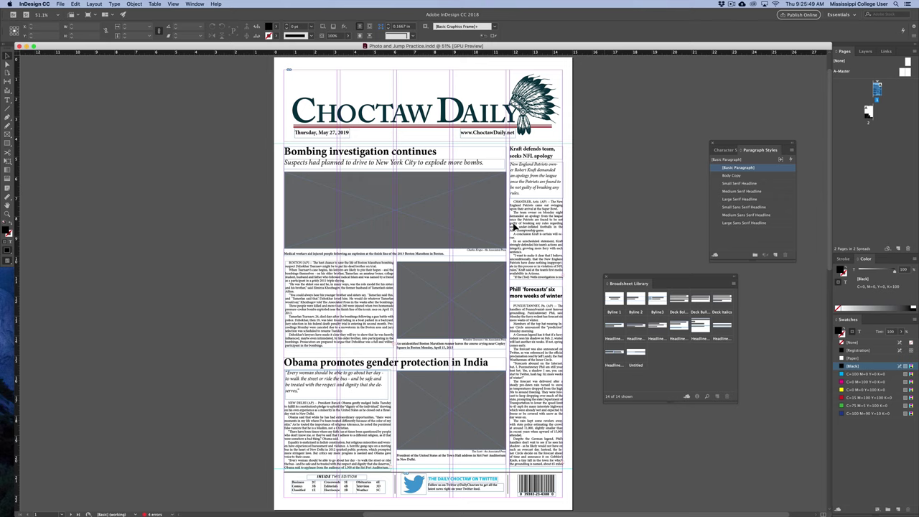
key("w")
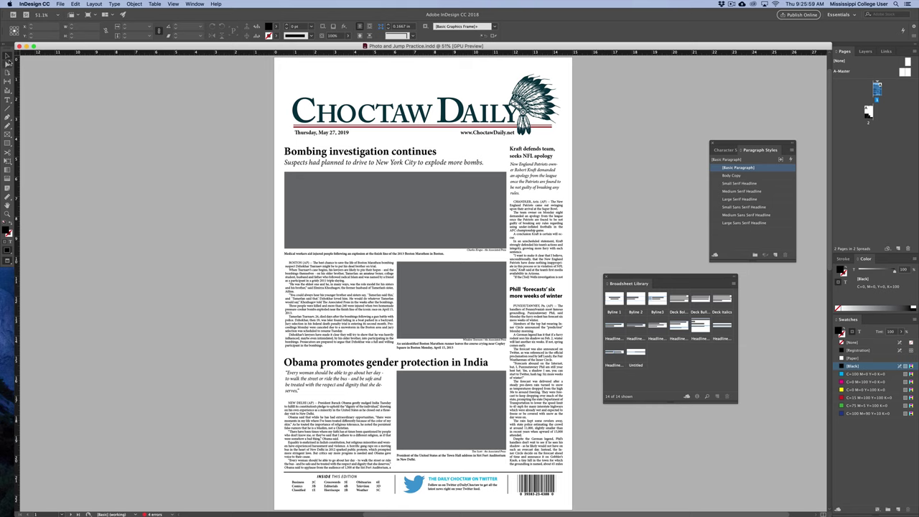
key("w")
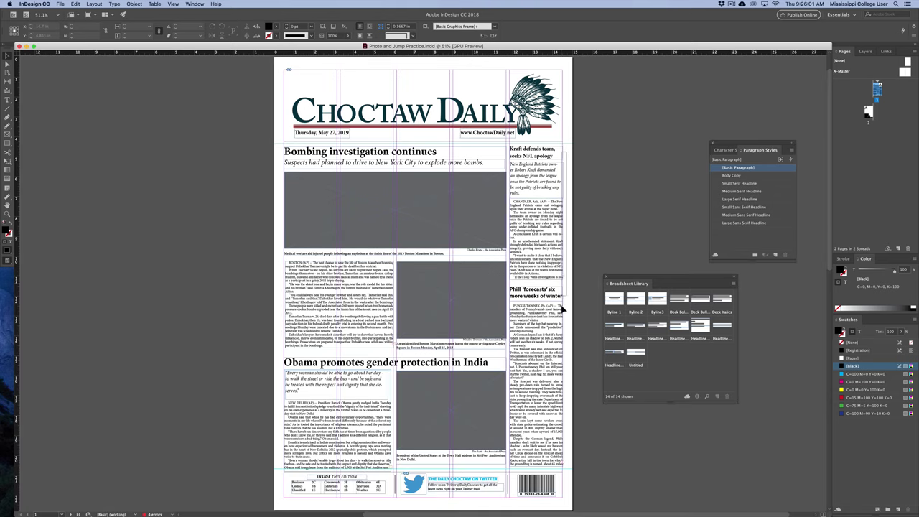
Narrow the frames of the NFL apology and groundhog stories from their inner edge to about 2.5 in wide, and check the gutter up close
left_click(524, 399)
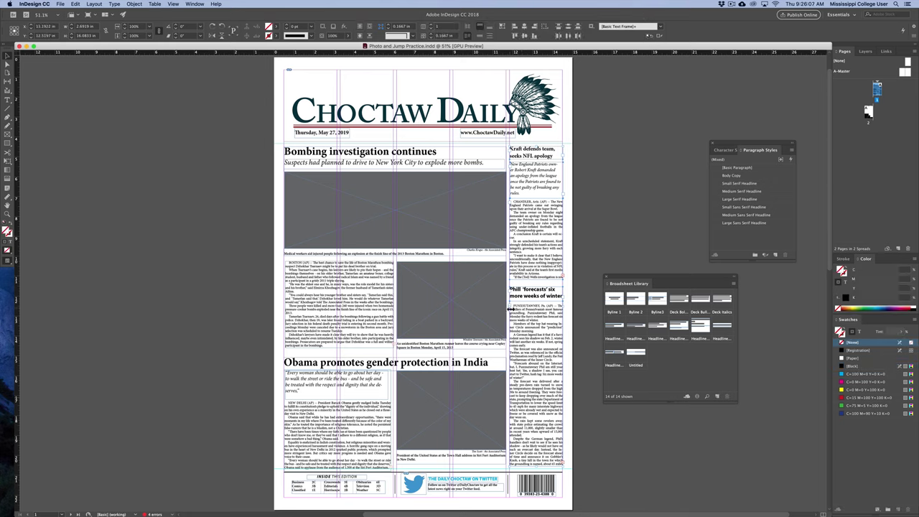
left_click_drag(509, 308, 513, 311)
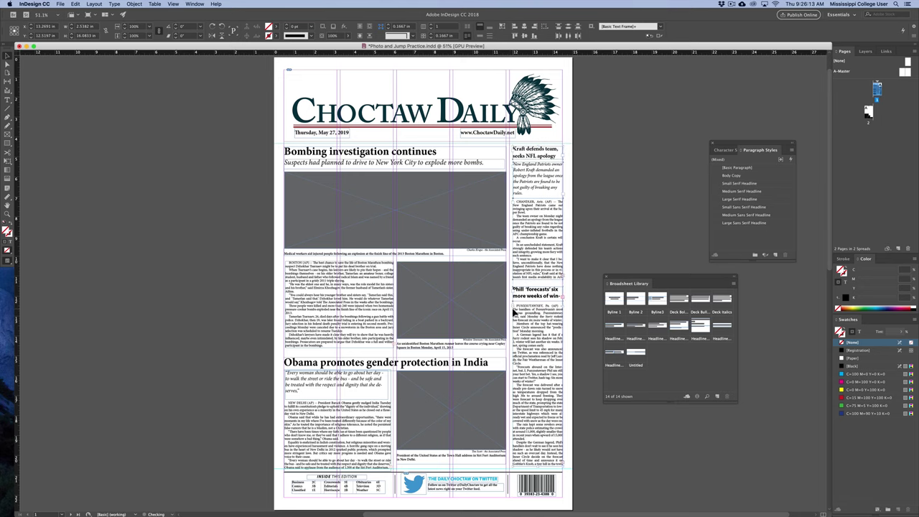
key("super+equal")
key("super+equal")
key("super+equal")
key("super+equal")
key("super+equal")
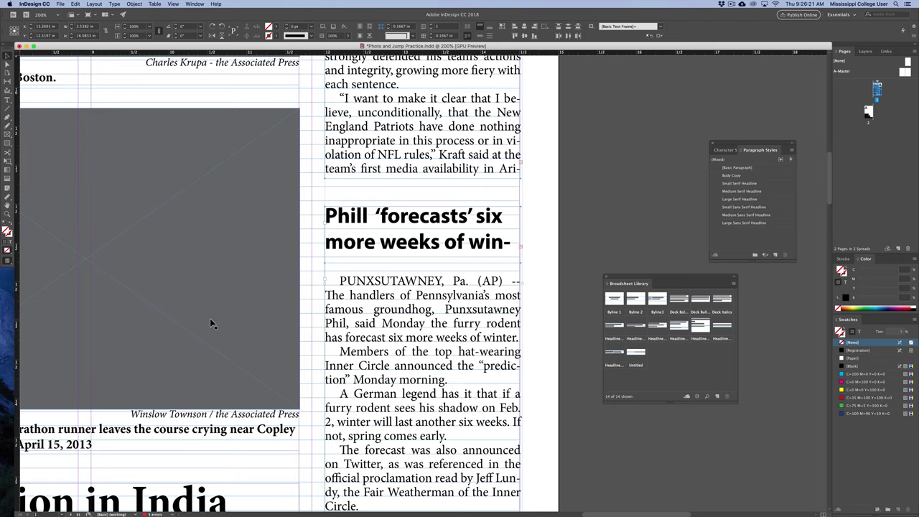
key("super+minus")
key("super+minus")
key("super+minus")
key("super+minus")
key("super+minus")
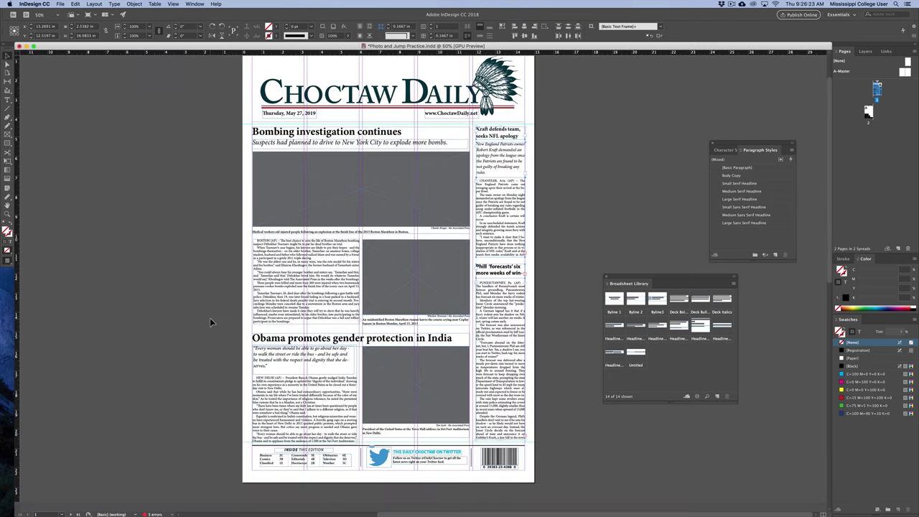
Narrow the bombing and Obama story frames together from their inner edge to about 11.05 in overall width, and preview the page
left_click_drag(220, 127, 452, 429)
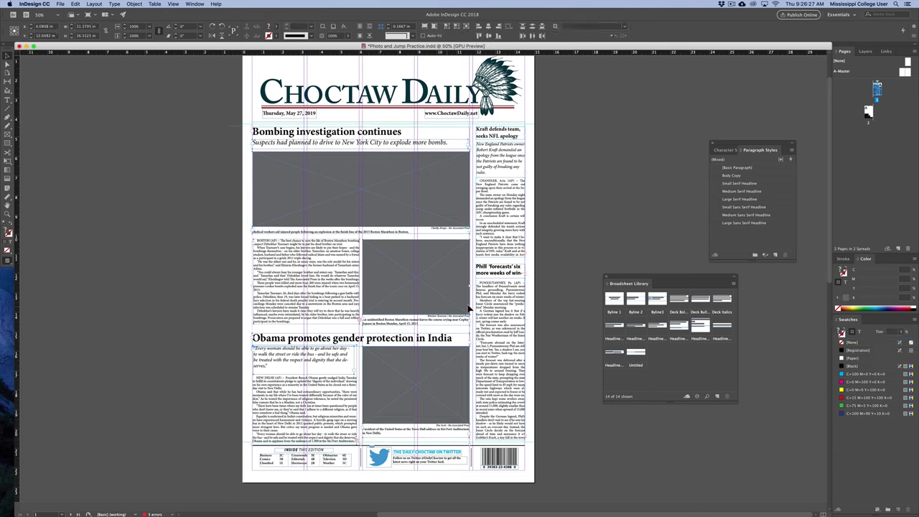
left_click_drag(469, 287, 466, 285)
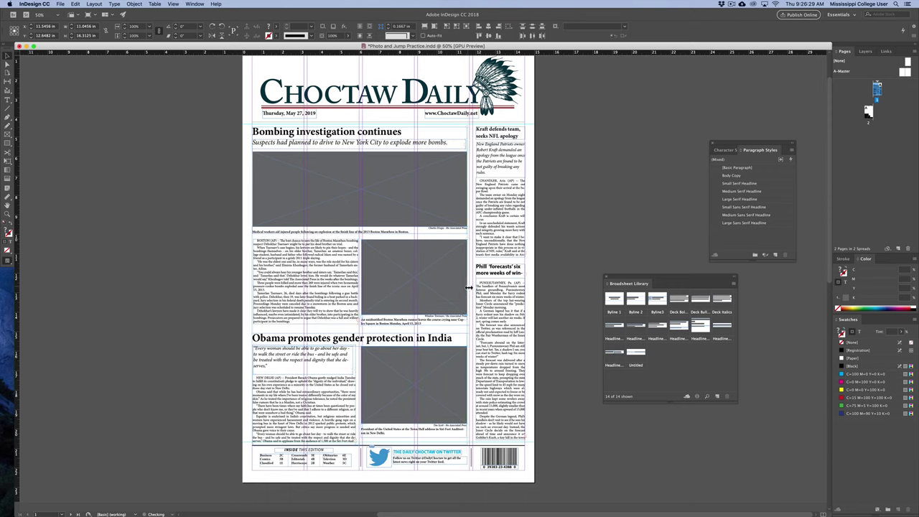
left_click(562, 261)
key("w")
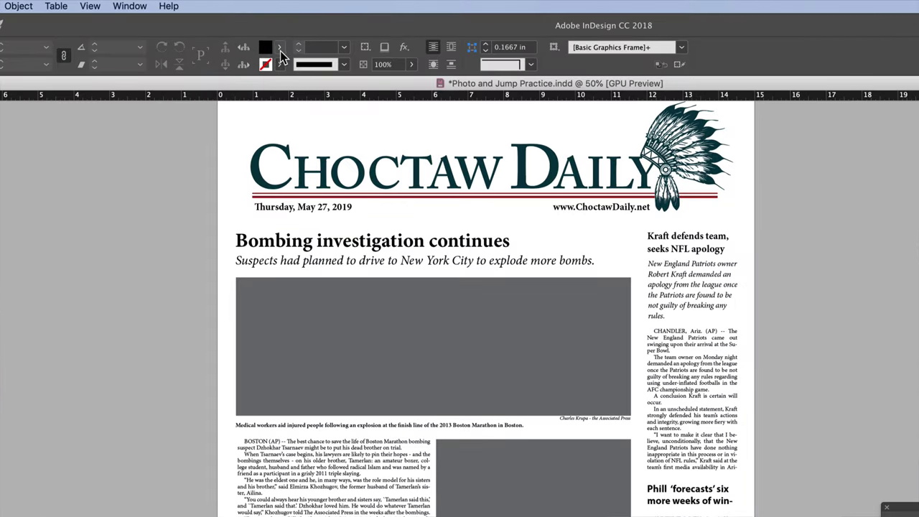
Set the default fill to [None] and the stroke to [Black] with no object selected
left_click(282, 65)
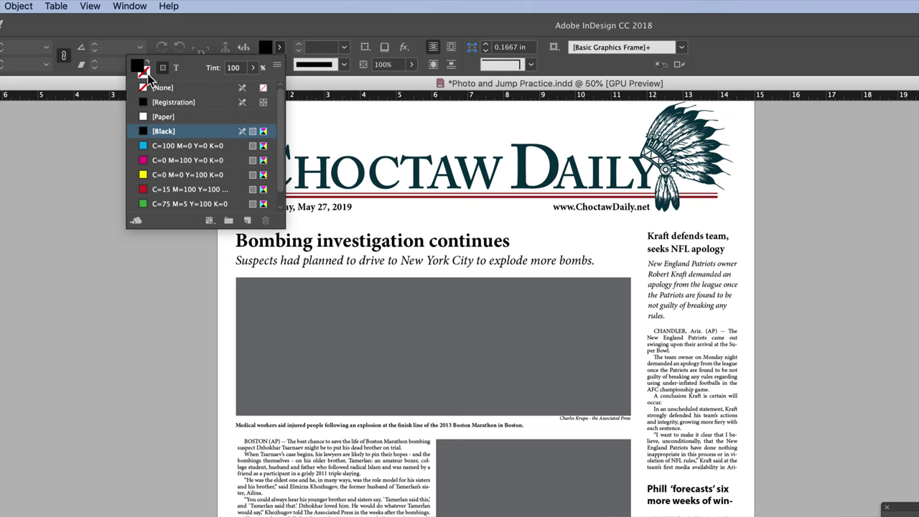
left_click(162, 87)
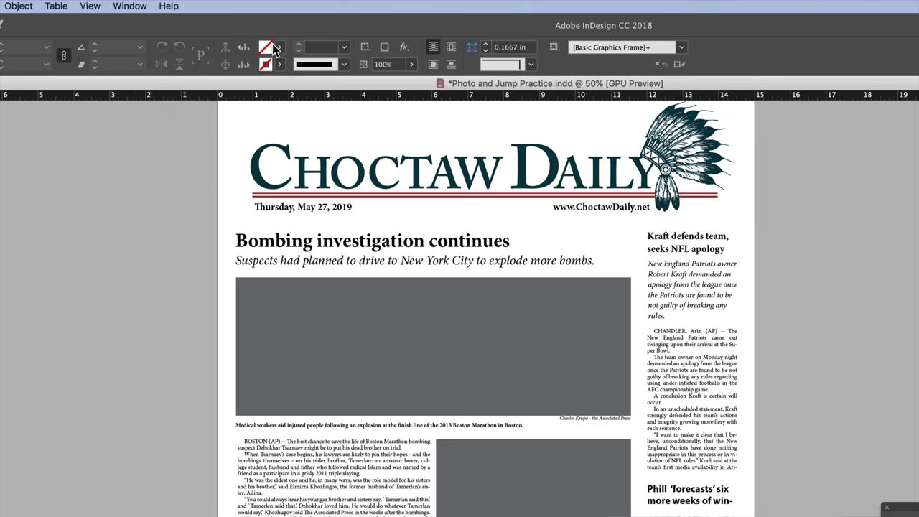
left_click(273, 69)
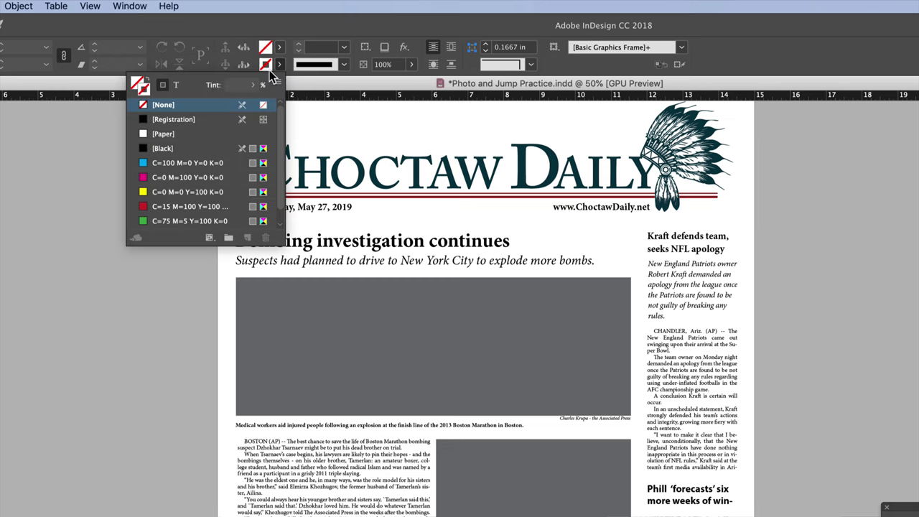
left_click(164, 148)
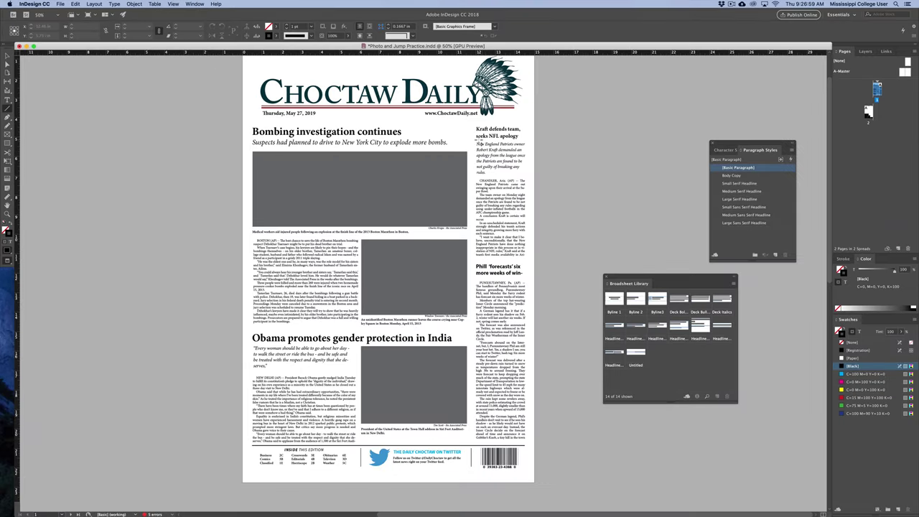
Draw a vertical 1 pt line about 16 in long in the gutter beside the NFL apology and groundhog stories, and check its placement
left_click_drag(473, 128, 492, 440)
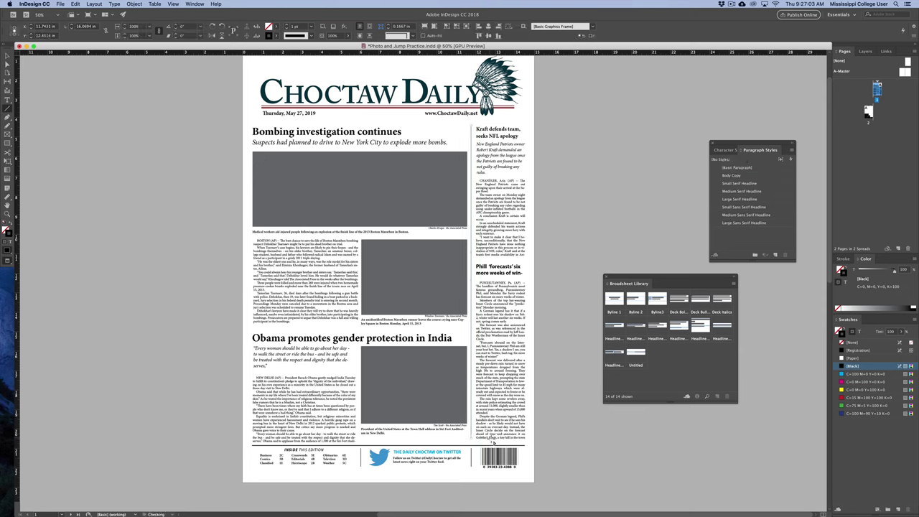
left_click(7, 55)
left_click(500, 172)
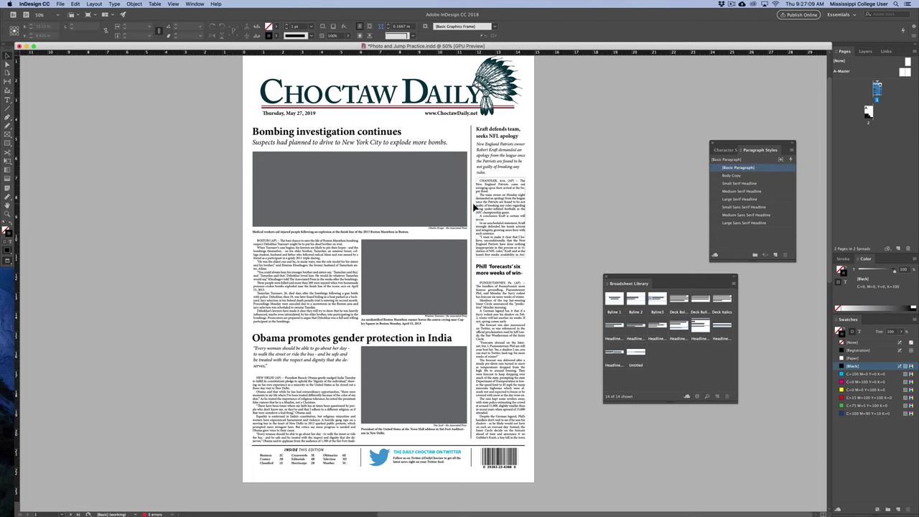
key("w")
key("w")
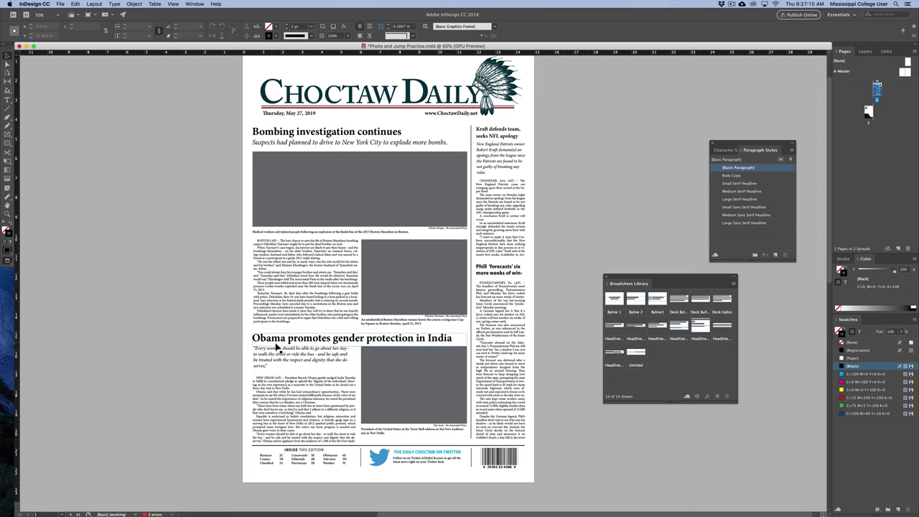
Draw a horizontal 1 pt line above the "Obama promotes gender protection in India" headline, spanning the story's full width
left_click(7, 108)
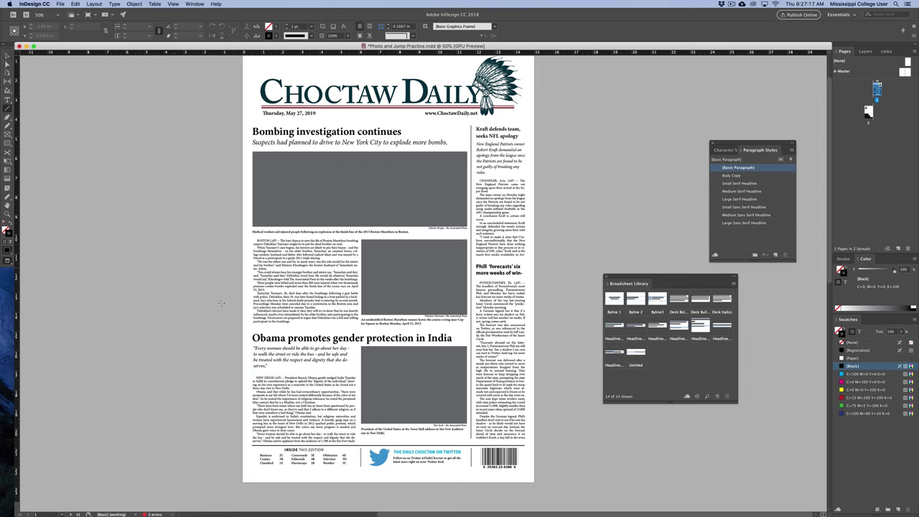
left_click_drag(252, 329, 465, 332)
left_click(7, 56)
left_click(168, 229)
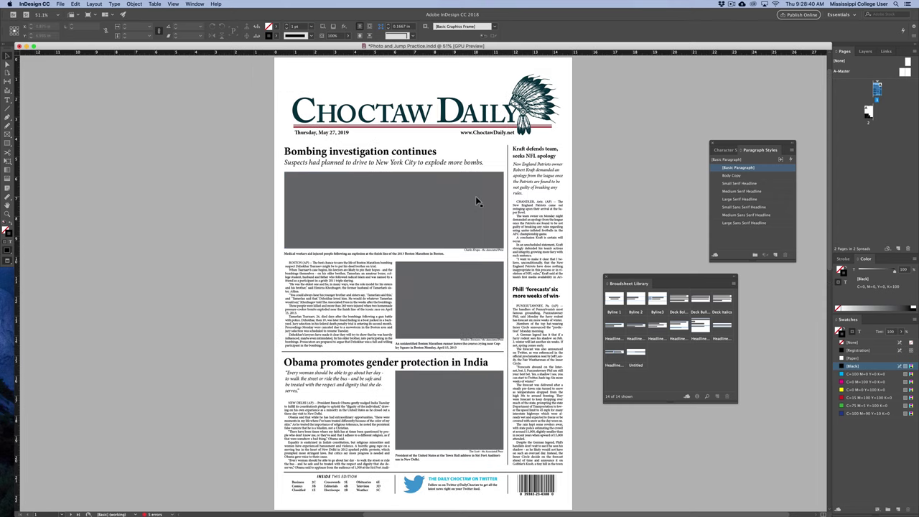
Move the "Bombing investigation continues" headline and its deck below the large photo frame, and raise that frame to the top of the story
scroll(475, 198, "up", 3)
left_click_drag(475, 199, 422, 228)
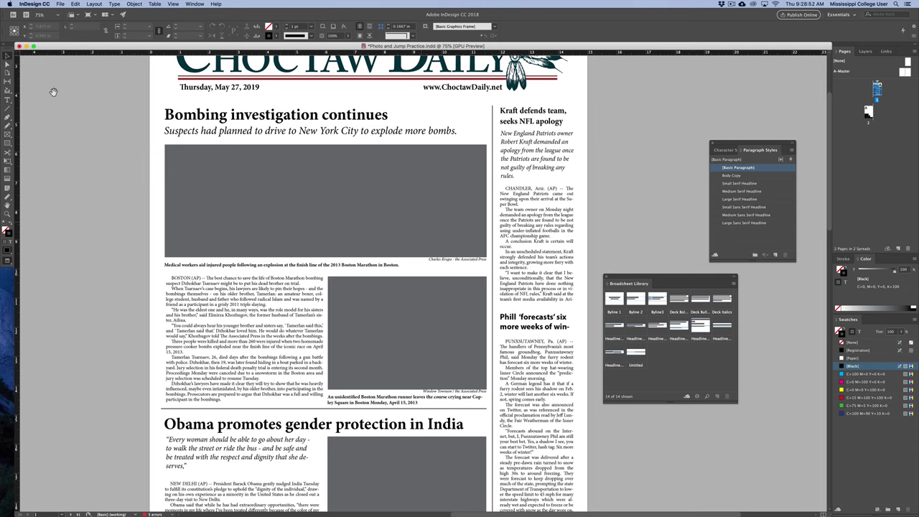
left_click_drag(135, 109, 214, 256)
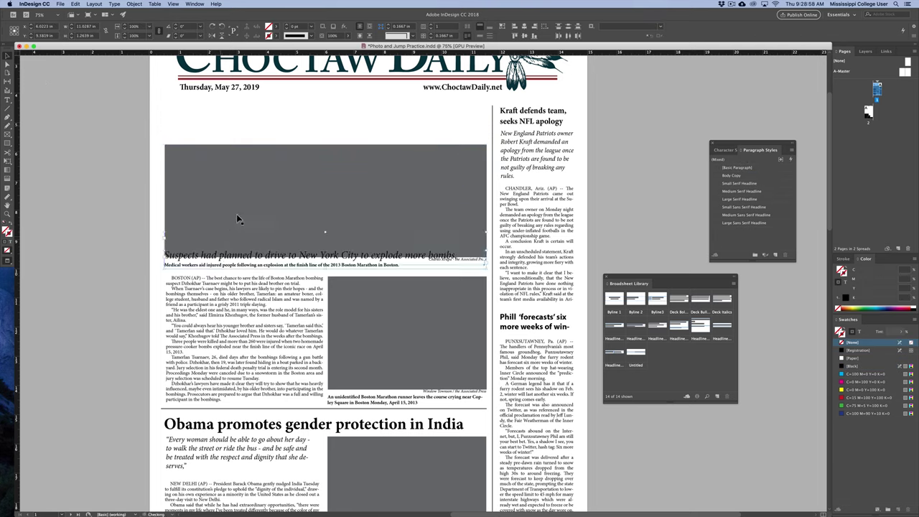
left_click(218, 208)
left_click_drag(218, 208, 228, 169)
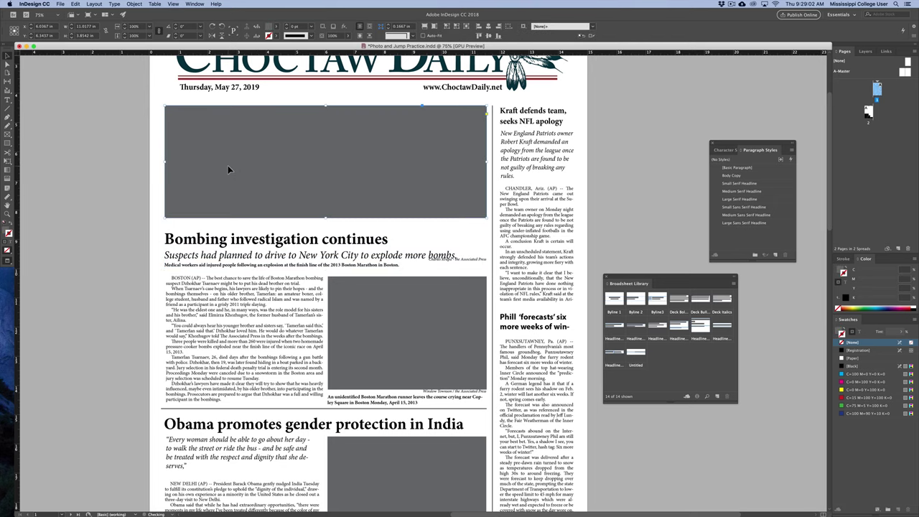
Move the medical workers caption and photo credit up to sit directly beneath the large photo frame
left_click(195, 265)
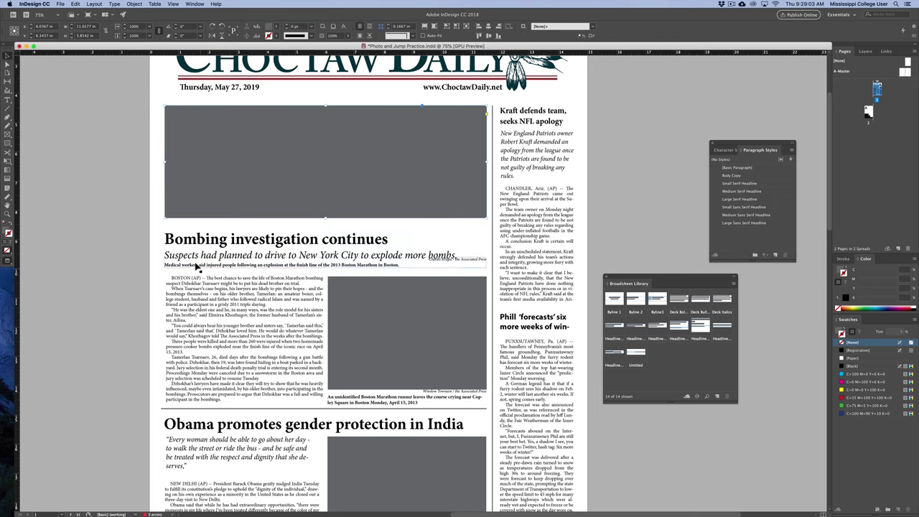
key("shift+Up")
key("shift+Up")
key("shift+Up")
key("shift+Up")
key("shift+Up")
key("shift+Up")
key("shift+Up")
key("Up")
key("Up")
left_click(89, 245)
Nudge the bombing headline frame down slightly from the caption and center its headline text
left_click(196, 265)
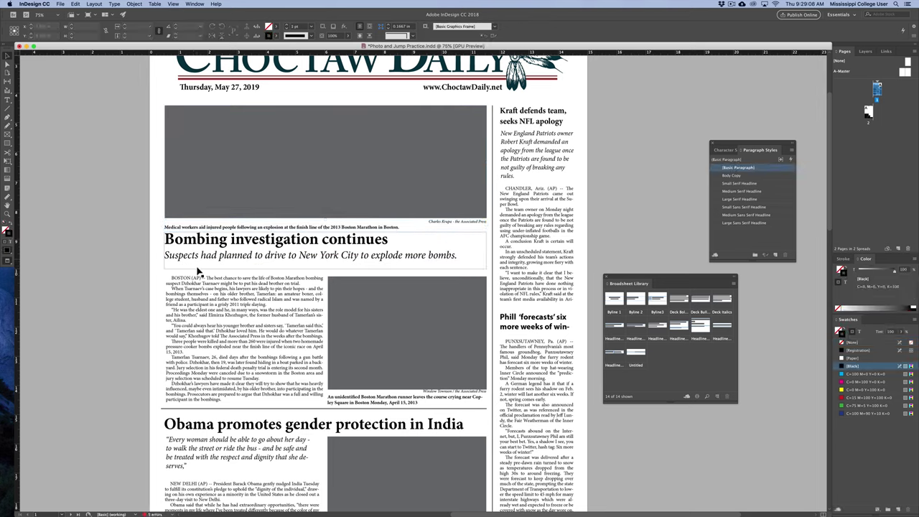
key("Down")
key("Down")
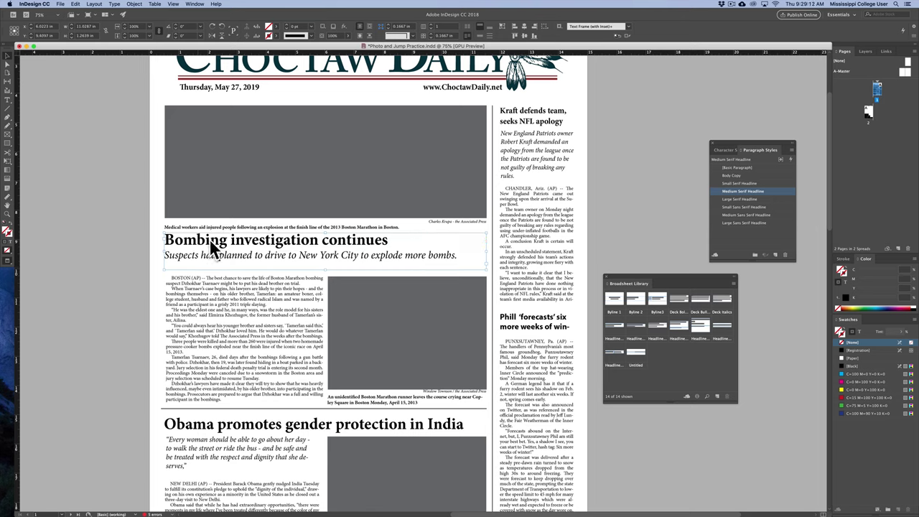
double_click(192, 249)
triple_click(189, 240)
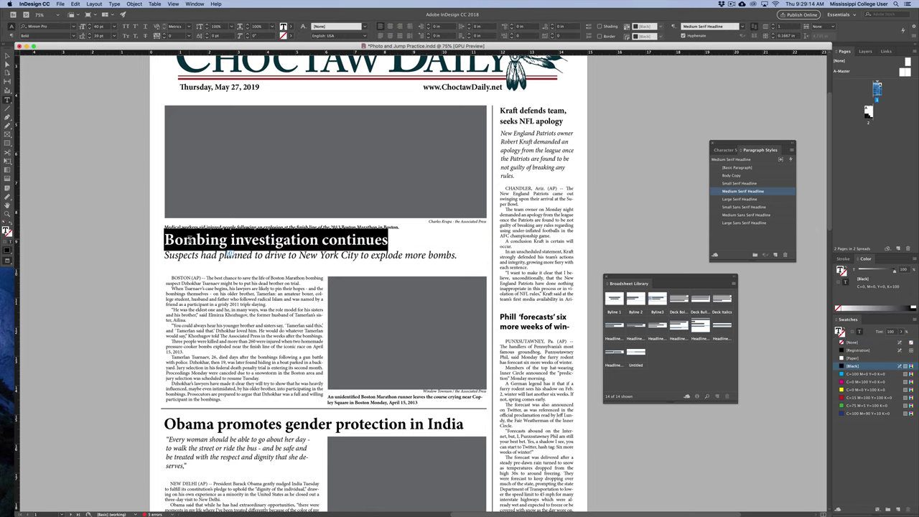
left_click(388, 31)
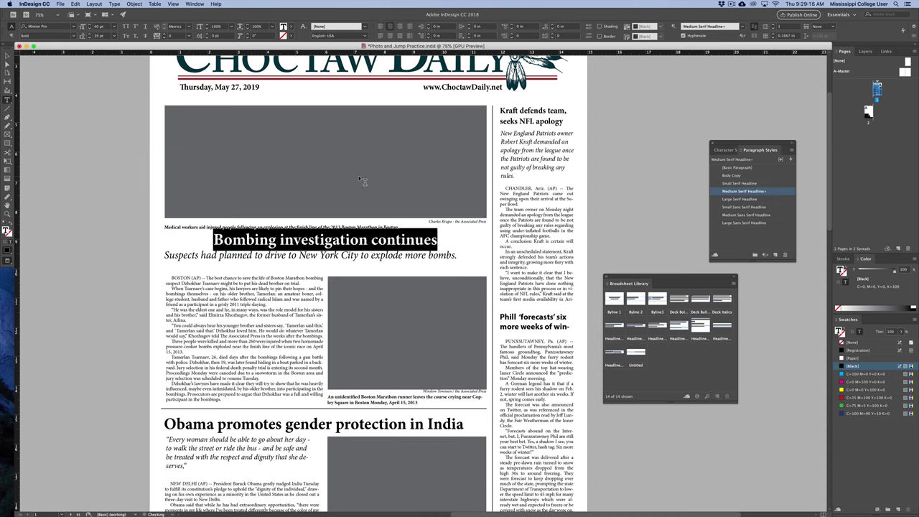
Enlarge the bombing headline text to 56 pt so it nearly spans the story's width
key("super+shift+period")
key("super+shift+period")
key("super+shift+period")
key("super+shift+period")
key("super+shift+period")
key("super+shift+period")
key("super+shift+period")
key("super+shift+period")
key("super+shift+period")
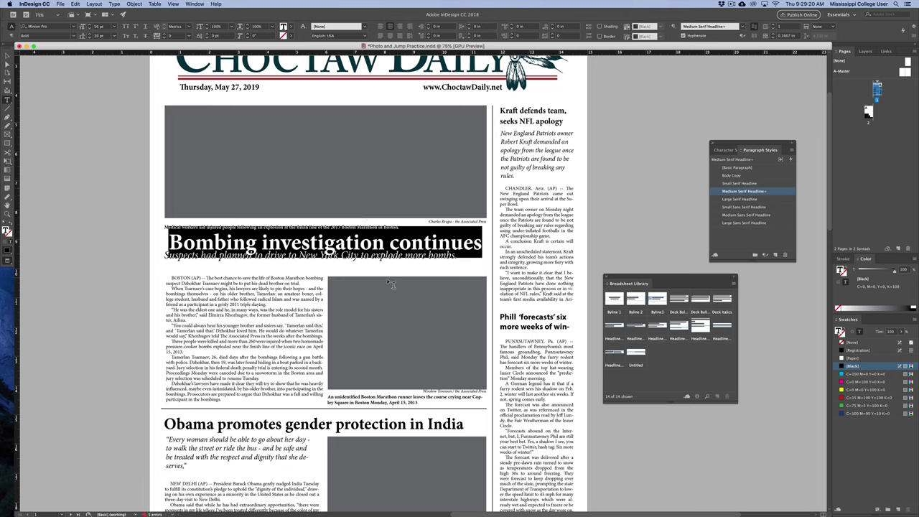
Nudge the italic "Suspects had planned to drive to New York City" deck down clear of the enlarged headline
left_click(8, 57)
left_click(105, 254)
left_click(220, 258)
key("Down")
key("Down")
key("Down")
key("Down")
key("Down")
key("Down")
key("Down")
key("Down")
key("Down")
key("Down")
key("Down")
key("Down")
key("Down")
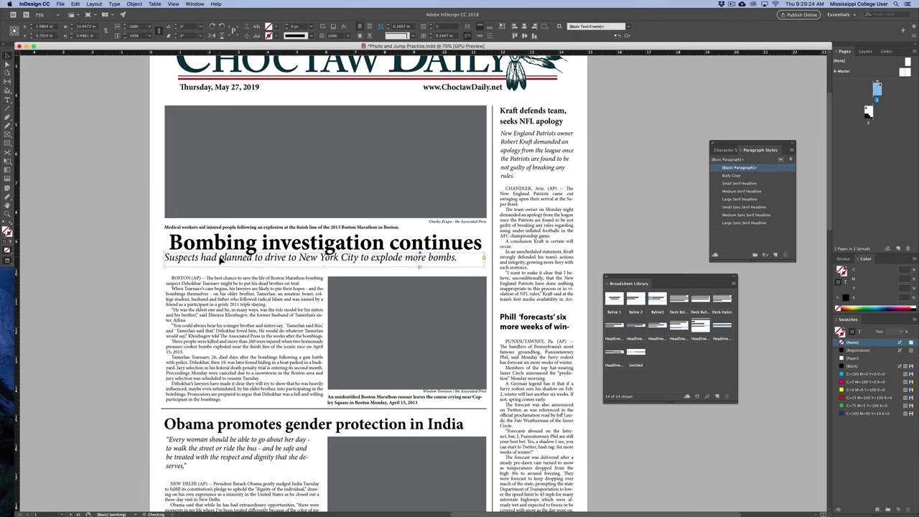
key("Down")
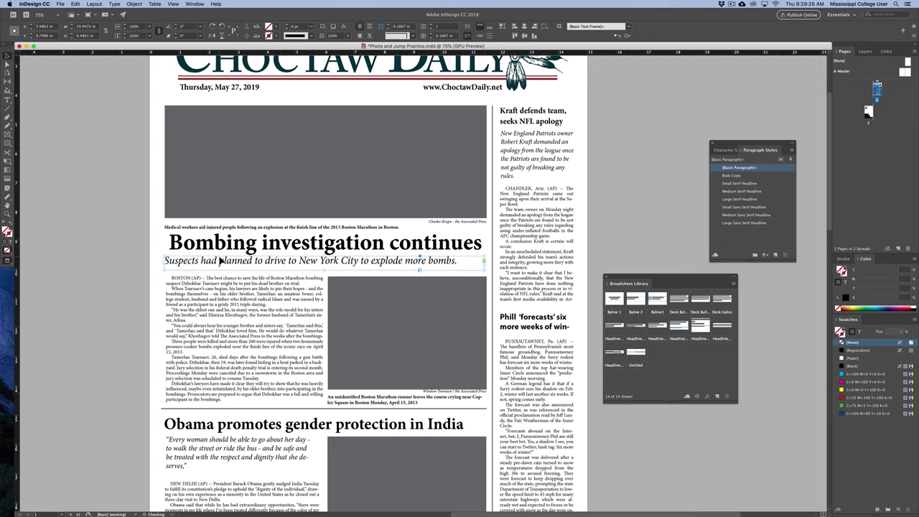
left_click(129, 249)
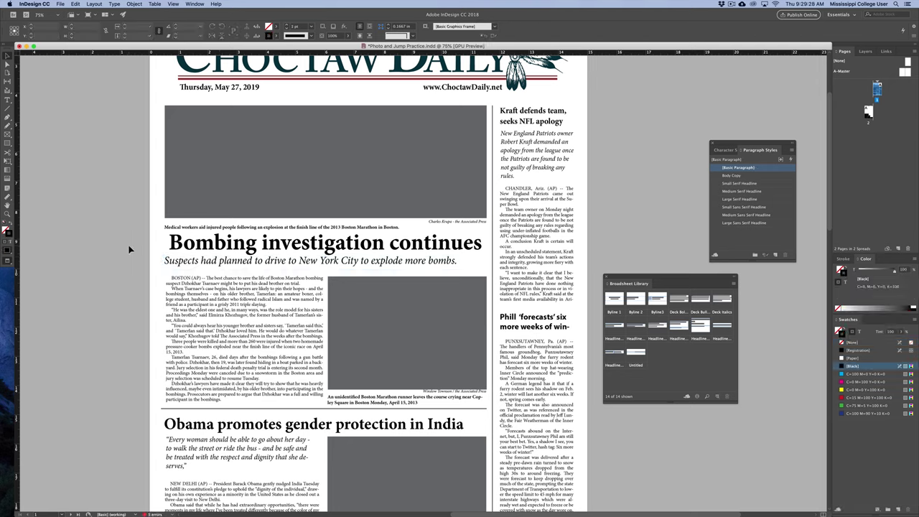
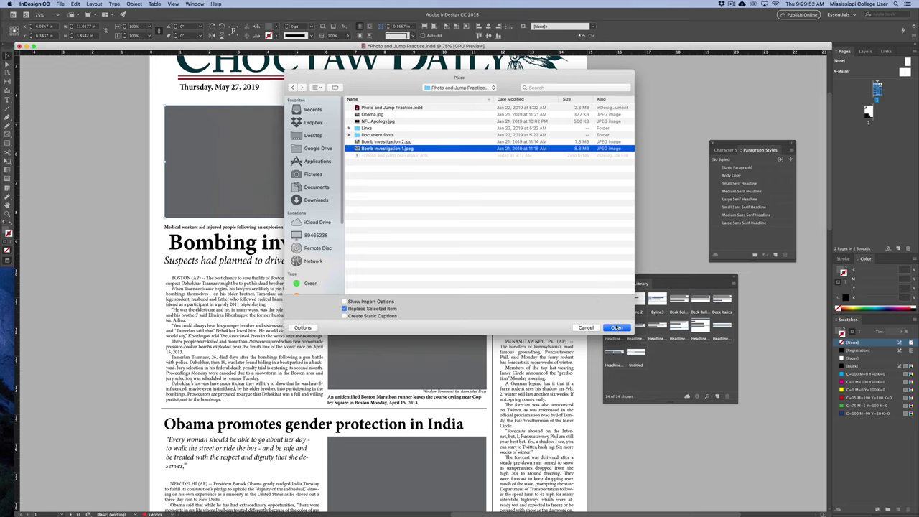
Place Bomb Investigation 1.jpeg in the large photo frame, fill the frame proportionally, and shift the image up inside it
left_click(616, 328)
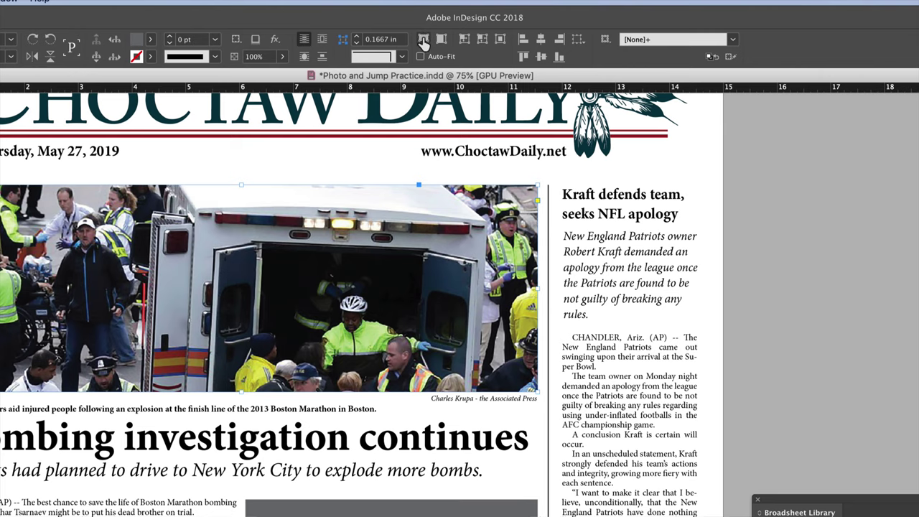
left_click(422, 39)
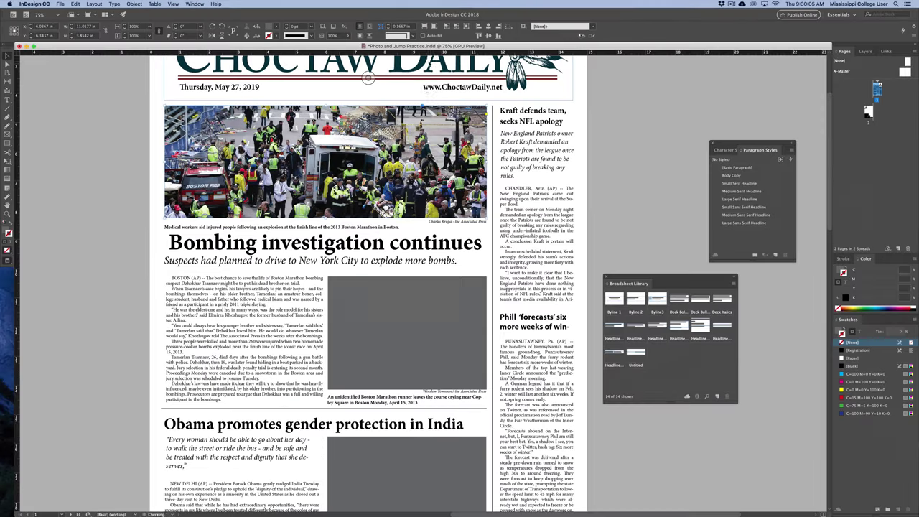
left_click_drag(328, 168, 328, 144)
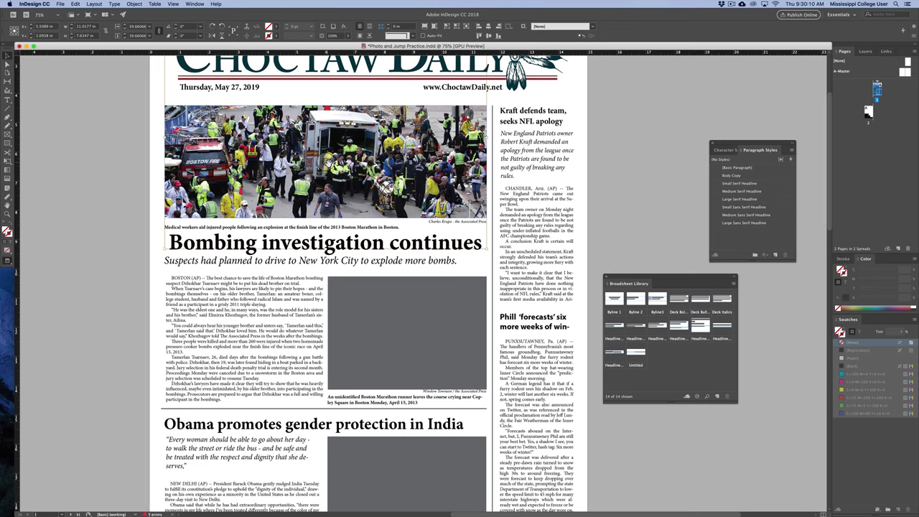
left_click(132, 223)
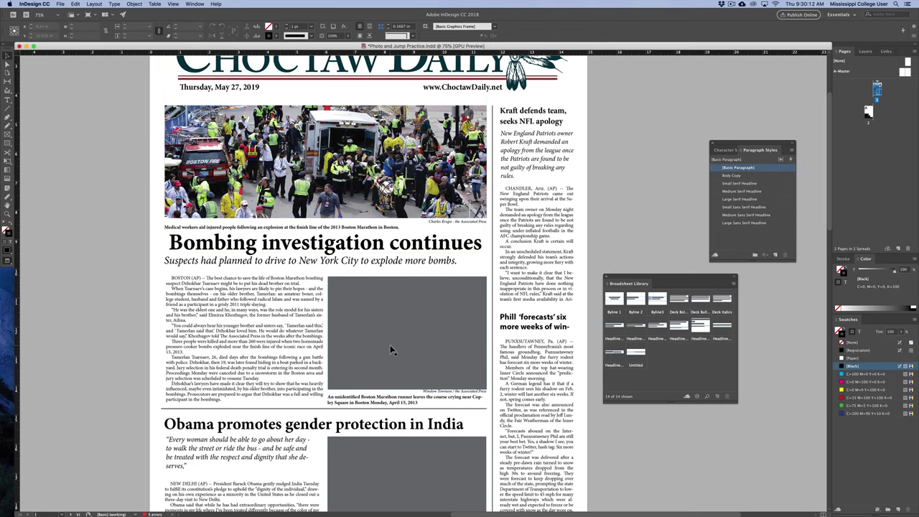
Place Bomb Investigation 2.jpg in the empty photo frame beside the bombing story's body text
left_click(389, 345)
left_click(61, 4)
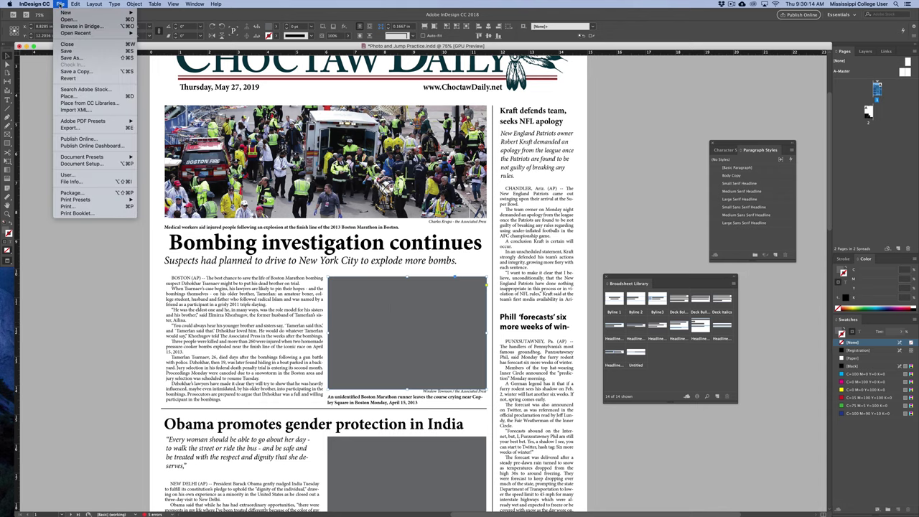
left_click(68, 96)
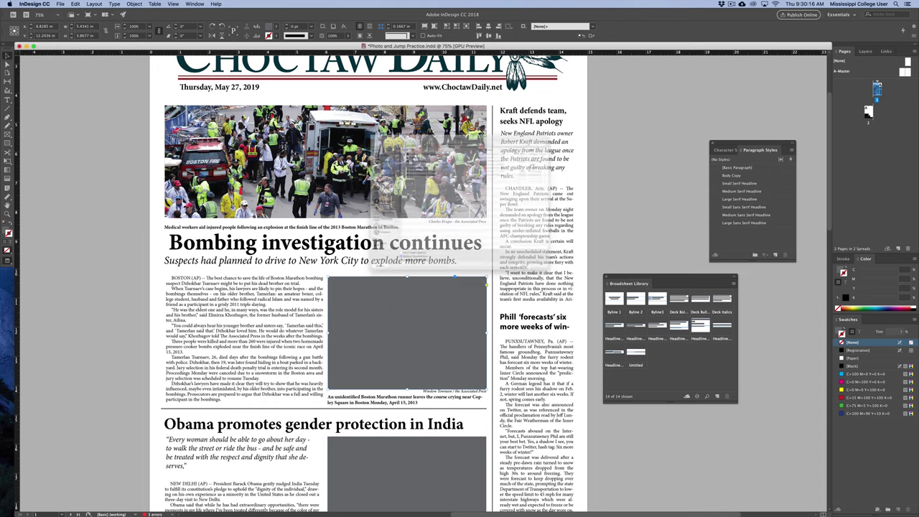
left_click(395, 149)
left_click(388, 143)
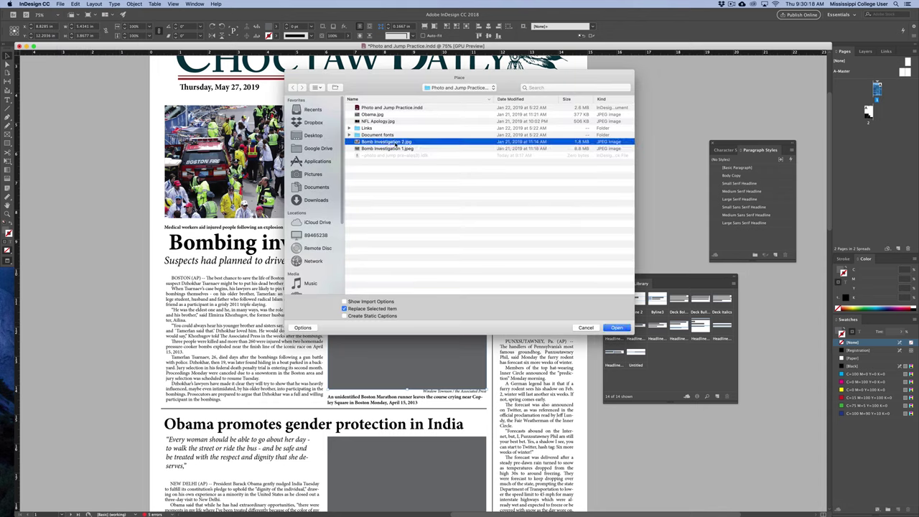
left_click(617, 327)
Try shifting the full-size runner photo down inside its frame to bring her face into view
left_click(407, 333)
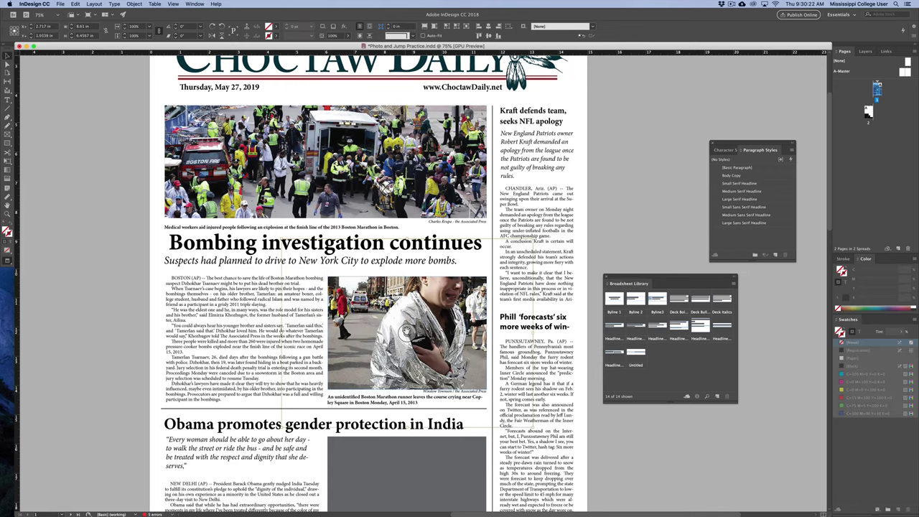
key("shift+Down")
key("shift+Down")
key("shift+Down")
key("shift+Down")
key("shift+Down")
key("shift+Down")
key("shift+Down")
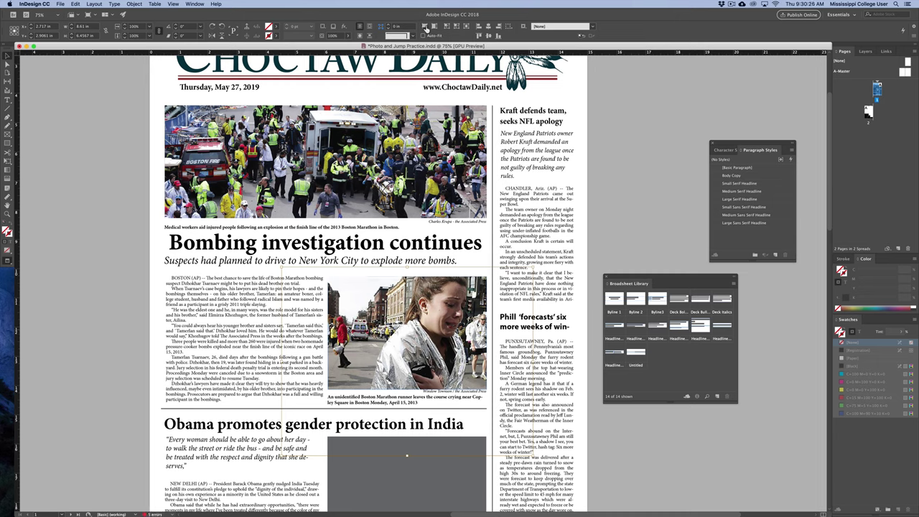
Fill the runner photo's frame proportionally, nudge the image down, and enlarge it to about 68% scale
left_click(425, 27)
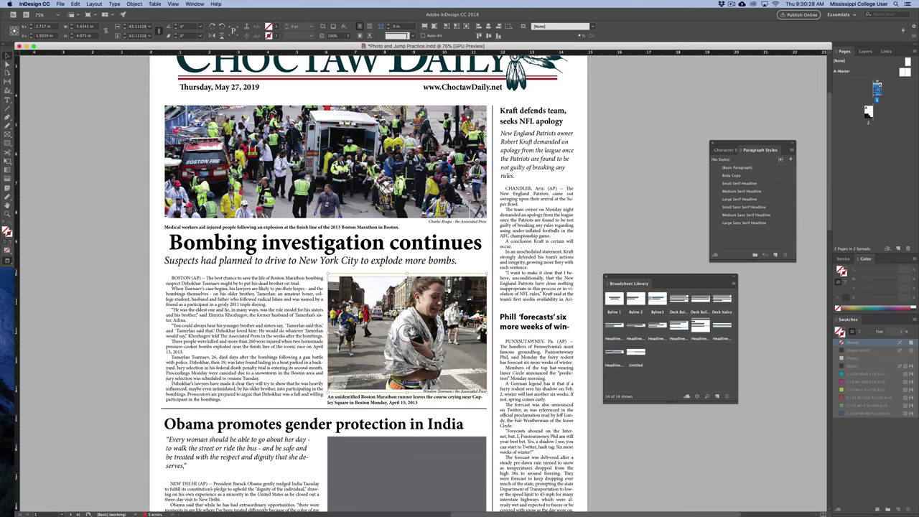
key("Down")
key("Down")
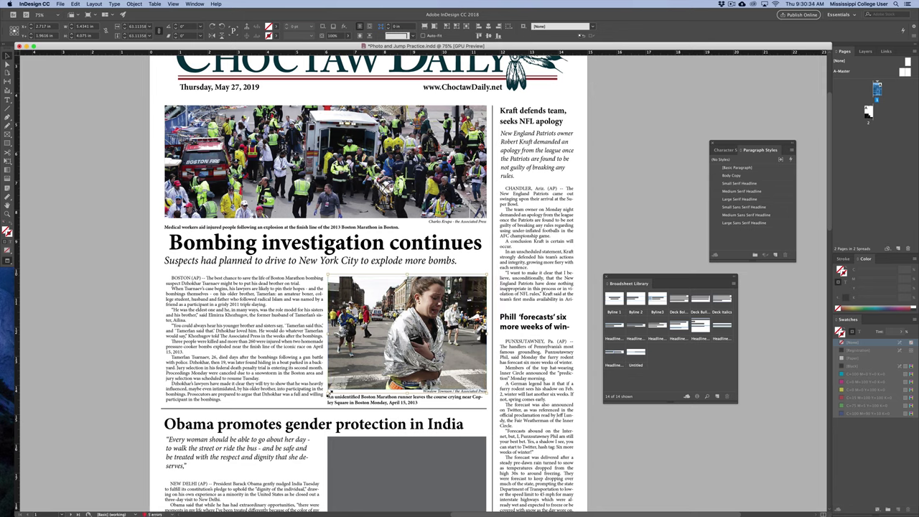
left_click_drag(327, 394, 321, 403)
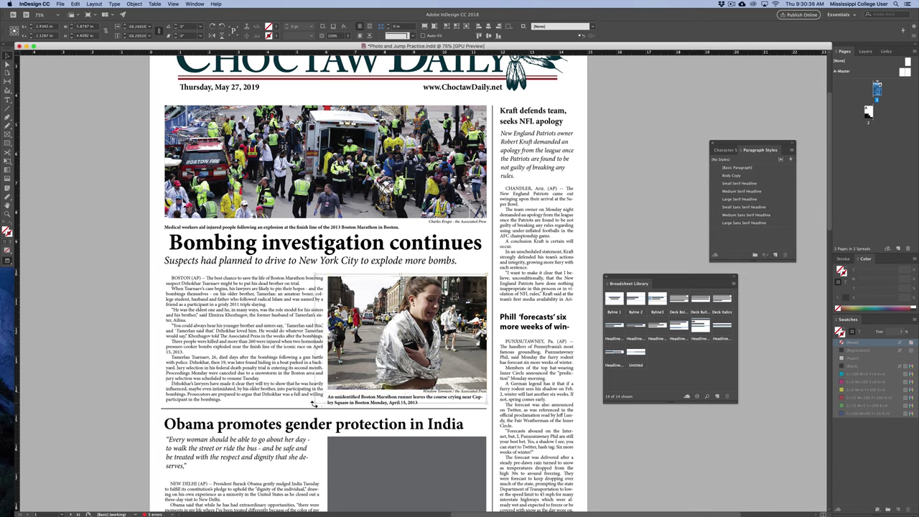
Try stretching the runner photo out of proportion, undo the distortion, and deselect the image
left_click_drag(316, 402, 329, 450)
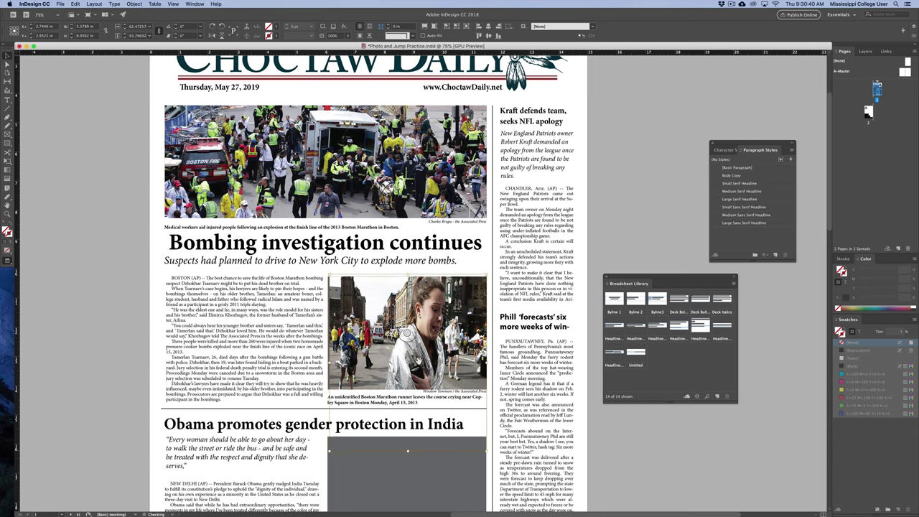
key("super+z")
left_click(634, 203)
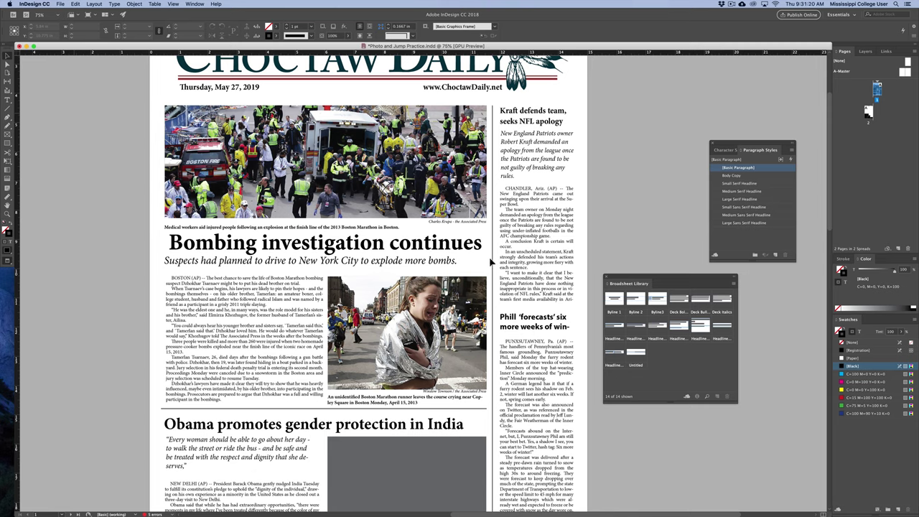
Narrow the bombing body text frame from both sides to about 4.83 in and shorten it to about 3.91 in
left_click(257, 327)
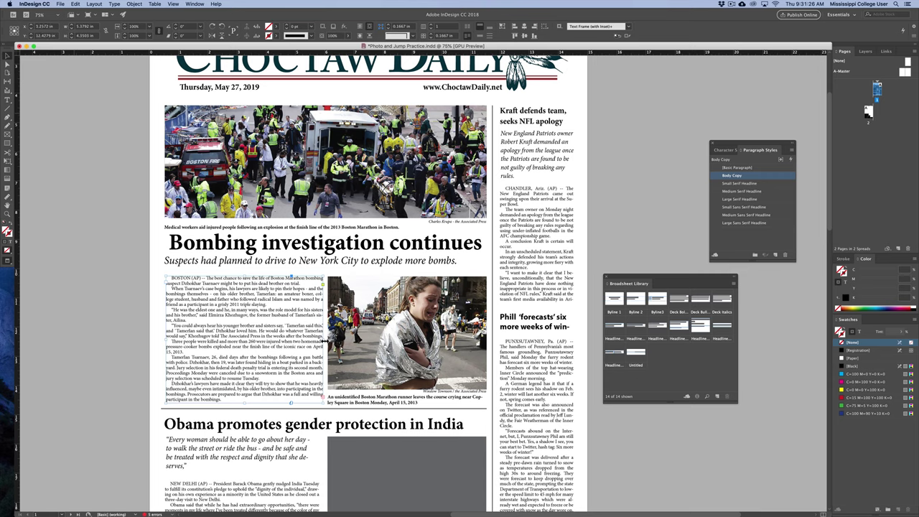
left_click_drag(323, 341, 316, 342)
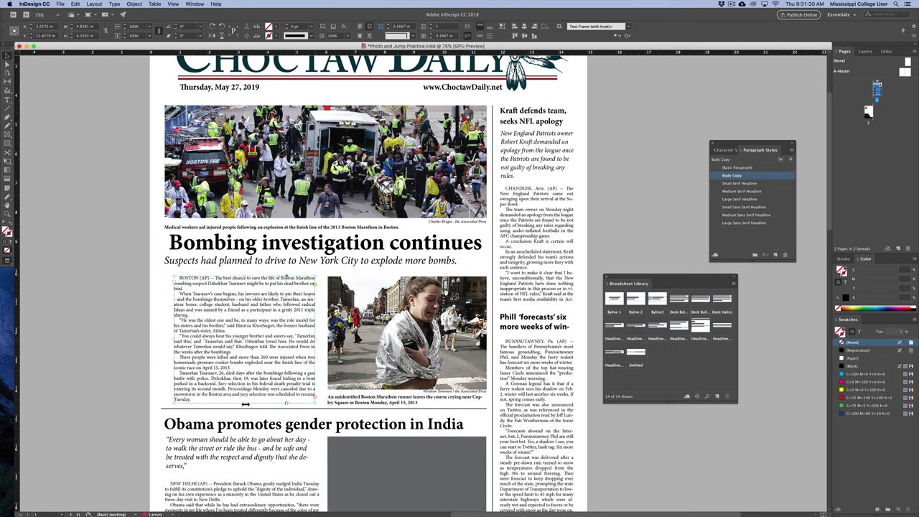
left_click_drag(244, 403, 247, 386)
Widen the runner photo frame toward the body text to about 5.8 in, and narrow the text frame to leave a gutter
left_click(360, 351)
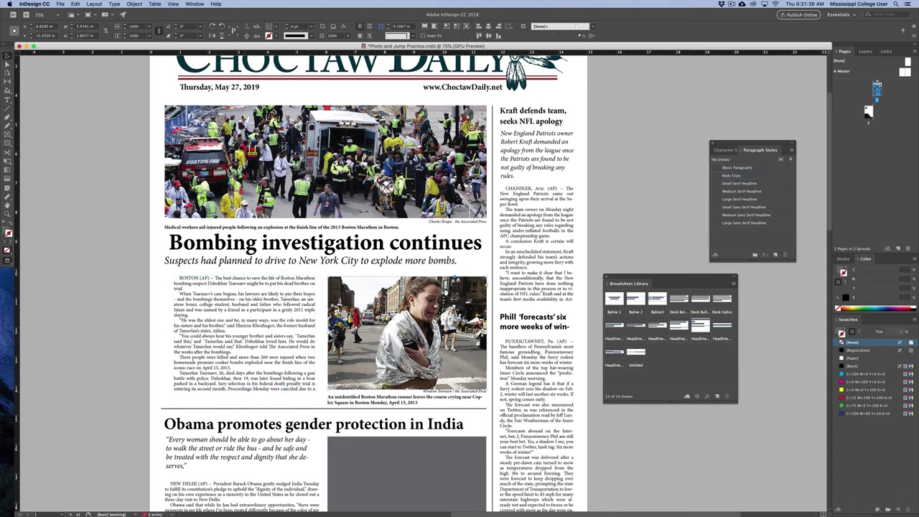
left_click_drag(327, 336, 317, 335)
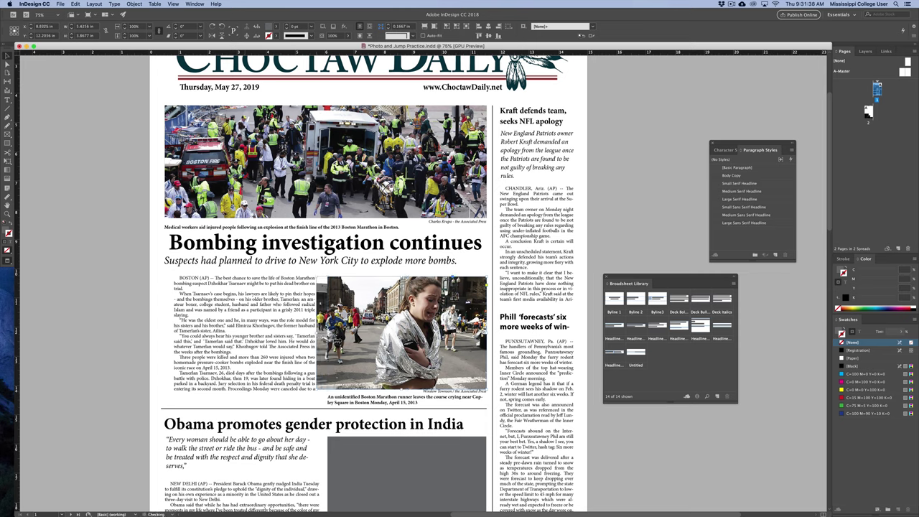
left_click(313, 338)
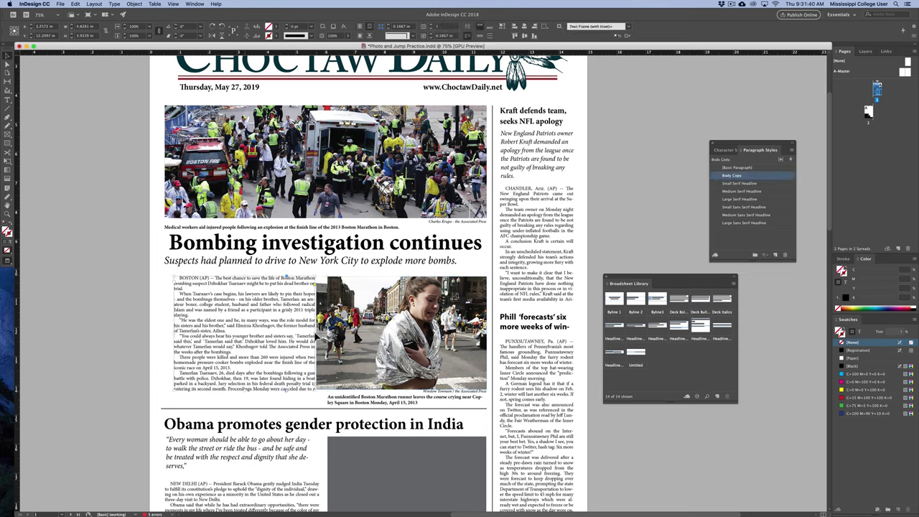
left_click_drag(316, 335, 297, 334)
left_click(307, 335)
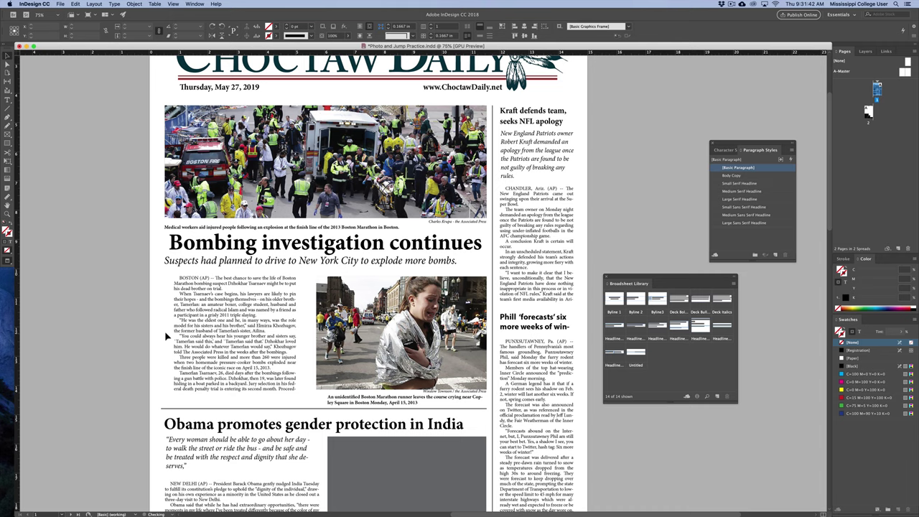
Widen the runner photo's caption to about 5.8 in to match the photo, and move the photo frame up slightly
left_click(343, 404)
left_click_drag(328, 401, 319, 400)
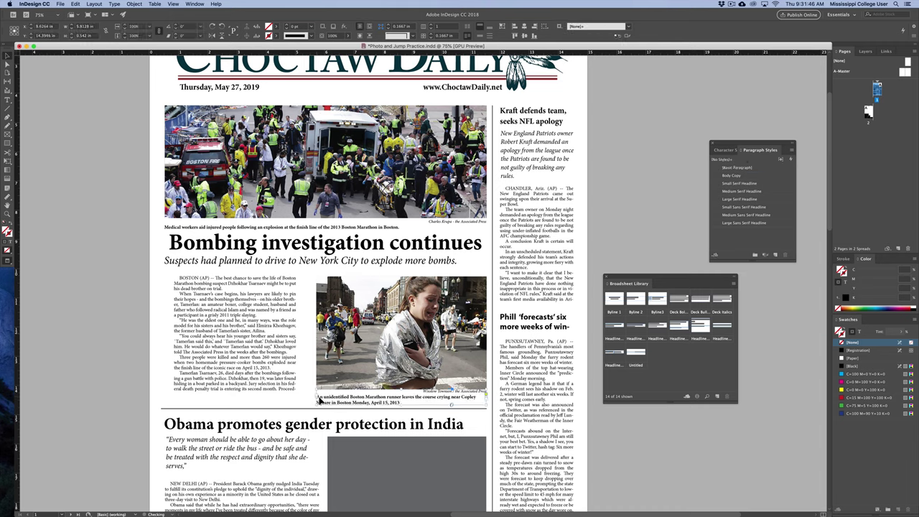
left_click(347, 365)
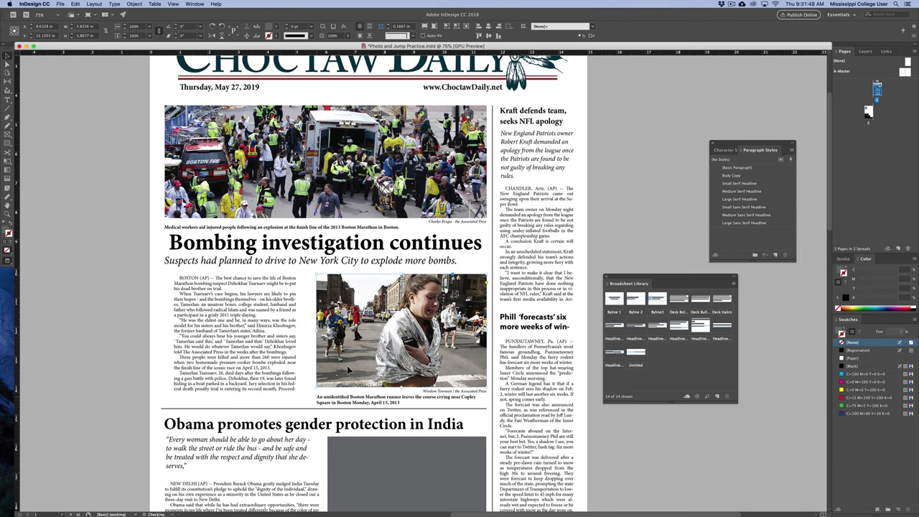
Examine the bombing story's text, runner photo and caption without guides, both up close and at full-page view
left_click(129, 391)
key("w")
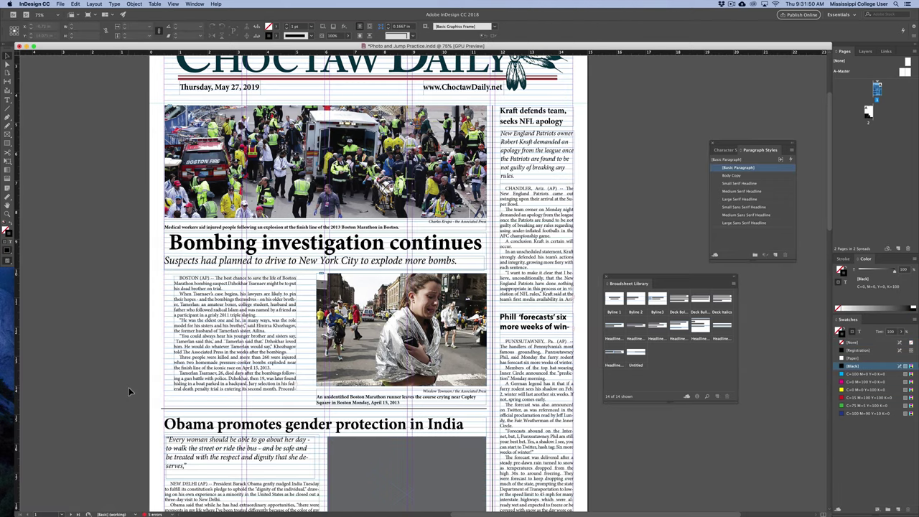
key("super+=")
key("super+=")
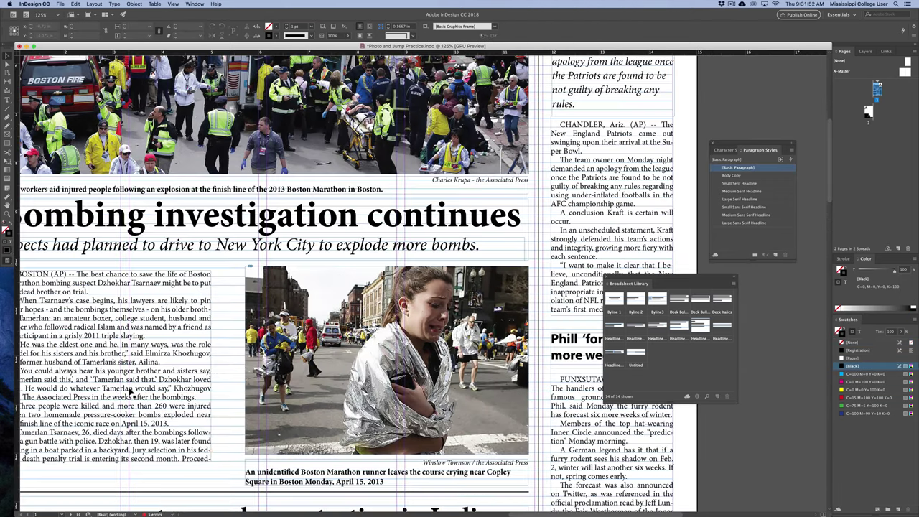
left_click_drag(131, 391, 300, 334)
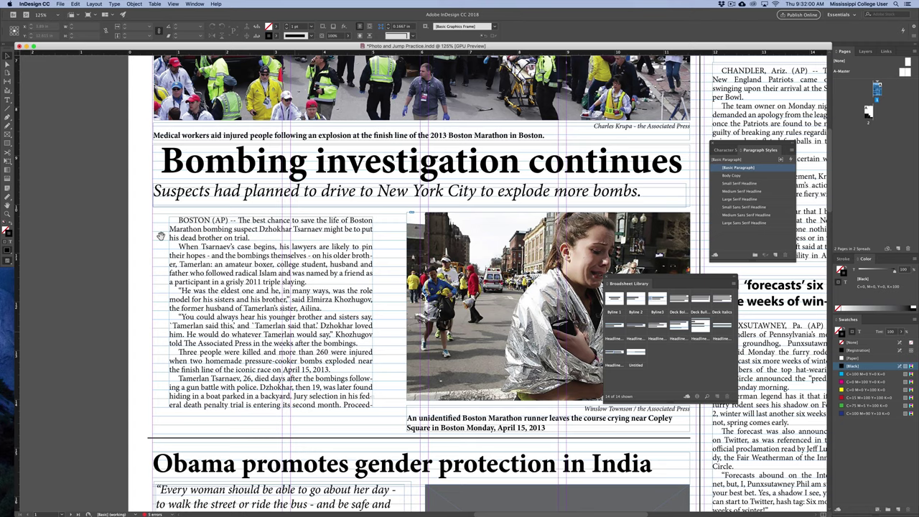
key("w")
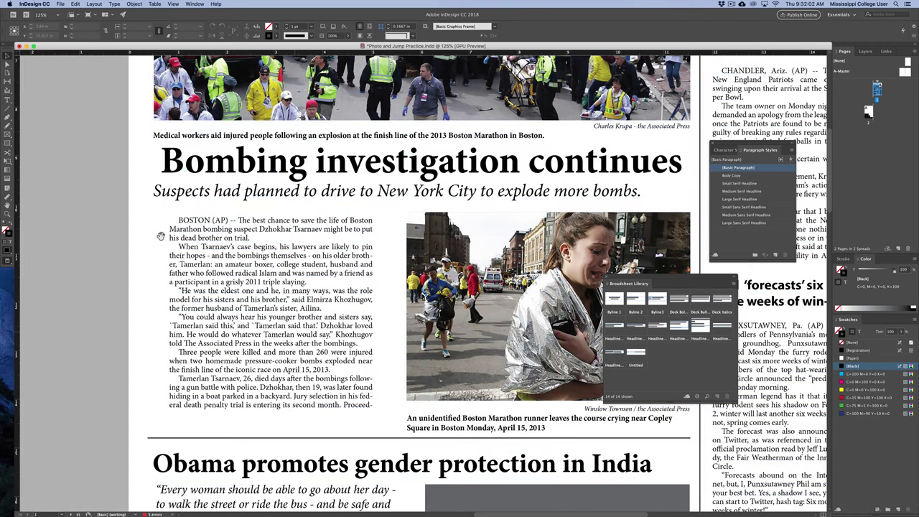
key("super+0")
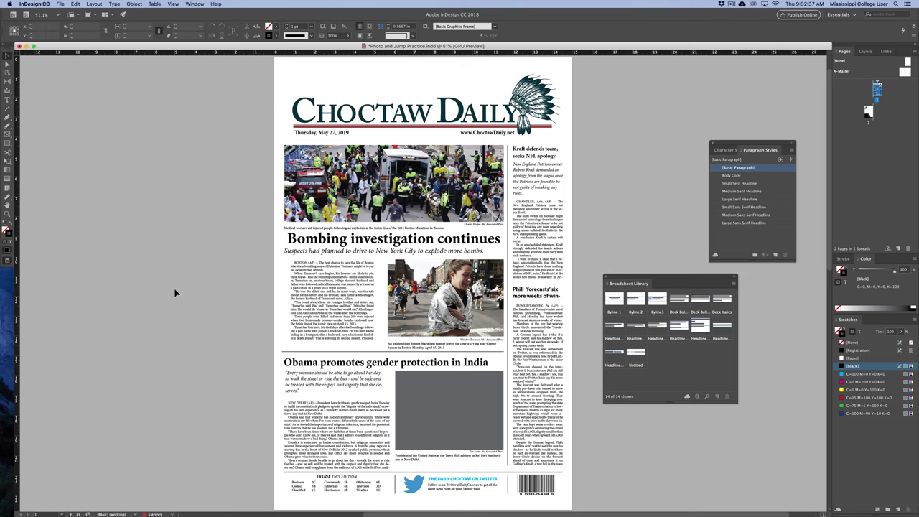
key("super+1")
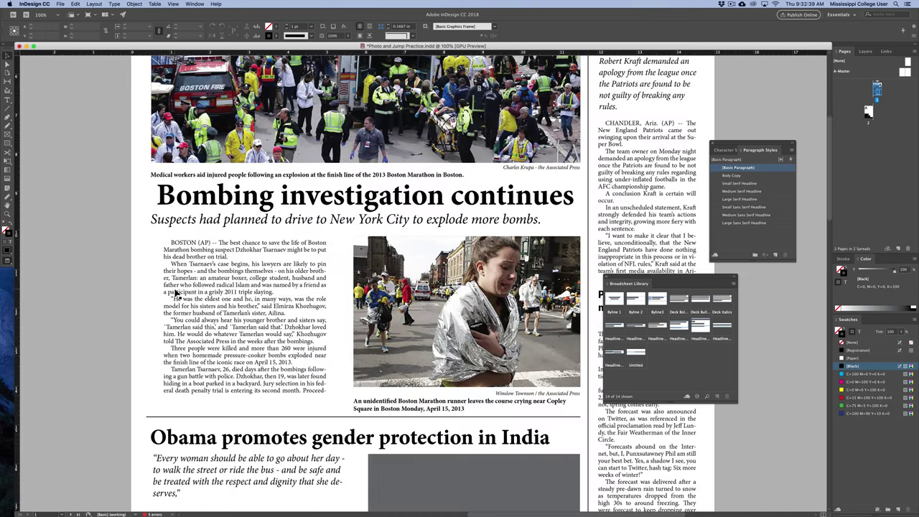
Move the gray Obama photo placeholder together with its credit and caption off the page onto the pasteboard
scroll(167, 289, "down", 3)
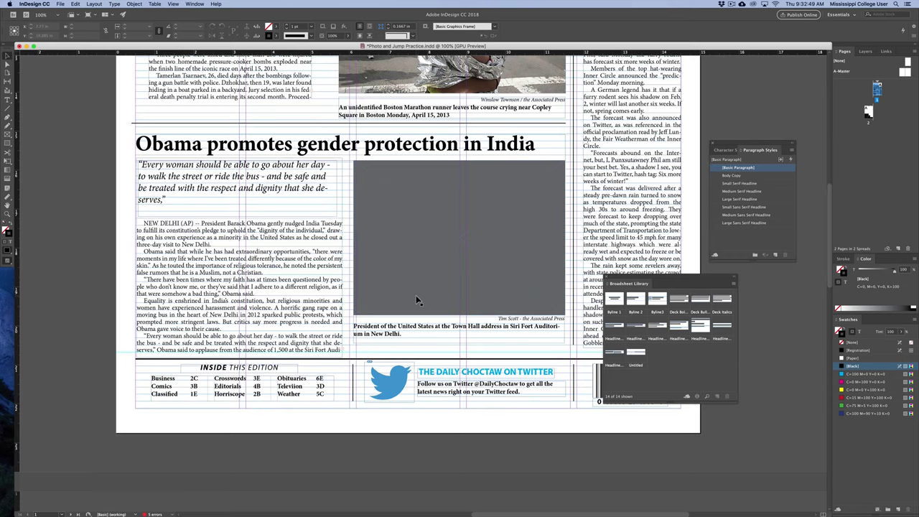
key("w")
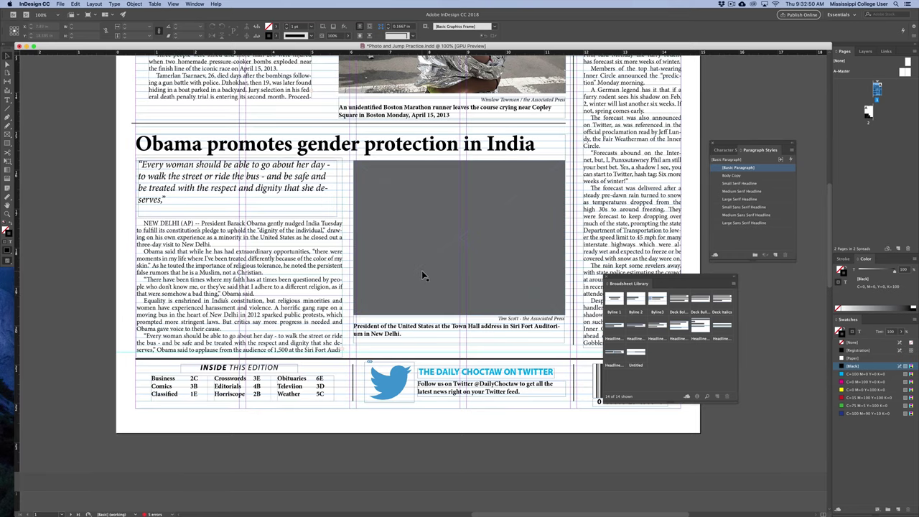
left_click(468, 271)
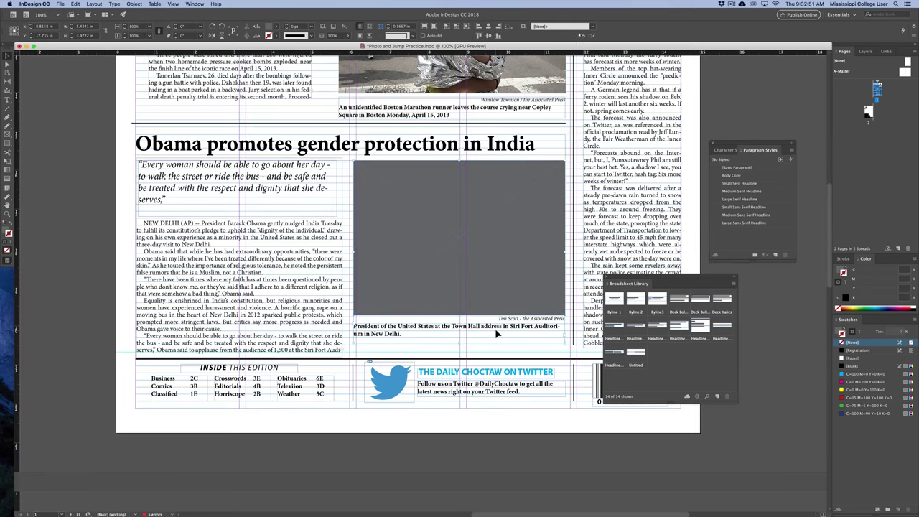
left_click_drag(541, 249, 65, 280)
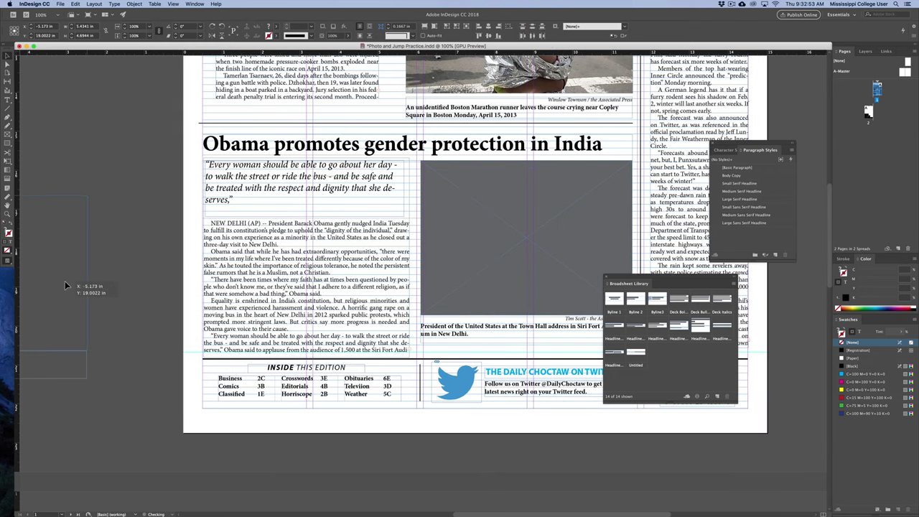
scroll(387, 276, "right", 3)
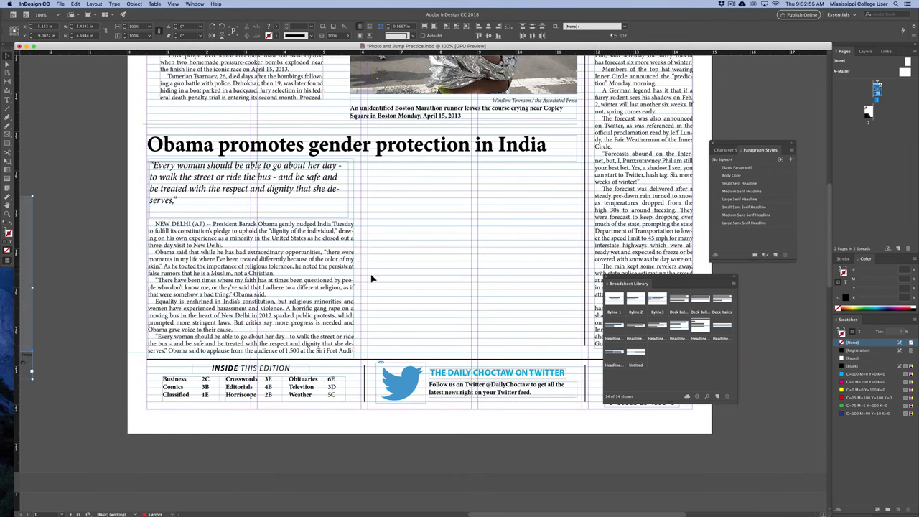
Widen the Obama body text frame to about 11 in across the story area and divide it into three columns
left_click(267, 267)
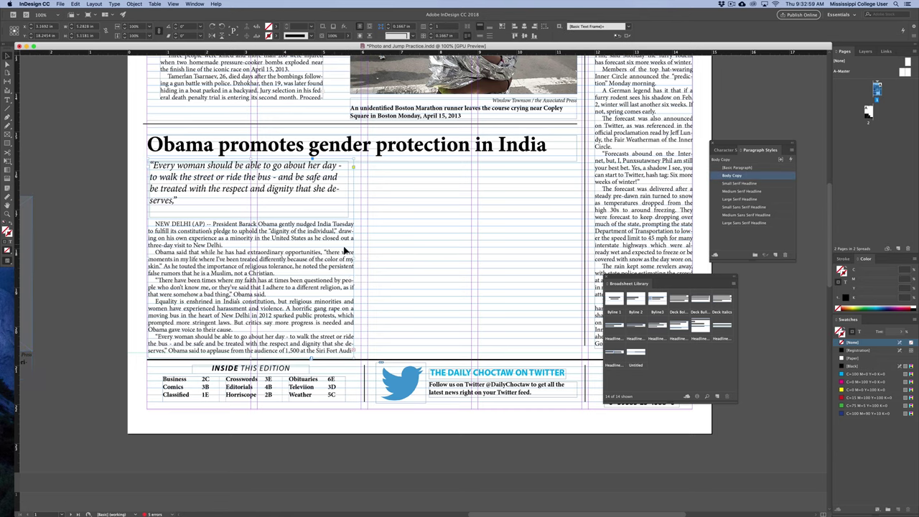
left_click_drag(353, 260, 577, 259)
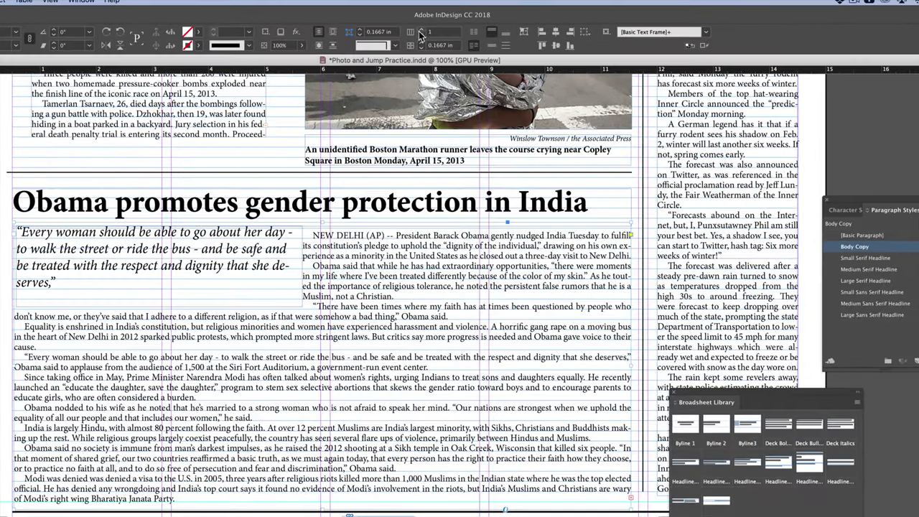
left_click(420, 31)
left_click(419, 31)
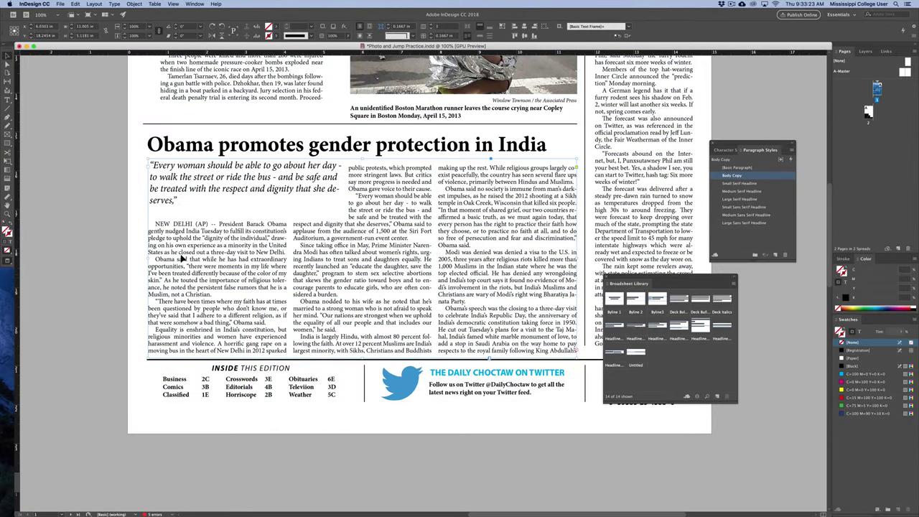
Resize the Obama pull-quote frame to one column, about 3.52 by 1.75 in, and move it down to leave room for the headline
left_click(153, 217)
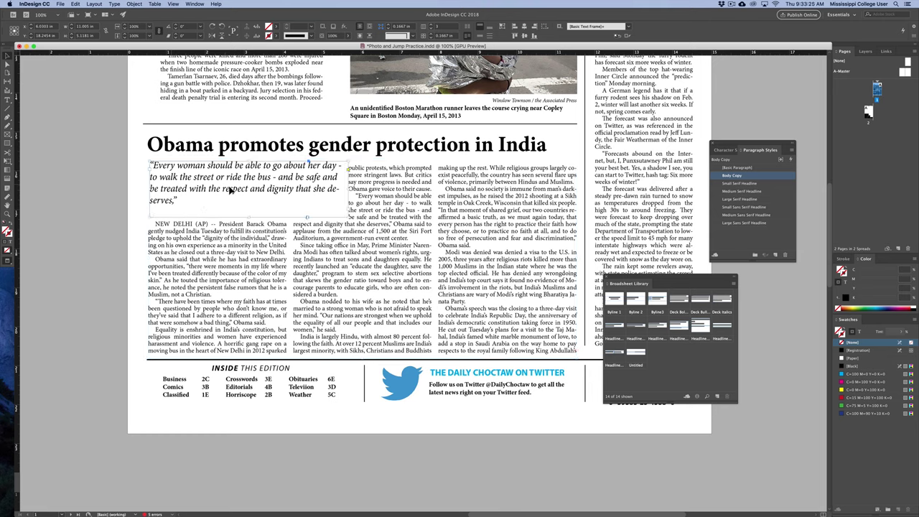
left_click_drag(350, 216, 287, 233)
key("shift+Down")
key("shift+Down")
key("shift+Down")
key("shift+Down")
key("shift+Down")
key("shift+Down")
key("shift+Down")
key("shift+Down")
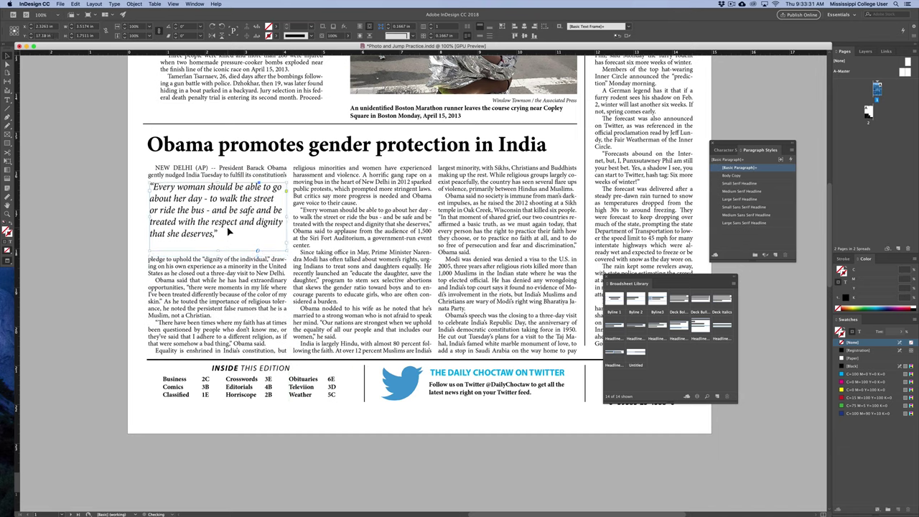
Narrow the Obama headline frame to the first column, about 3.59 in wide and 1.86 in tall, and move the quote farther down
left_click(290, 150)
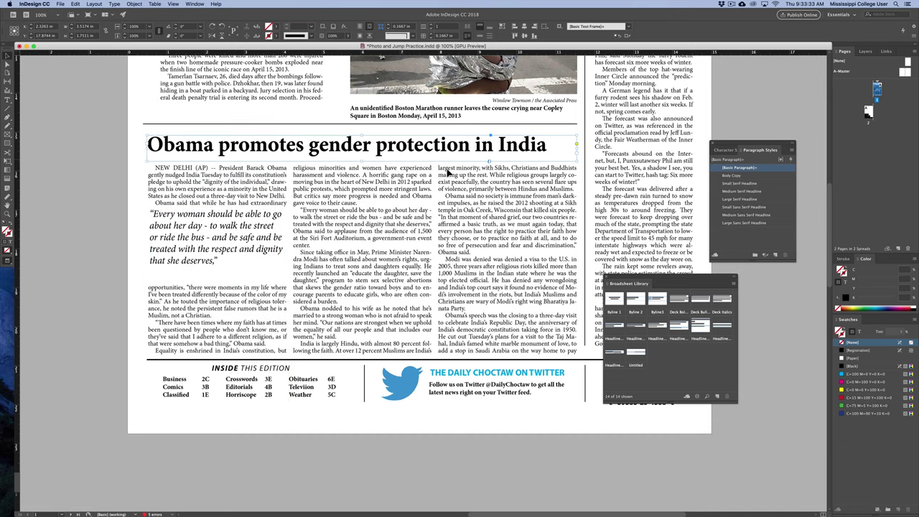
left_click_drag(511, 184, 286, 221)
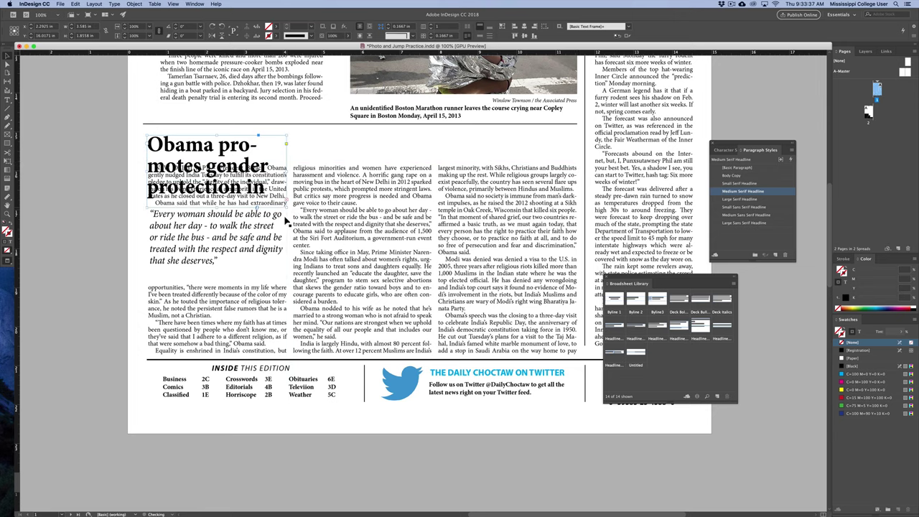
left_click(239, 244)
key("shift+Down")
key("shift+Down")
key("shift+Down")
Lengthen the Obama headline frame to about 2.11 in and make the body text wrap around its bounding box
left_click(227, 212)
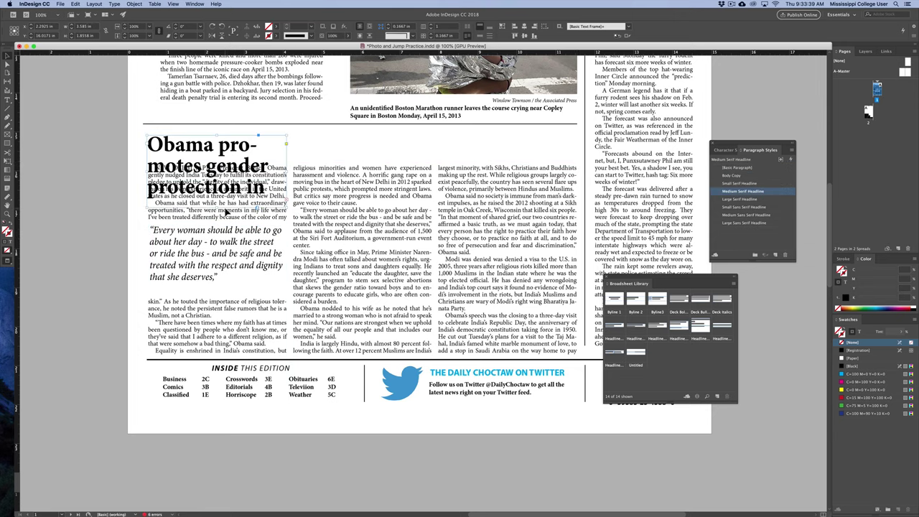
left_click_drag(216, 209, 216, 221)
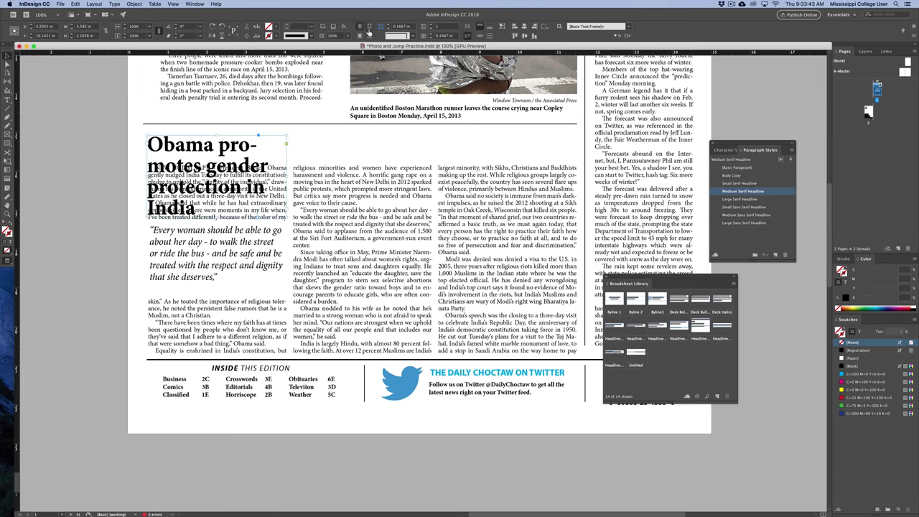
left_click(369, 27)
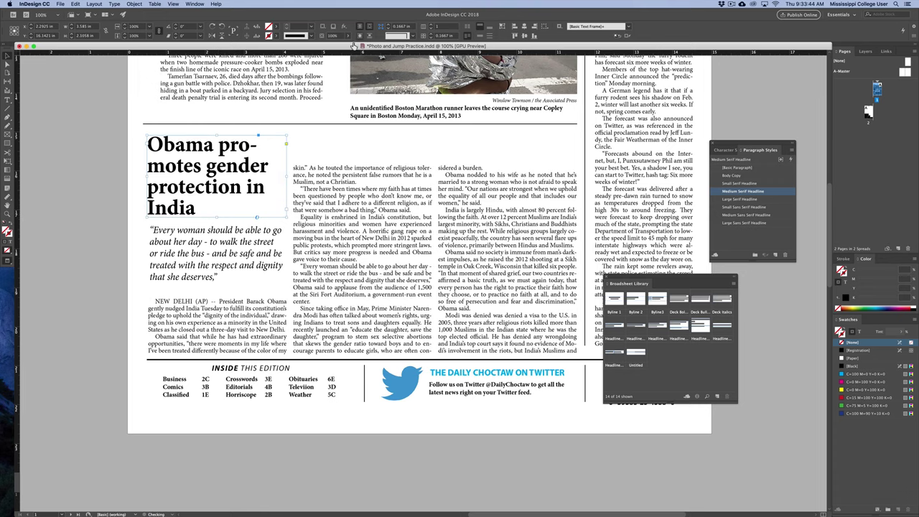
Reduce the whole Obama headline to 34 pt, and reselect its frame as an object
double_click(209, 205)
key("super+a")
key("super+shift+comma")
key("super+shift+comma")
key("super+shift+comma")
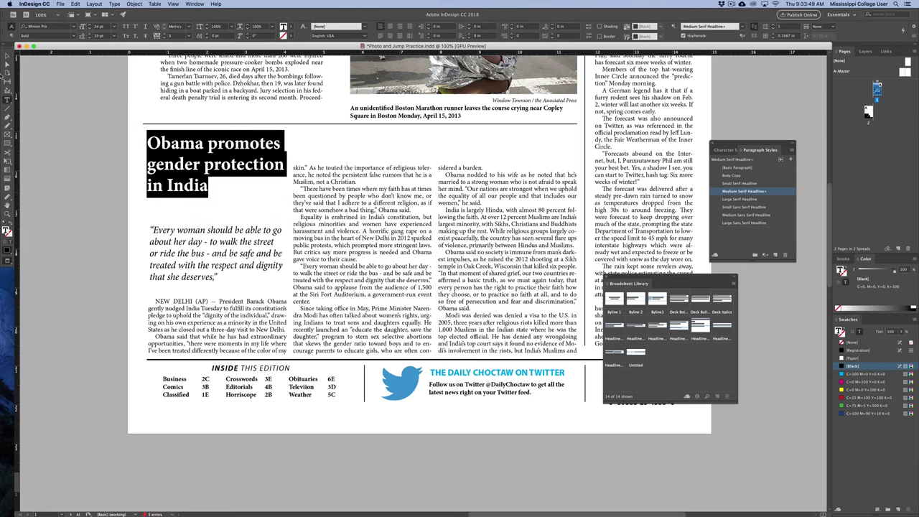
left_click(7, 56)
left_click(129, 146)
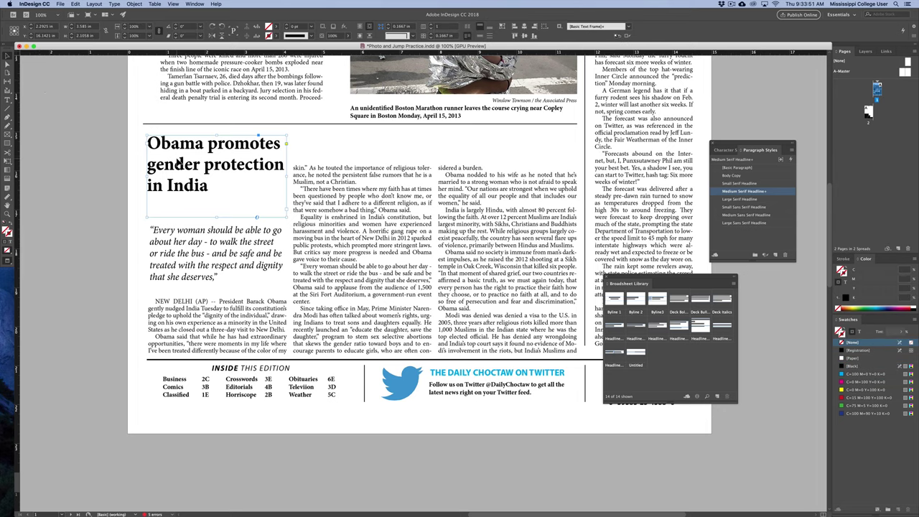
Move the quote up beneath the headline, and extend the Obama body text frame up to the headline's top edge, about 5.74 in tall
left_click(211, 266)
left_click_drag(212, 267, 209, 253)
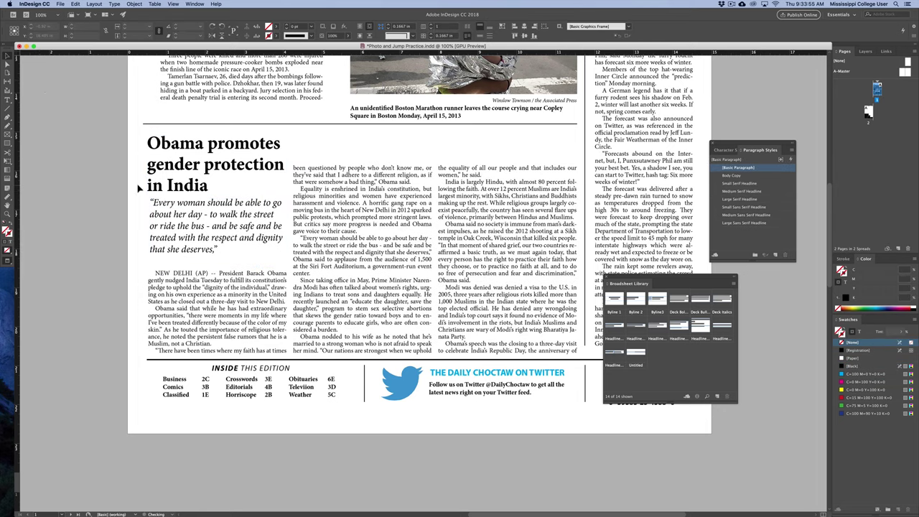
left_click(386, 142)
left_click(365, 155)
left_click(363, 174)
left_click_drag(363, 160, 364, 134)
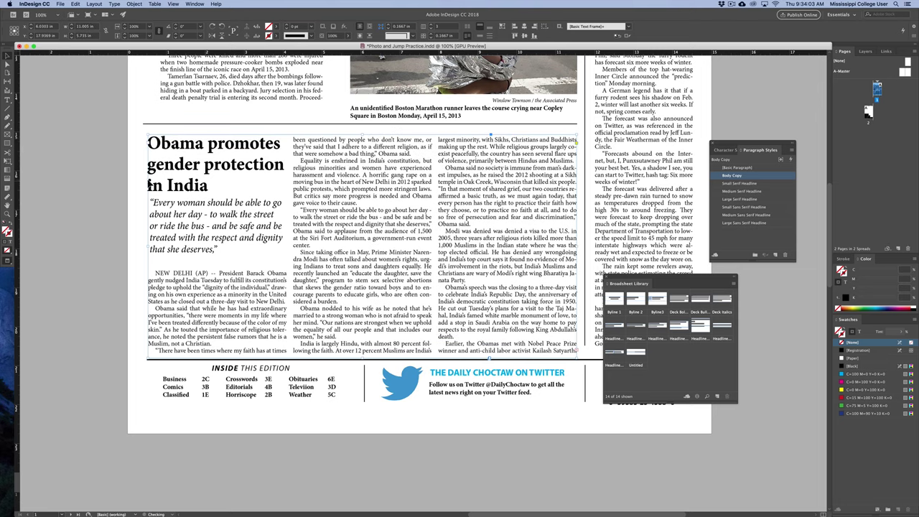
left_click(107, 171)
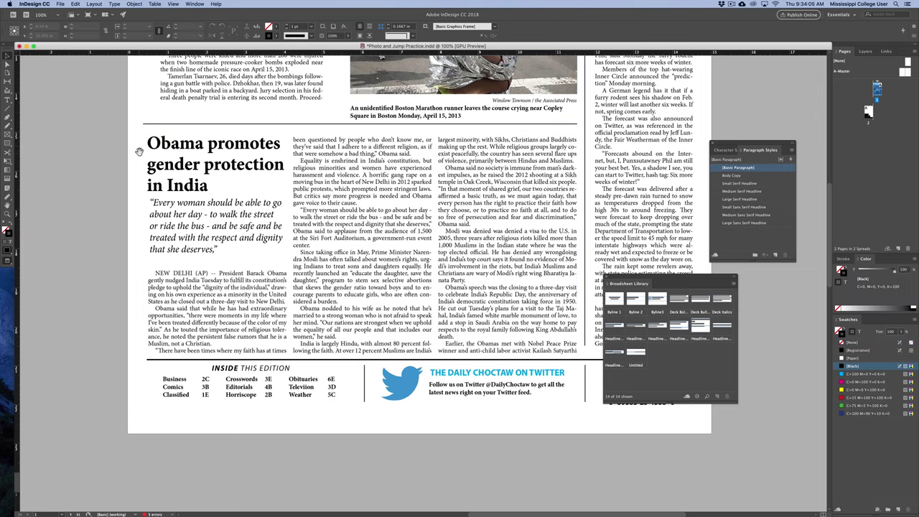
Move the gray photo placeholder to the top of the Obama story's second column and resize it to about 3.6 by 2.25 in
key("w")
left_click_drag(126, 162, 328, 158)
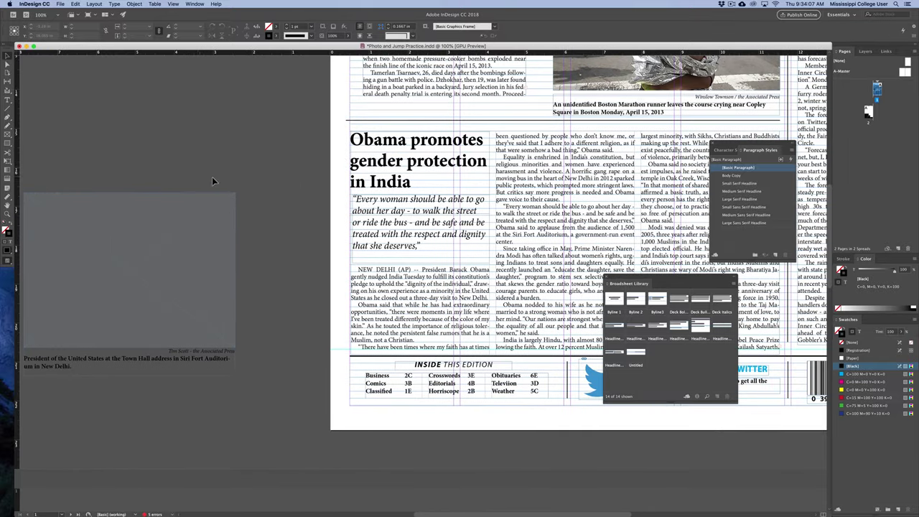
scroll(215, 177, "right", 2)
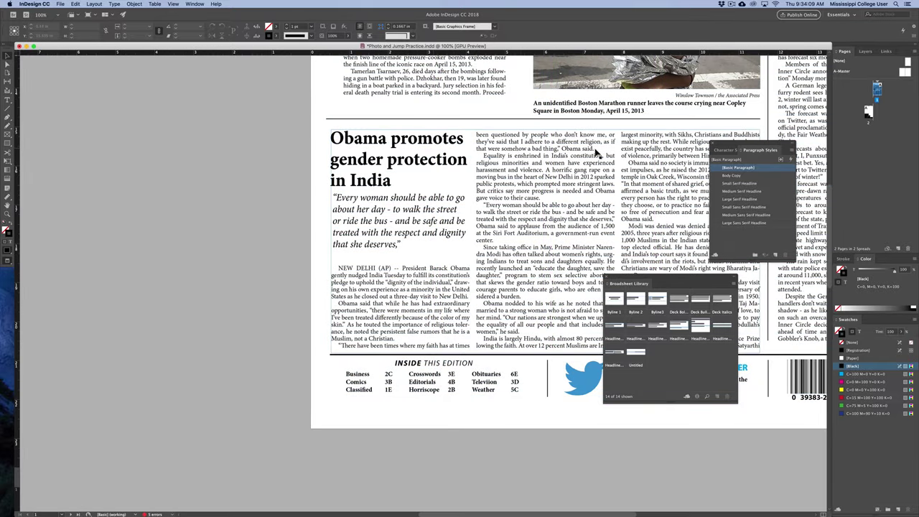
key("w")
left_click_drag(85, 217, 545, 172)
scroll(532, 215, "right", 5)
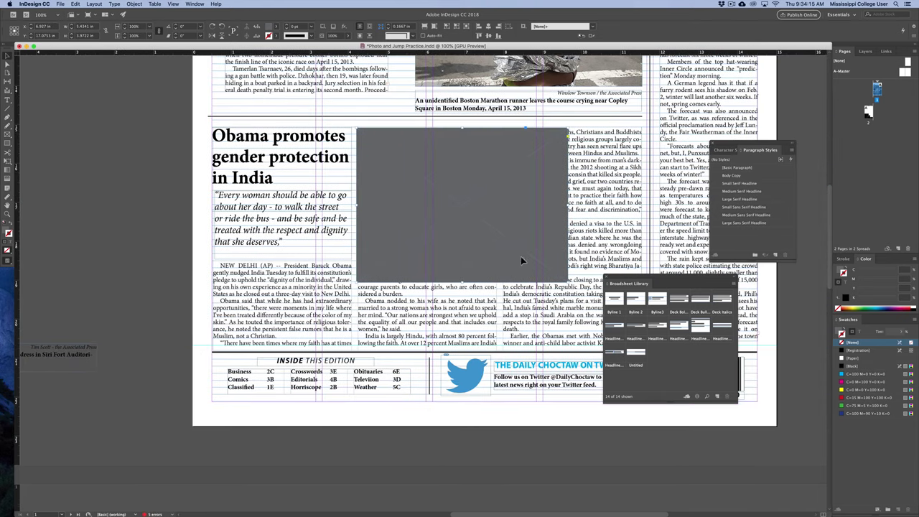
left_click_drag(567, 281, 495, 275)
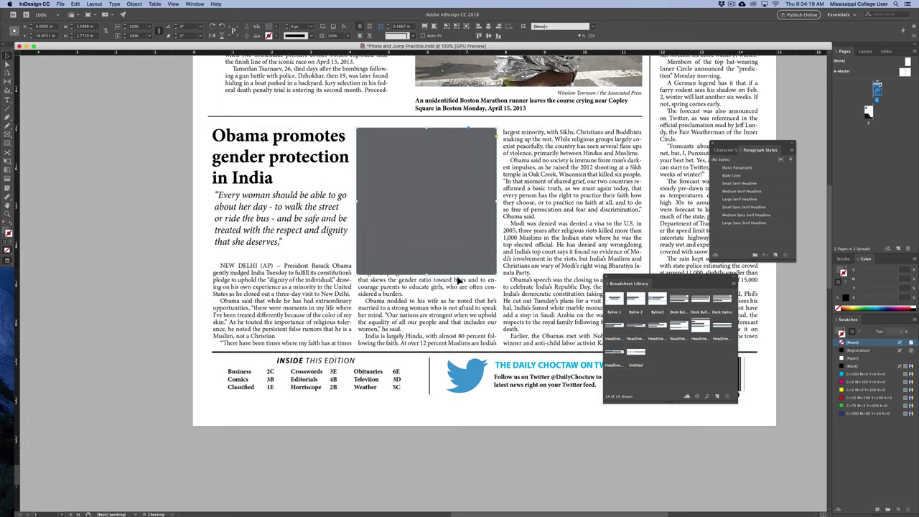
left_click_drag(427, 274, 427, 213)
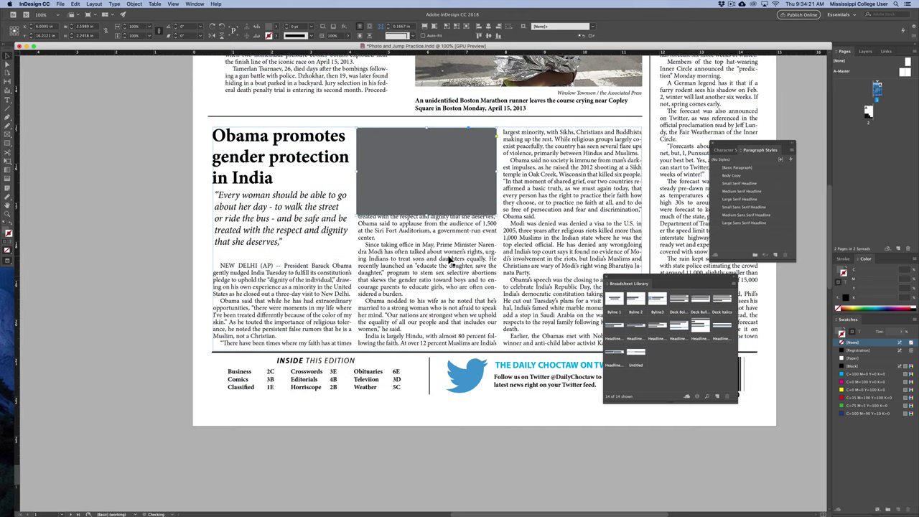
Move the Obama photo's credit and caption directly beneath the placeholder and narrow the caption to the second column's width
key("w")
left_click_drag(56, 348, 530, 223)
left_click_drag(569, 245, 495, 255)
Apply bounding-box text wrap to the Obama photo placeholder and its caption together, and deselect them
left_click(432, 193)
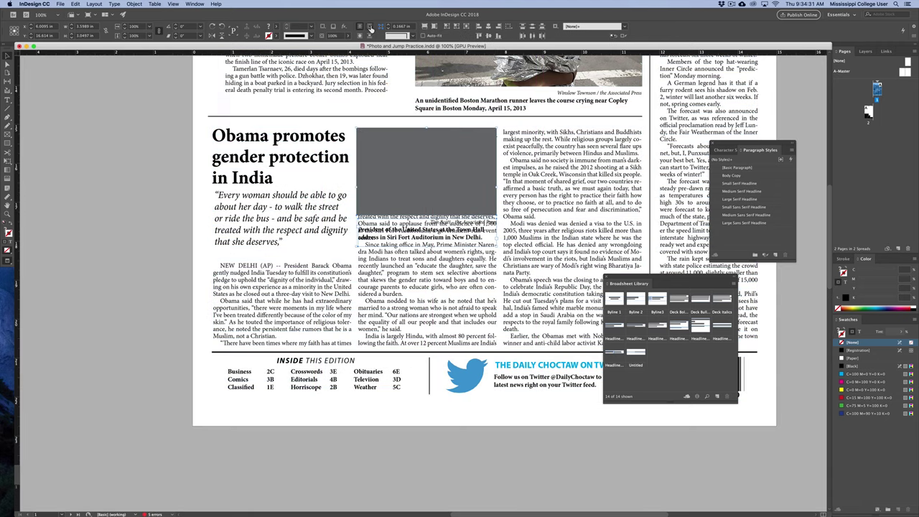
left_click(371, 29)
left_click(172, 181)
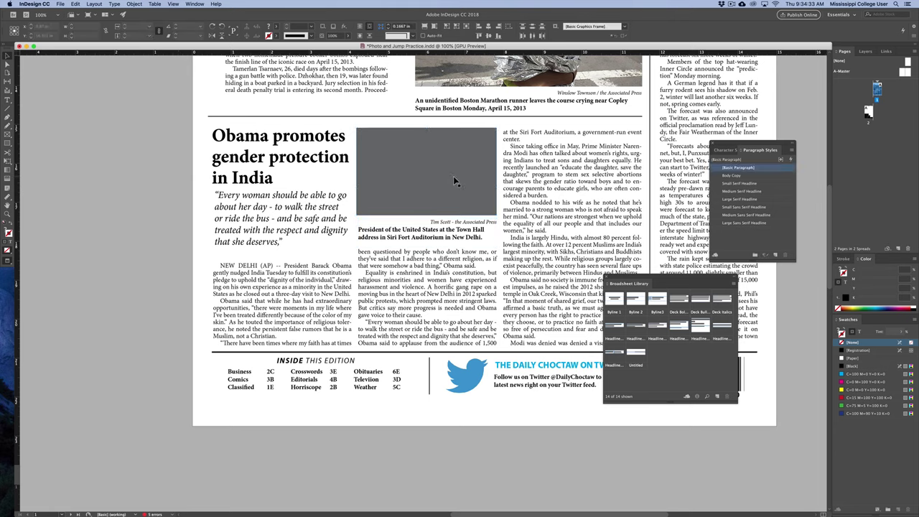
Place Obama.jpg in the gray placeholder of the Obama story and fit the photo to fill the frame proportionally
left_click(453, 176)
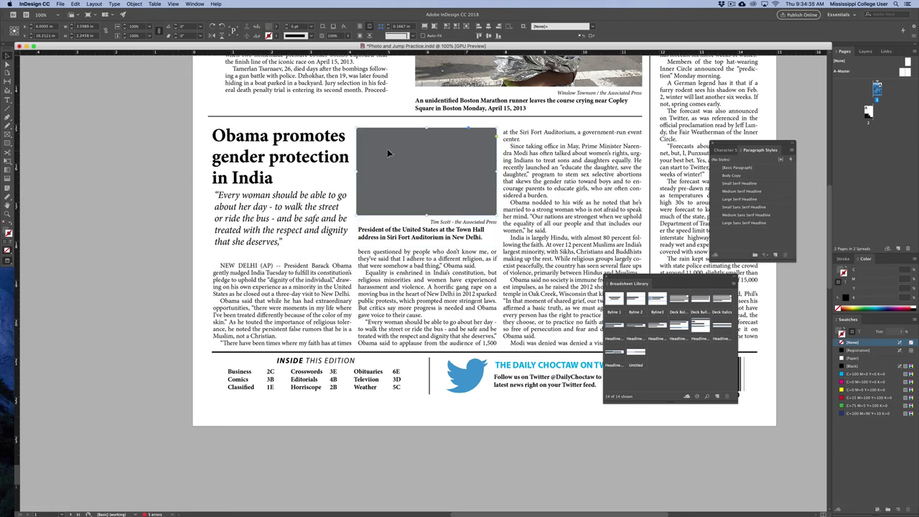
left_click(62, 5)
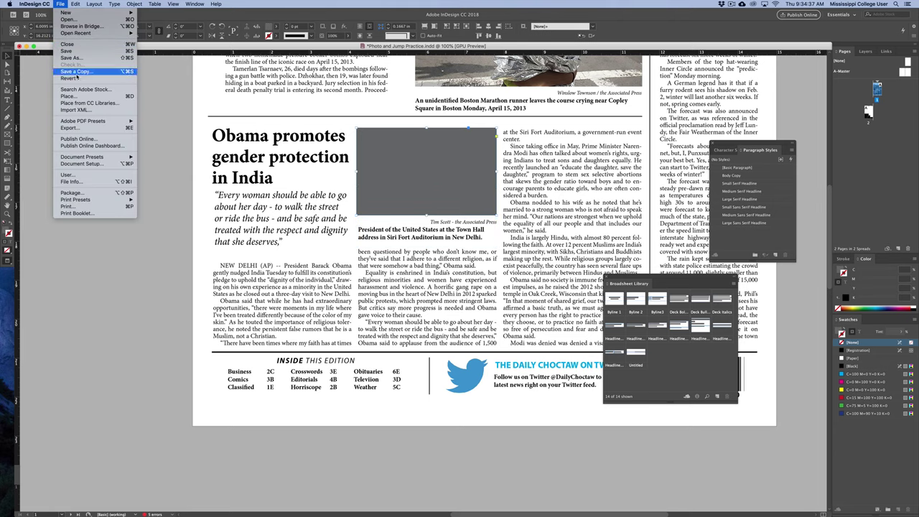
left_click(103, 97)
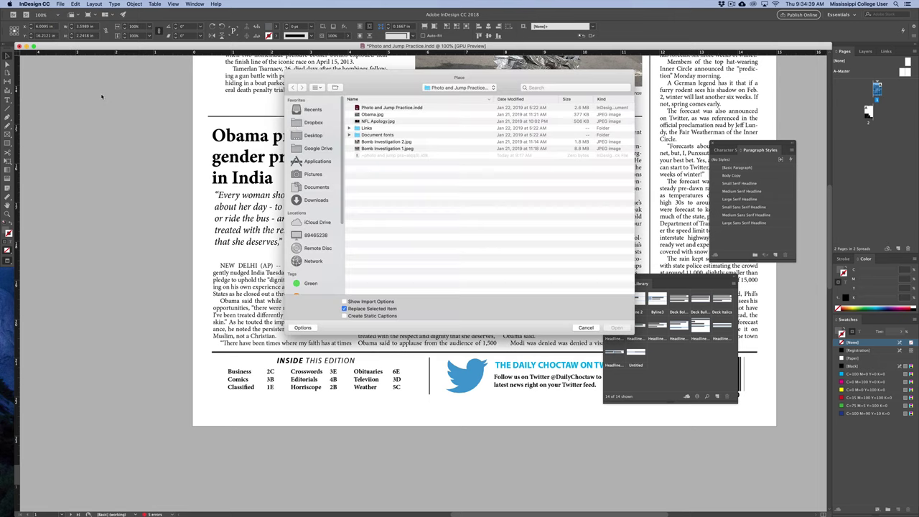
double_click(375, 115)
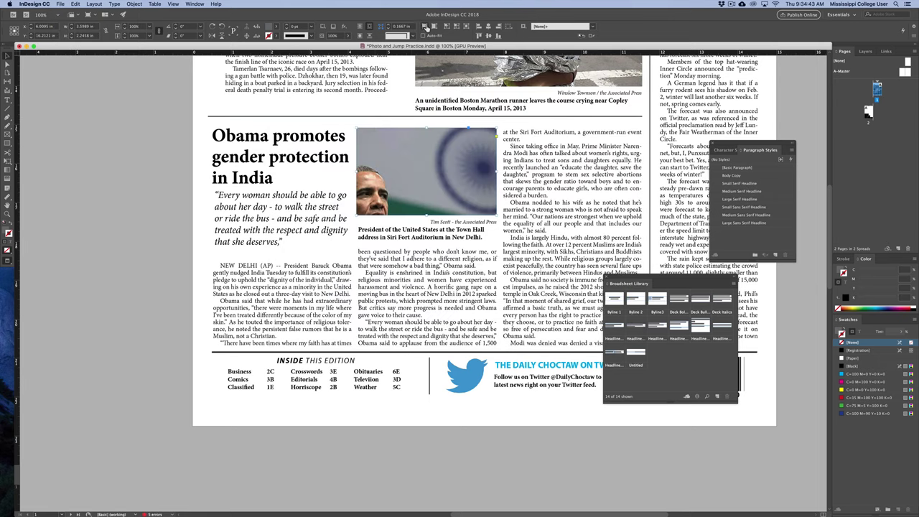
left_click(426, 27)
left_click(170, 242)
Nudge the Obama quote slightly down and shorten its frame to about 1.58 in tall so the body text starts higher
scroll(170, 242, "up", 2)
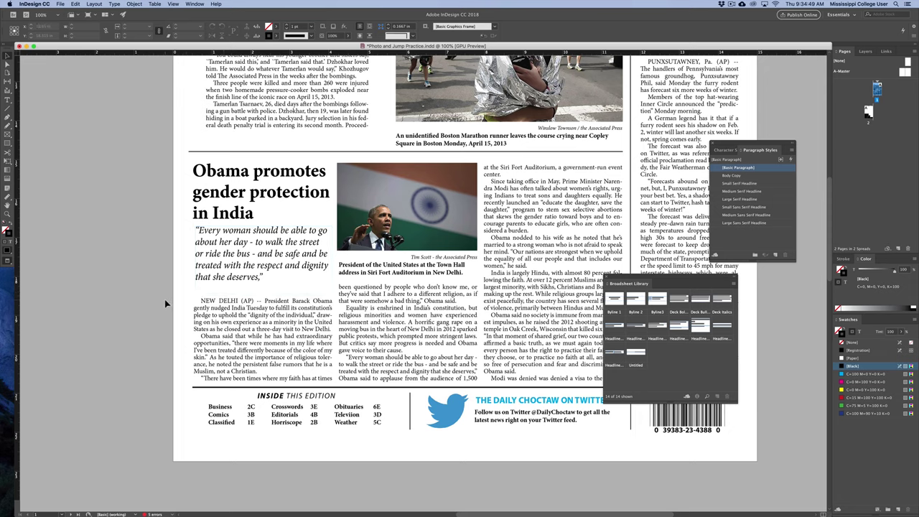
left_click(234, 257)
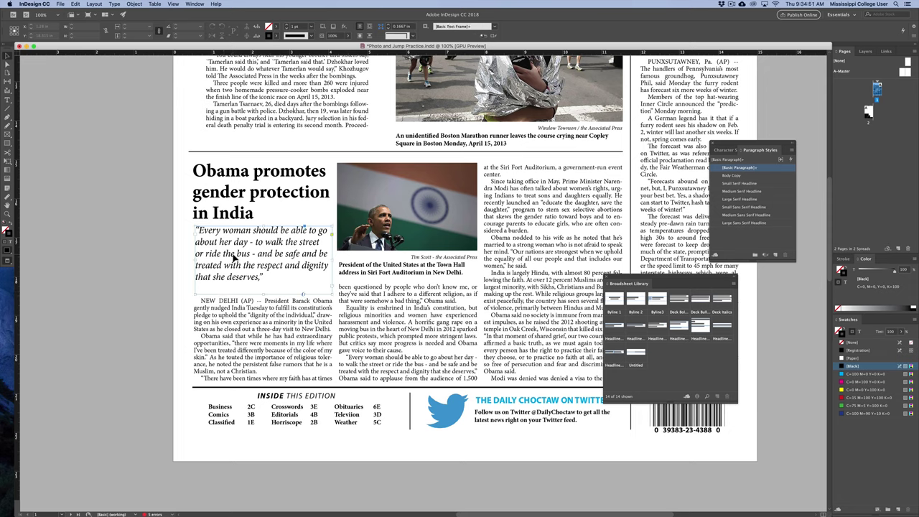
left_click_drag(234, 257, 234, 258)
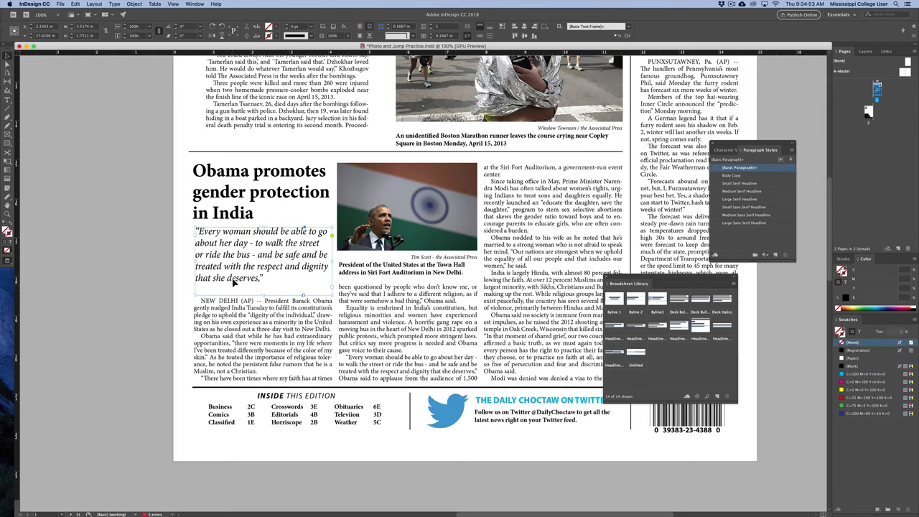
left_click(187, 307)
key("super+equal")
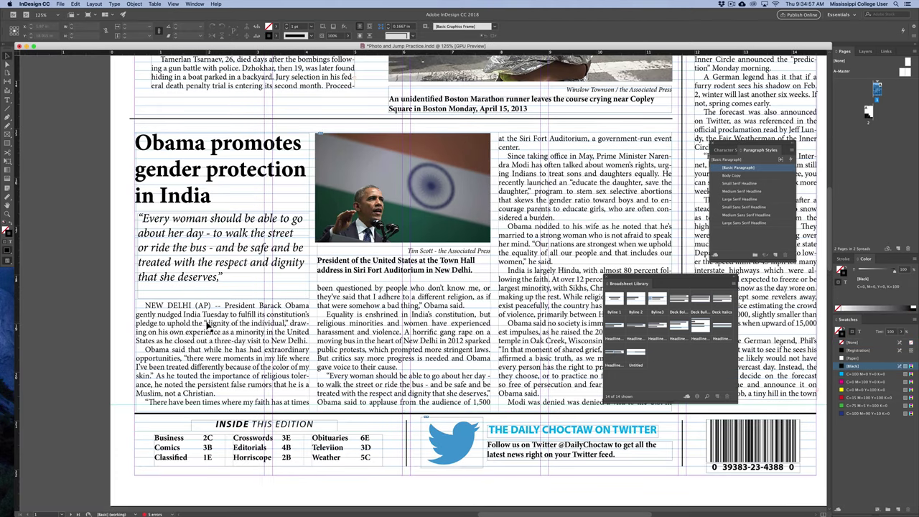
left_click(214, 294)
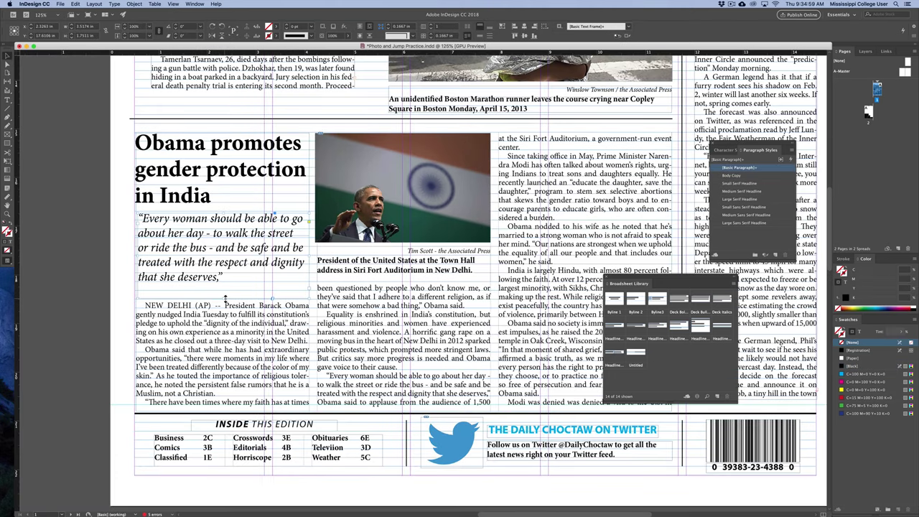
left_click_drag(225, 298, 225, 288)
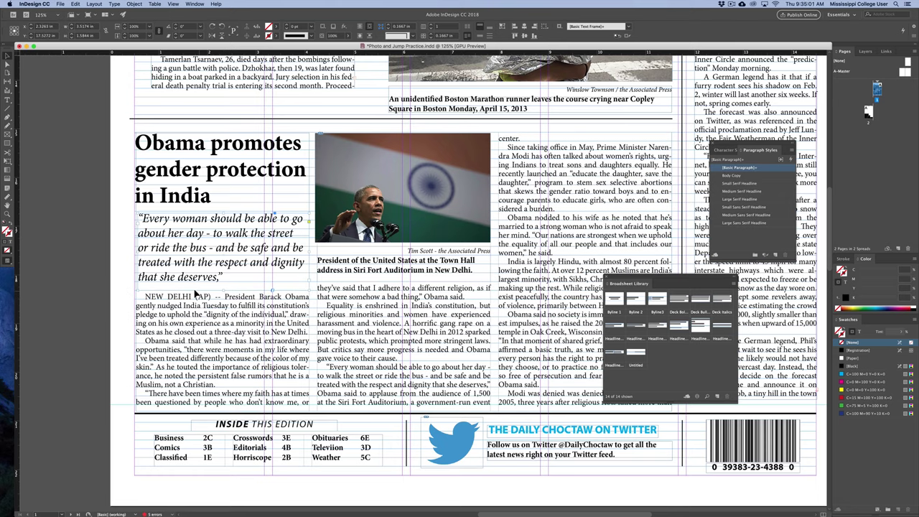
left_click(56, 292)
key("w")
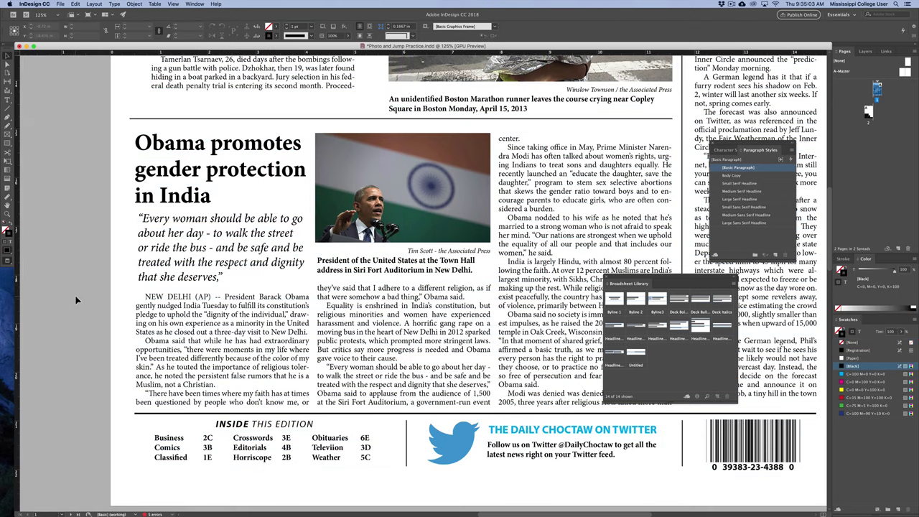
Move the Kraft story's italic deck and body text frame together off the page onto the pasteboard
key("super+0")
scroll(137, 302, "right", 2)
scroll(137, 303, "down", 1)
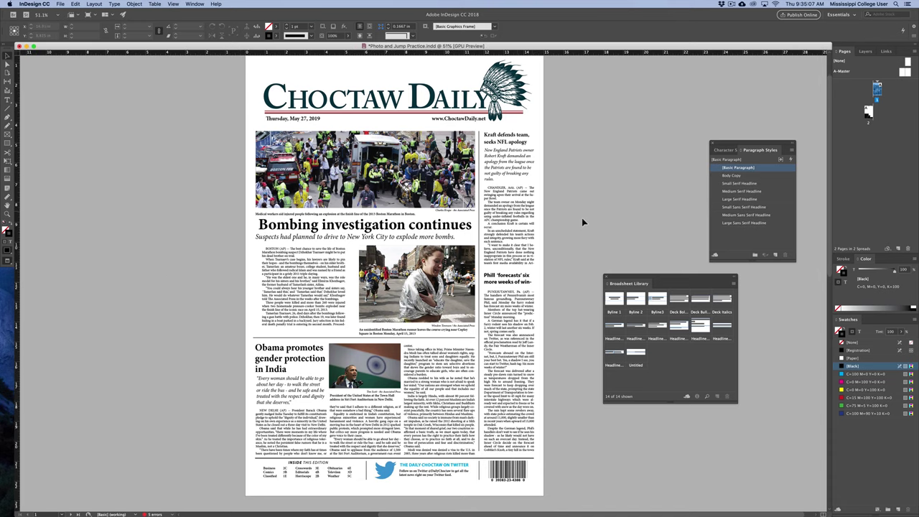
scroll(414, 220, "right", 2)
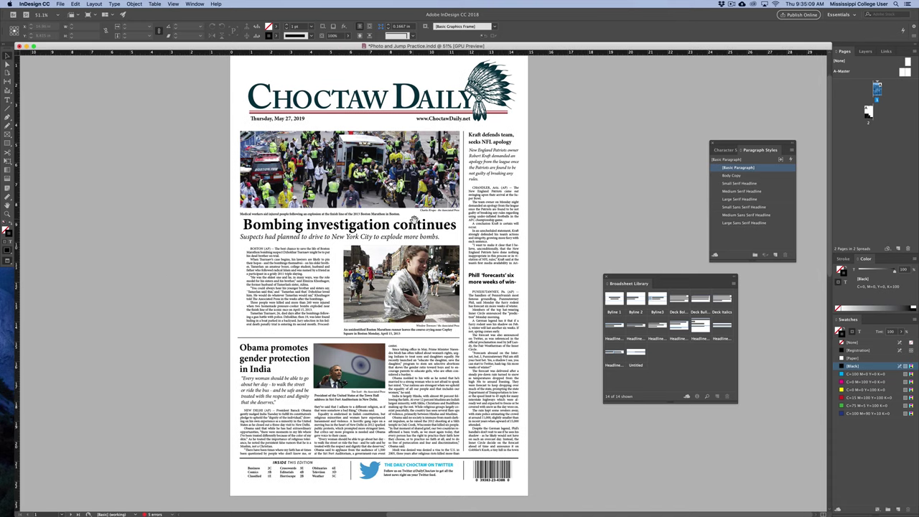
key("super+=")
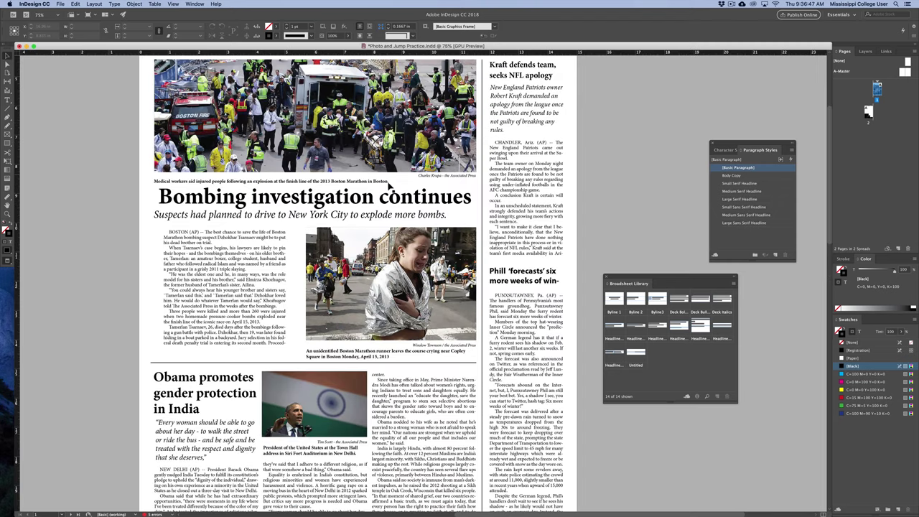
left_click_drag(387, 183, 199, 268)
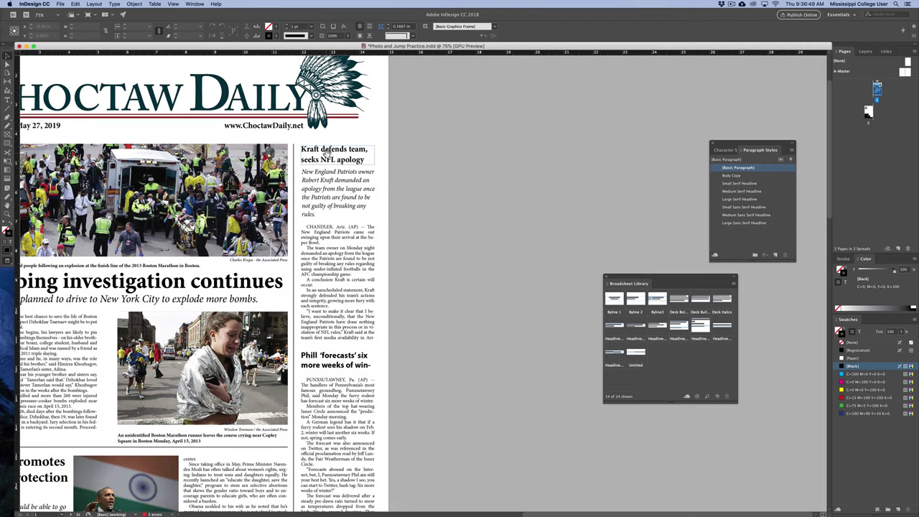
left_click(337, 160)
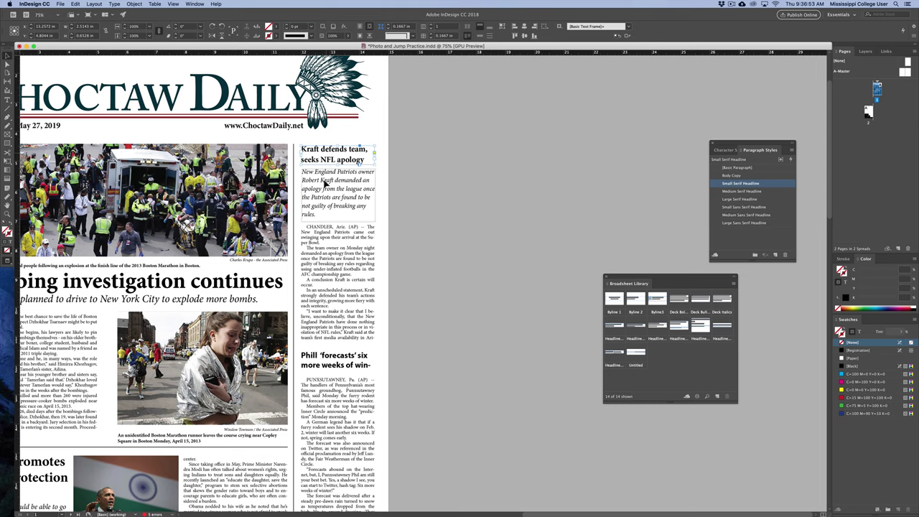
left_click(321, 210)
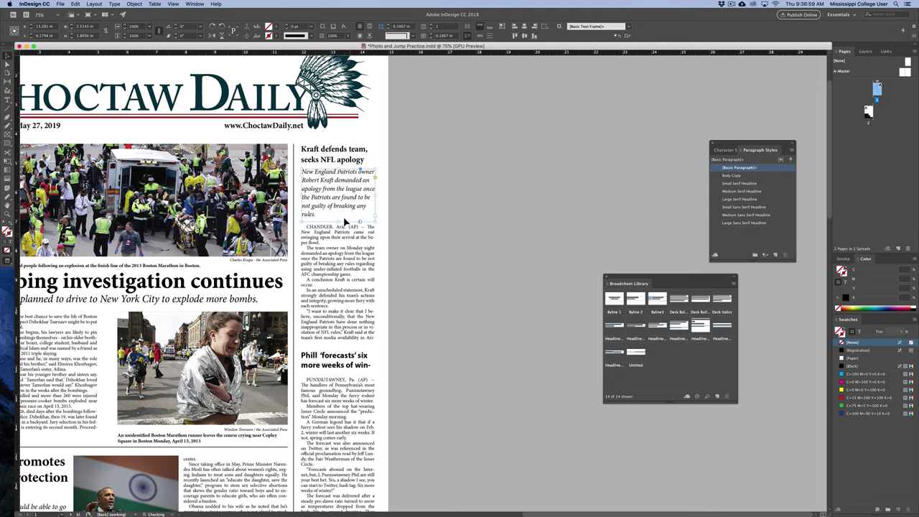
left_click(321, 248)
left_click_drag(321, 248, 462, 248)
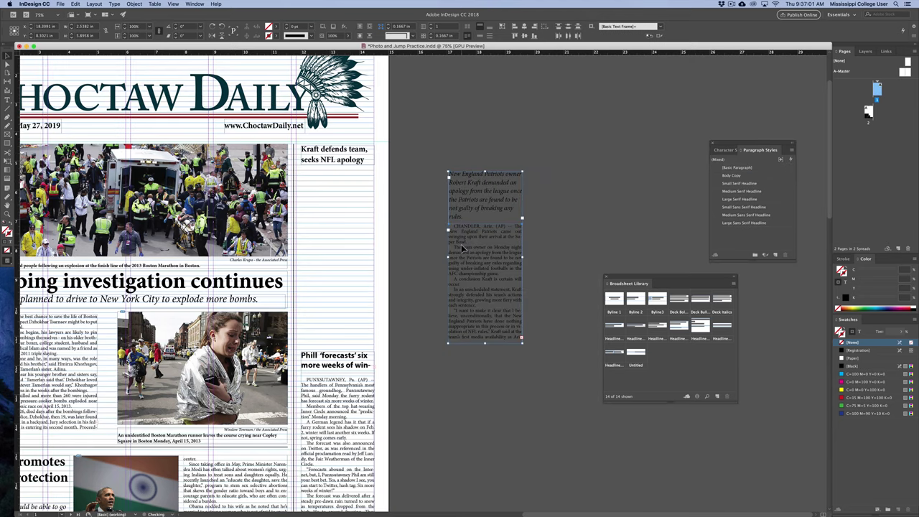
Extend the Kraft headline frame to about 1.74 in tall and enlarge the headline until it fills the column in three lines
left_click(343, 162)
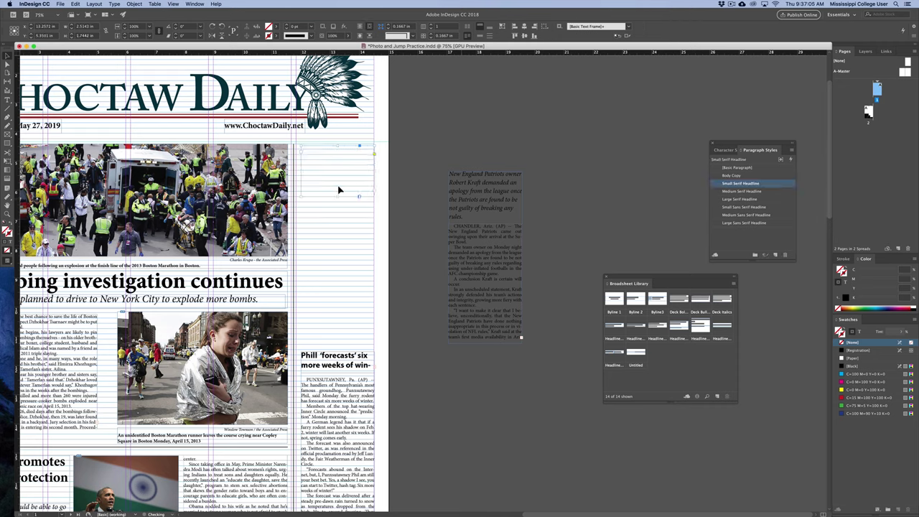
double_click(335, 162)
key("super+a")
key("super+shift+period")
key("super+shift+period")
key("super+shift+period")
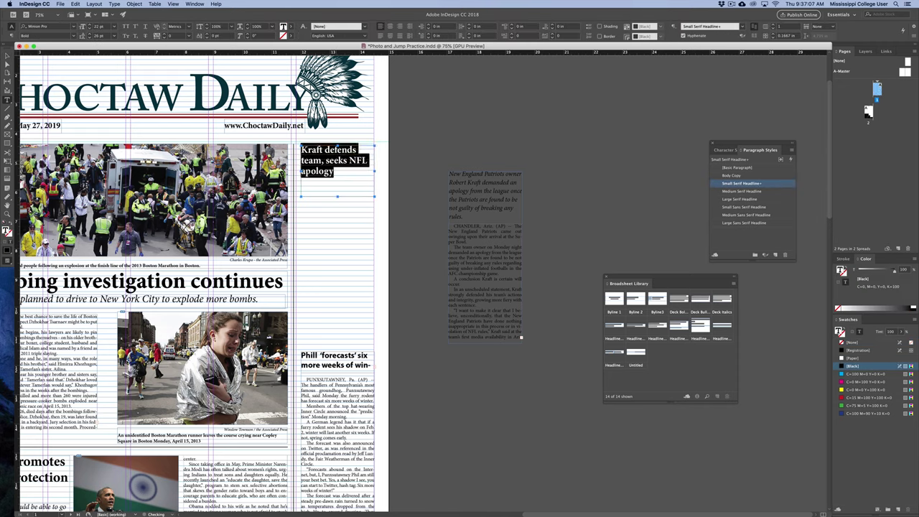
key("super+shift+period")
key("super+shift+period")
key("super+shift+period")
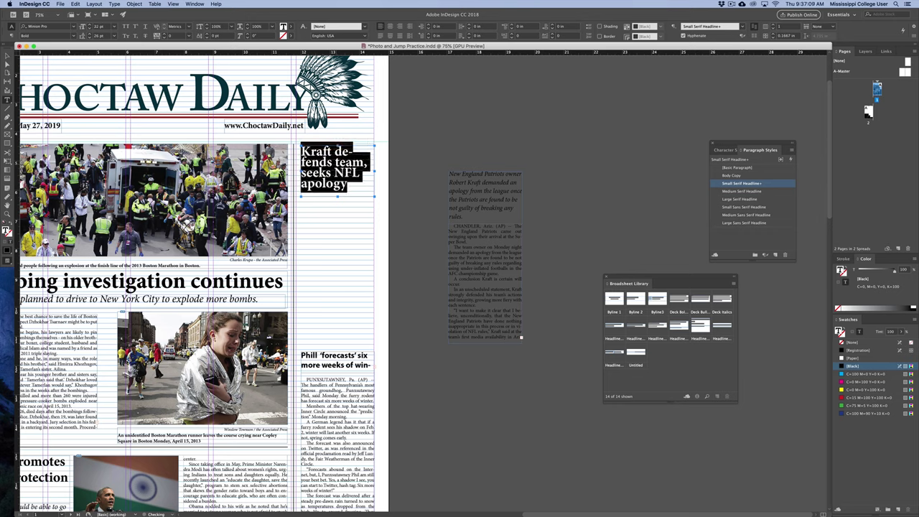
key("super+shift+comma")
key("super+shift+period")
key("super+shift+comma")
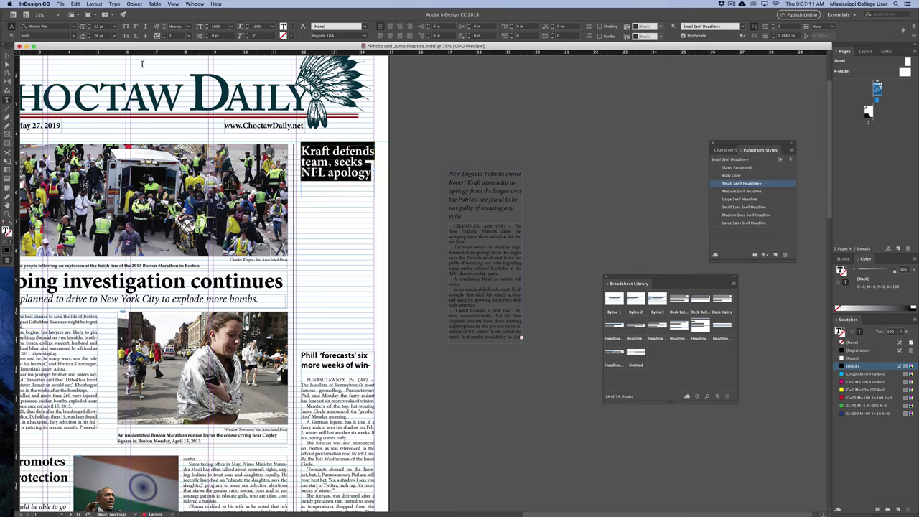
Increase the leading of the Kraft headline to open up the space between its three lines
key("alt+Down")
key("alt+Down")
key("alt+Down")
key("alt+Down")
key("alt+Down")
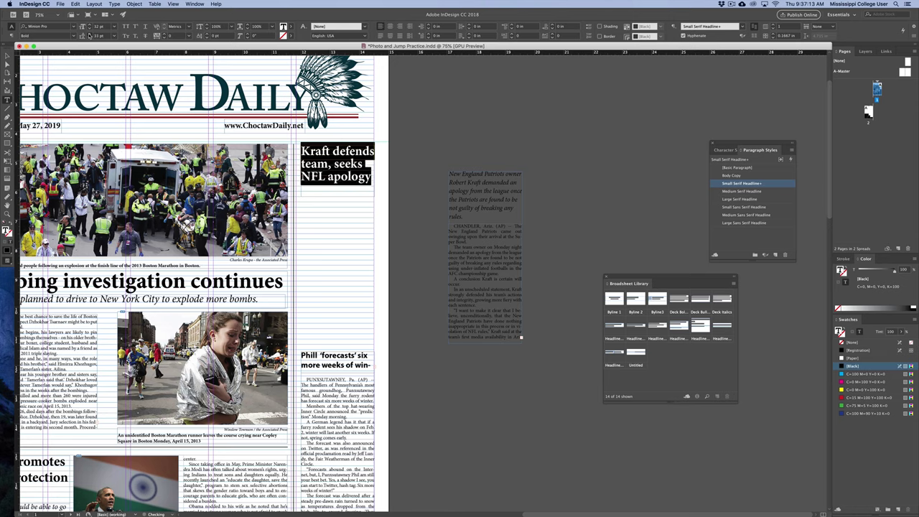
left_click(8, 55)
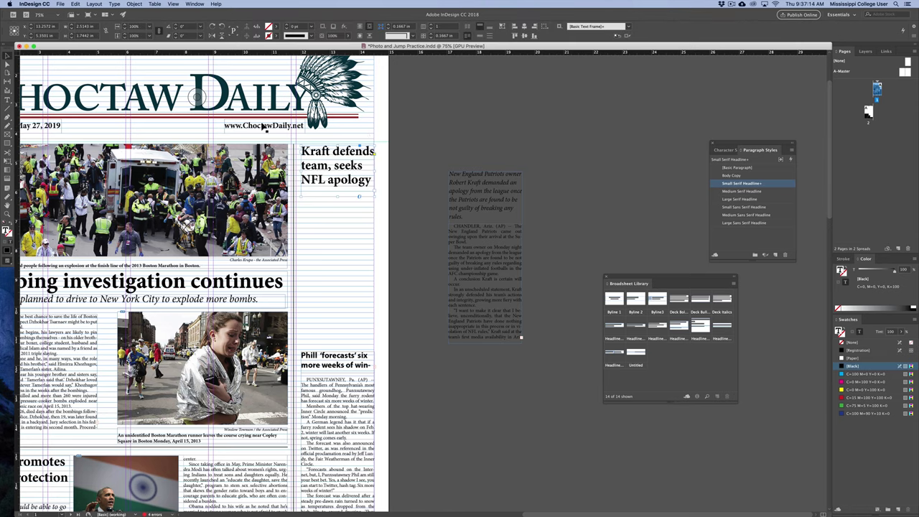
Move the Kraft story's deck back beneath the enlarged headline and its body text frame directly below the deck
left_click(496, 160)
key("w")
key("w")
left_click_drag(487, 205, 339, 219)
left_click(488, 229)
left_click_drag(475, 274, 327, 293)
key("w")
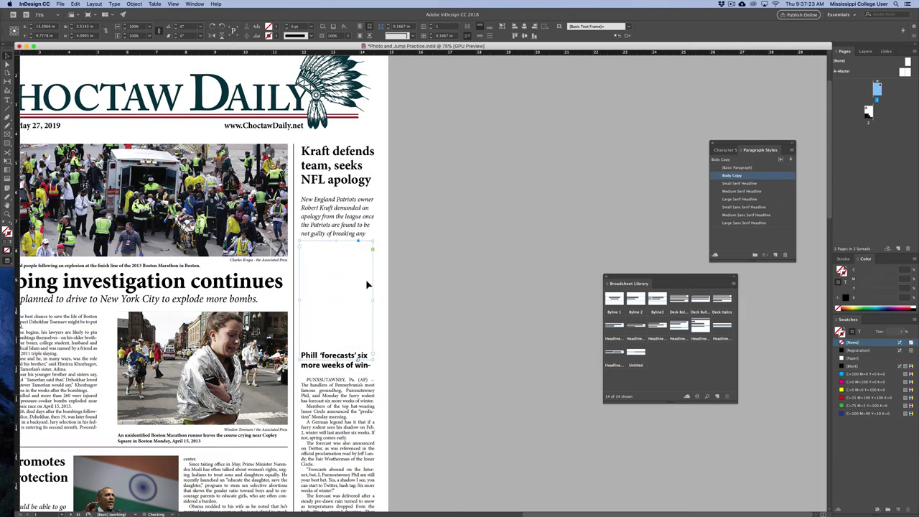
Shorten the Kraft headline frame to end just below its third line so the whole deck fits beneath it
left_click(451, 217)
left_click(366, 225)
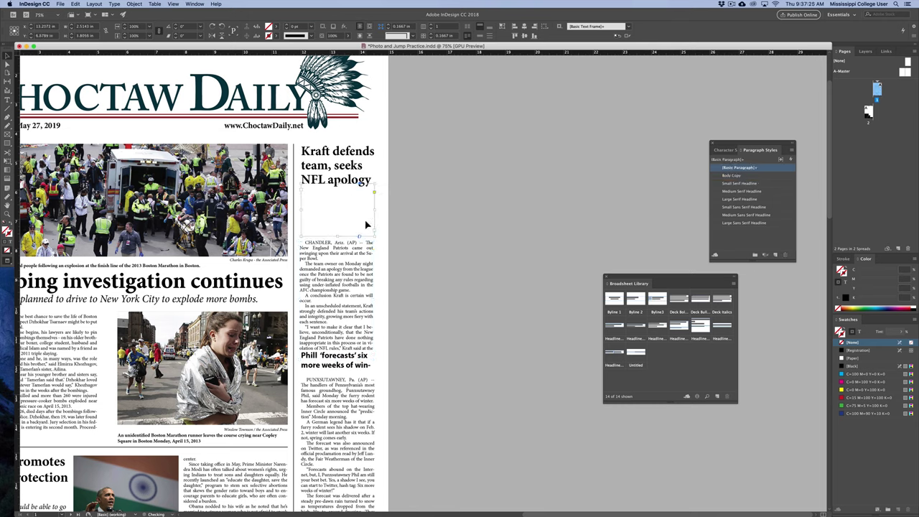
left_click(355, 168)
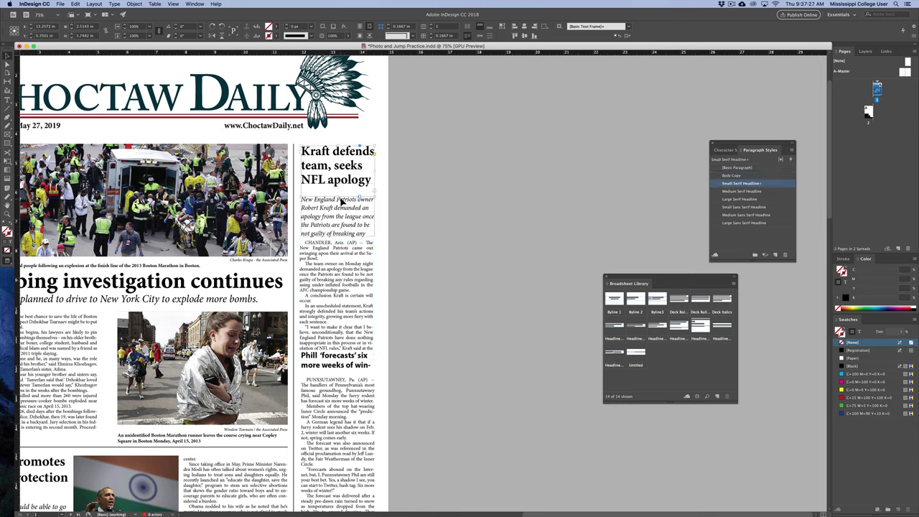
left_click_drag(339, 195, 339, 188)
left_click(352, 218)
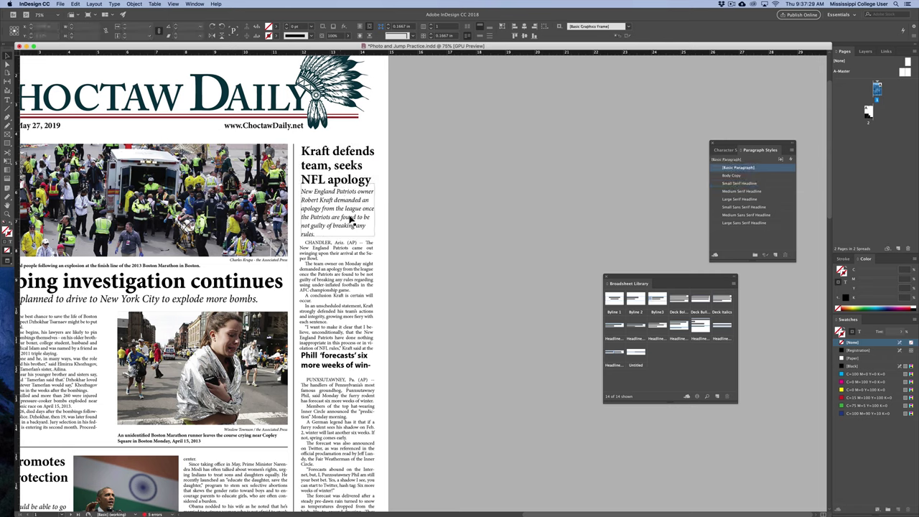
left_click(429, 219)
Increase the tracking of the Kraft story's entire italic deck by one increment and deselect it
left_click(361, 217)
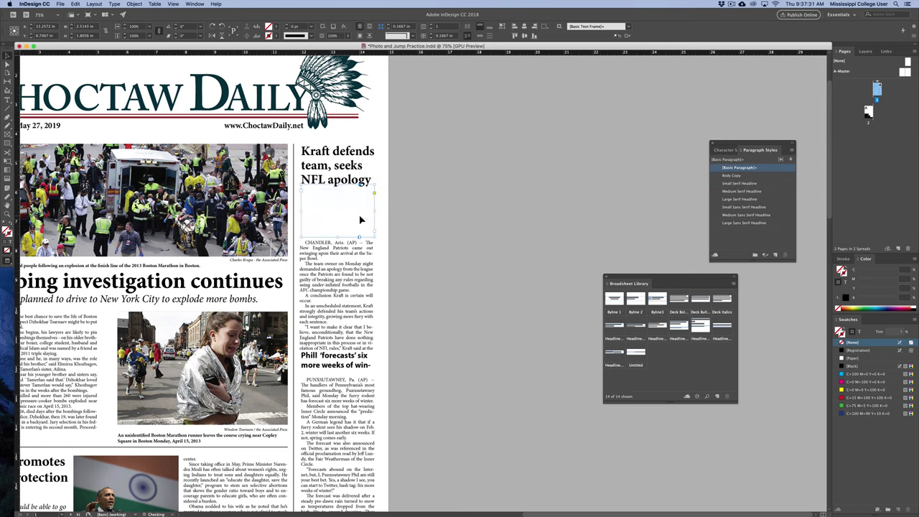
double_click(360, 216)
key("super+a")
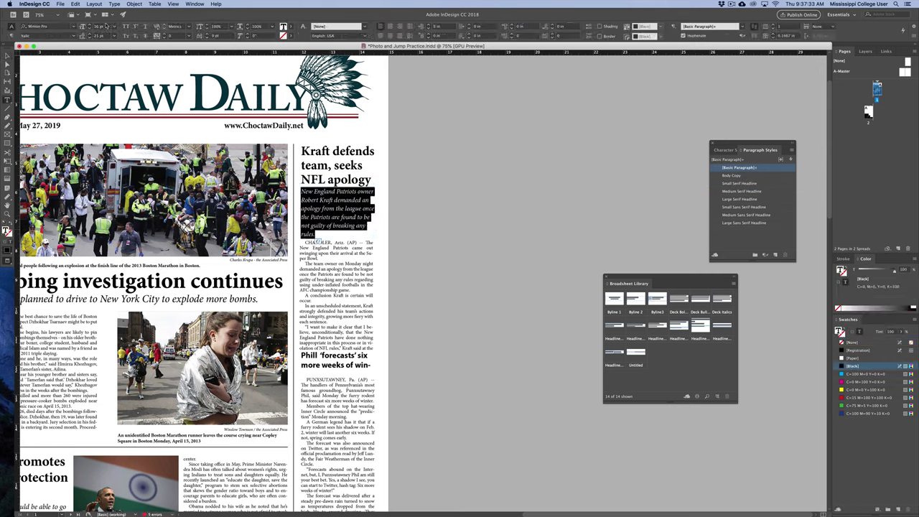
left_click(165, 37)
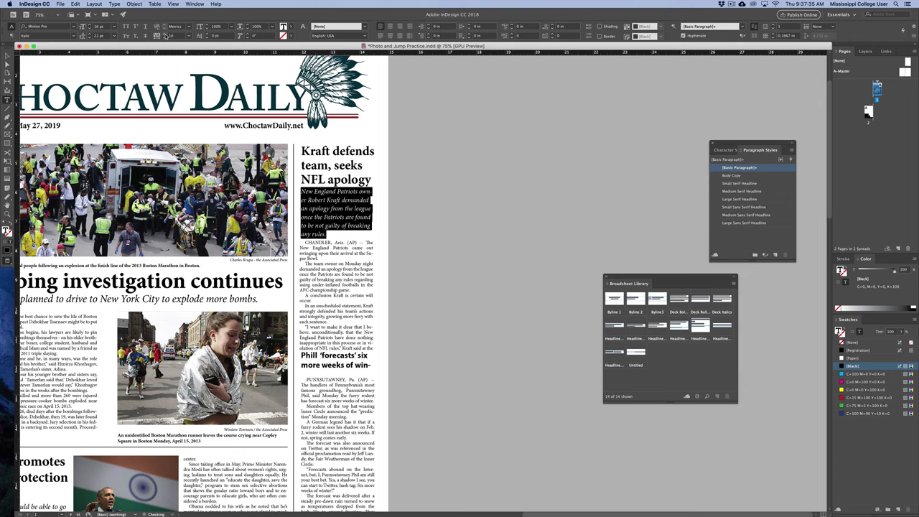
left_click(526, 260)
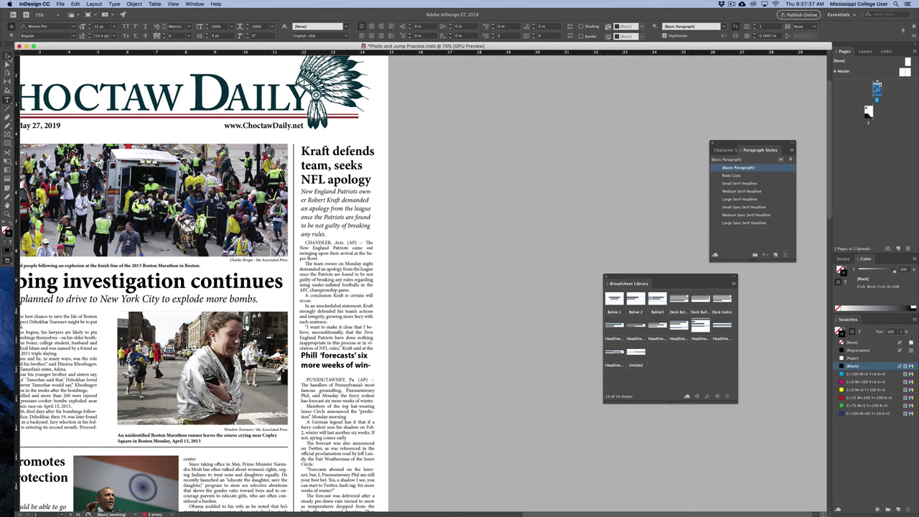
left_click(7, 56)
Lower the top edge of the Phill 'forecasts' body frame, and move its headline down and extend the headline frame downward
scroll(383, 254, "down", 5)
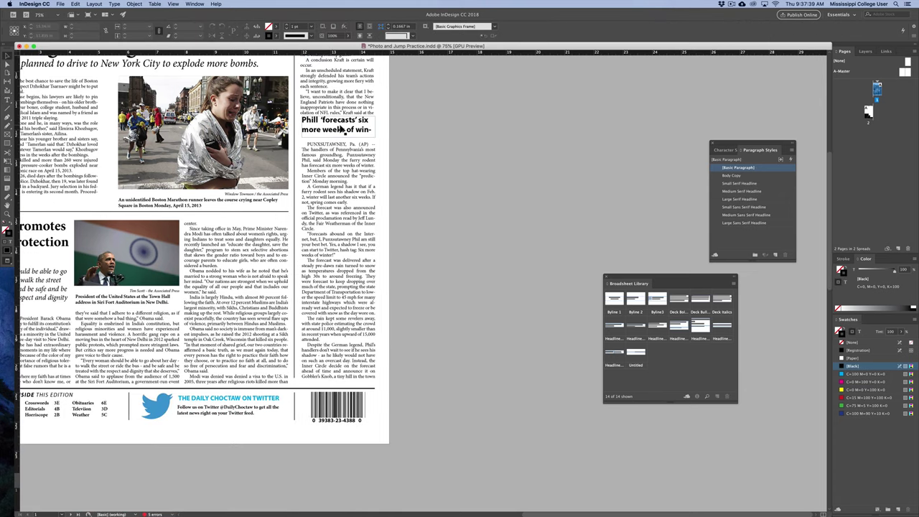
left_click(340, 143)
left_click_drag(340, 137, 340, 234)
left_click(343, 127)
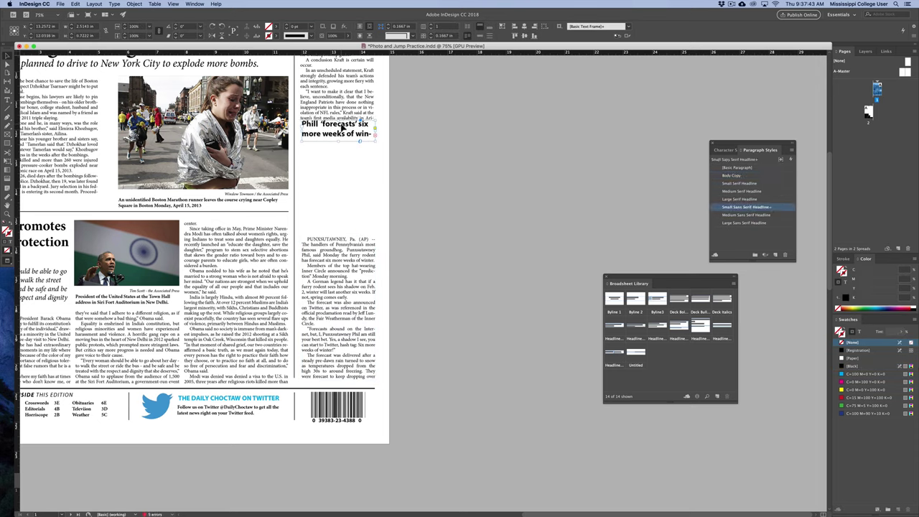
key("shift+Down")
key("shift+Down")
left_click_drag(340, 150, 340, 189)
Enlarge all the type of the Phill 'forecasts' headline so it fills the column width over three lines
double_click(337, 147)
key("super+a")
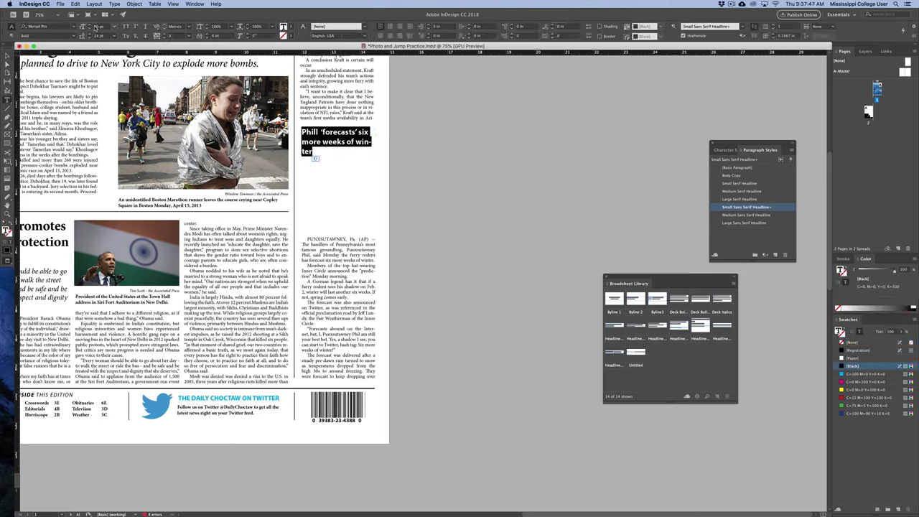
key("super+shift+period")
key("super+shift+period")
key("super+shift+period")
key("super+shift+period")
key("super+shift+period")
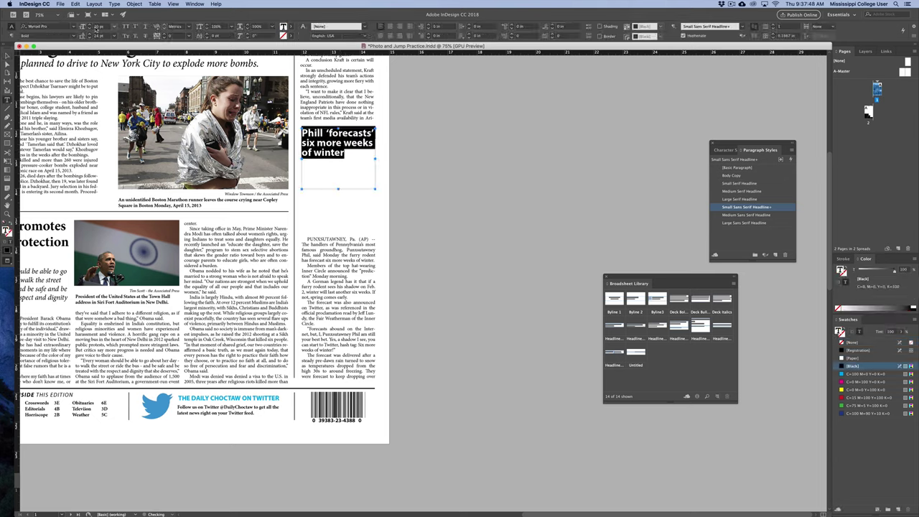
key("super+shift+comma")
Increase the line spacing of the whole Phill 'forecasts' headline by several increments
key("alt+Down")
key("alt+Down")
key("alt+Down")
key("alt+Down")
key("alt+Down")
key("alt+Down")
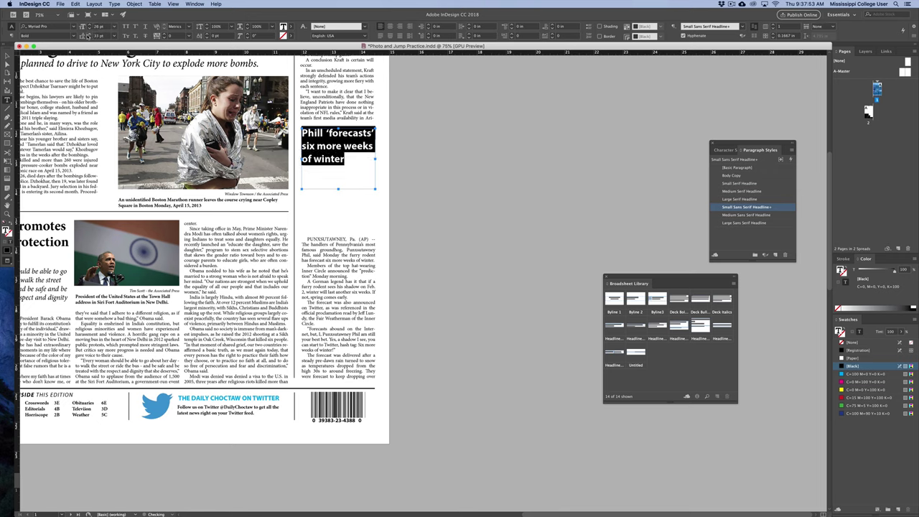
Fit the Phill headline frame to its text and raise the top edge of its body frame to just below the headline
left_click(6, 56)
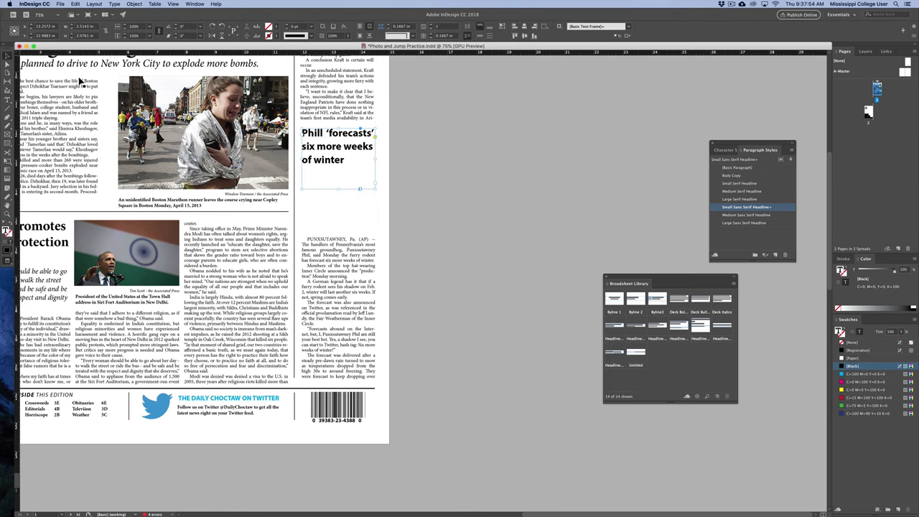
double_click(339, 189)
left_click(341, 241)
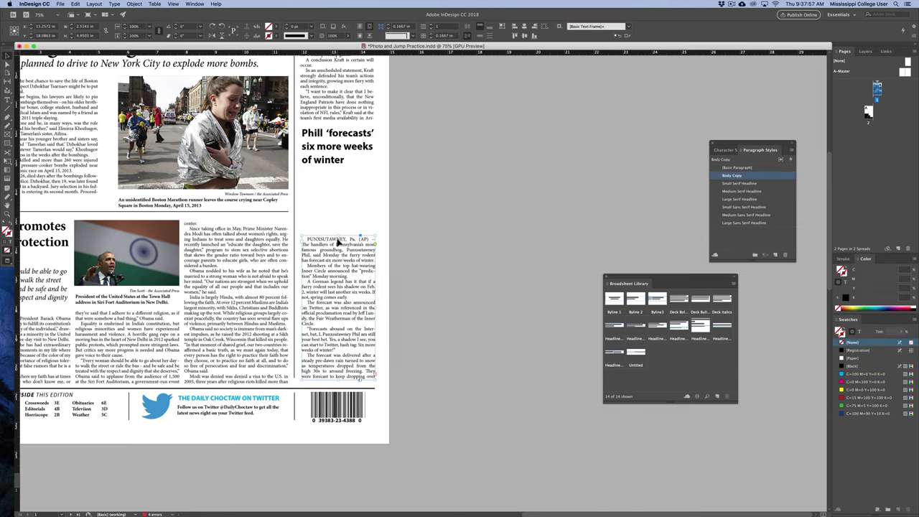
left_click_drag(338, 235, 340, 168)
left_click(391, 164)
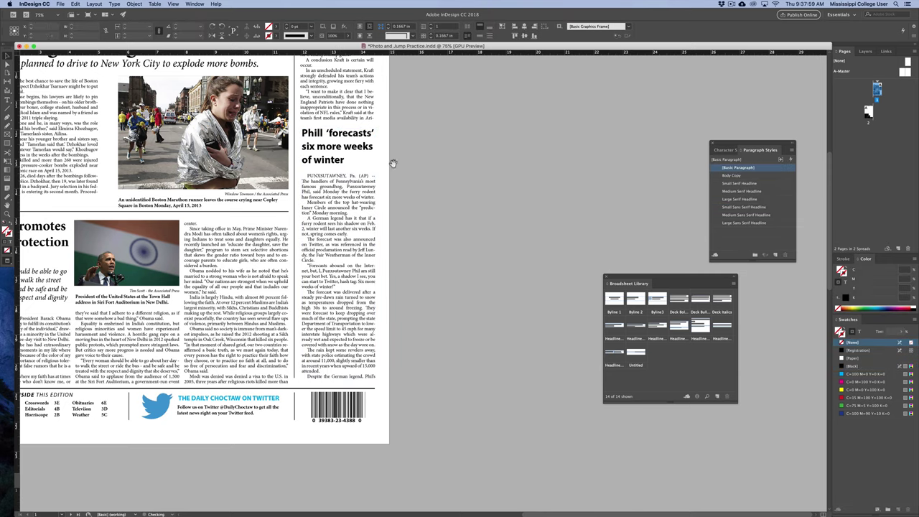
Examine the whole front page layout and the spacing around the sidebar stories
left_click_drag(401, 132, 404, 187)
key("super+minus")
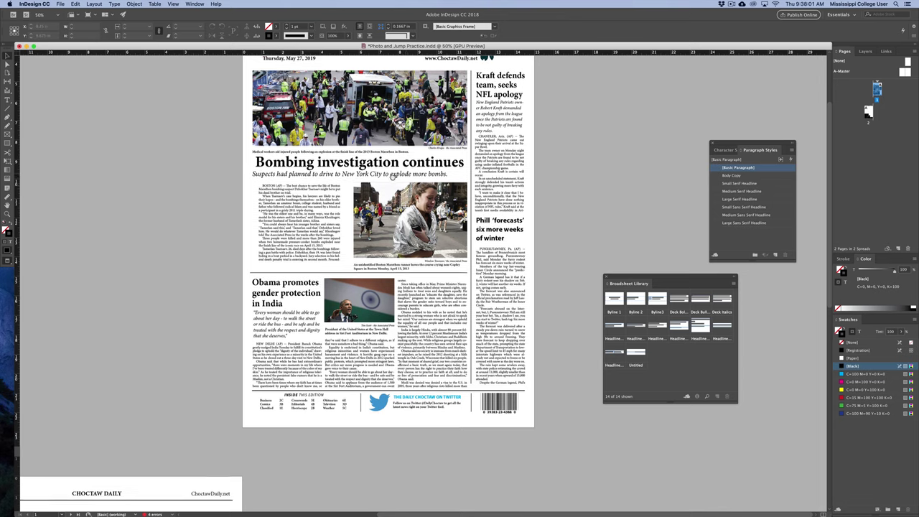
scroll(390, 181, "up", 1)
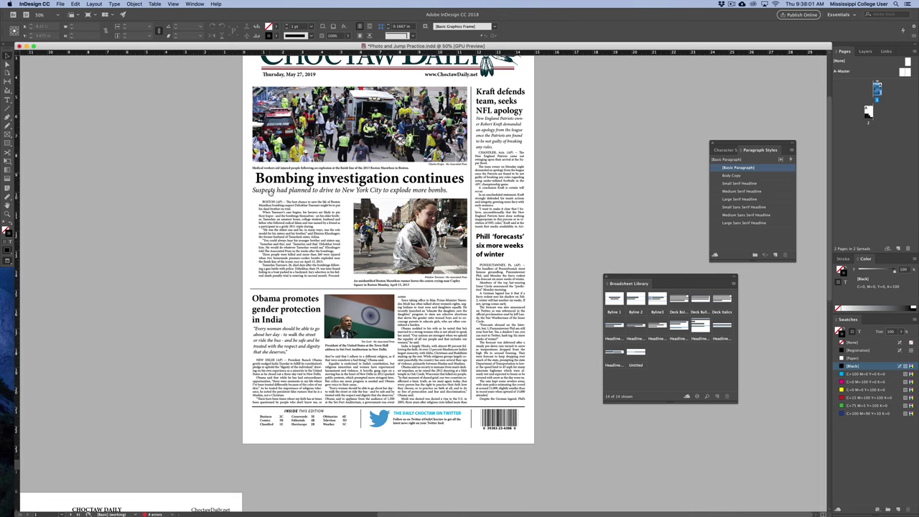
left_click(283, 294)
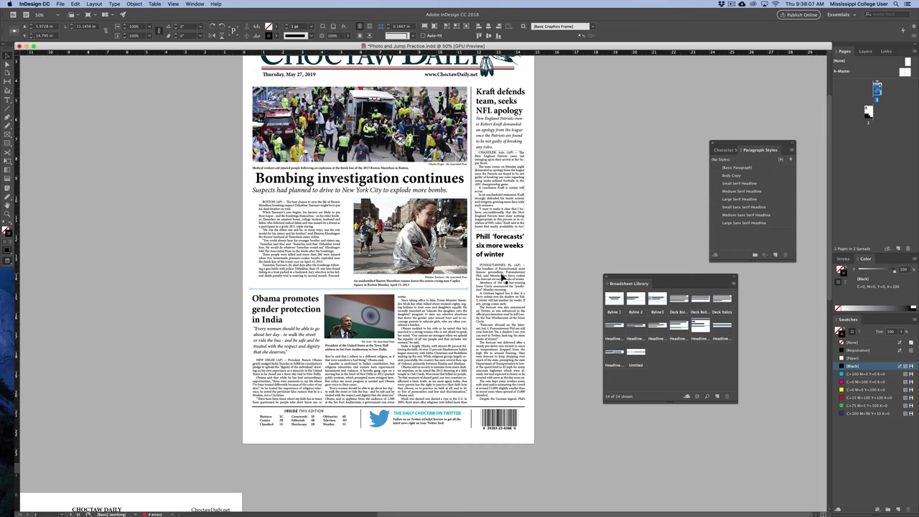
left_click(563, 229)
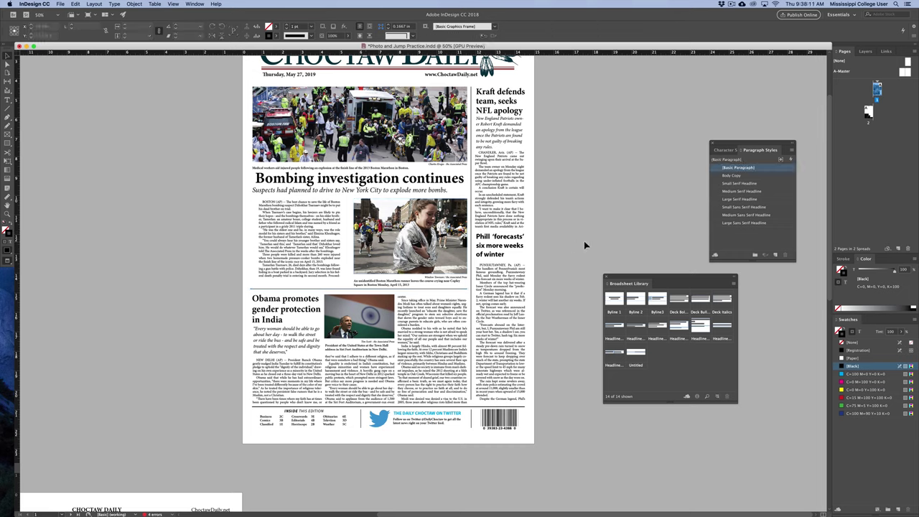
key("super+1")
left_click_drag(563, 244, 380, 261)
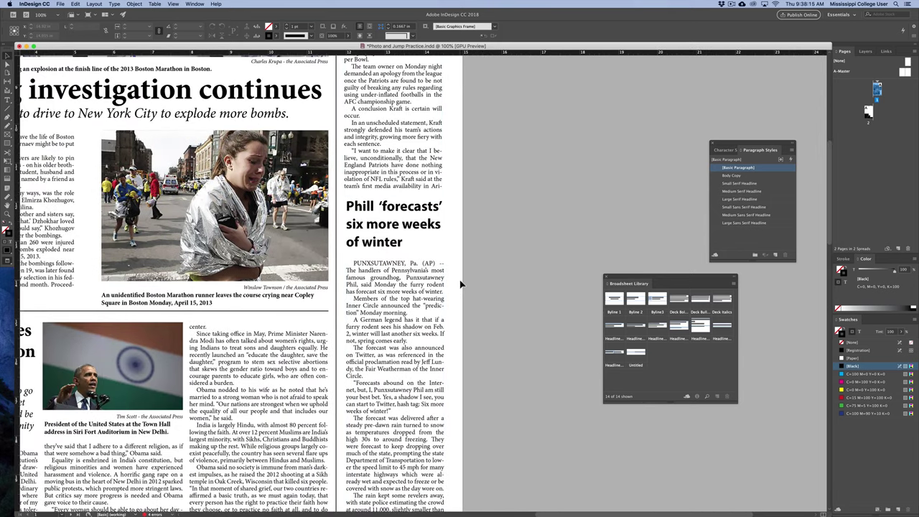
key("super+minus")
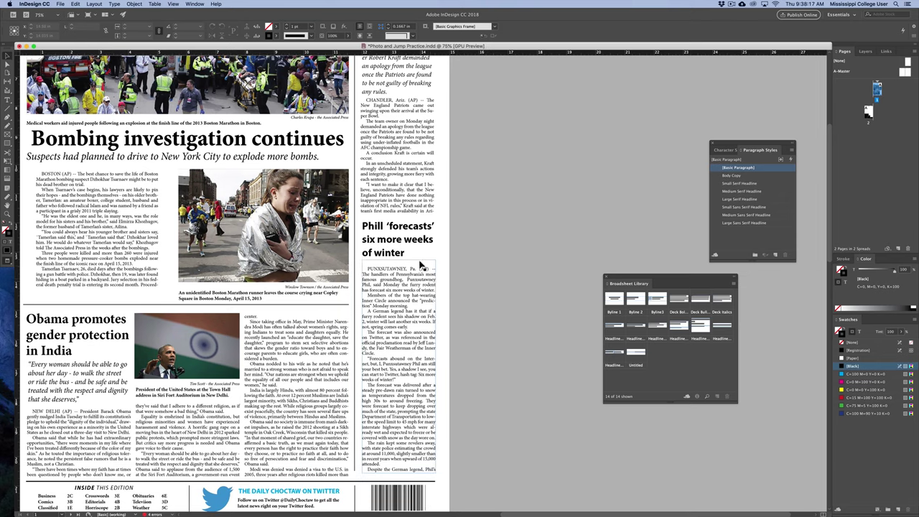
Lower the top edge of the Phill body frame and move its headline down to sit just above the text
left_click(409, 276)
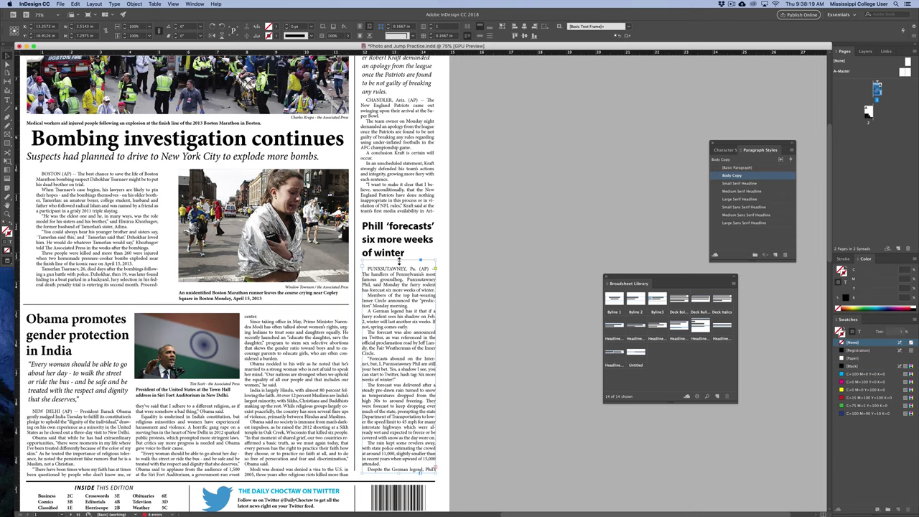
left_click_drag(399, 263, 398, 285)
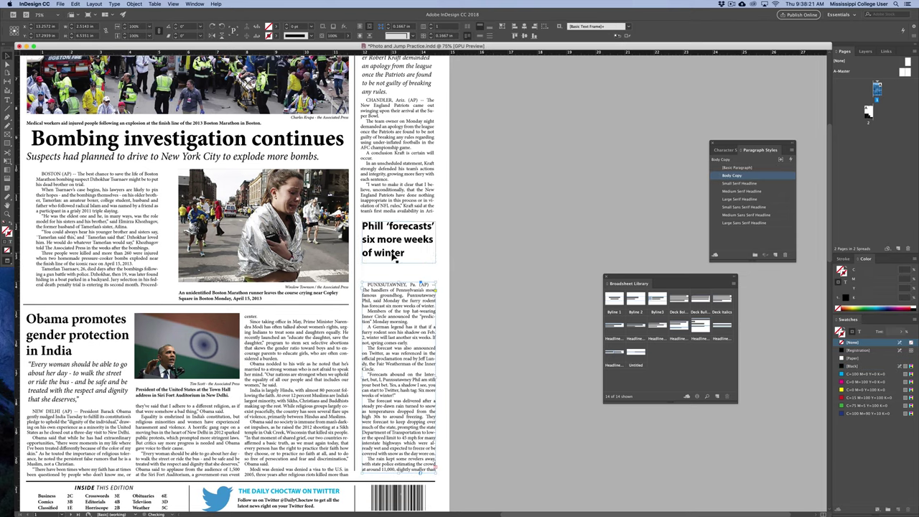
left_click_drag(393, 240, 393, 256)
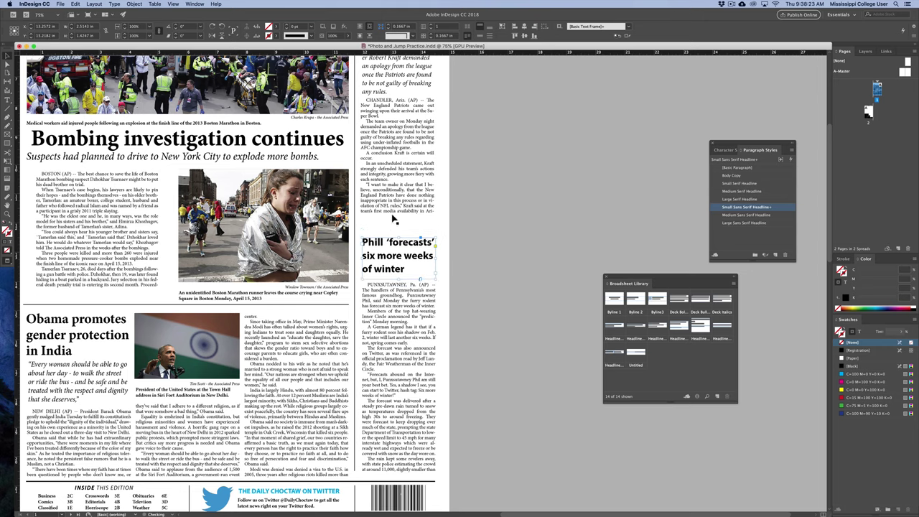
left_click(484, 293)
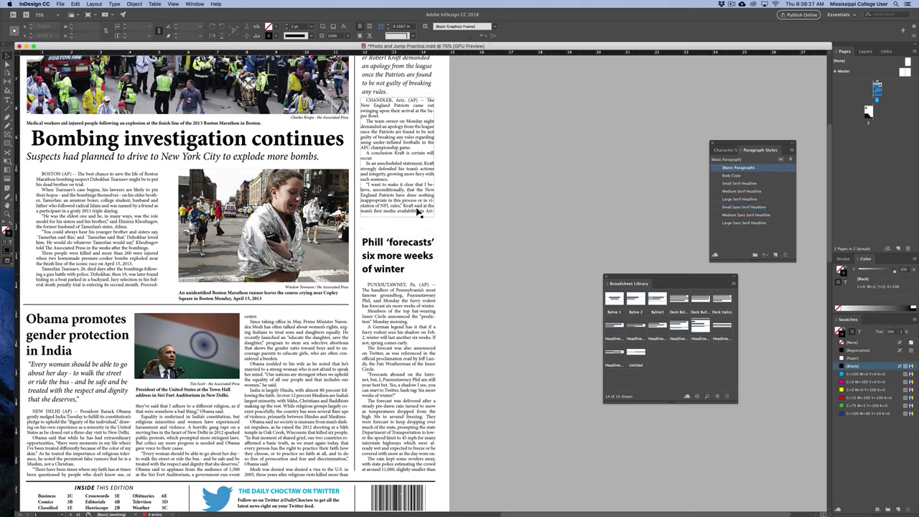
Move the Broadsheet Library up beside the front page, clear of the paragraph styles
key("super+minus")
key("super+minus")
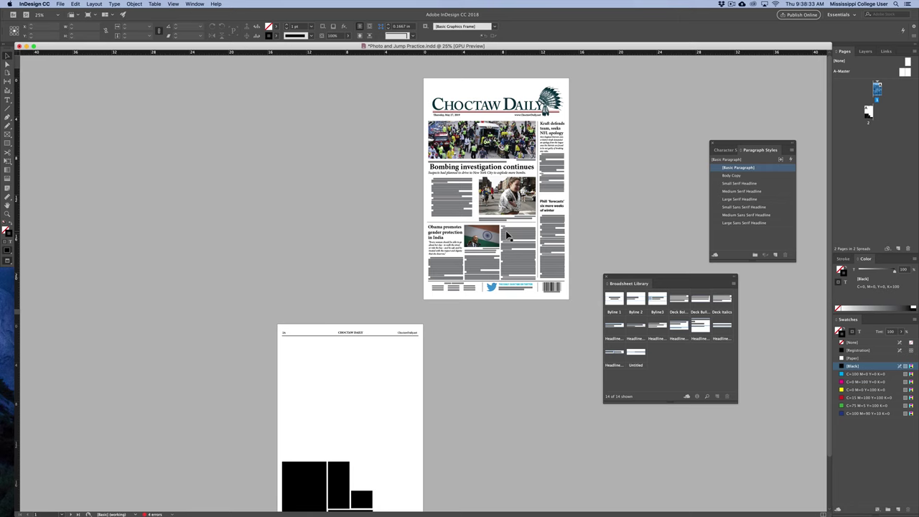
key("super+equal")
scroll(566, 283, "right", 5)
scroll(566, 283, "down", 1)
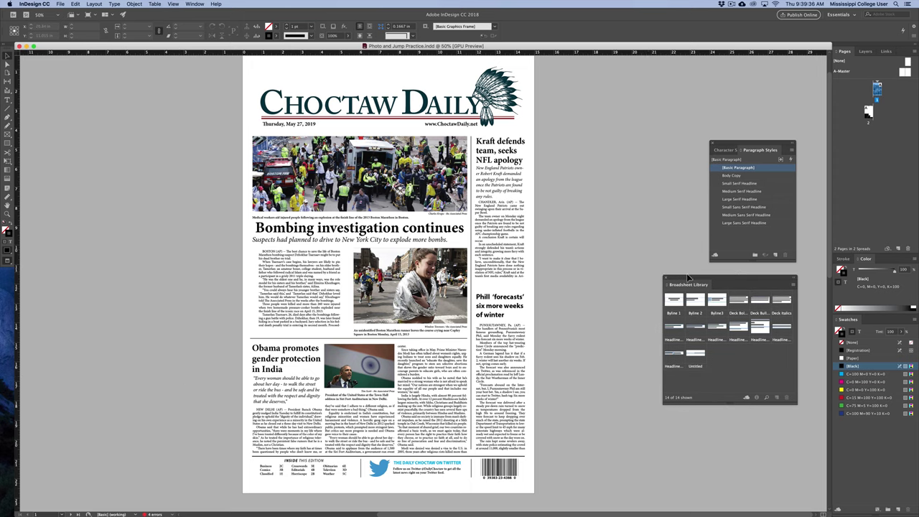
left_click_drag(688, 278, 592, 189)
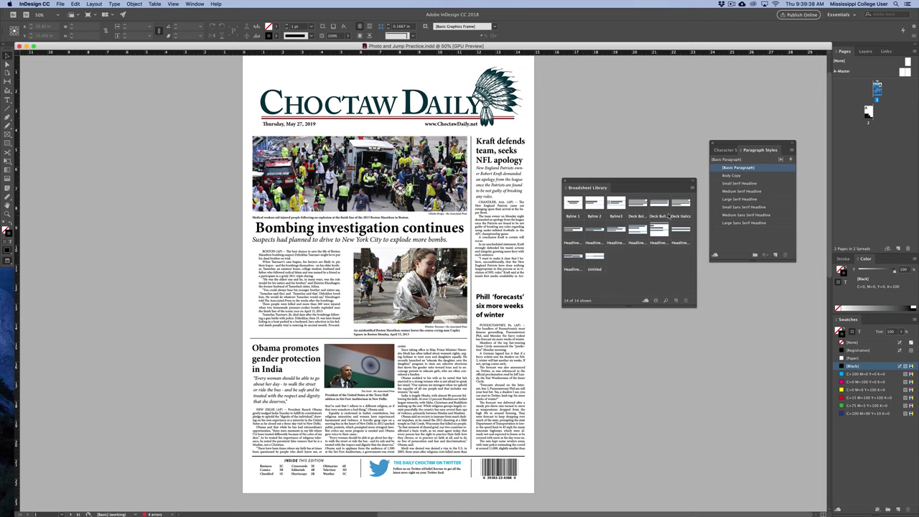
Place the Byline 2 library item above the first paragraph of the bombing story and deselect it
key("super+1")
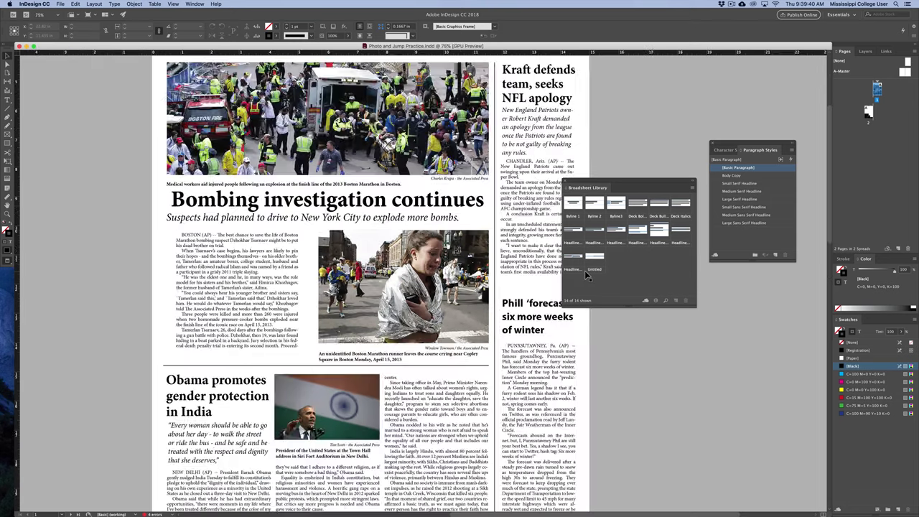
scroll(558, 299, "left", 3)
scroll(559, 300, "up", 1)
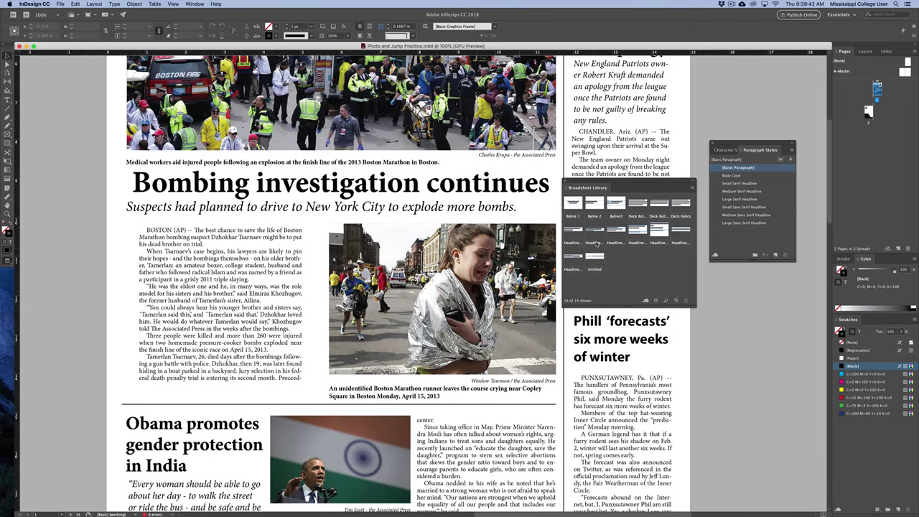
left_click(607, 215)
left_click(594, 216)
left_click_drag(398, 229, 305, 241)
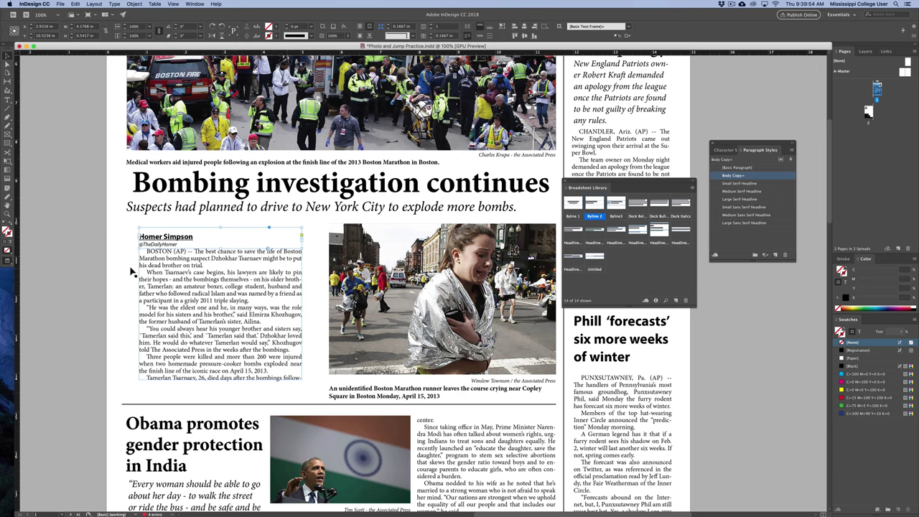
left_click(120, 289)
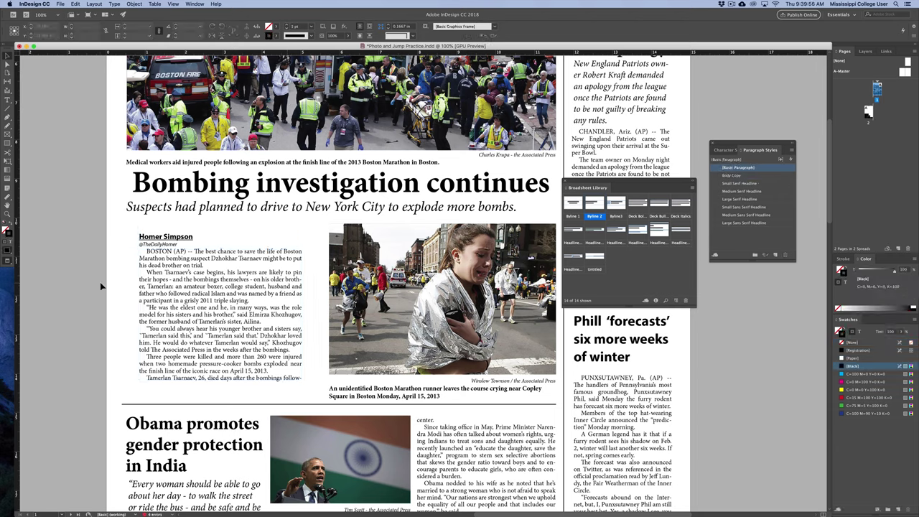
Extend the bottom edge of the bombing story's byline frame downward to leave space above the first paragraph
left_click(148, 267)
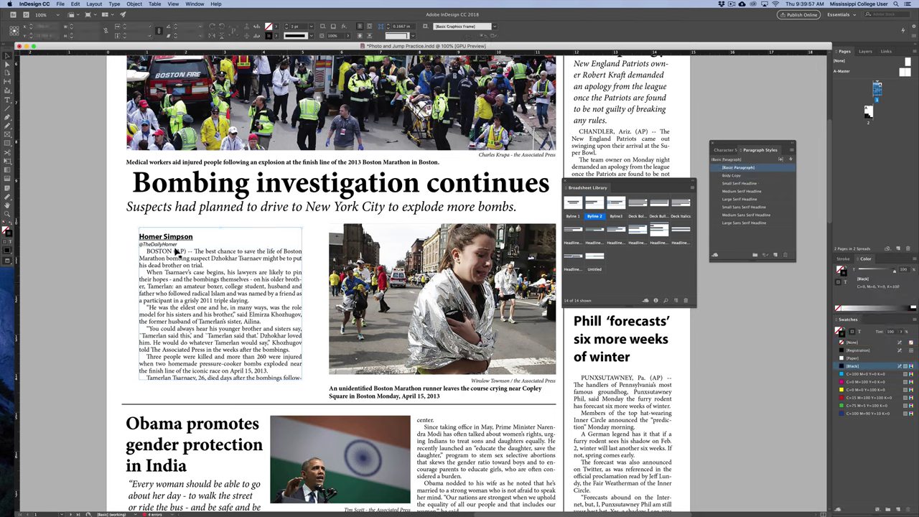
left_click(67, 268)
left_click(219, 241)
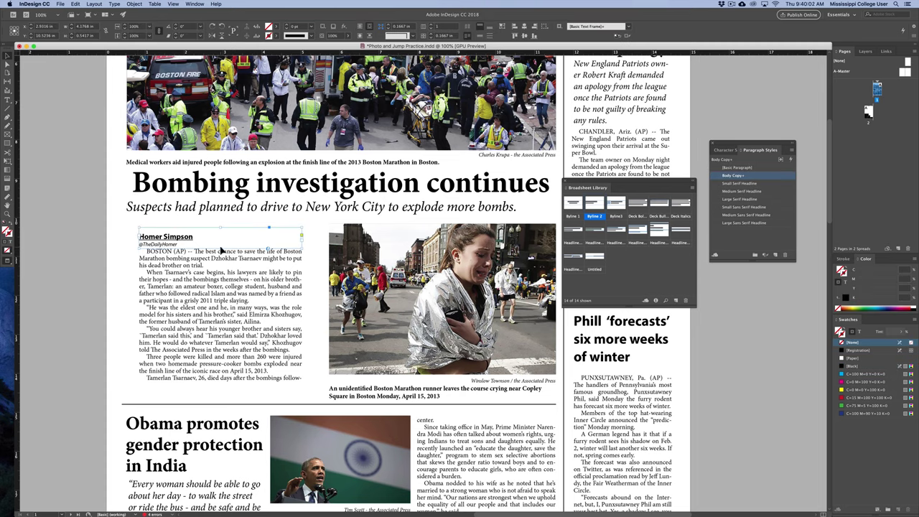
left_click_drag(220, 249, 220, 256)
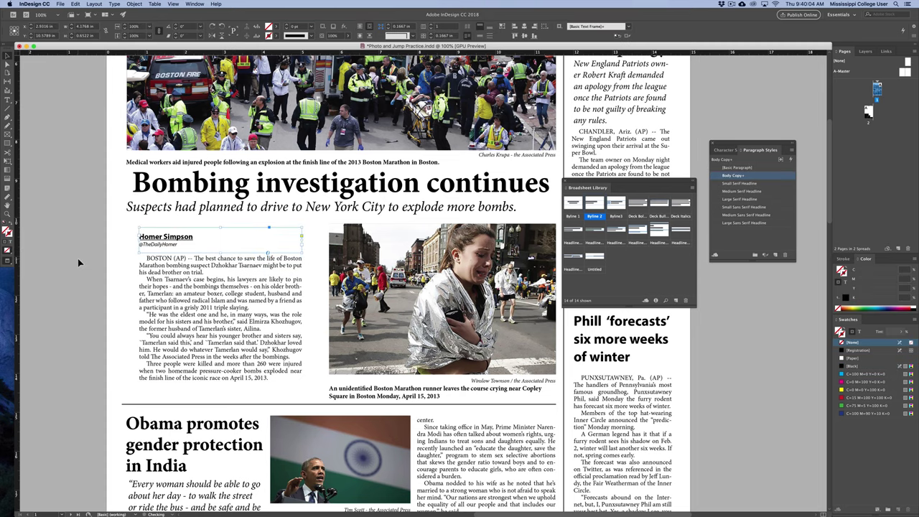
left_click(84, 306)
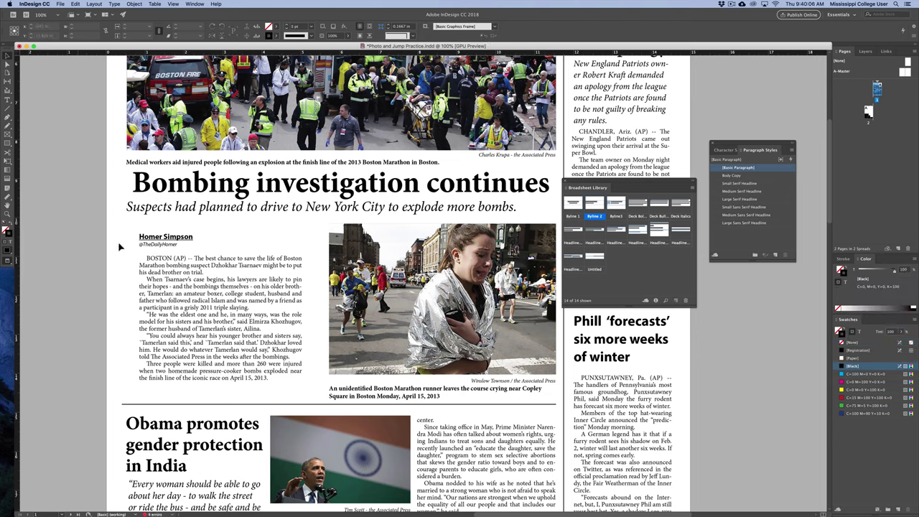
Move the bombing story's byline and body frames up together until the byline sits close beneath the deck
left_click(182, 306)
left_click_drag(181, 307, 182, 300)
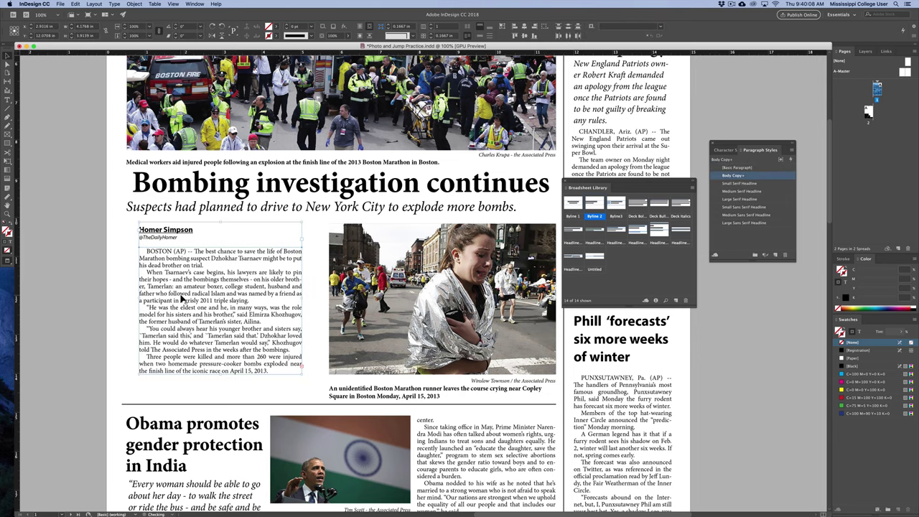
key("Up")
key("Up")
key("Up")
key("Up")
key("Up")
key("Up")
key("Up")
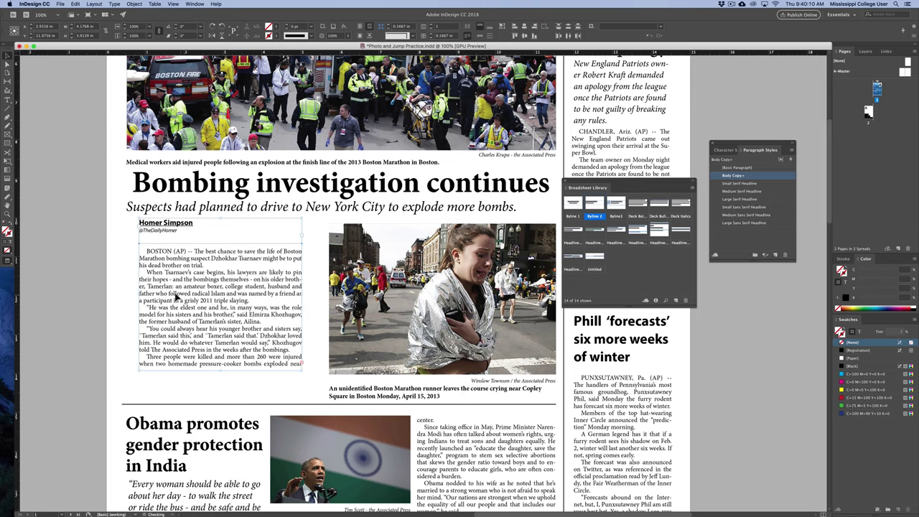
left_click(123, 288)
Raise the bottom edge of the byline frame slightly so the bombing text closes up beneath it
left_click(217, 234)
mouse_move(220, 243)
left_mouse_down()
mouse_move(221, 234)
mouse_move(223, 242)
left_mouse_up()
left_click(92, 255)
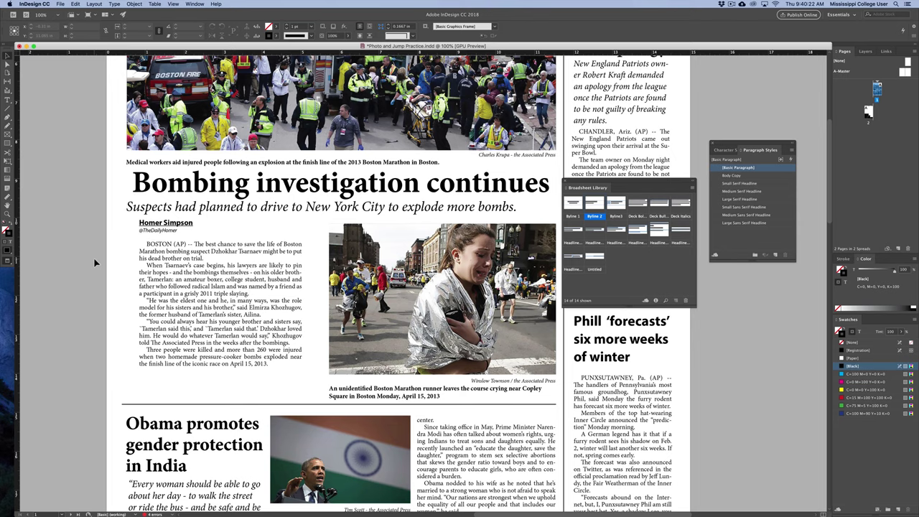
Draw a column-wide text frame beneath the bombing story's body text and enter the jump line "see, BOMBING, page 2"
key("super+equal")
key("w")
left_click_drag(90, 310, 157, 298)
left_click(7, 99)
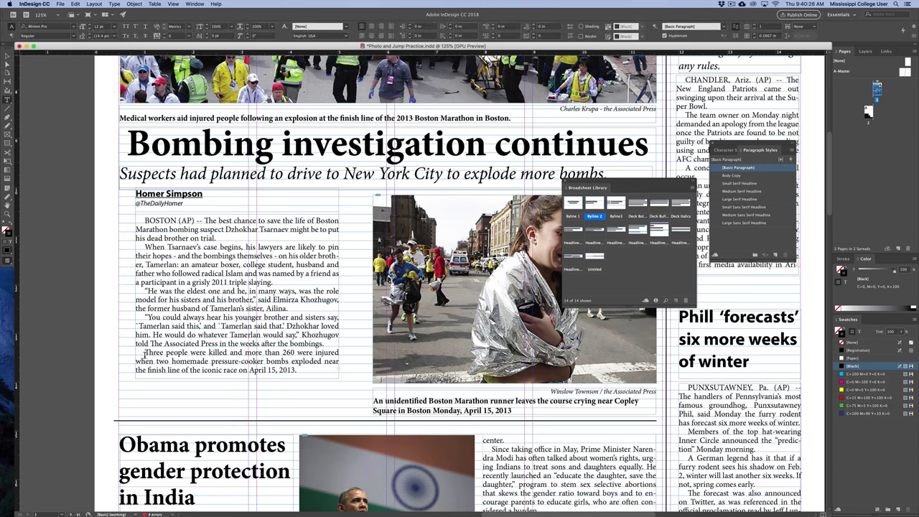
left_click_drag(136, 382, 336, 404)
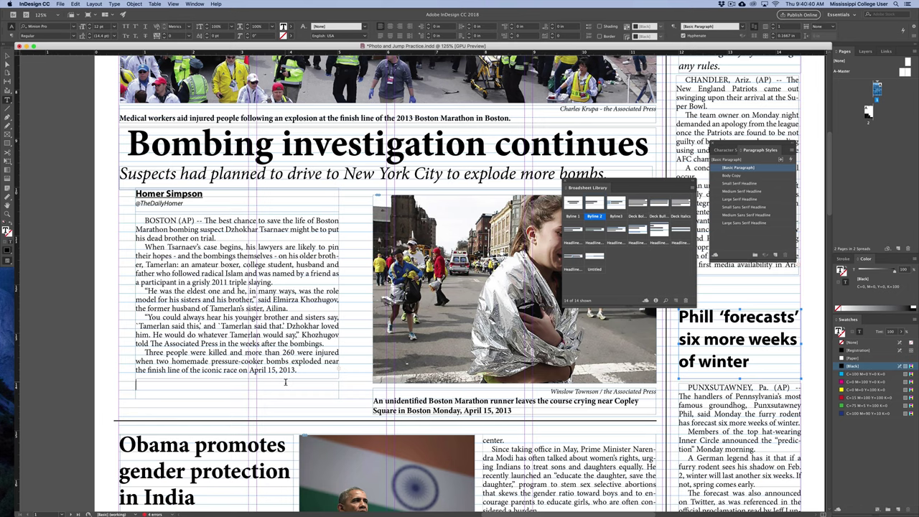
type("s")
type("ee, BOMBING, page 2")
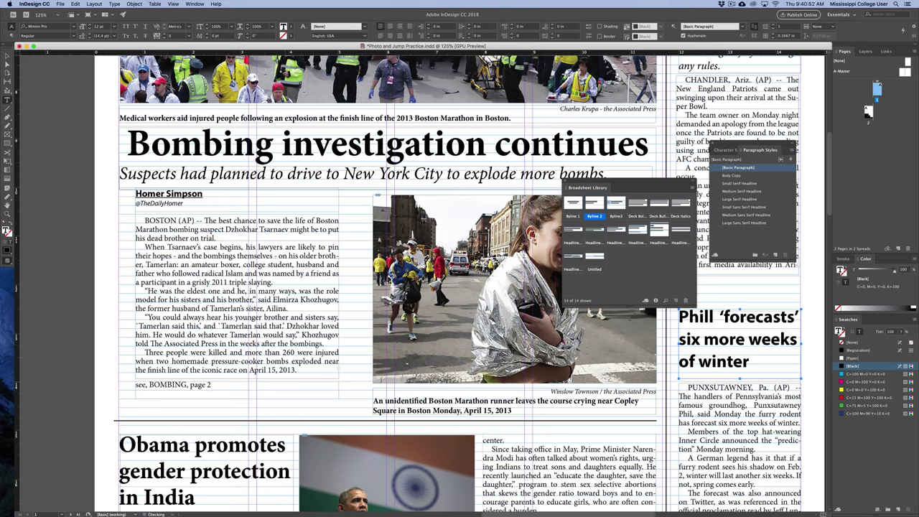
Format the bombing story's jump line as 13 pt Semibold Italic, right-aligned, and check it in preview mode
double_click(163, 385)
double_click(197, 385)
left_click_drag(211, 385, 126, 386)
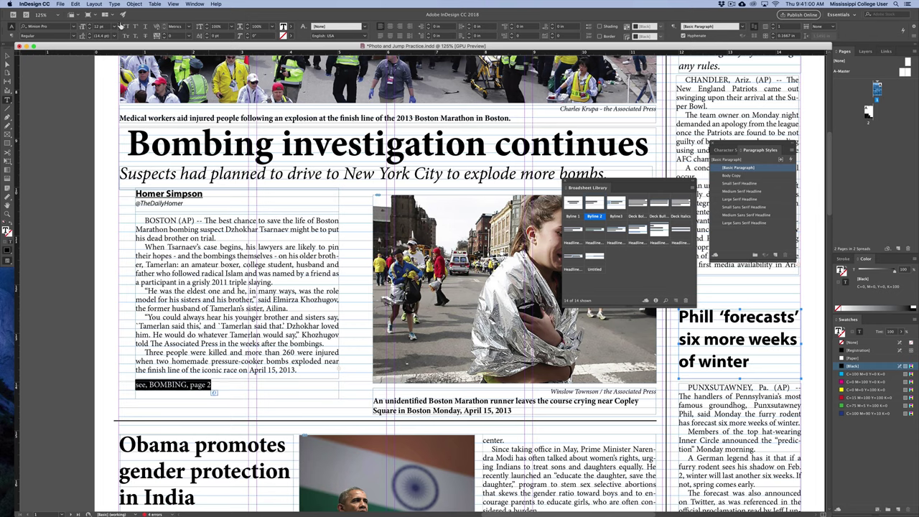
left_click(74, 35)
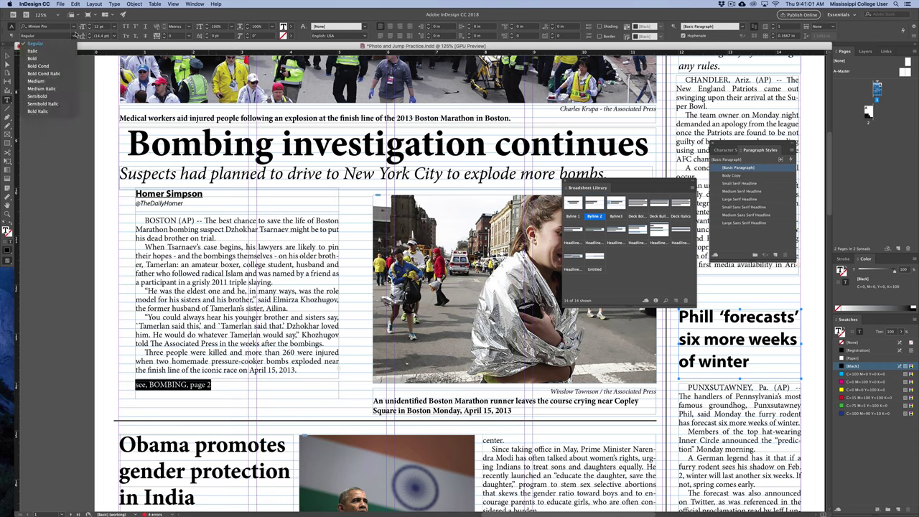
left_click(56, 104)
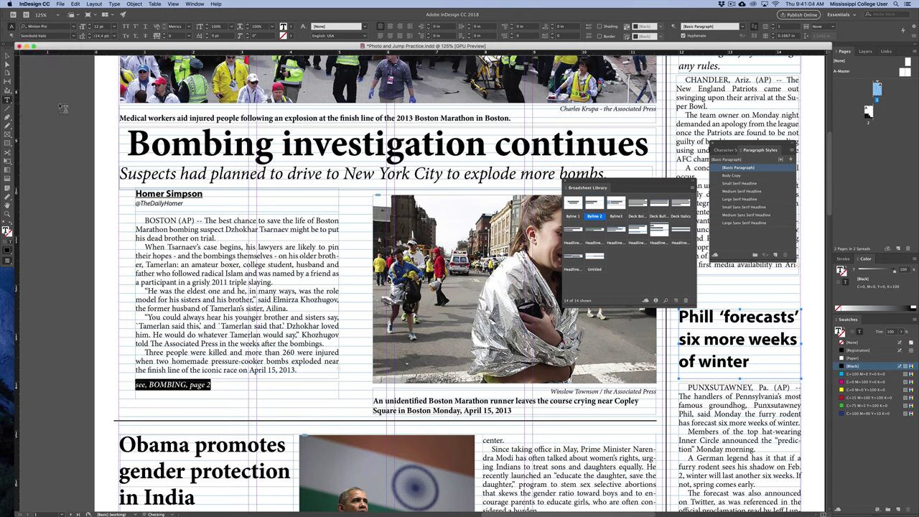
left_click(399, 27)
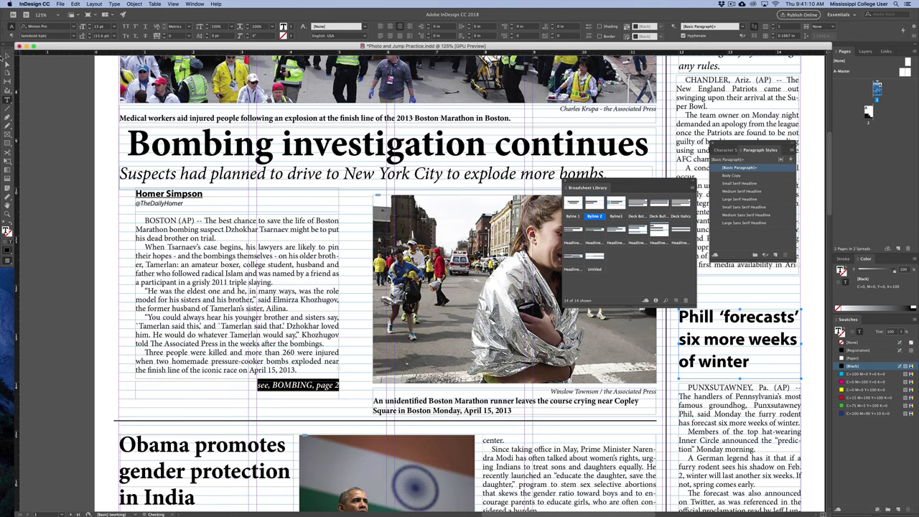
key("Escape")
key("w")
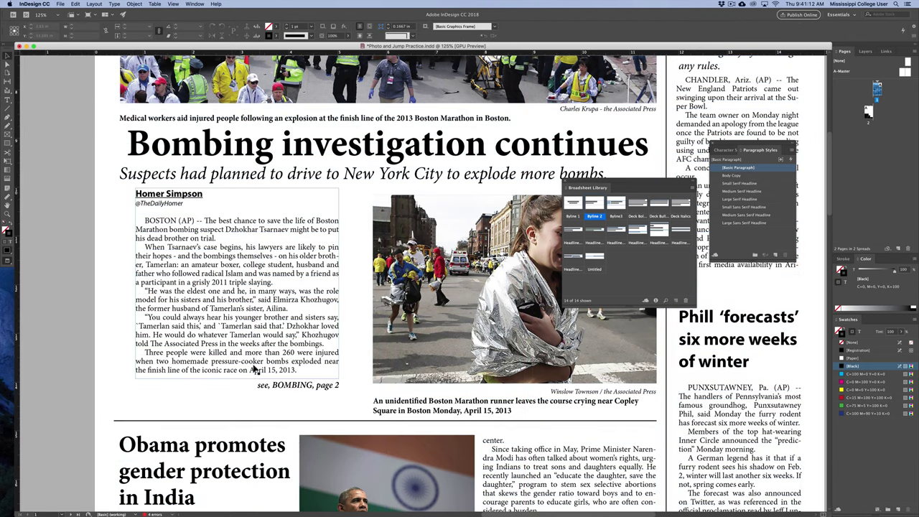
key("w")
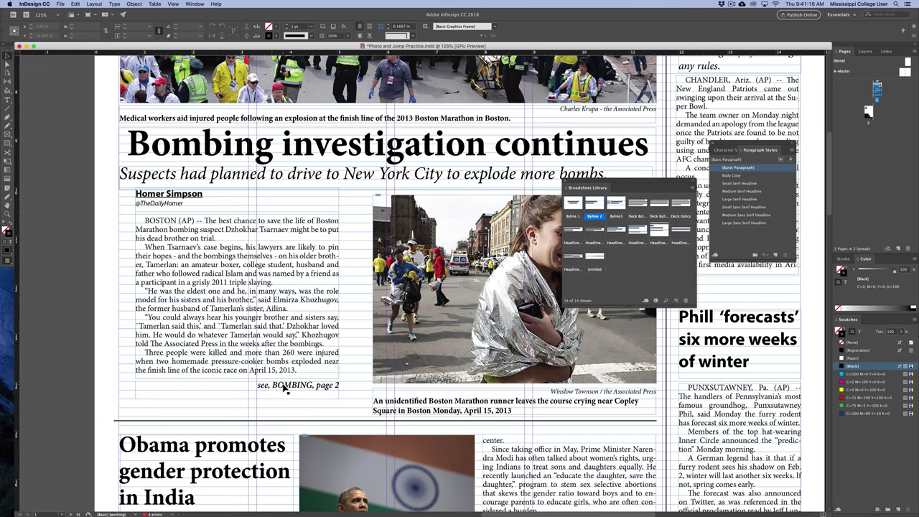
Set the vertical justification of the bombing jump line's text frame to Bottom
left_click(285, 388)
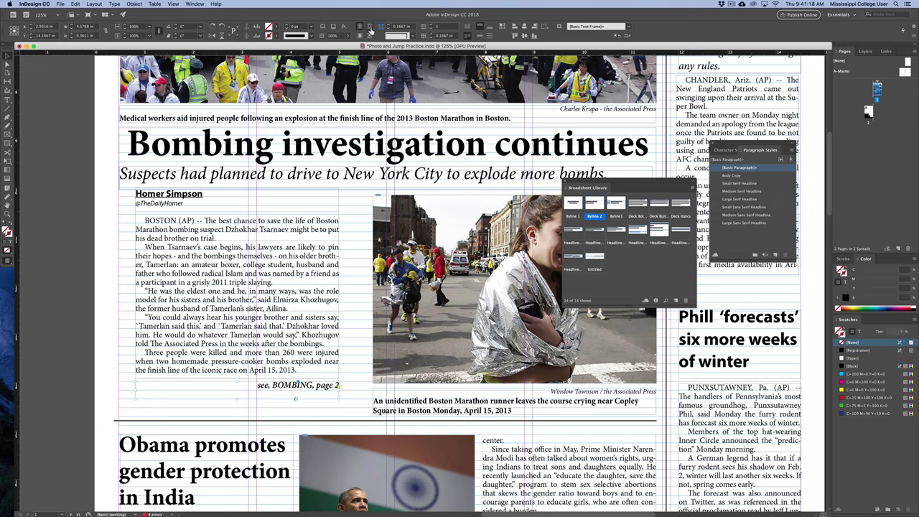
left_click(111, 385)
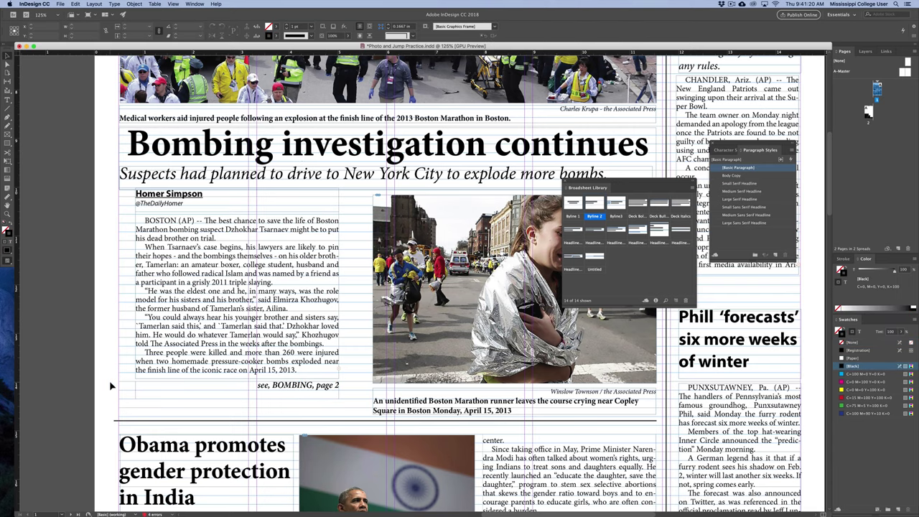
key("super+=")
scroll(113, 386, "down", 3)
scroll(112, 386, "left", 1)
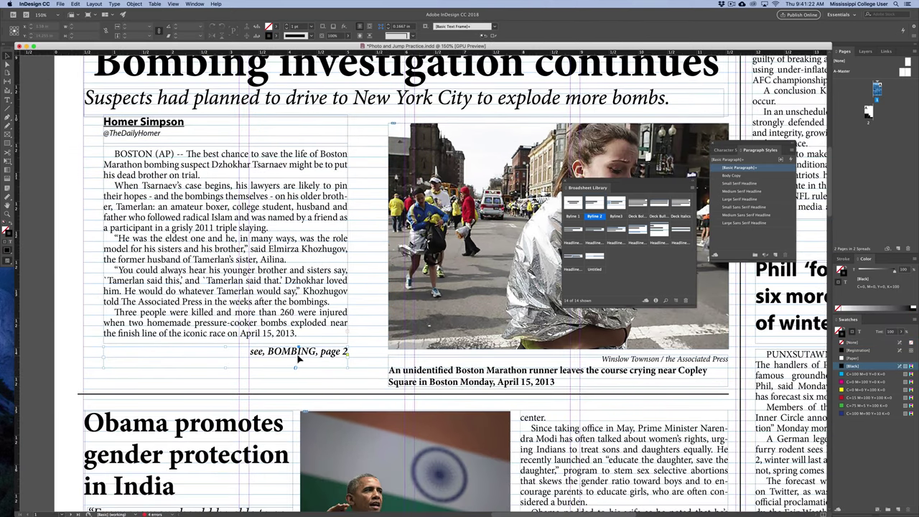
left_click(309, 361)
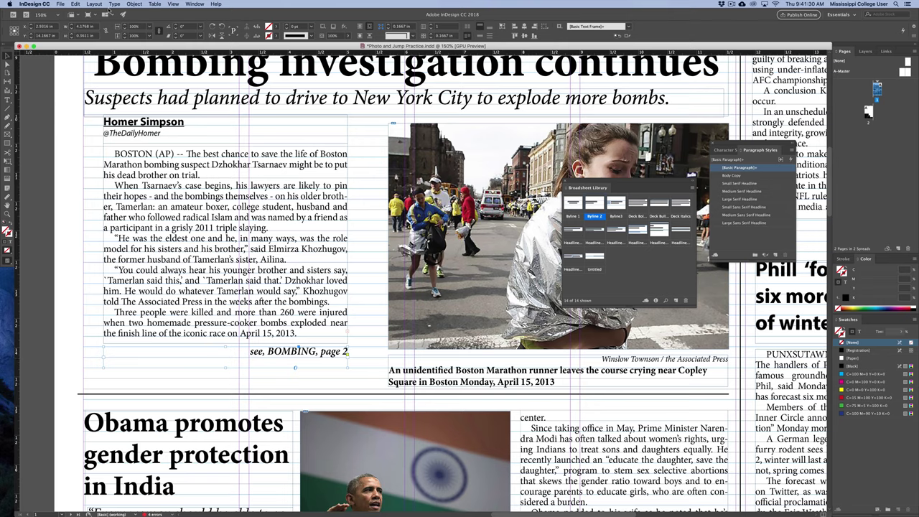
left_click(135, 4)
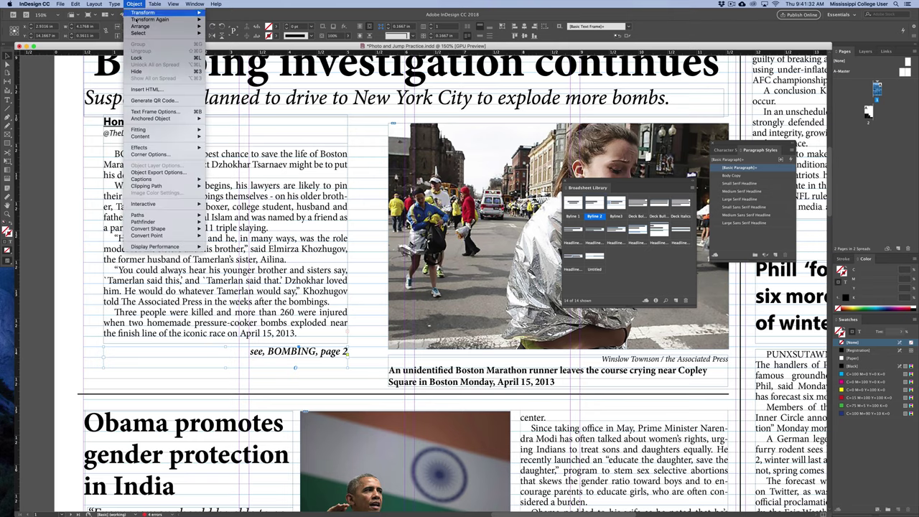
left_click(155, 112)
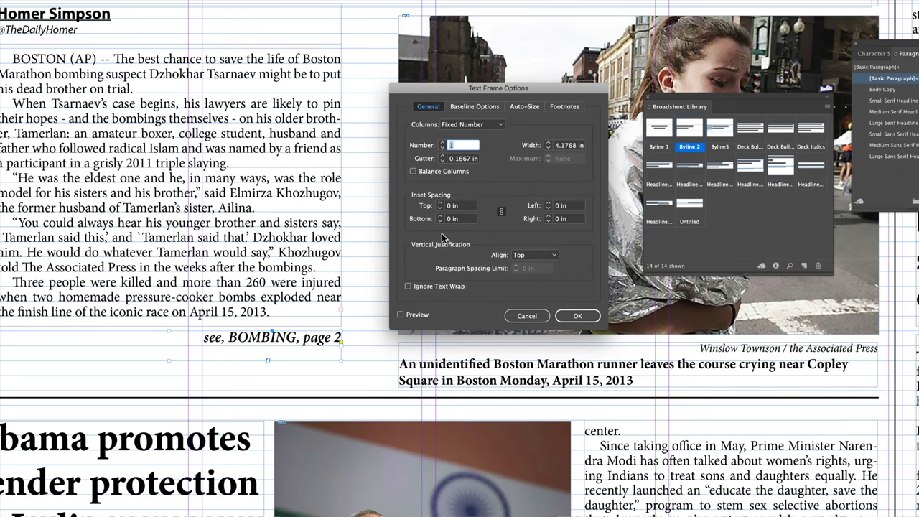
left_click(531, 254)
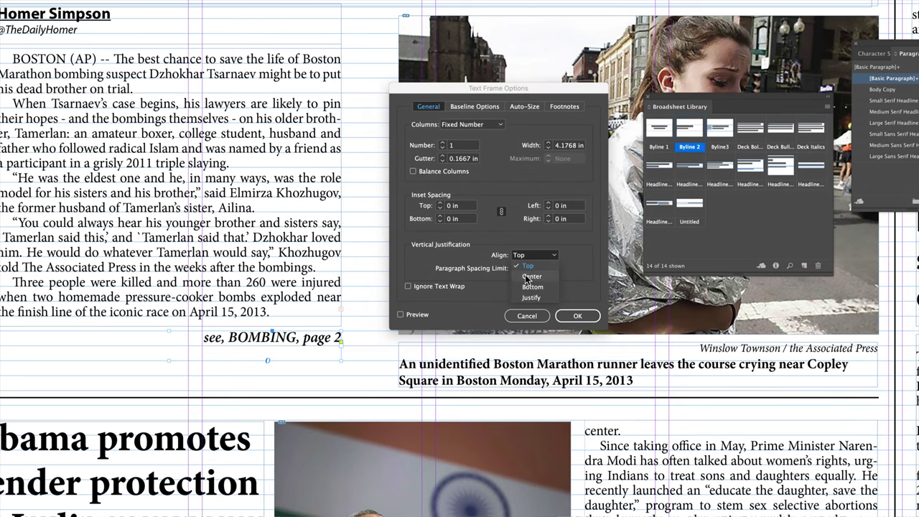
left_click(532, 287)
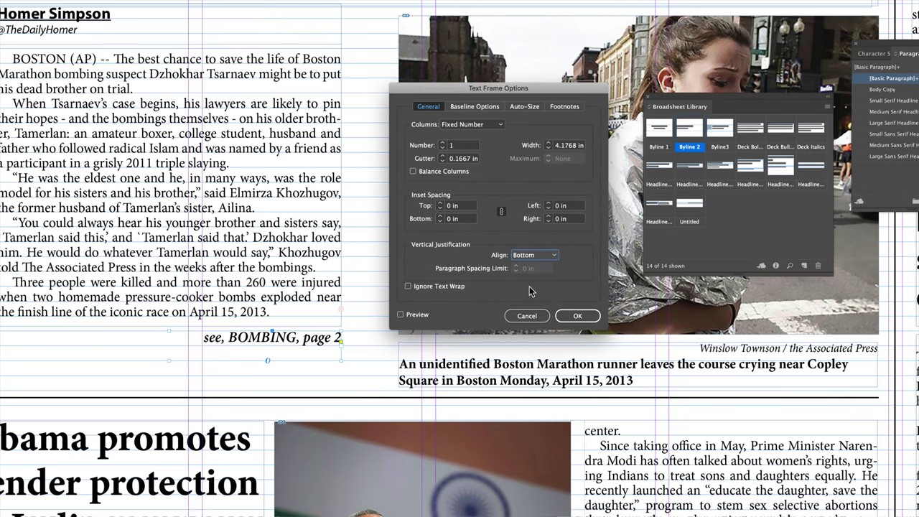
left_click(418, 316)
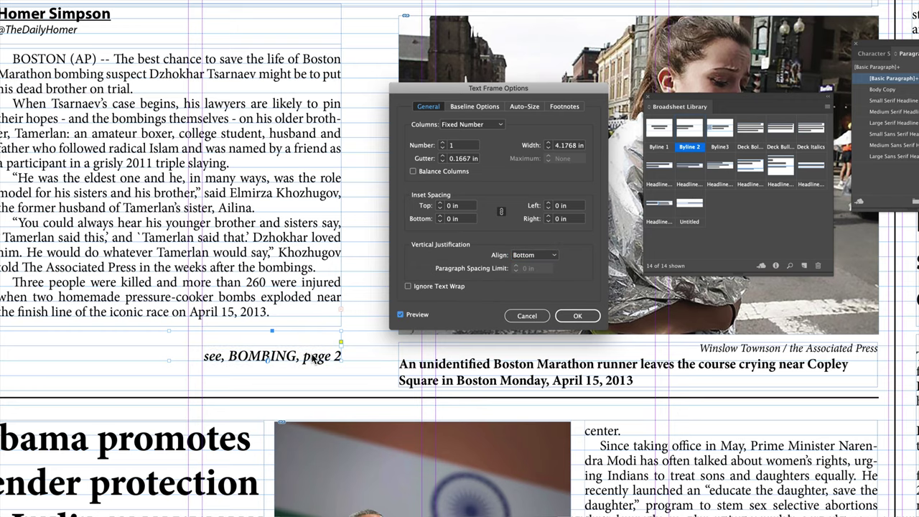
left_click(578, 316)
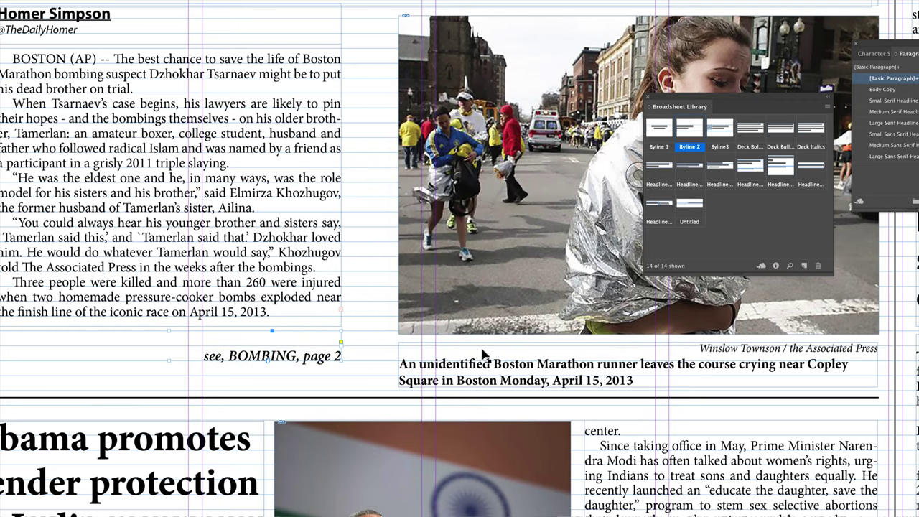
left_click(362, 348)
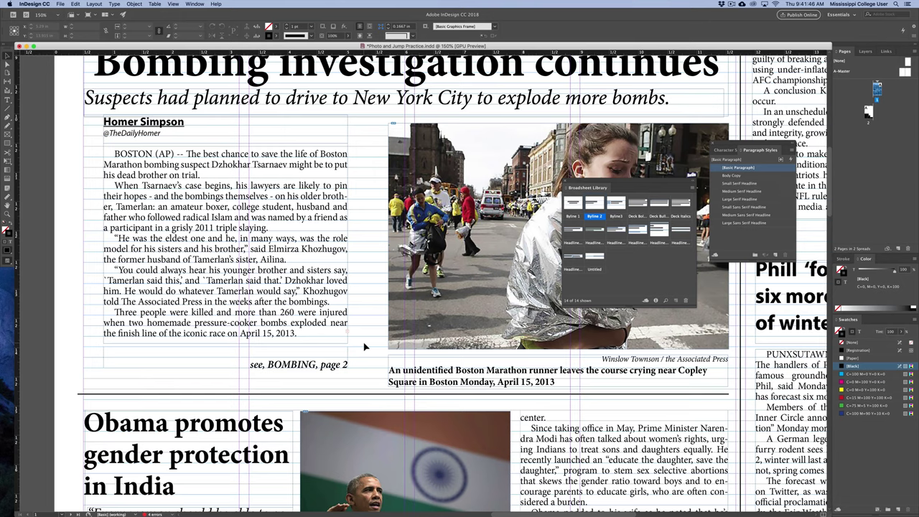
Add the bombing jump line frame to the Broadsheet Library and name the item "Jump Line"
left_click(263, 359)
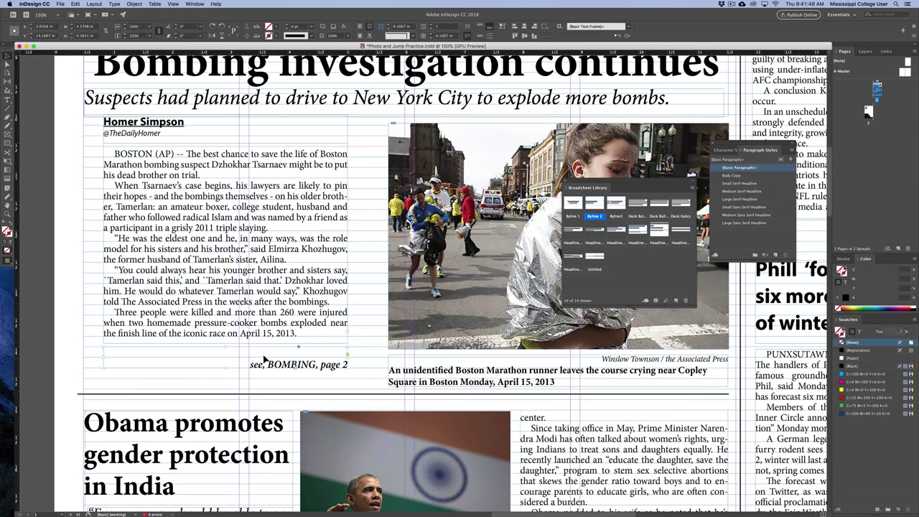
left_click_drag(323, 363, 619, 270)
double_click(619, 258)
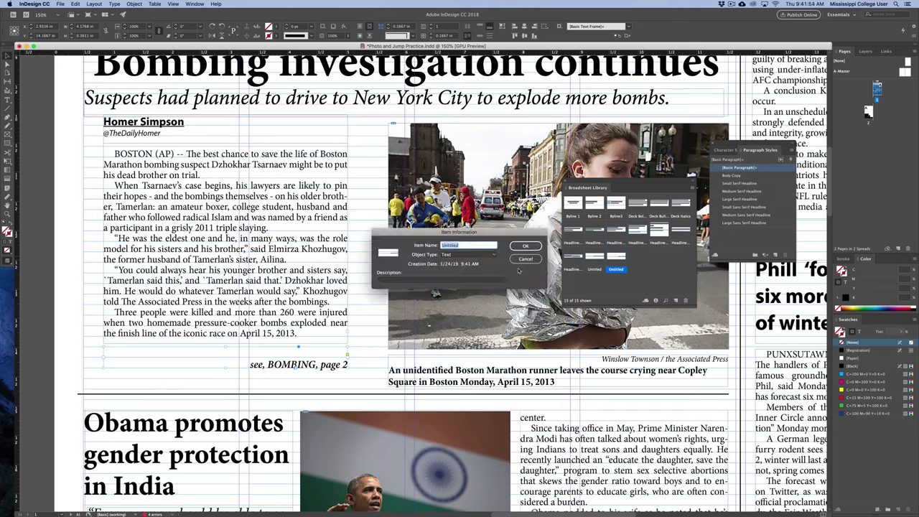
type("Jump Line")
key("Return")
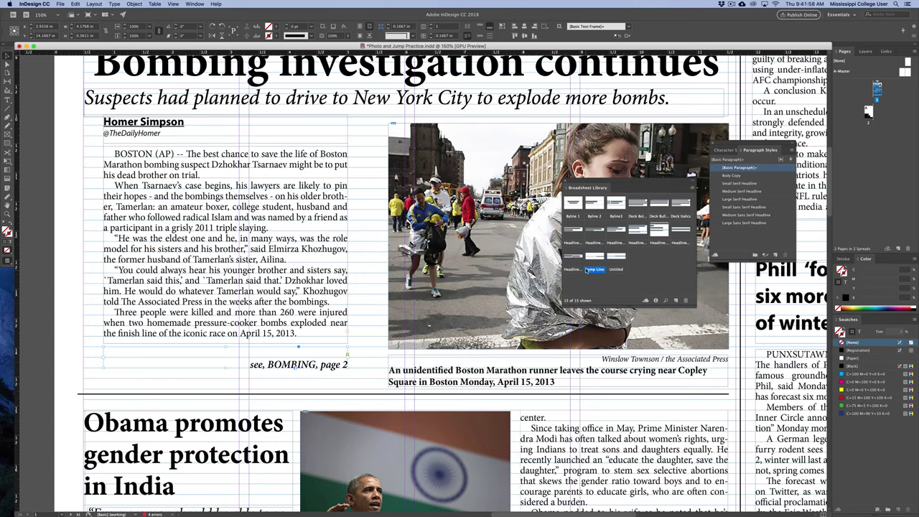
left_click(374, 327)
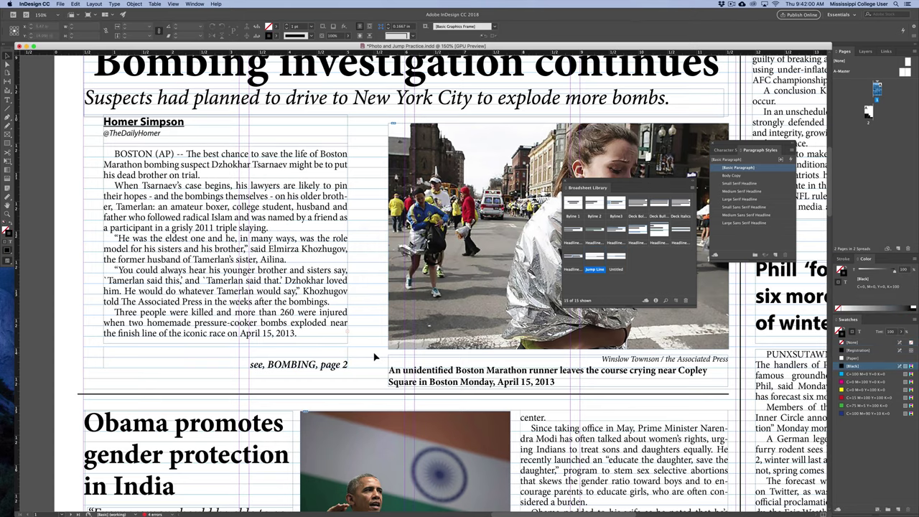
Place the Byline 2 library item between the Obama story's quote deck and its first paragraph, then preview the page
scroll(366, 385, "down", 15)
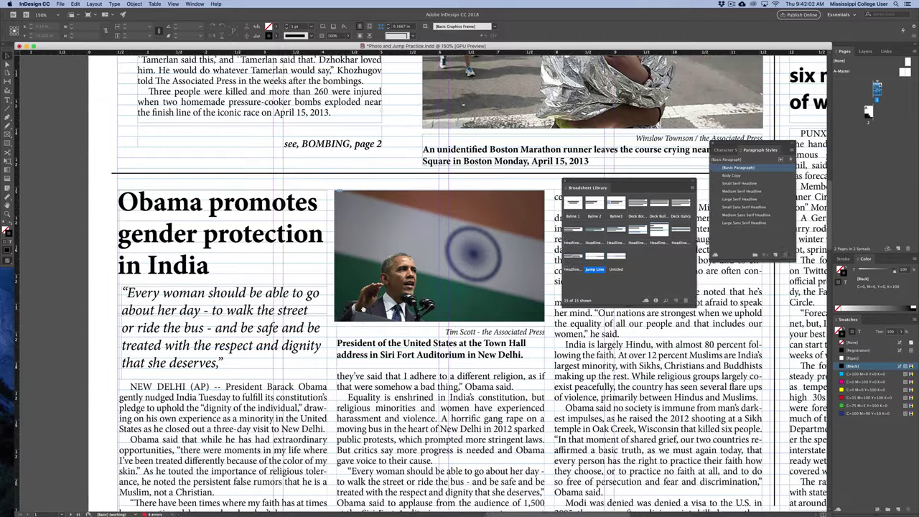
scroll(386, 201, "left", 3)
scroll(385, 202, "up", 1)
scroll(385, 202, "right", 1)
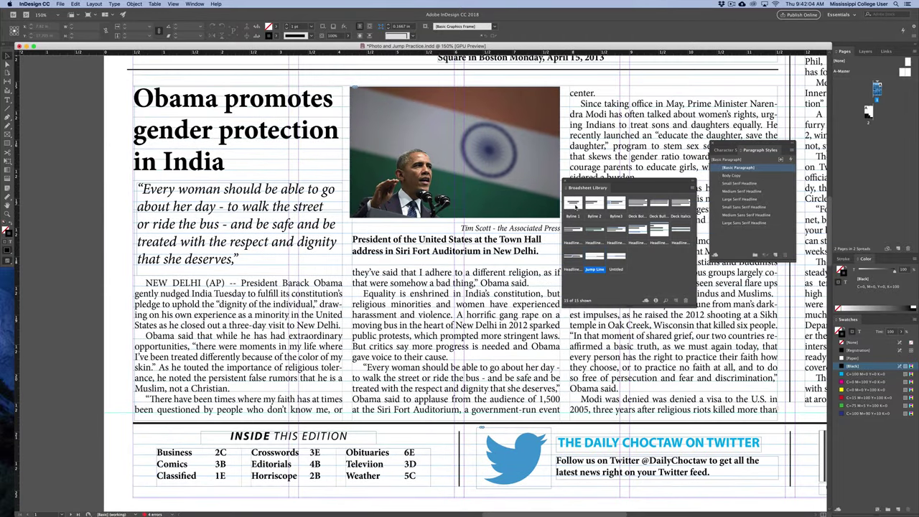
left_click_drag(592, 206, 343, 293)
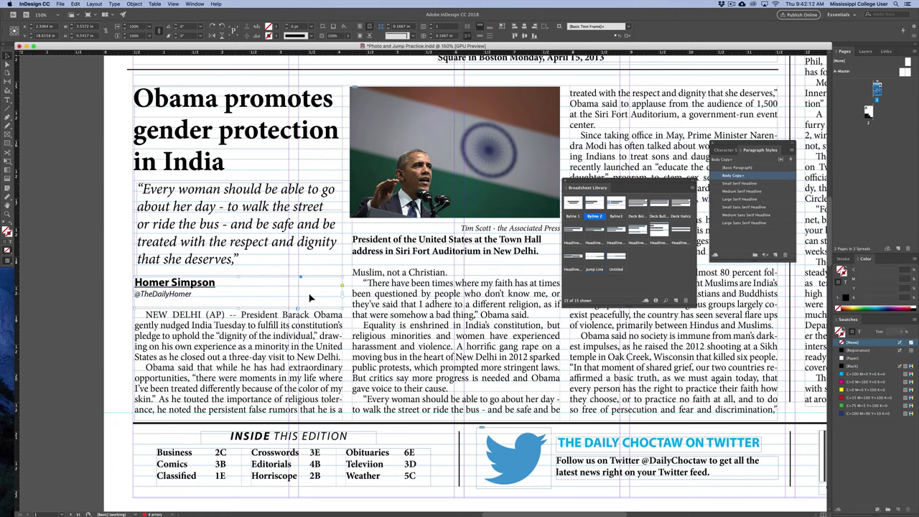
left_click(120, 297)
key("w")
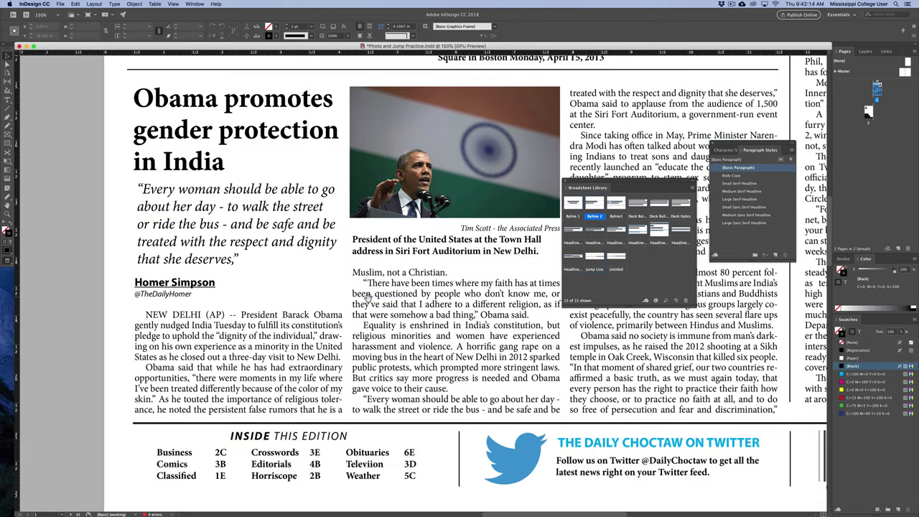
Place the Jump Line library item at the foot of the Obama story's last column, narrowed to column width with its top edge lowered
left_click_drag(384, 300, 185, 289)
left_click_drag(469, 295, 325, 291)
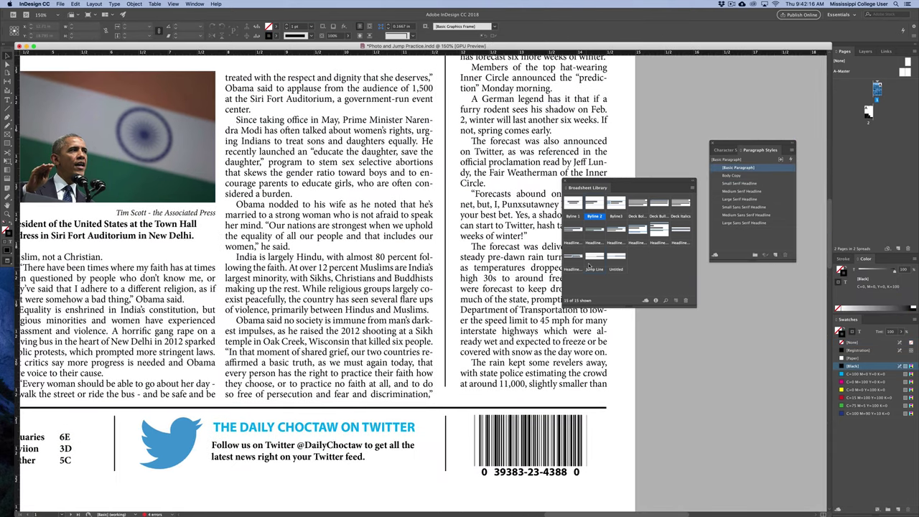
left_click_drag(583, 270, 350, 389)
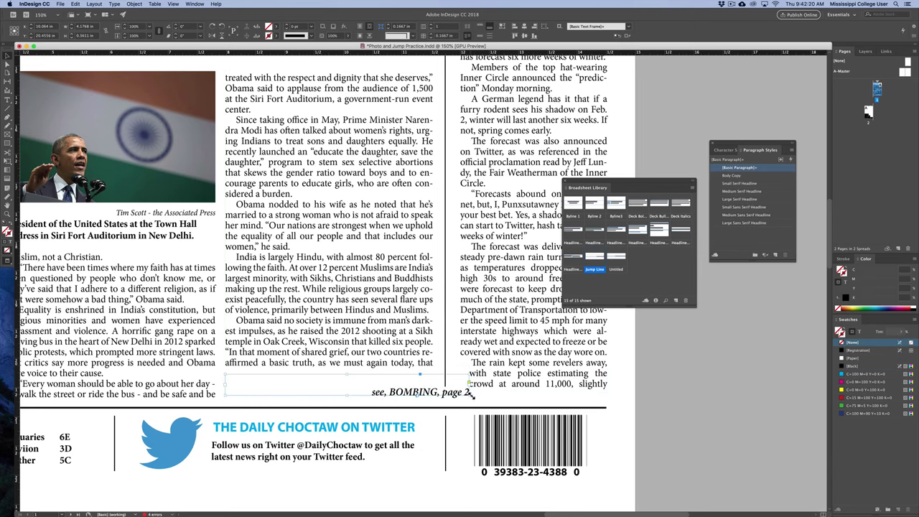
left_click_drag(472, 394, 433, 397)
left_click_drag(331, 374, 331, 383)
Change the Obama story's jump line to read "see, OBAMA, page 2"
double_click(359, 393)
double_click(371, 394)
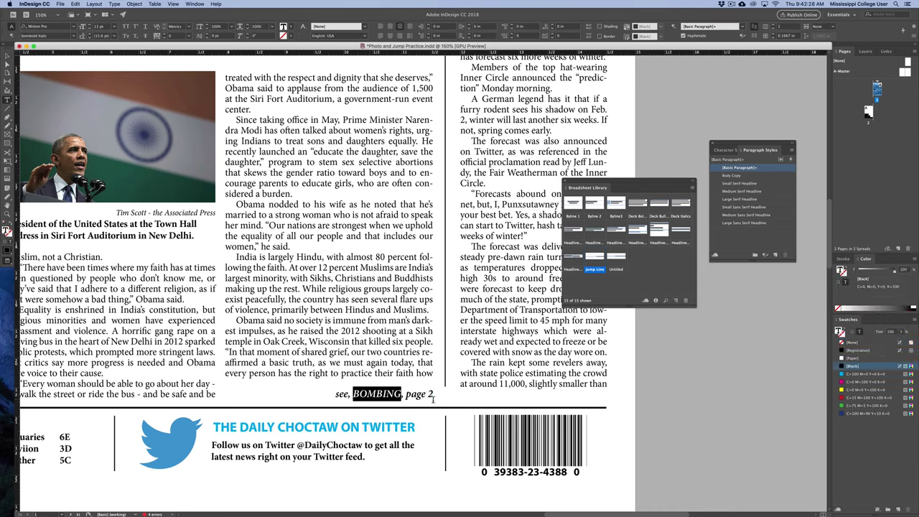
type("OBAMA")
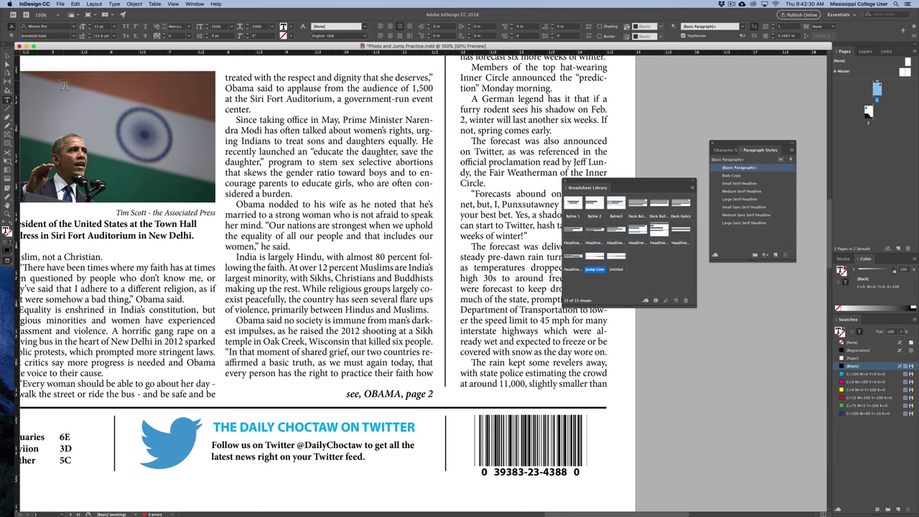
left_click(7, 56)
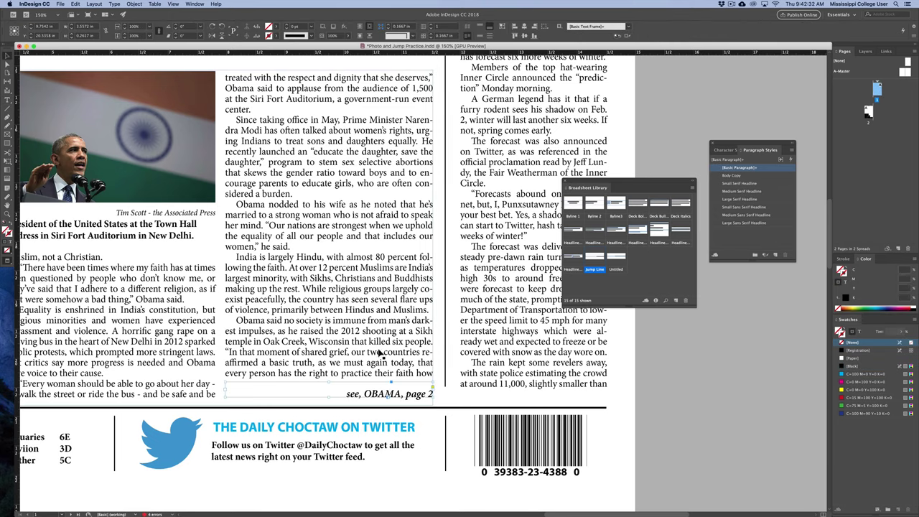
Place the Jump Line library item beneath the Patriots sidebar story and narrow its frame to the sidebar column width
scroll(408, 280, "up", 5)
scroll(407, 280, "left", 3)
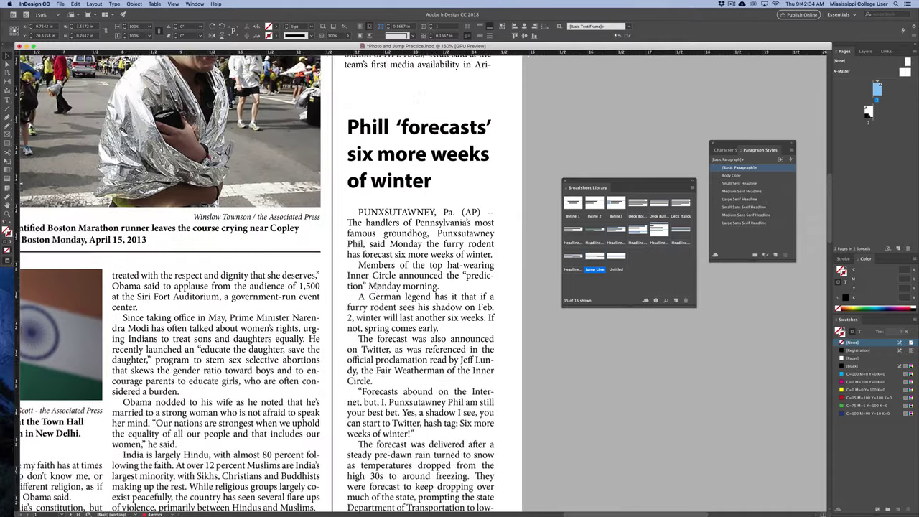
scroll(374, 285, "up", 5)
scroll(375, 285, "right", 2)
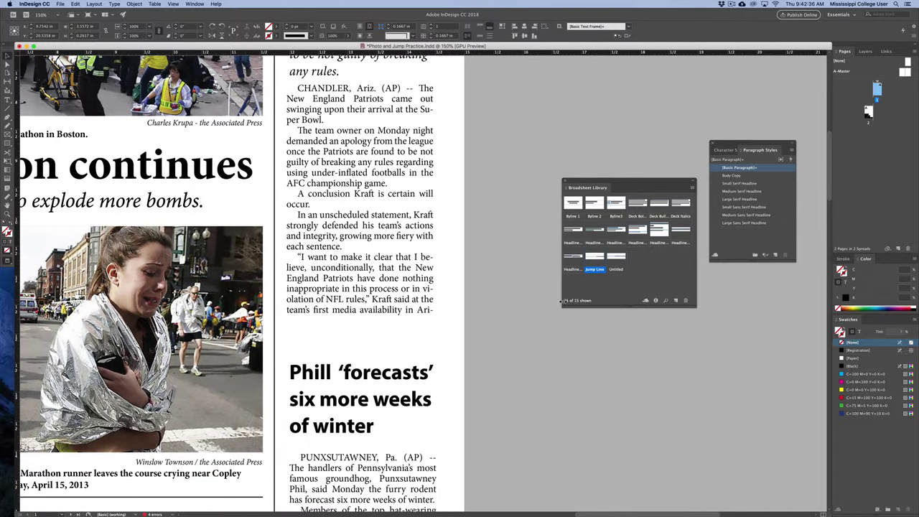
left_click_drag(592, 257, 437, 318)
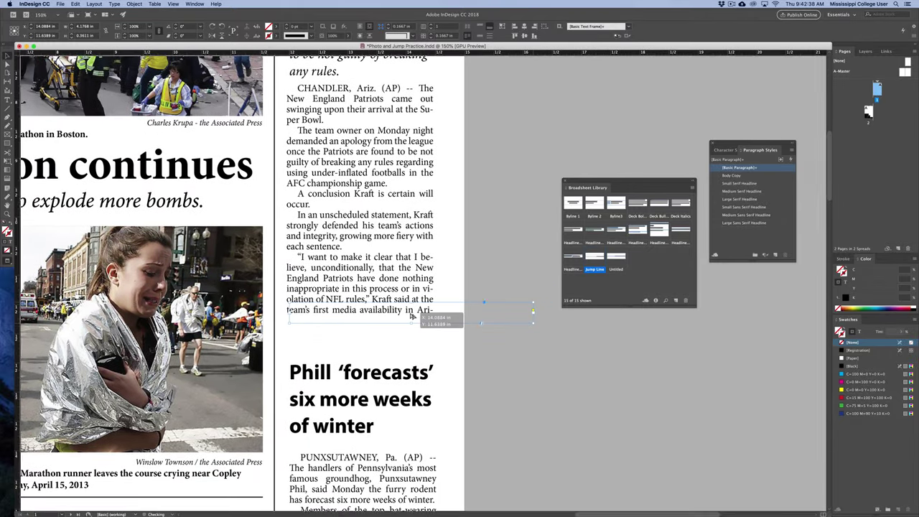
key("w")
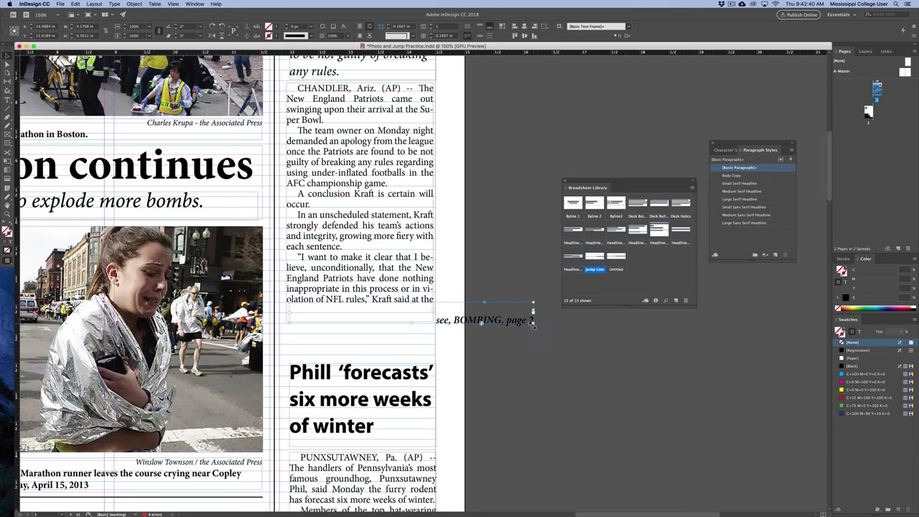
left_click_drag(532, 324, 439, 324)
key("w")
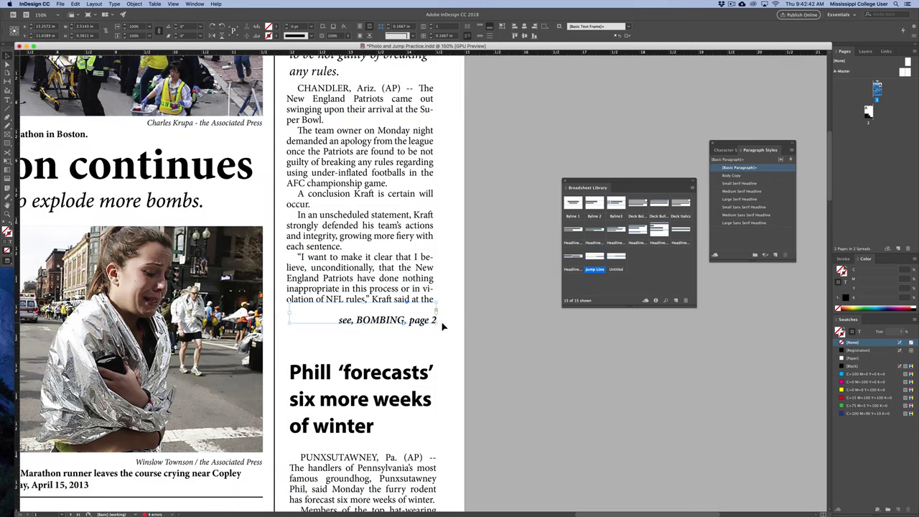
Change the Patriots story's jump line to read "see, NFL, page 2"
double_click(392, 320)
double_click(392, 320)
type("NFL")
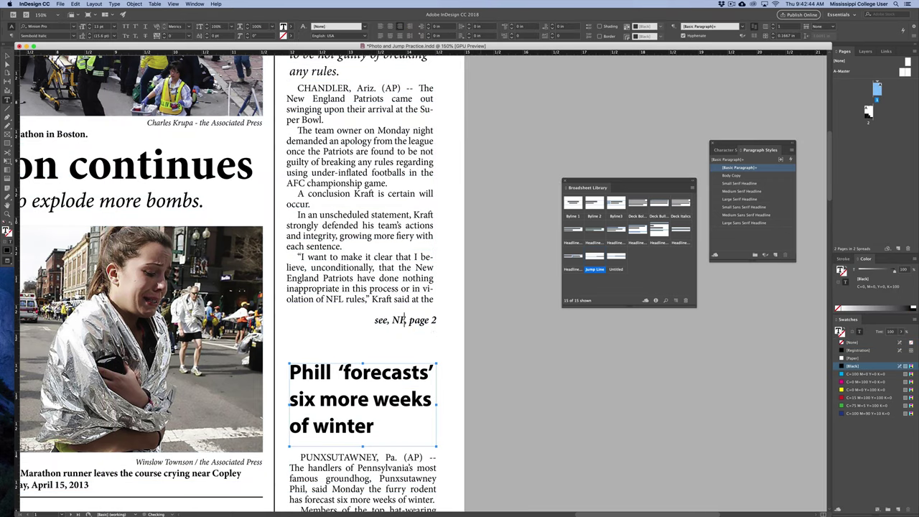
key("Escape")
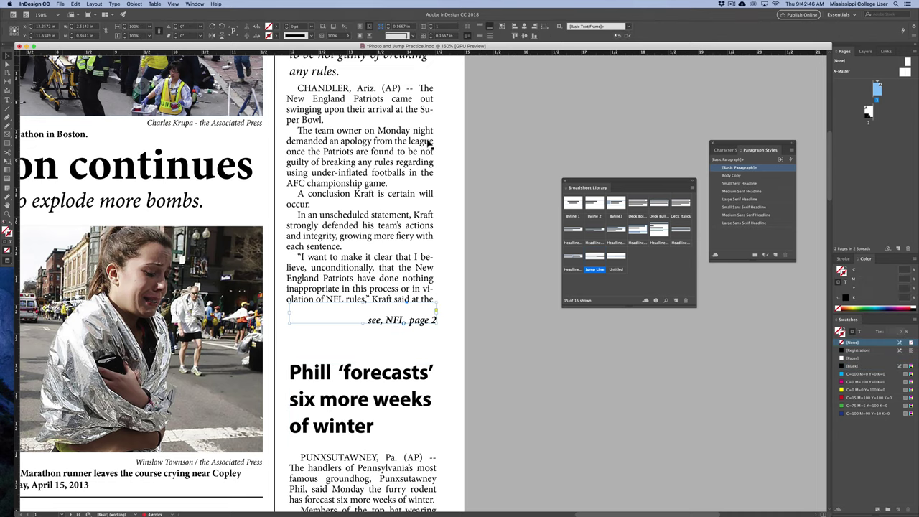
Place the Byline 2 library item between the Patriots story's deck and first paragraph, widen it to column width and nudge it up
scroll(447, 149, "up", 3)
left_click(470, 180)
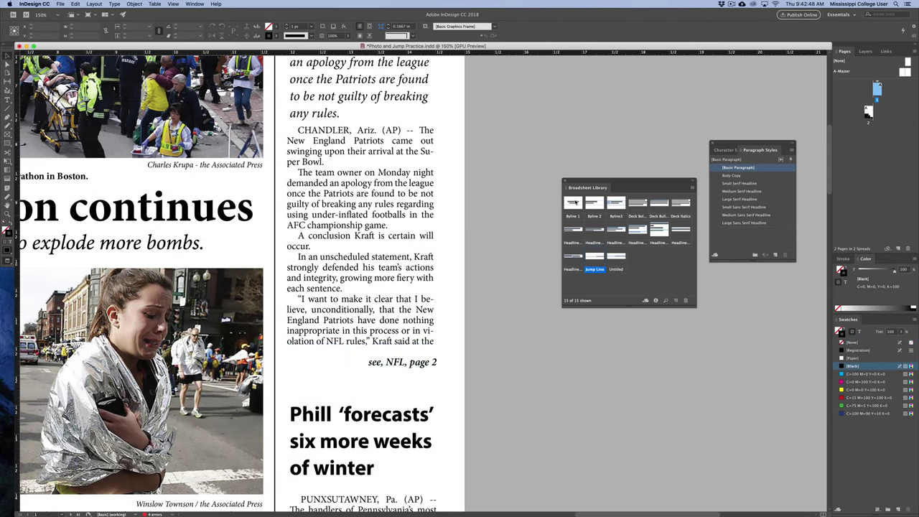
left_click(576, 203)
left_click_drag(593, 203, 351, 151)
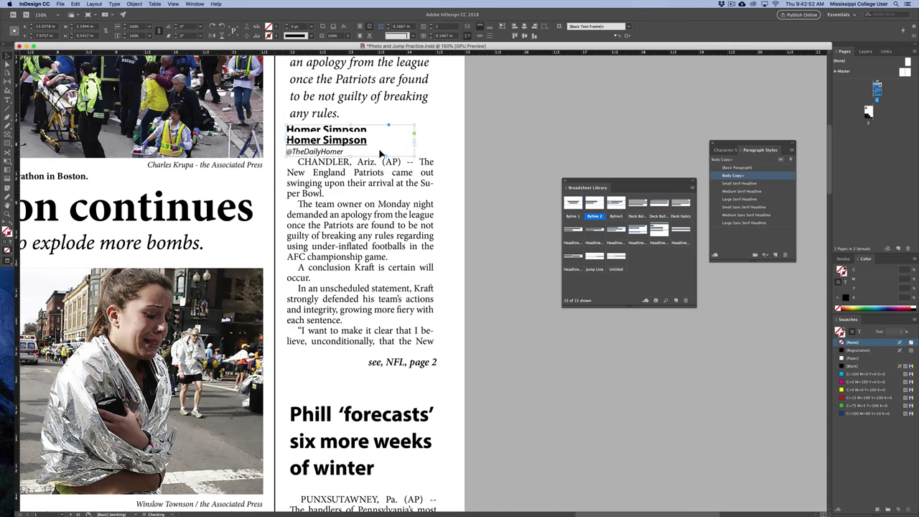
left_click_drag(416, 142, 435, 142)
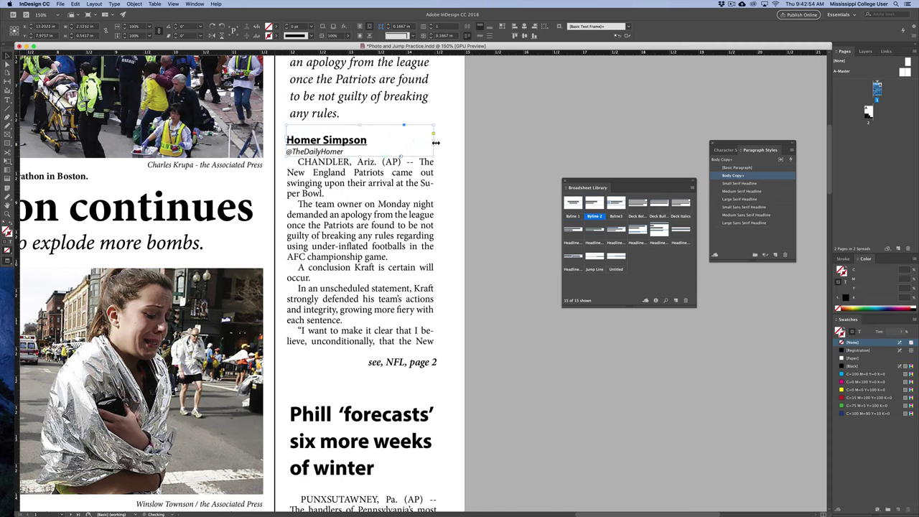
key("Up")
key("Up")
left_click(482, 244)
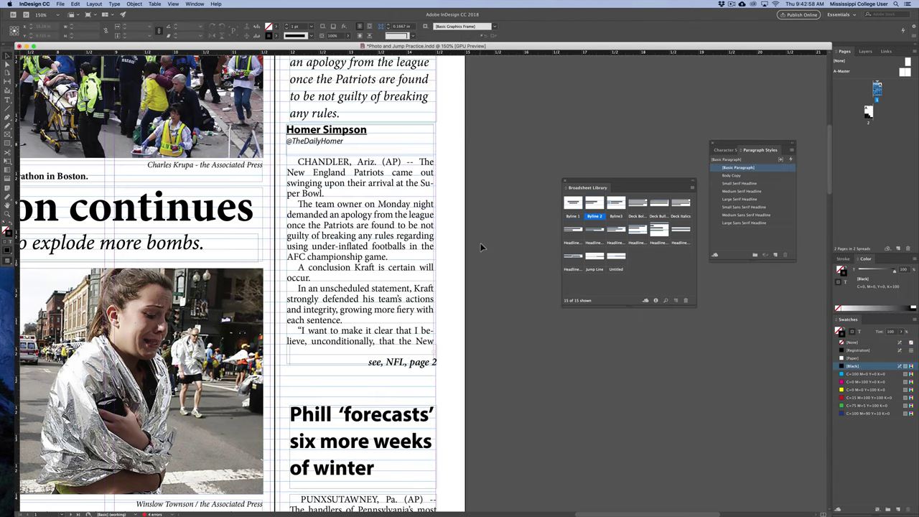
Place the Byline 2 library item between the "Phill 'forecasts' six more weeks of winter" headline and its story, widened to the column width
scroll(424, 352, "down", 5)
scroll(422, 146, "down", 4)
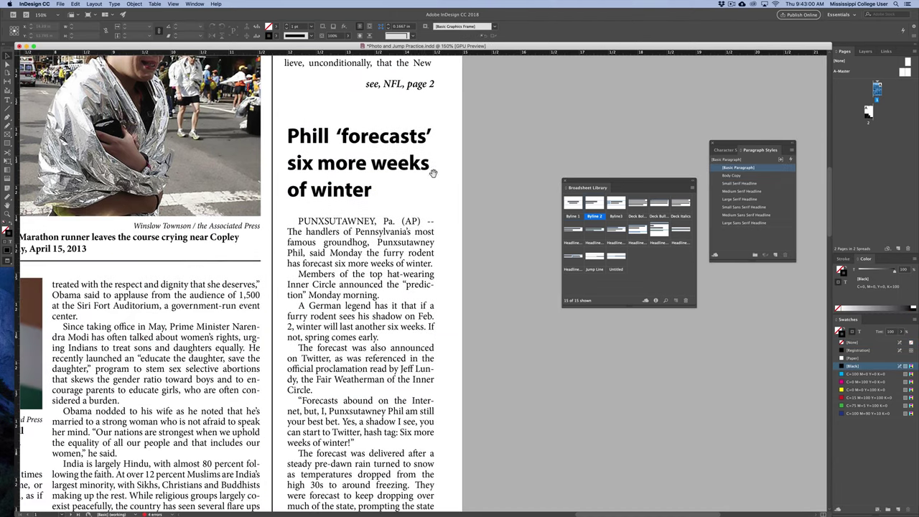
left_click_drag(601, 208, 334, 198)
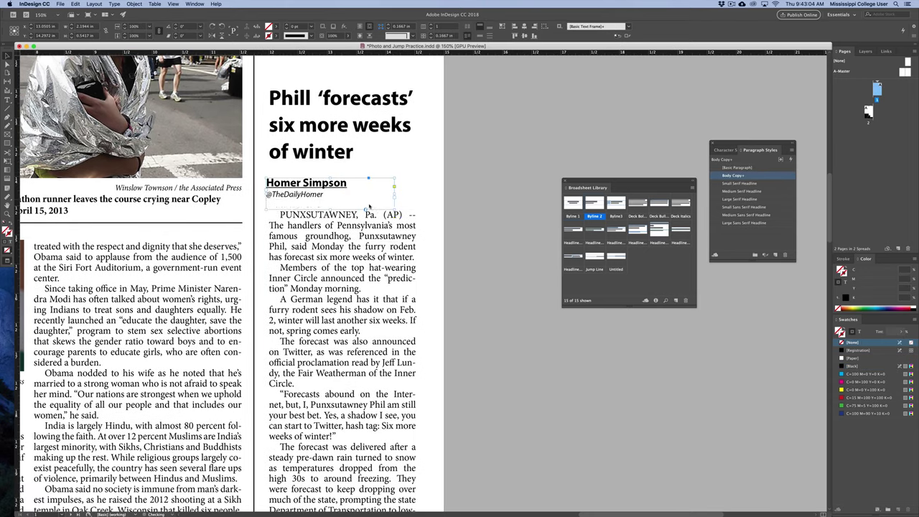
mouse_move(402, 214)
left_mouse_down()
mouse_move(420, 211)
mouse_move(415, 219)
mouse_move(397, 210)
mouse_move(417, 209)
left_mouse_up()
left_click(470, 296)
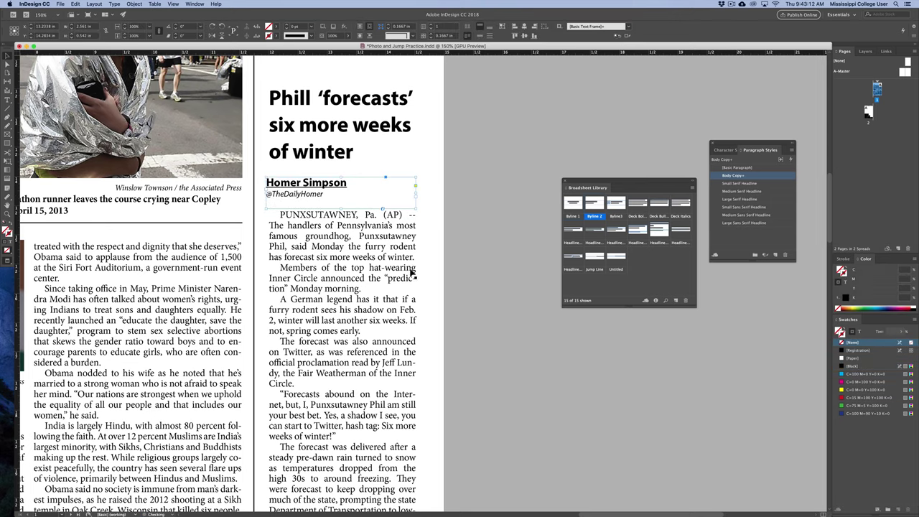
Place the Jump Line library item at the foot of the Phill winter story and narrow its frame to the column width
scroll(427, 219, "down", 5)
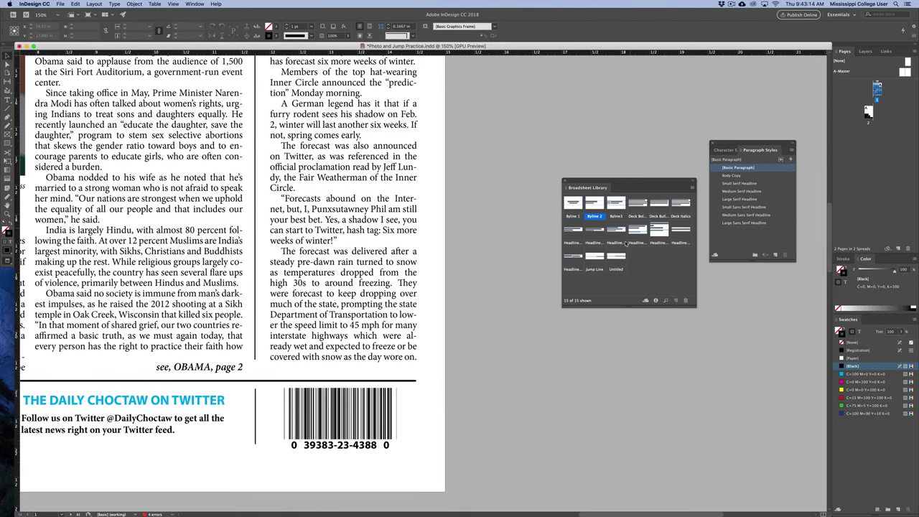
left_click_drag(595, 260, 394, 358)
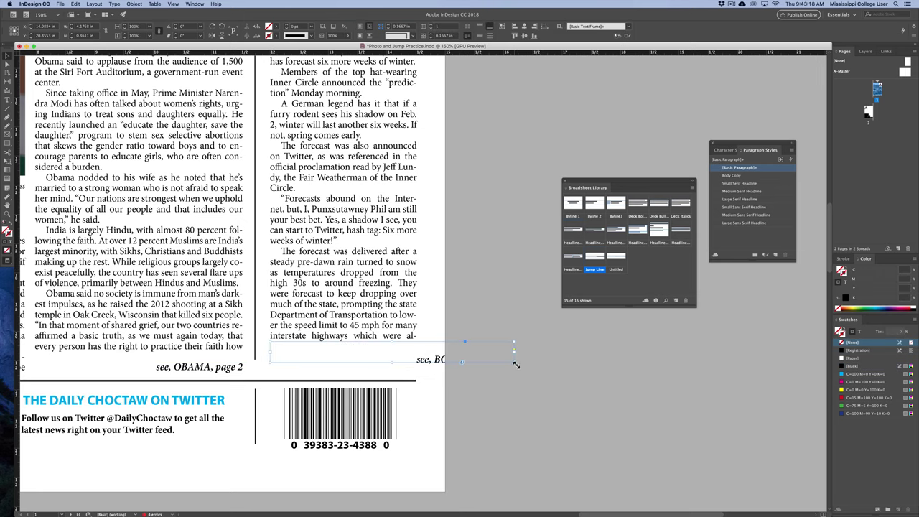
left_click_drag(515, 363, 419, 363)
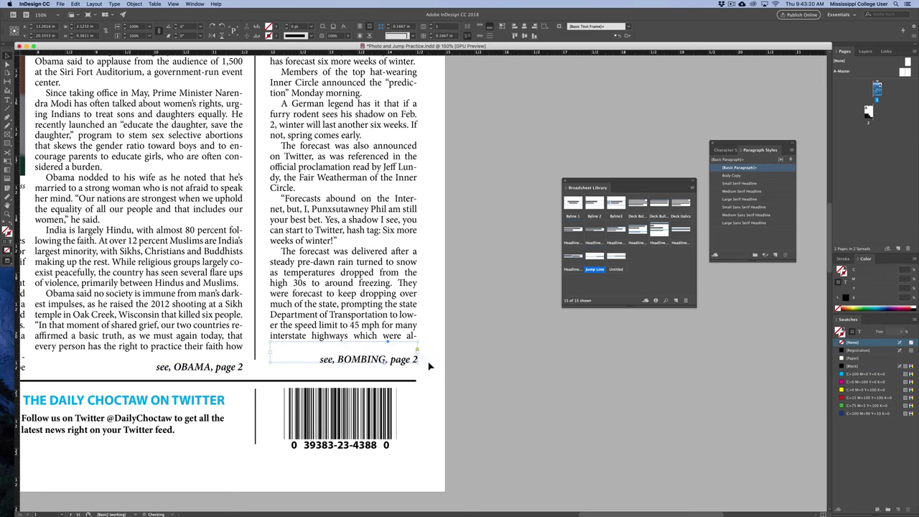
Replace the keyword in the winter story's jump line so it reads "see, WINTER, page 2"
double_click(356, 356)
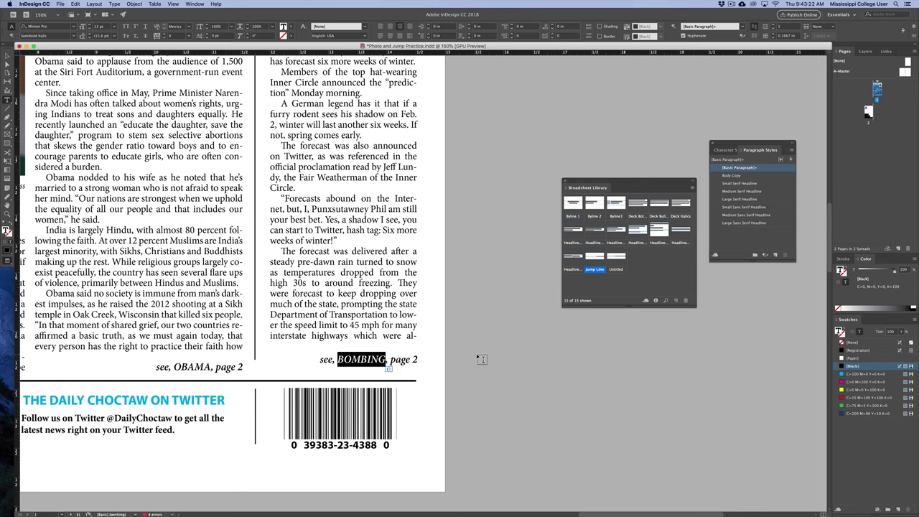
type("WINTER")
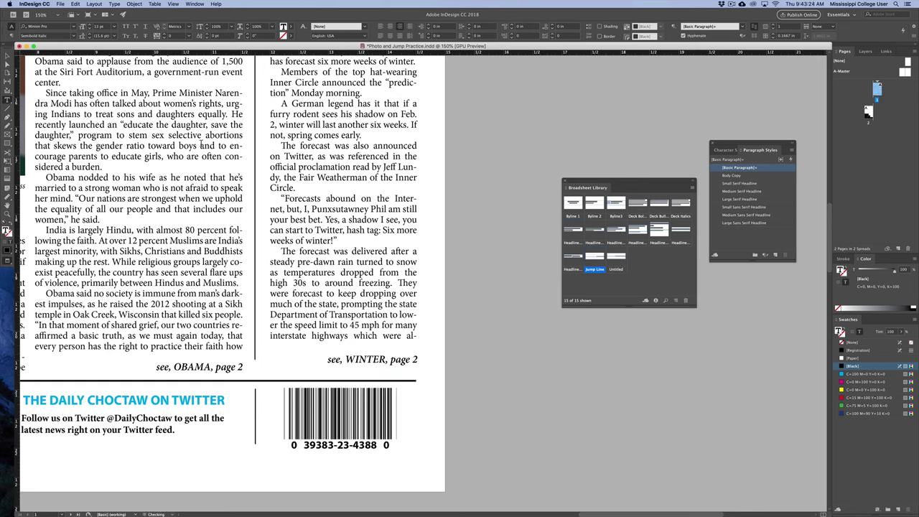
left_click(6, 57)
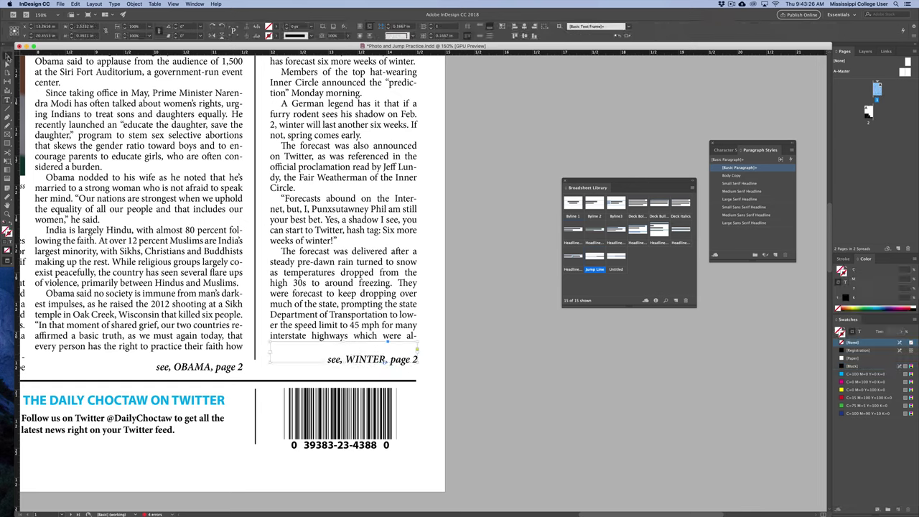
key("super+0")
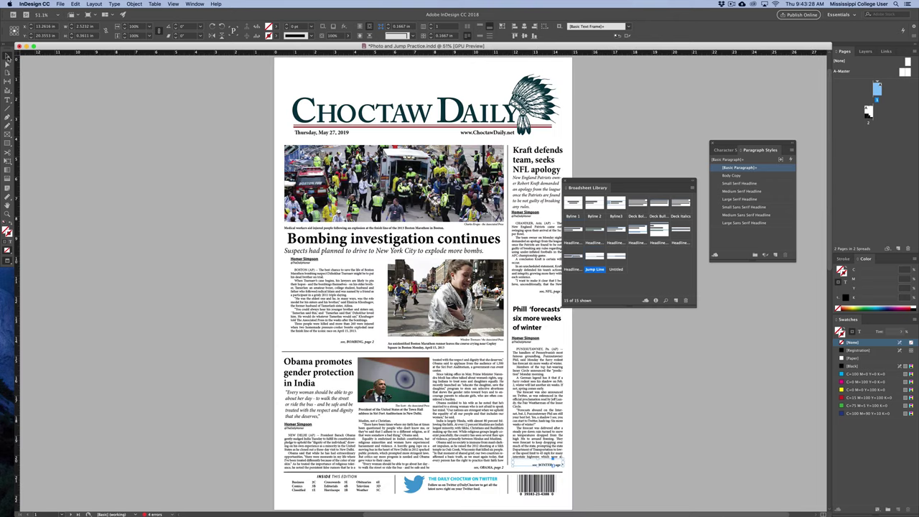
scroll(202, 179, "right", 2)
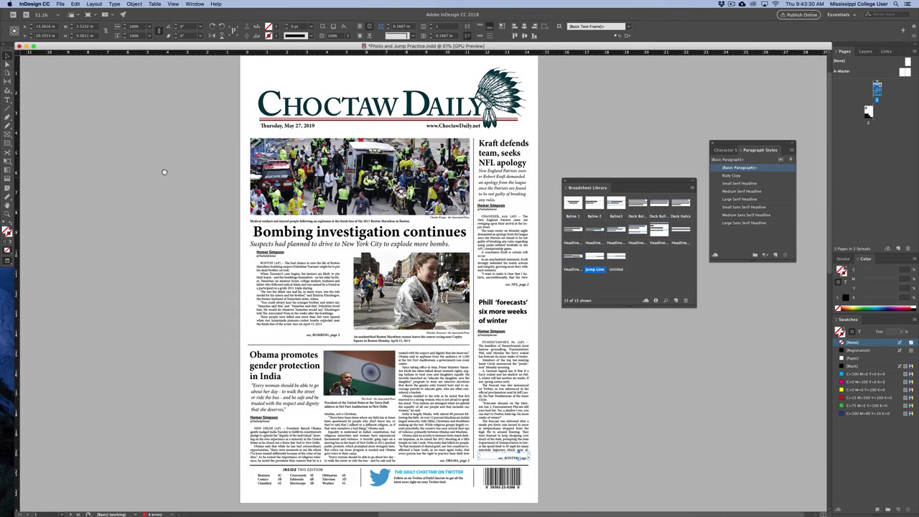
scroll(352, 176, "down", 1)
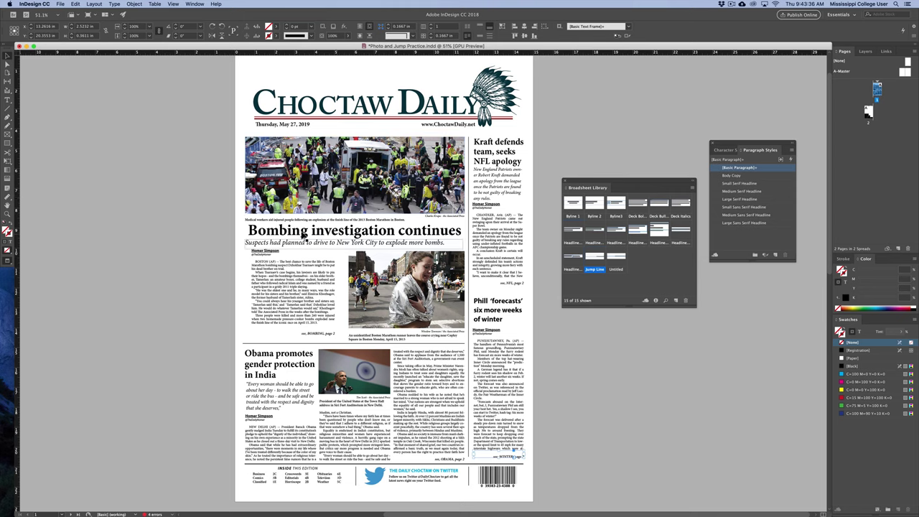
left_click(253, 242)
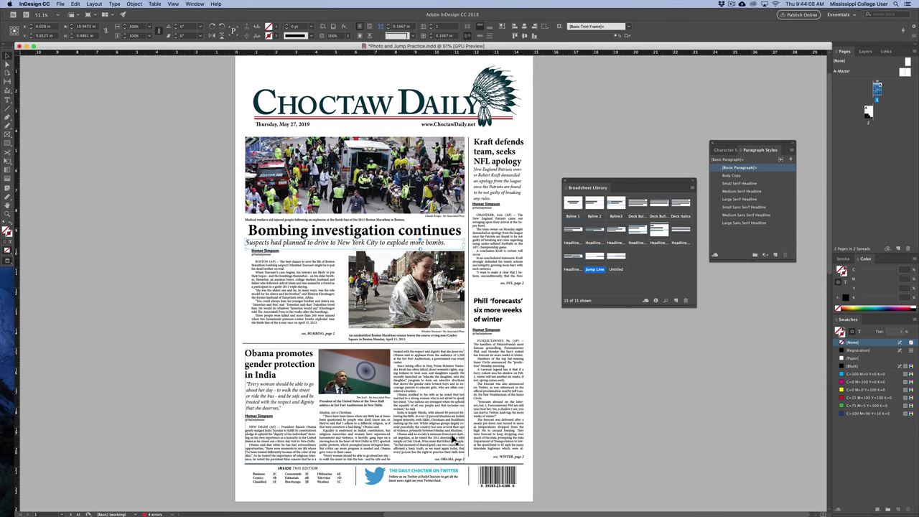
left_click(565, 408)
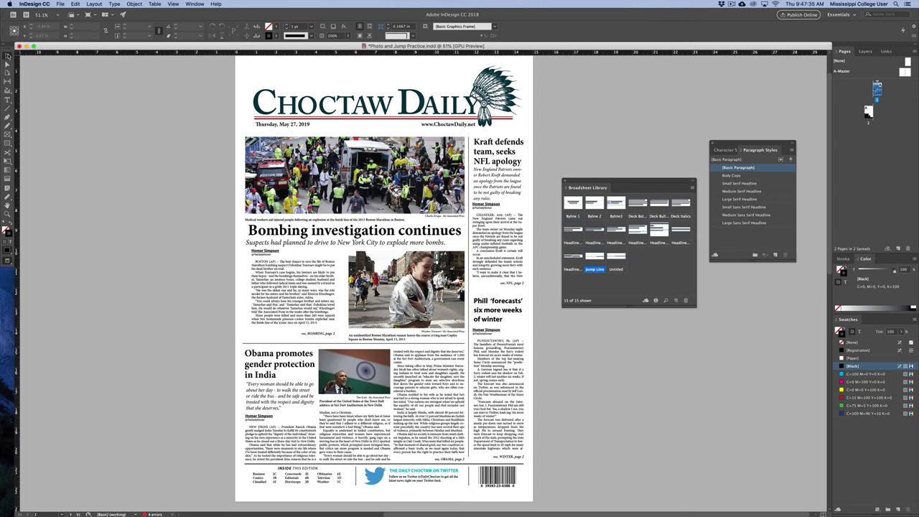
Load the overset text from the "Bombing investigation continues" story frame on page 1 for placing
key("super+1")
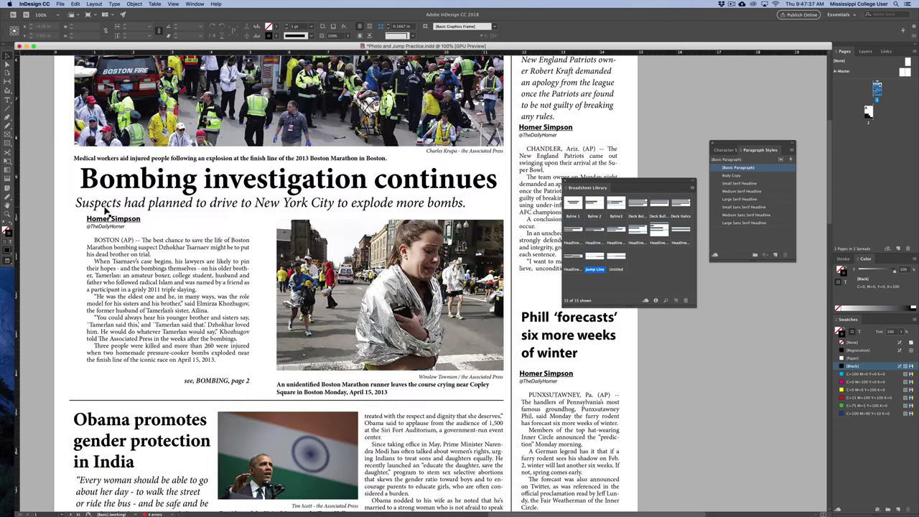
left_click_drag(182, 281, 312, 172)
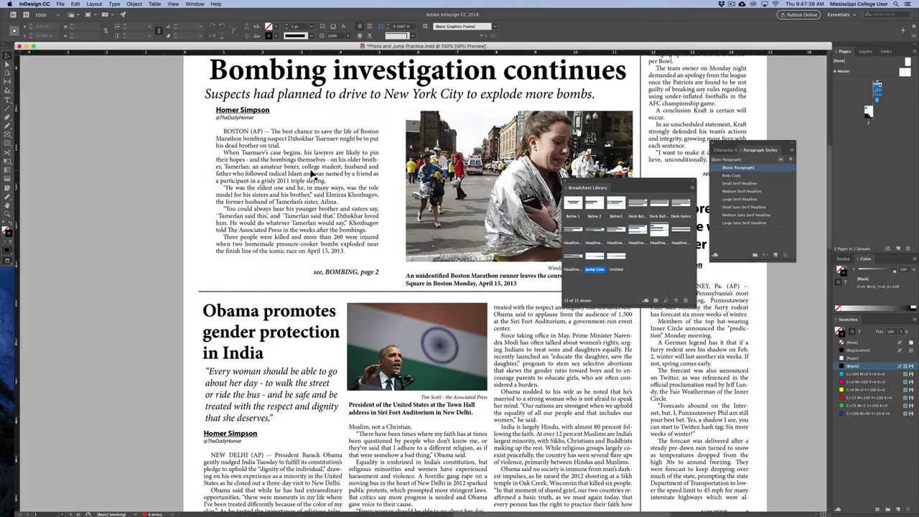
left_click(351, 207)
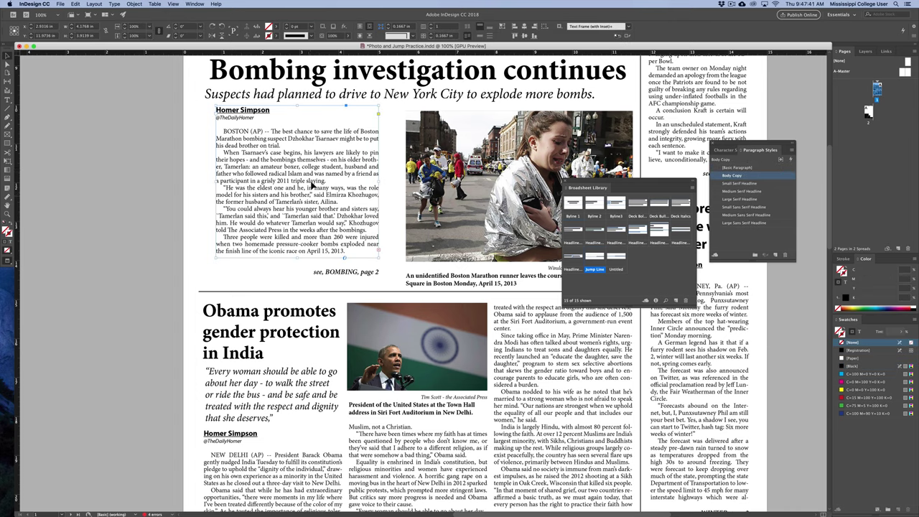
left_click(379, 252)
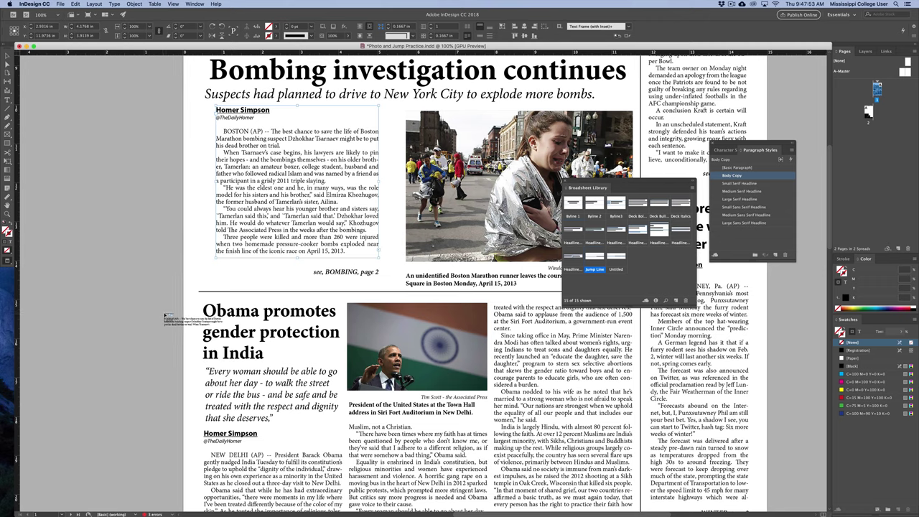
Show the layout guides and flow the loaded text into a frame across the first three grid columns of page 2, about 6.92 × 4.34 in
scroll(297, 178, "down", 10)
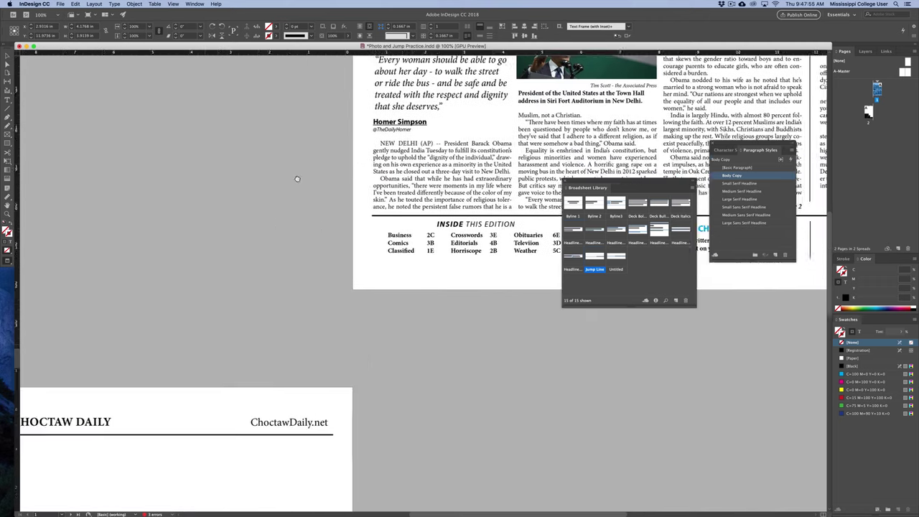
scroll(328, 253, "left", 6)
scroll(328, 253, "down", 3)
scroll(228, 275, "left", 6)
scroll(277, 289, "down", 3)
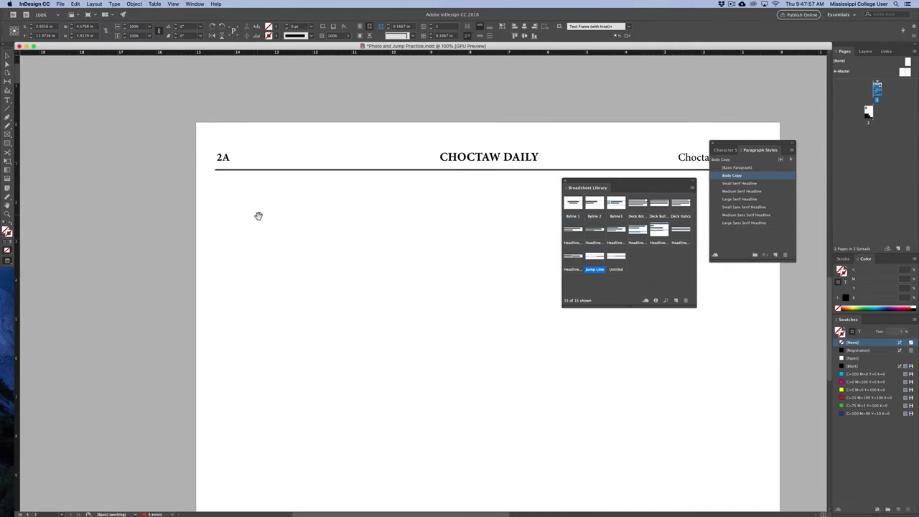
key("w")
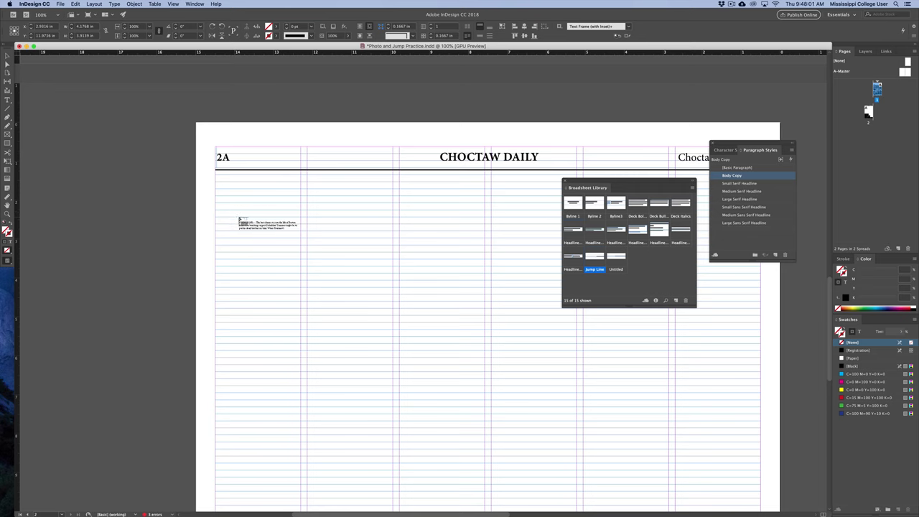
left_click_drag(218, 205, 486, 371)
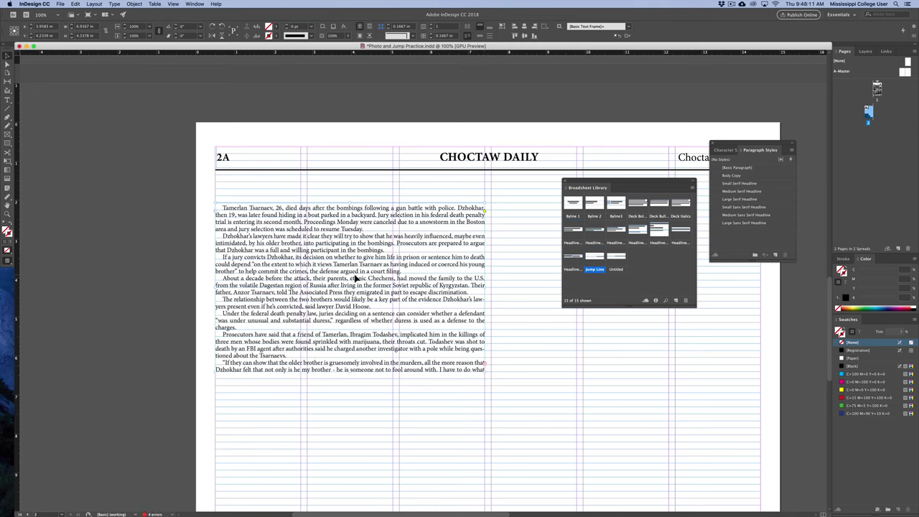
Enlarge the bombing text frame on page 2 to span four grid columns, about 9.28 × 5.52 in
key("super+minus")
left_click_drag(429, 283, 288, 284)
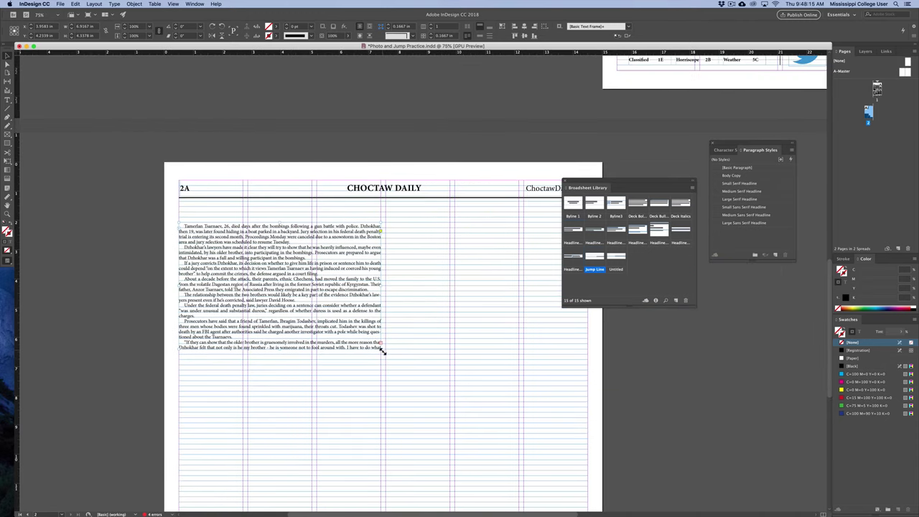
left_click_drag(383, 351, 452, 379)
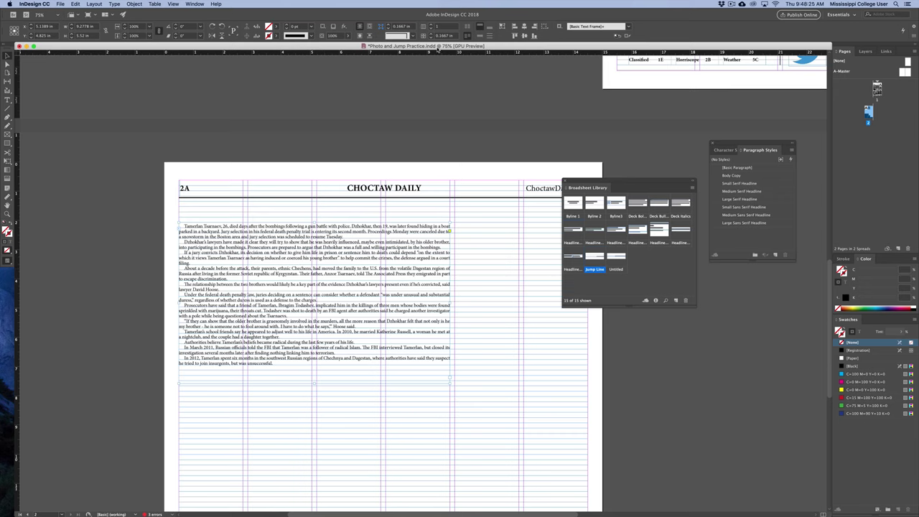
Divide the bombing text frame into 3 columns and shorten it to about 4.34 in high so the columns balance
left_click(431, 25)
left_click(431, 24)
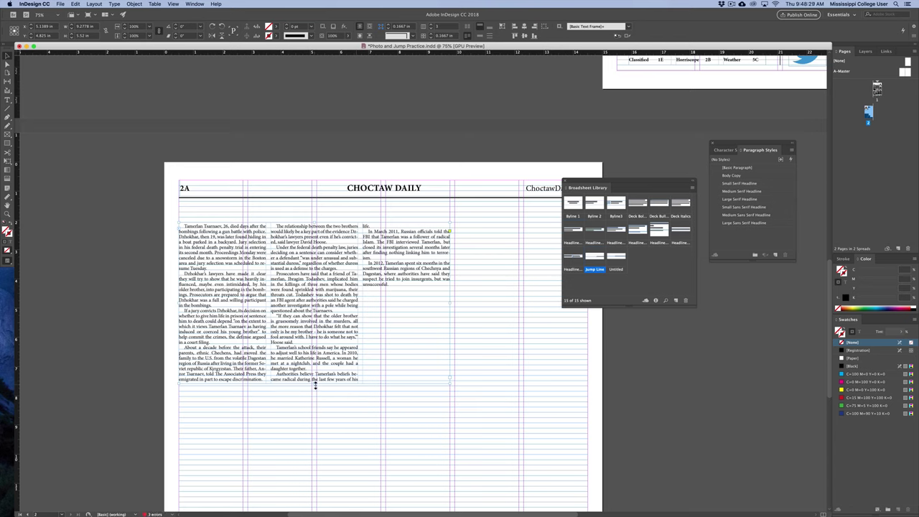
left_click_drag(314, 384, 315, 346)
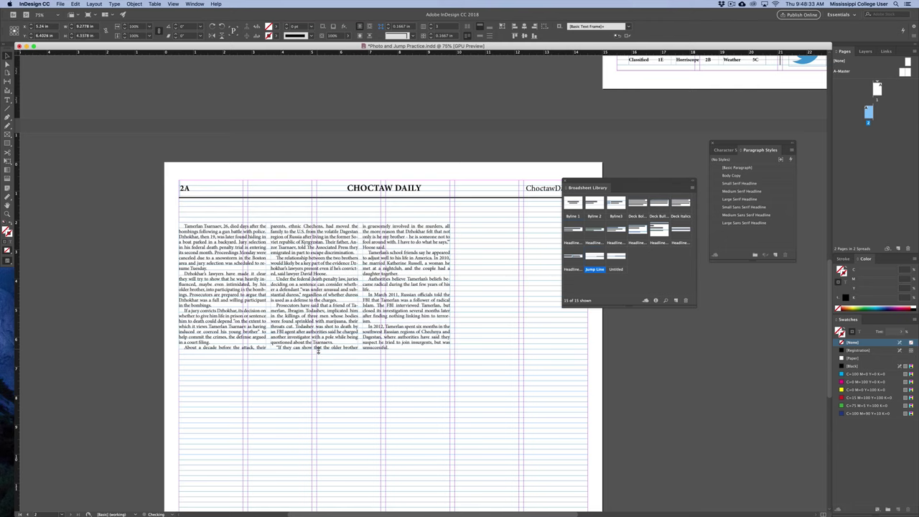
left_click(314, 372)
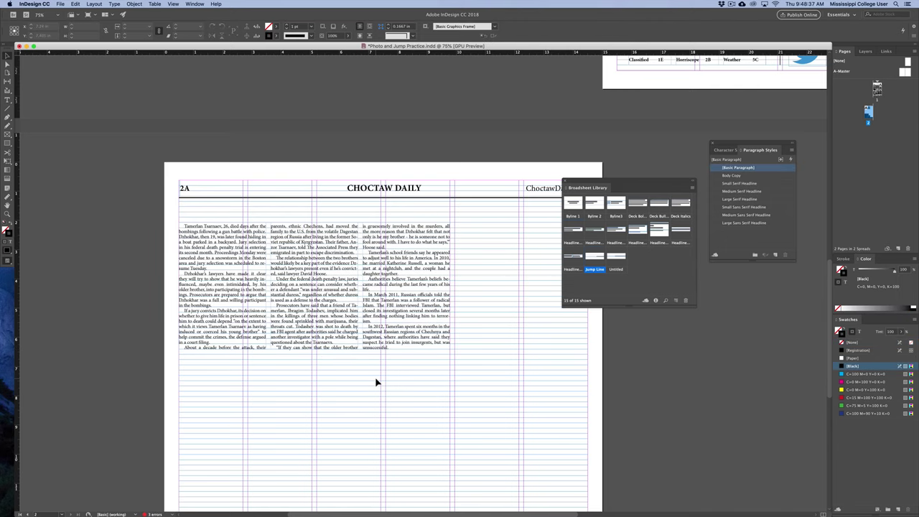
Draw a text frame between the page 2 header rule and the continued story, with the headline text "Bombing"
key("super+1")
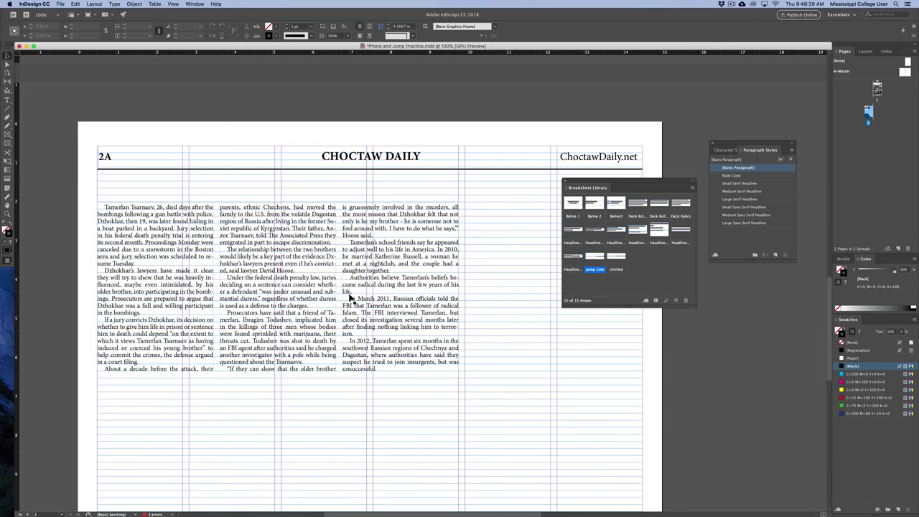
scroll(278, 420, "left", 3)
scroll(277, 420, "up", 1)
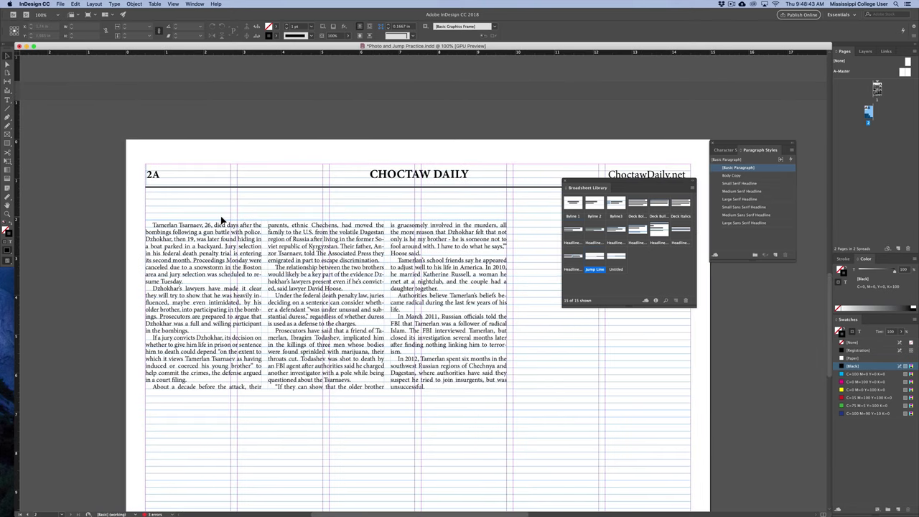
left_click(8, 99)
left_click_drag(142, 193, 323, 218)
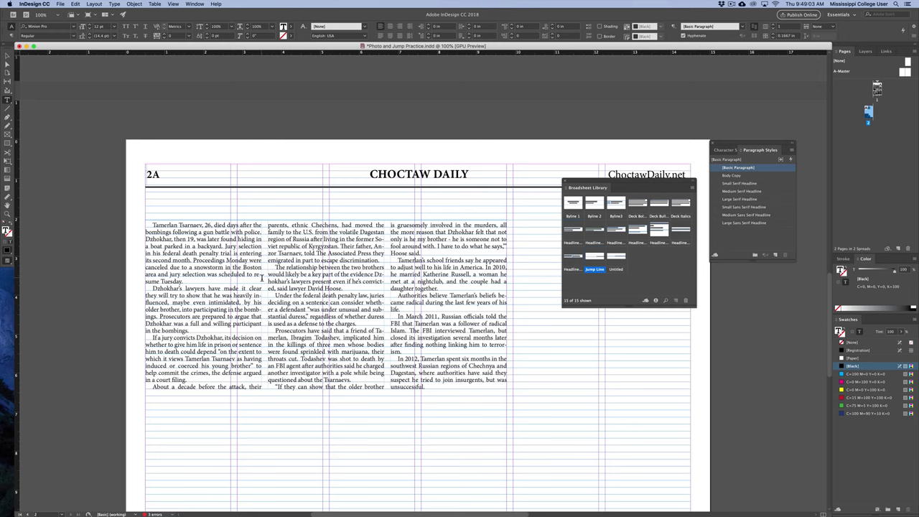
type("Bombing")
Apply the Medium Serif Headline paragraph style to the "Bombing" text
key("super+a")
left_click(735, 191)
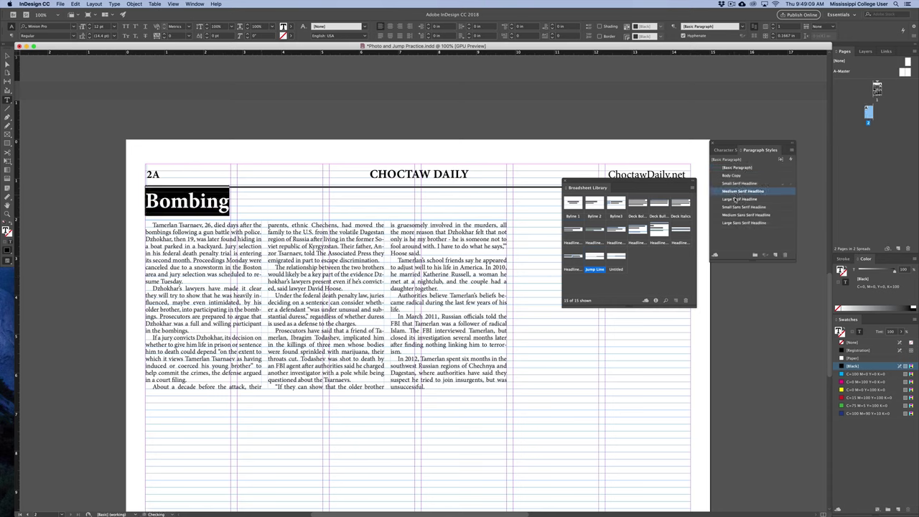
left_click(735, 199)
left_click(734, 192)
left_click(6, 56)
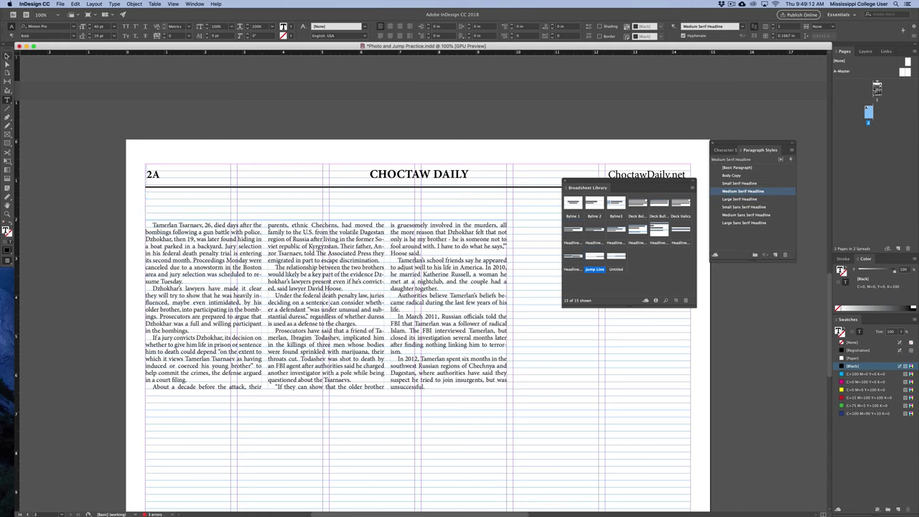
Preview page 2 without guides and lower the top edge of the "Bombing" headline frame slightly, away from the header rule
left_click(67, 97)
key("w")
left_click(174, 205)
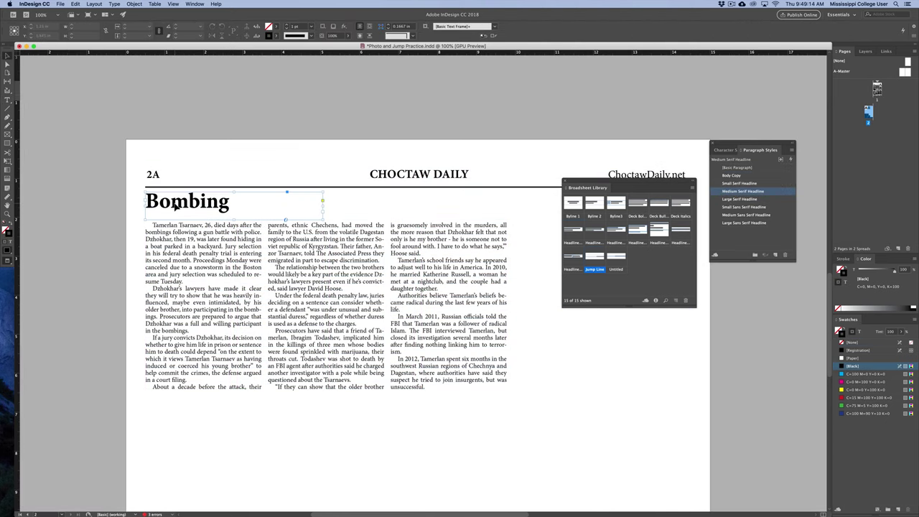
left_click_drag(234, 193, 234, 197)
left_click(132, 217)
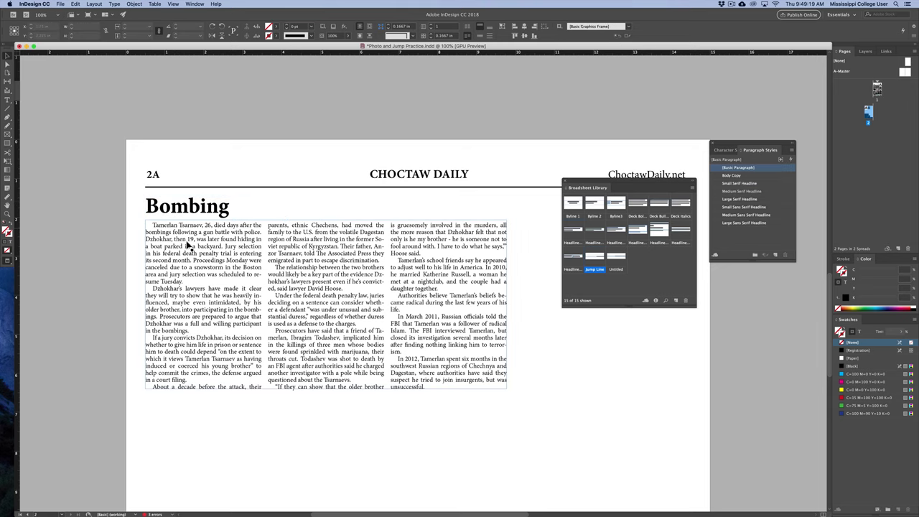
Continue the front-page Obama story's overset text on page 2 in a frame about 4.56 in wide and 9.58 in high beside the bombing story
key("super+minus")
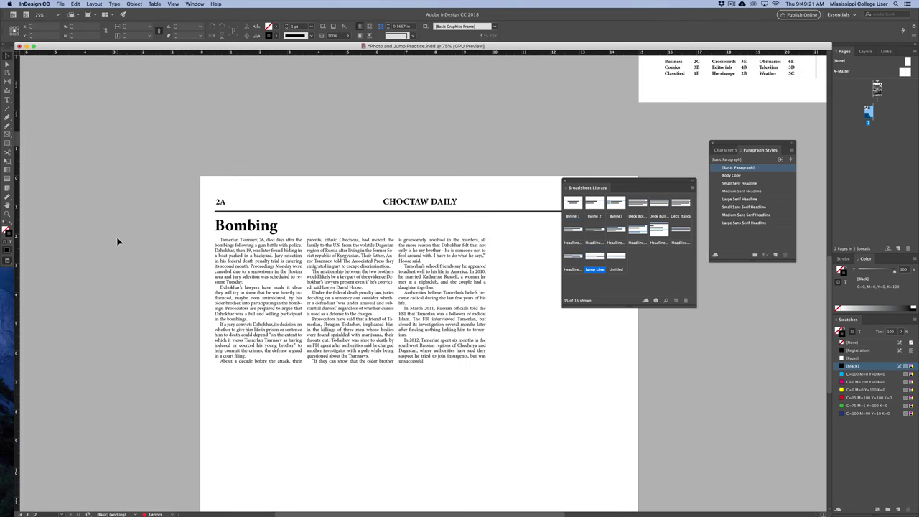
key("w")
scroll(344, 221, "up", 5)
scroll(344, 221, "right", 6)
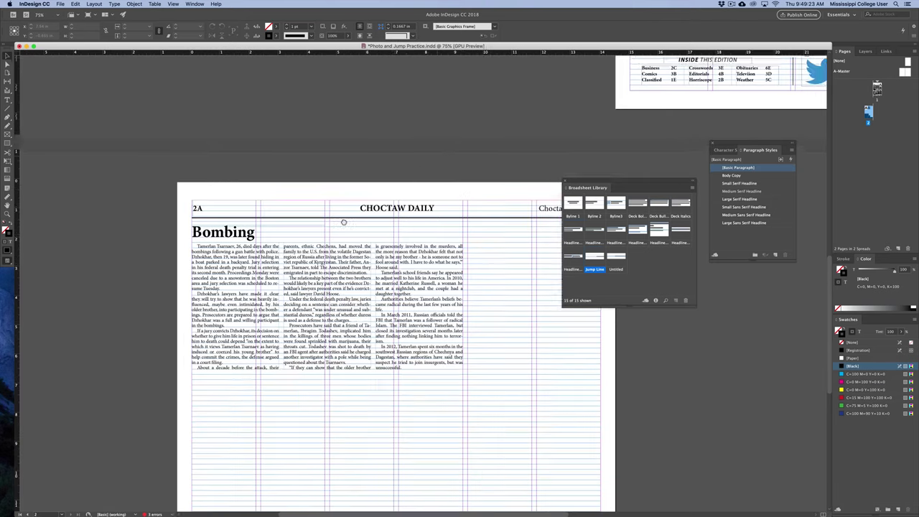
left_click_drag(364, 229, 144, 267)
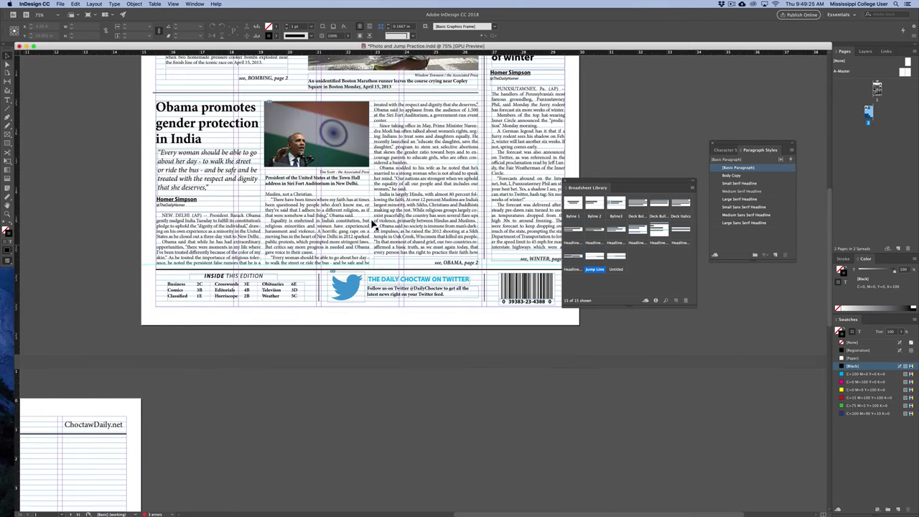
left_click(425, 210)
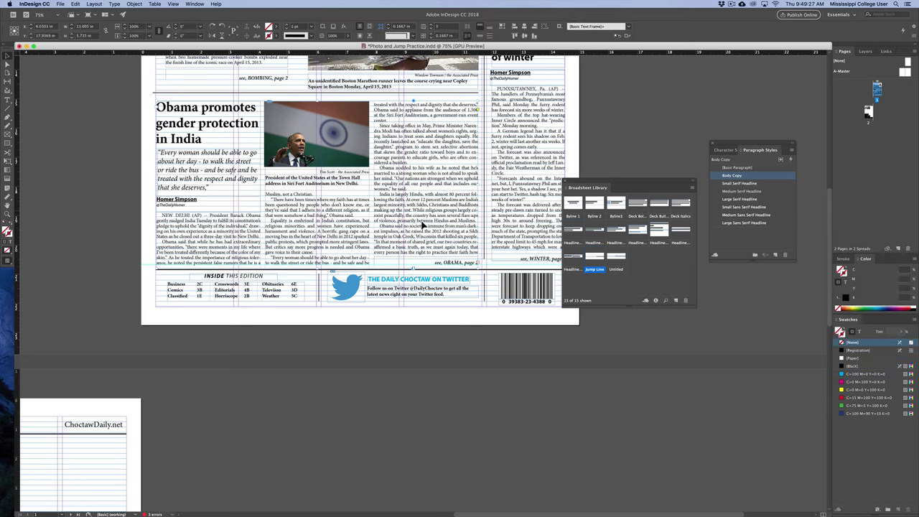
left_click(479, 263)
left_click_drag(254, 462, 625, 103)
left_click_drag(352, 252, 451, 217)
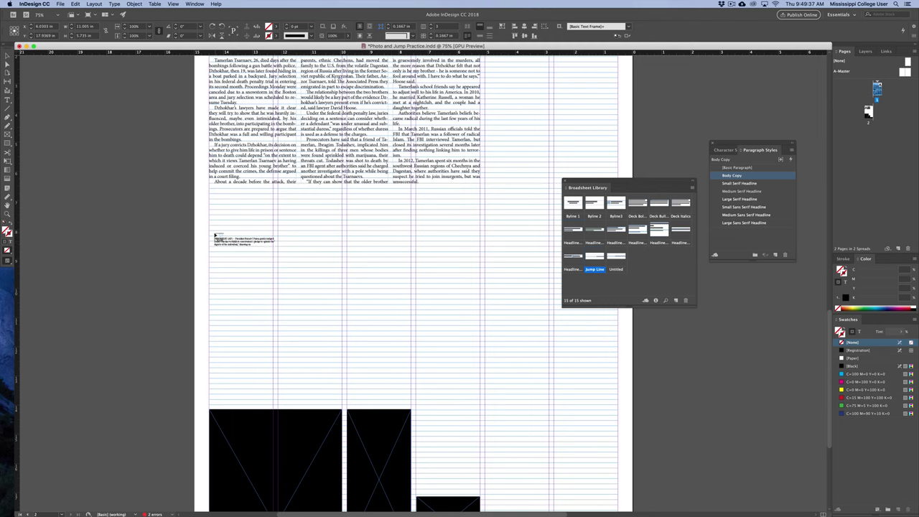
left_click_drag(452, 124, 271, 240)
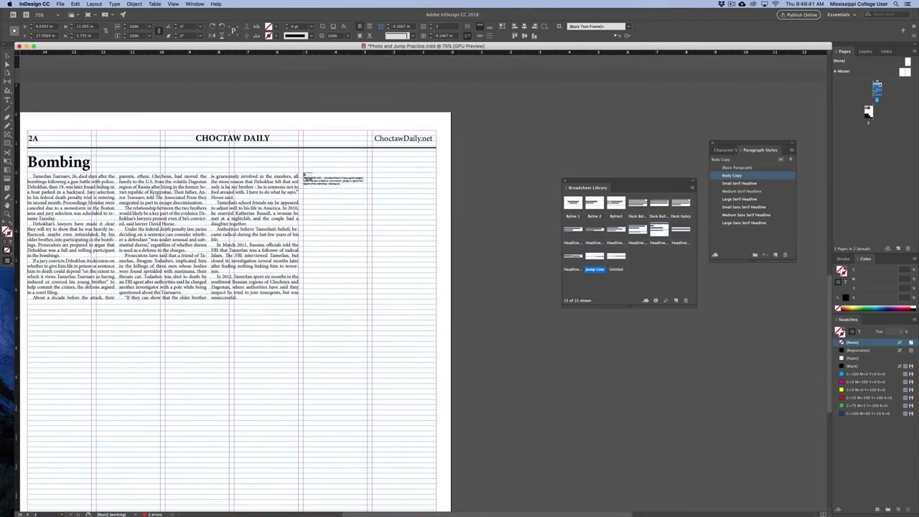
left_click_drag(303, 175, 435, 454)
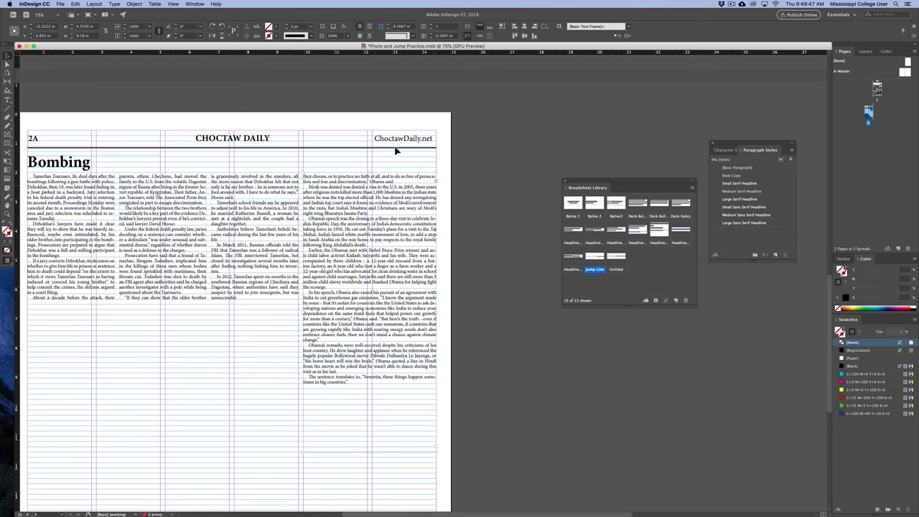
Divide the continued Obama text frame into 2 columns and shorten it to about 7.08 in high so the columns balance
left_click(430, 24)
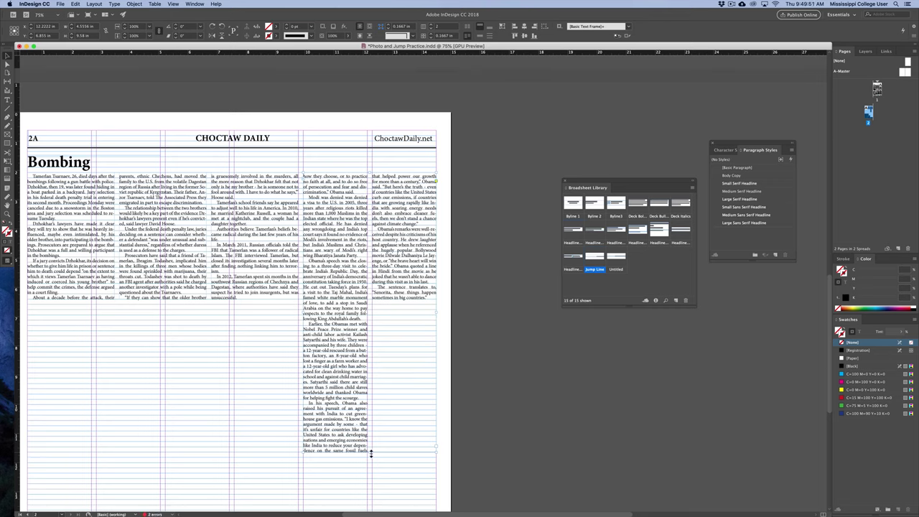
left_click_drag(371, 454, 371, 380)
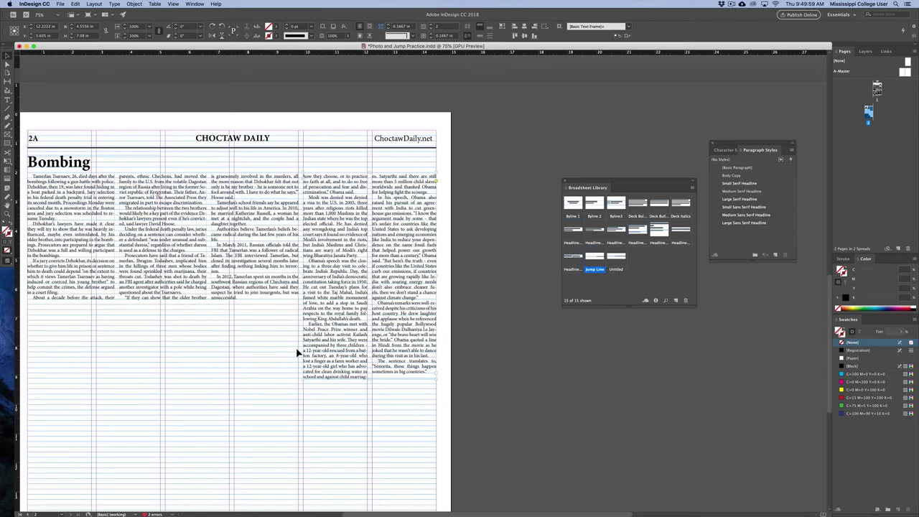
Duplicate the "Bombing" headline above the continued Obama story and change the copy's text to "Obama"
scroll(297, 353, "left", 3)
left_click(86, 167)
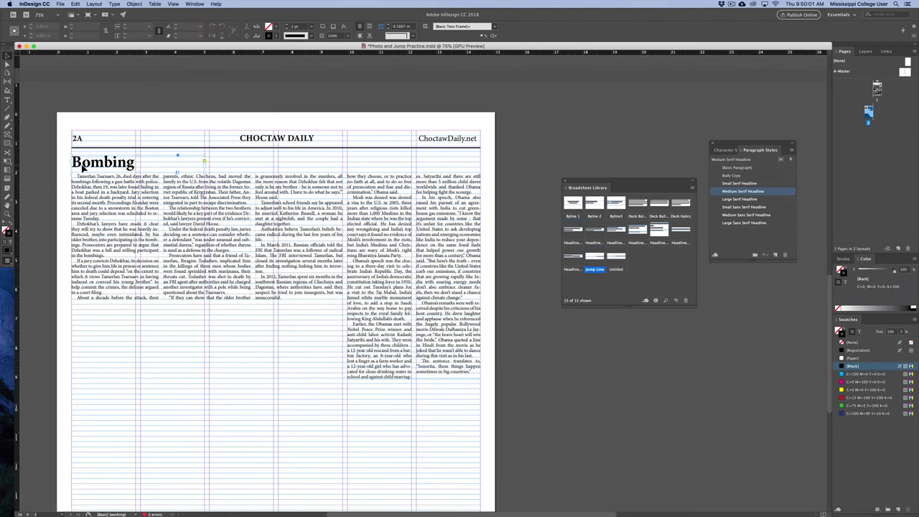
left_click_drag(83, 166, 363, 167)
double_click(363, 165)
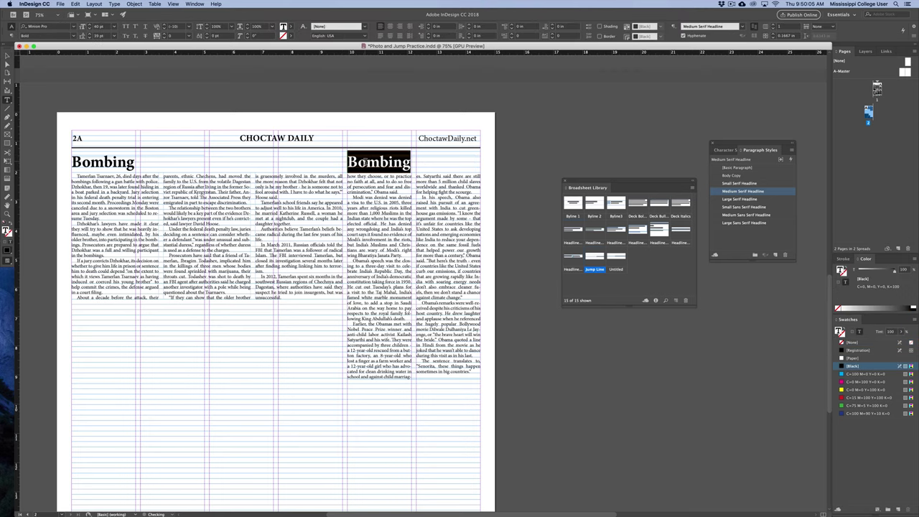
type("Obama")
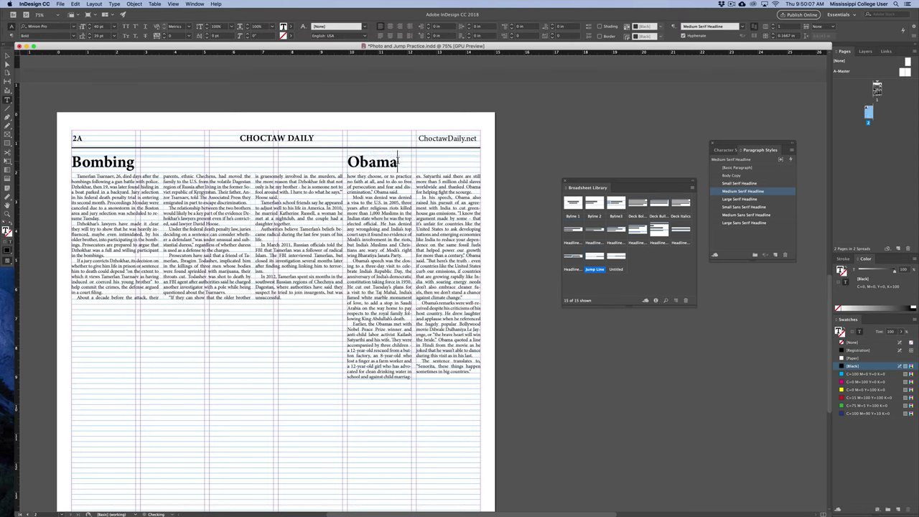
key("Escape")
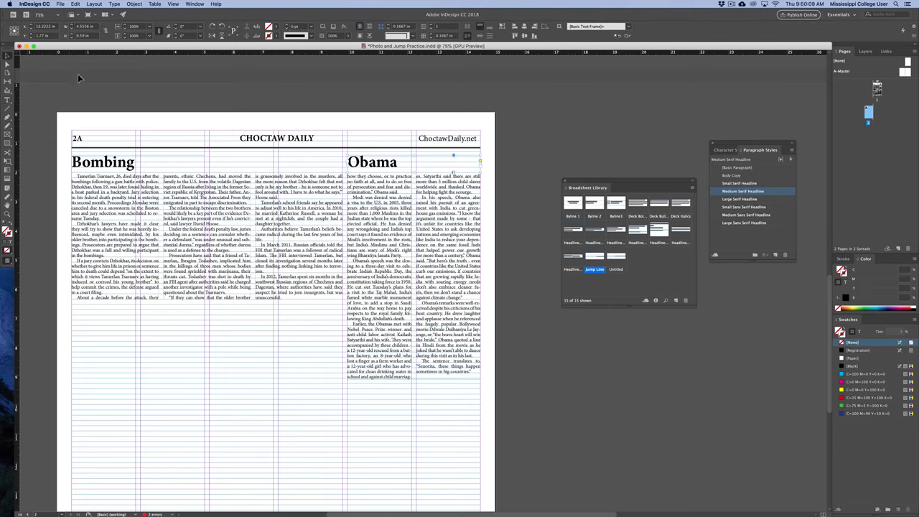
Preview page 2 without guides and divide the bombing text frame into 4 columns
key("w")
scroll(149, 120, "left", 2)
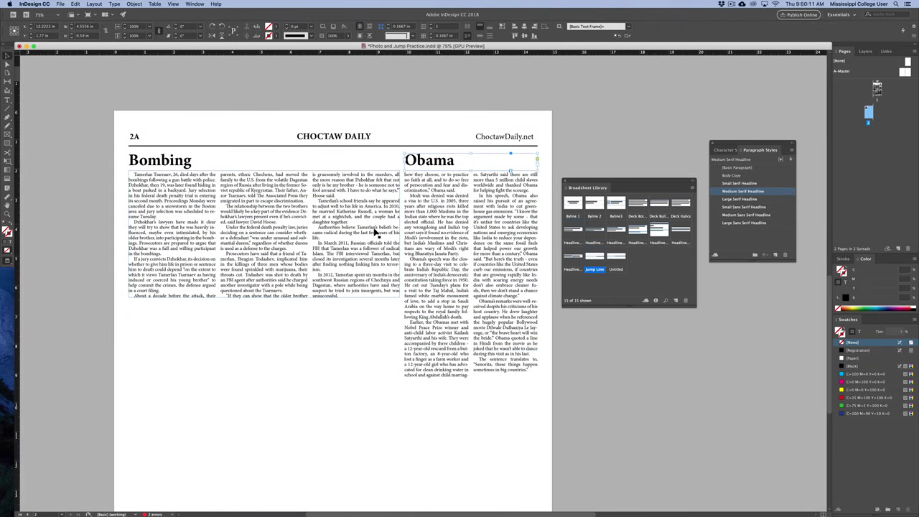
left_click(357, 437)
left_click(363, 266)
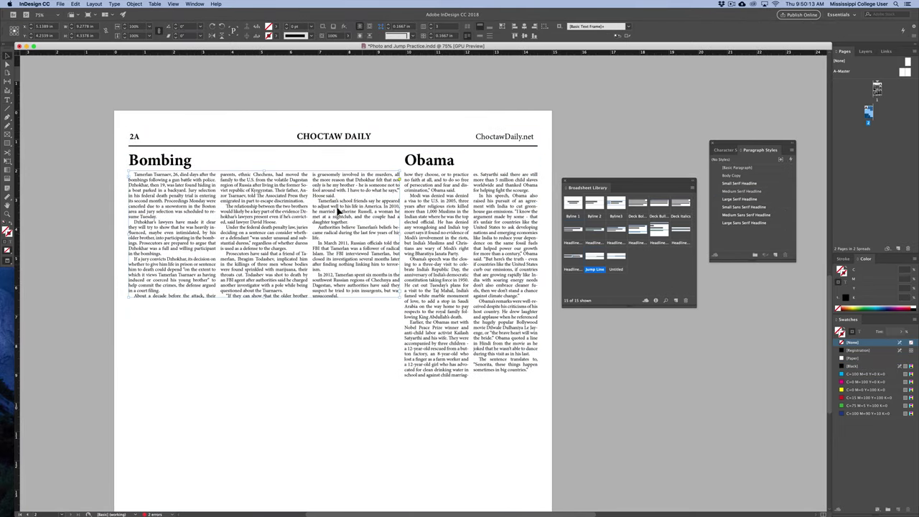
left_click(431, 25)
left_click(402, 86)
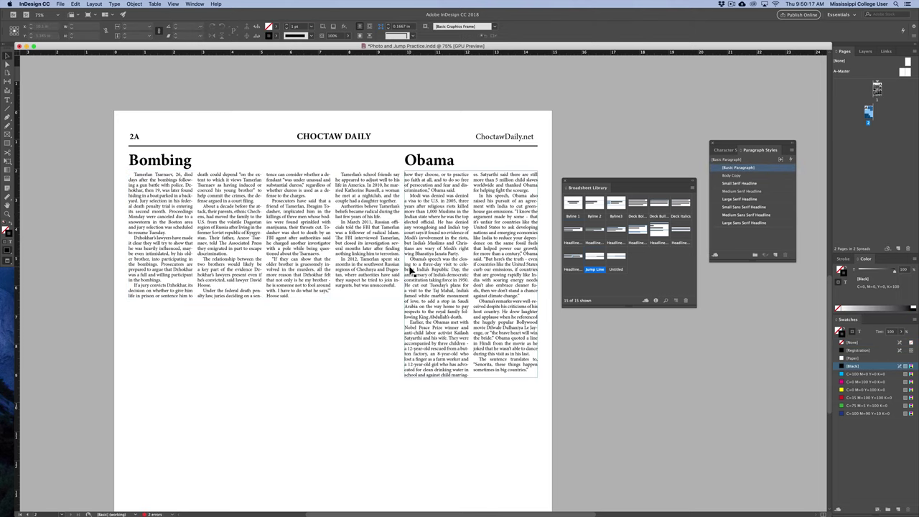
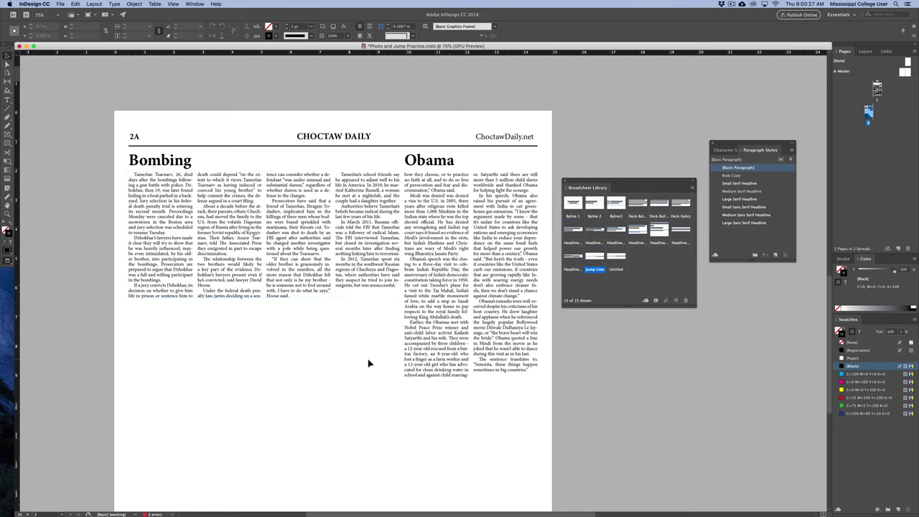
Try the bombing text frame with 5 columns, and return it to 3 columns
left_click(354, 251)
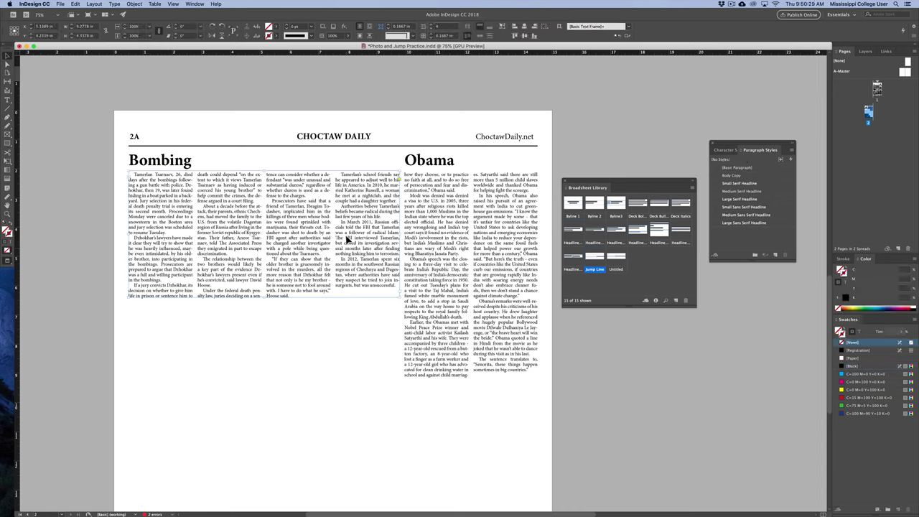
left_click(430, 24)
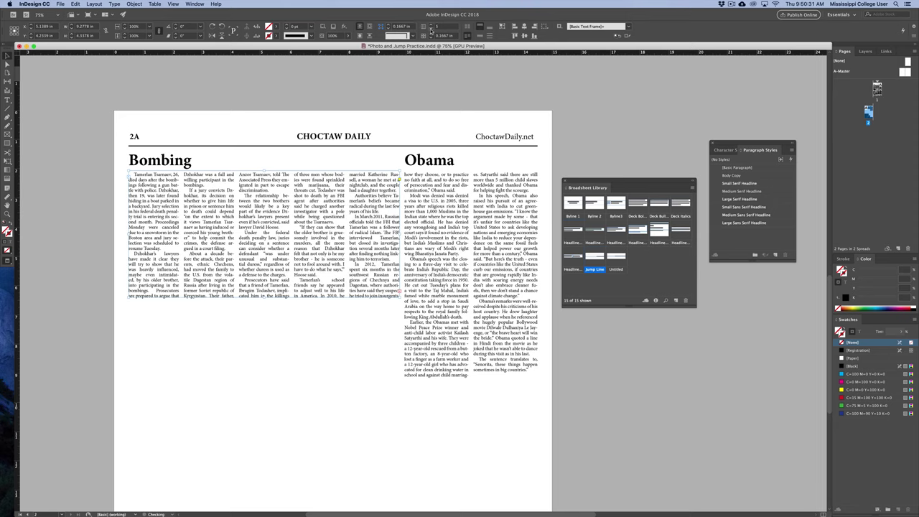
left_click(431, 28)
left_click(431, 29)
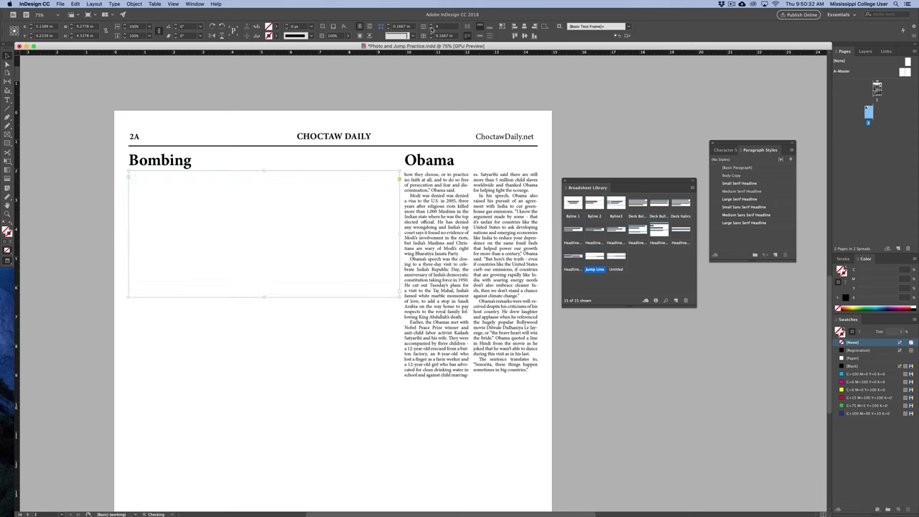
left_click(361, 123)
left_click(367, 188)
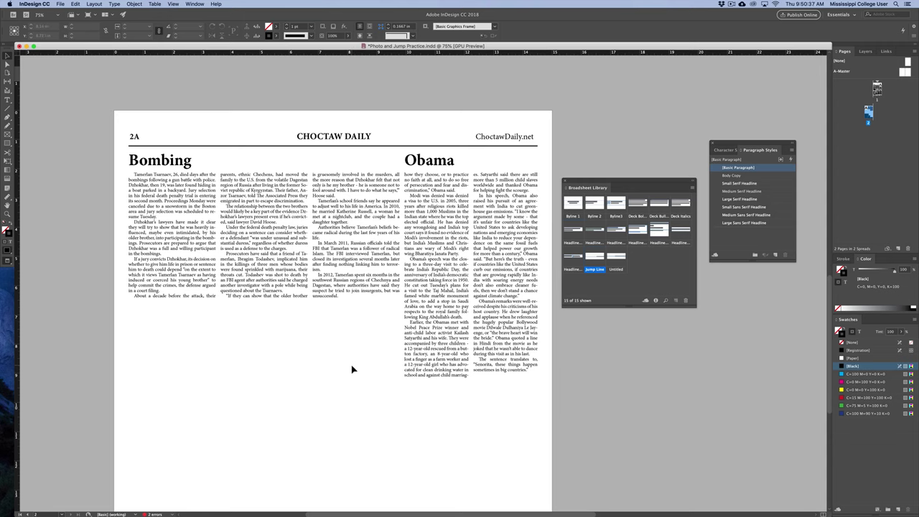
Widen the gap between the stories by narrowing the bombing text frame to about 9.16 in and moving the Obama text frame's left edge inward
left_click(379, 291)
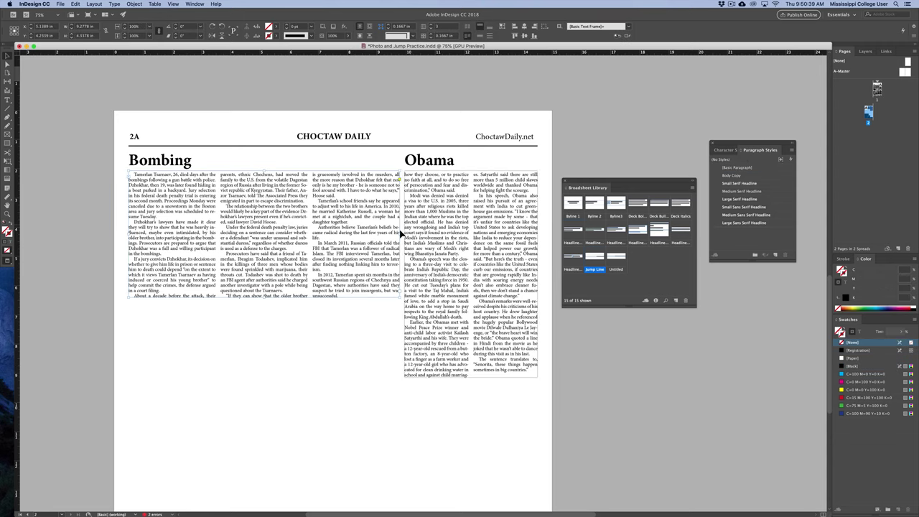
left_click_drag(395, 233, 400, 226)
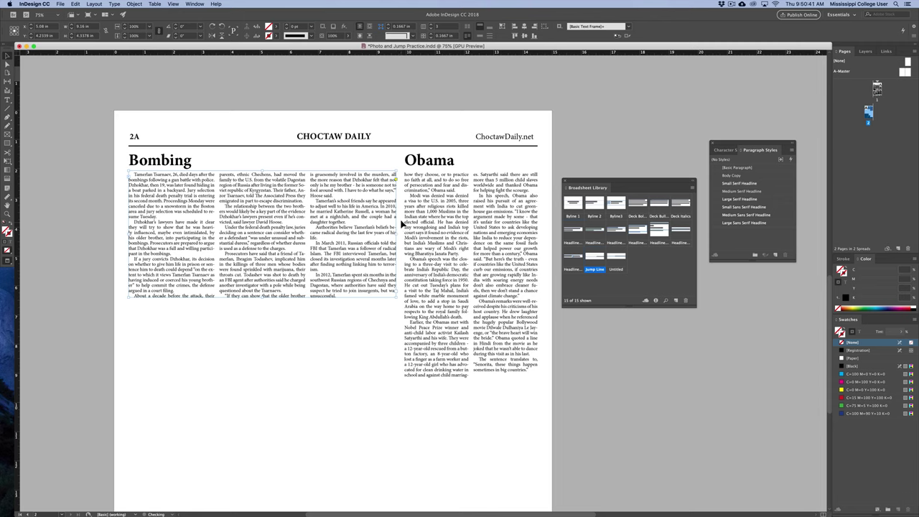
left_click(421, 228)
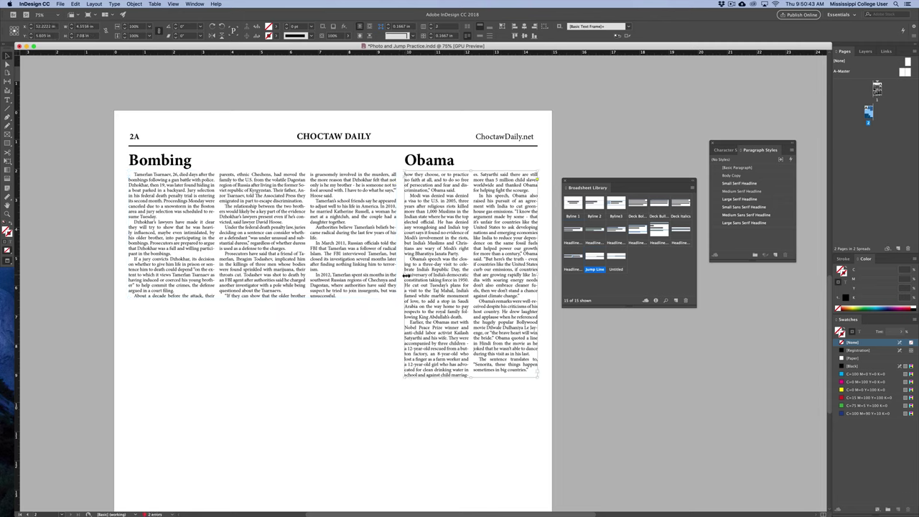
left_click_drag(404, 274, 409, 275)
Nudge the "Obama" headline right to align with its story text and trim its frame's right edge to about 4.43 in wide
left_click(429, 164)
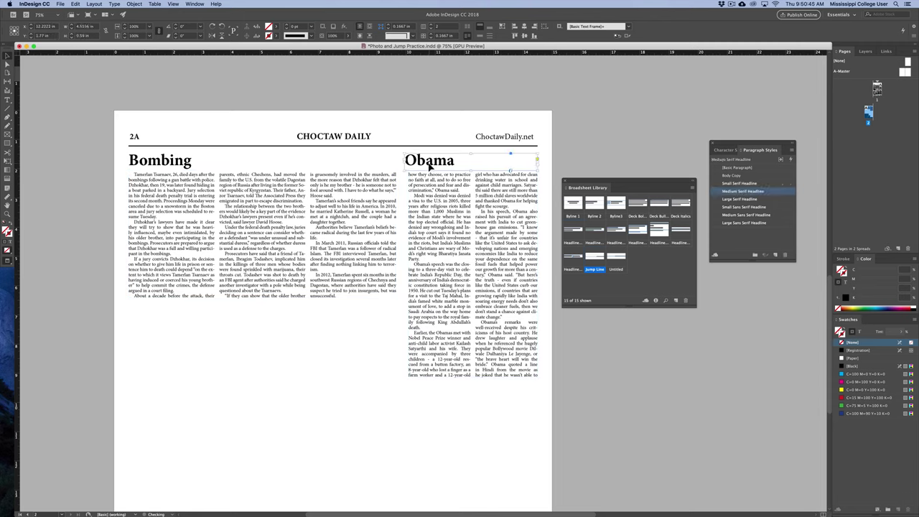
key("Right")
key("Right")
key("Right")
key("Right")
key("Right")
key("Right")
key("Right")
key("Right")
key("Right")
left_click(379, 395)
left_click(531, 164)
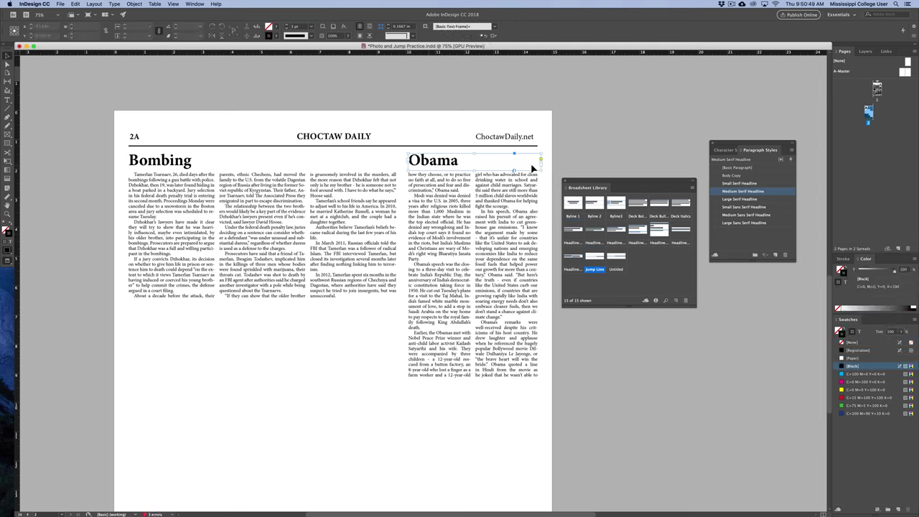
left_click(532, 168)
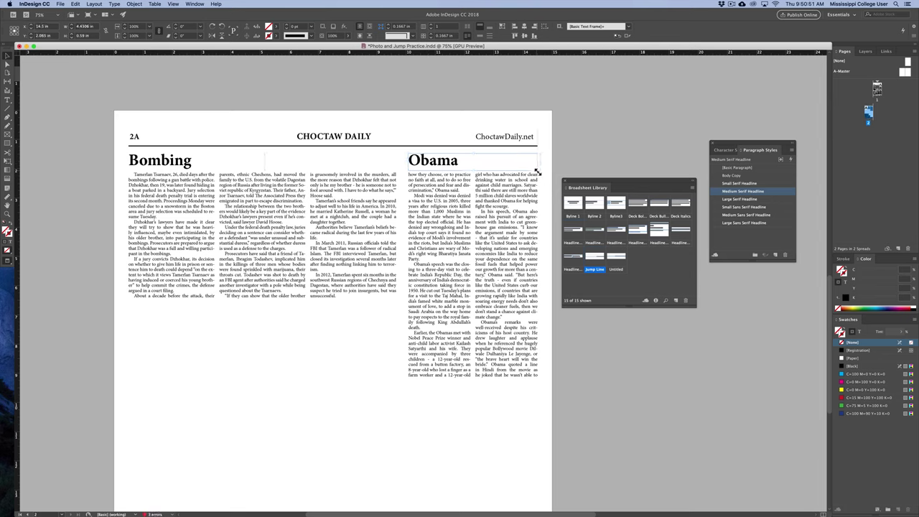
left_click(360, 358)
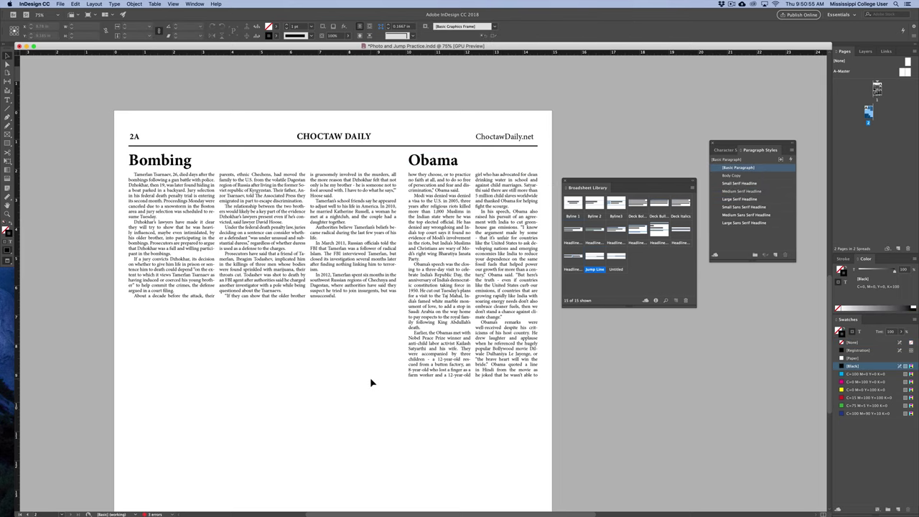
Continue the NFL story's overset text from page 1 in a page 2 frame about 9.15 in wide and 6.1 in tall, below the bombing story
key("w")
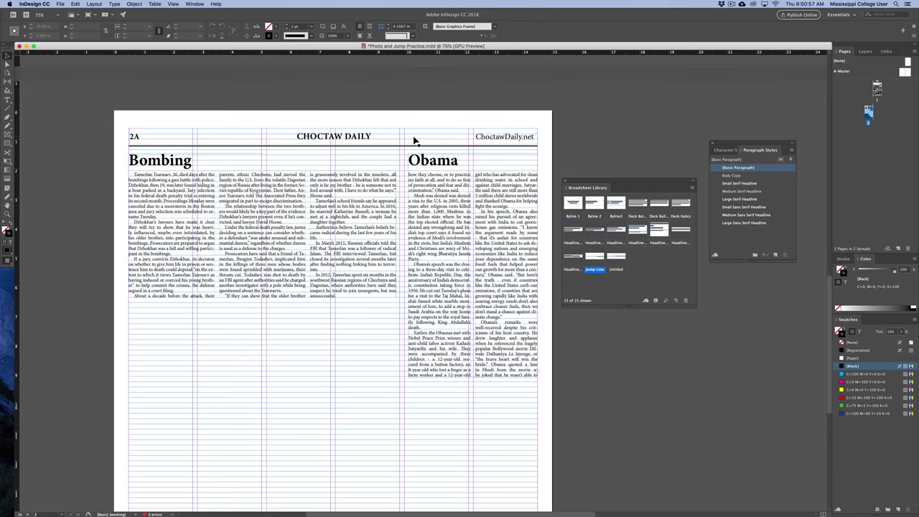
scroll(415, 140, "up", 10)
scroll(415, 140, "right", 5)
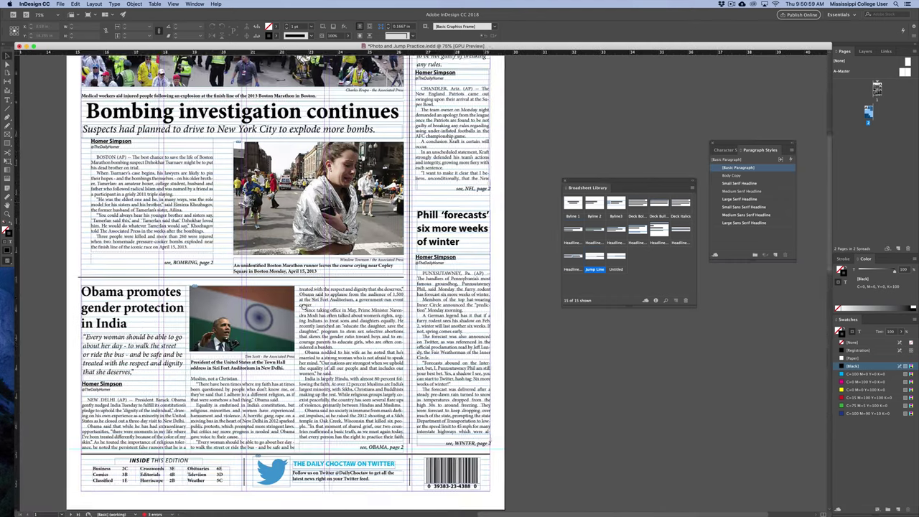
scroll(304, 306, "up", 3)
scroll(304, 306, "right", 2)
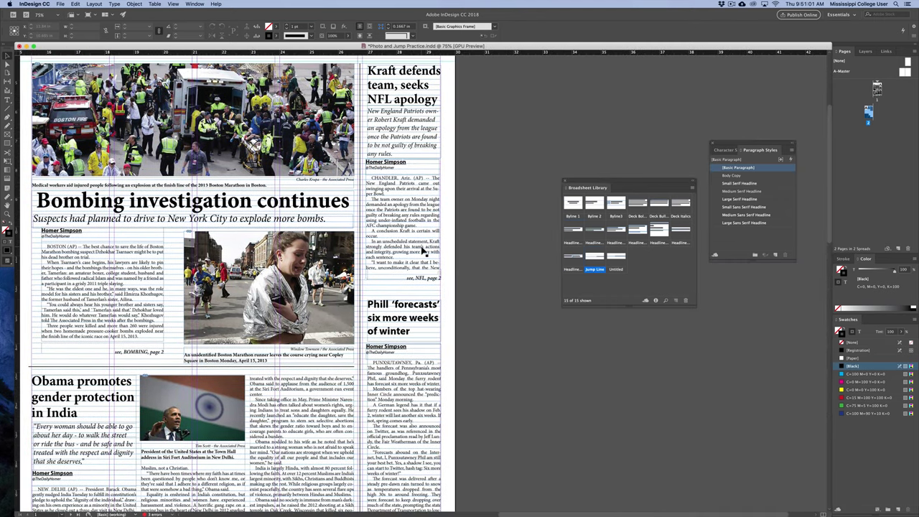
left_click(417, 251)
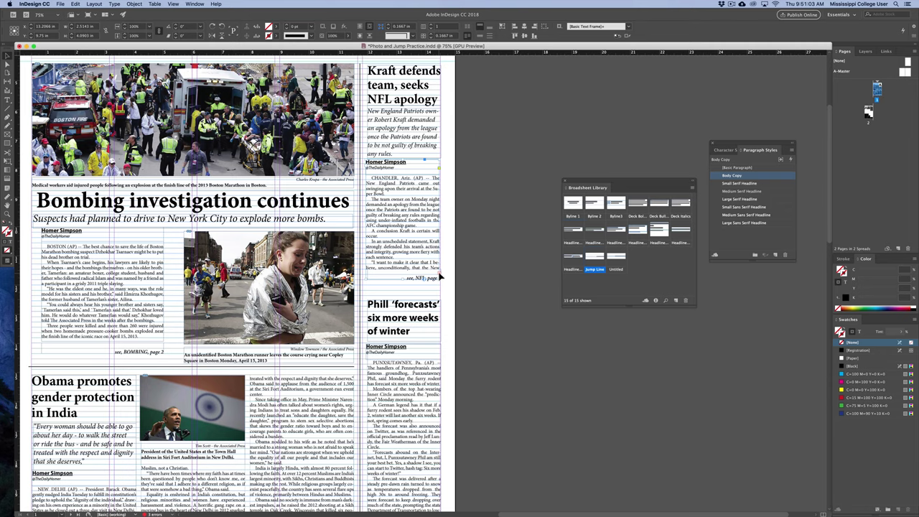
scroll(279, 404, "down", 6)
scroll(280, 404, "left", 4)
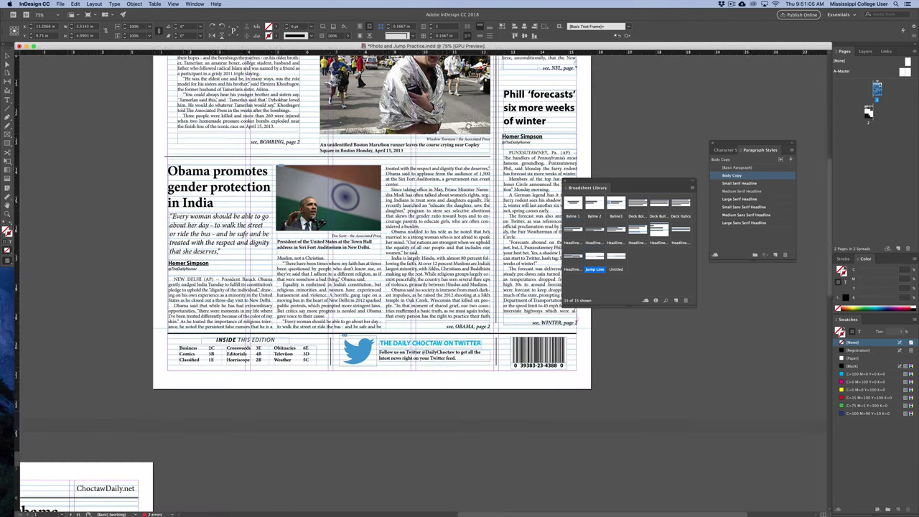
scroll(343, 334, "down", 10)
scroll(343, 335, "left", 2)
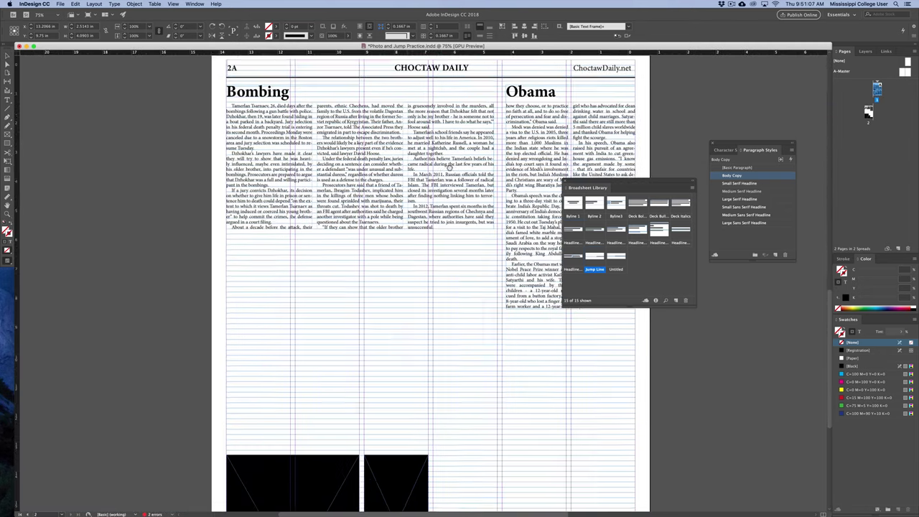
scroll(450, 166, "down", 2)
scroll(450, 167, "right", 2)
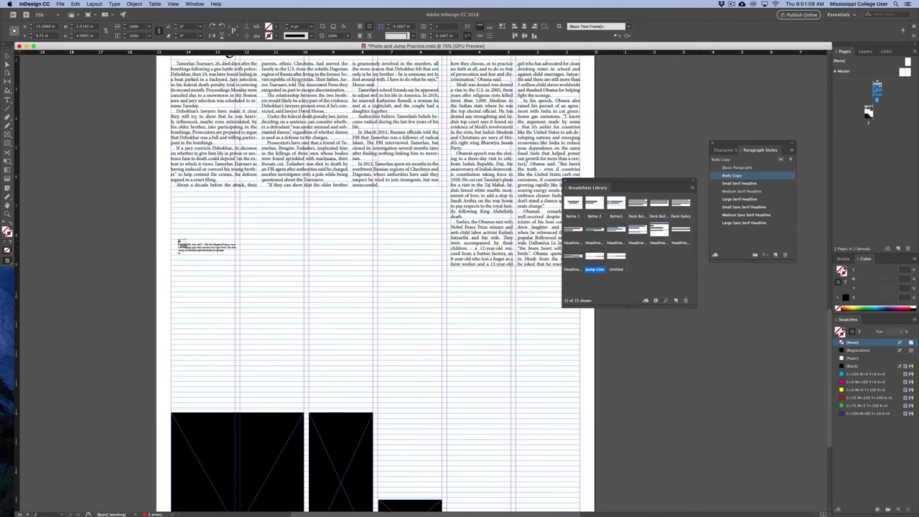
left_click_drag(171, 223, 436, 406)
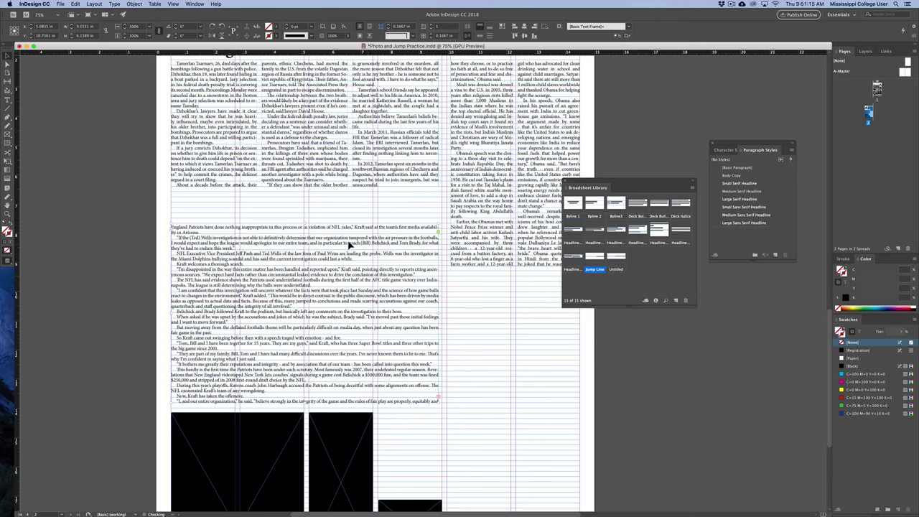
Divide the NFL text frame on page 2 into 4 columns and deselect it
left_click(431, 24)
left_click(432, 25)
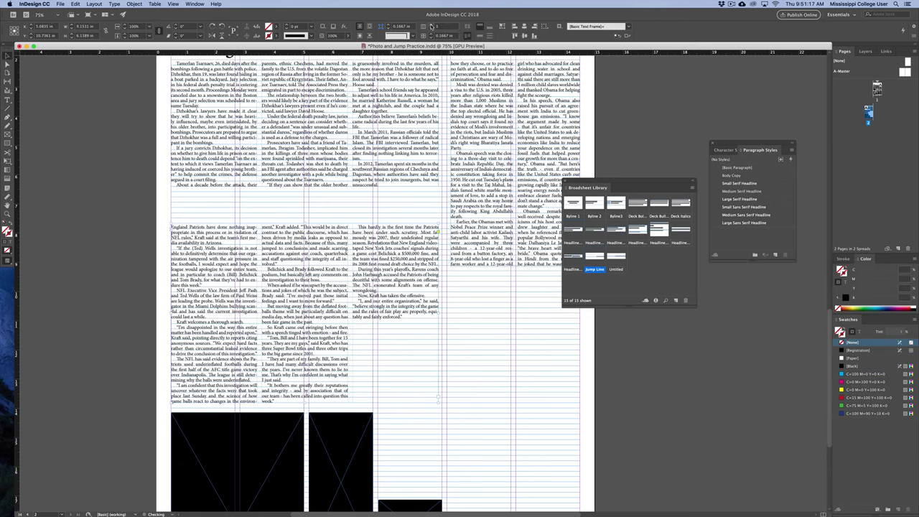
left_click(431, 24)
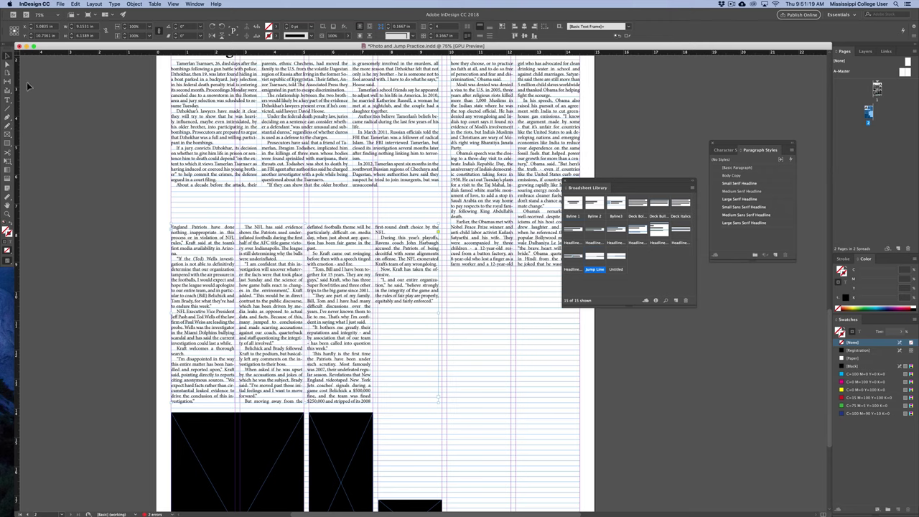
left_click(142, 294)
Duplicate the "Bombing" headline above the NFL story and change the copy's text to "NFL"
left_click_drag(132, 281, 137, 303)
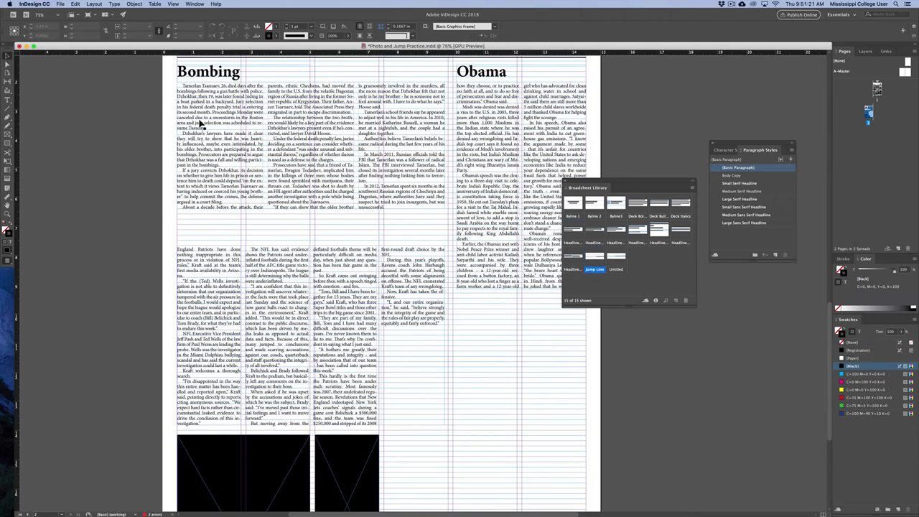
left_click_drag(205, 86, 201, 237)
double_click(195, 234)
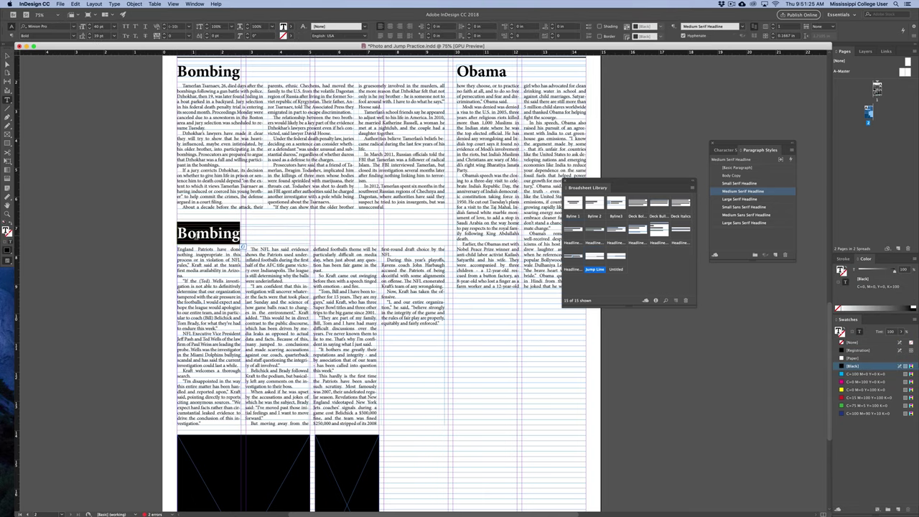
type("NFL")
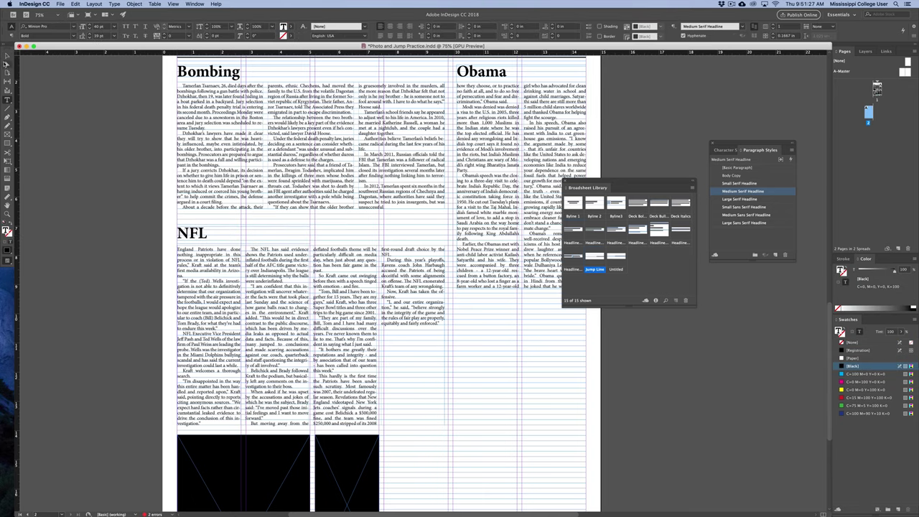
left_click(7, 56)
left_click(81, 209)
Draw a picture frame about 4.44 by 2.75 in over the top of the NFL story's last two columns and fill it with Black
left_click_drag(114, 273, 130, 262)
scroll(130, 262, "up", 1)
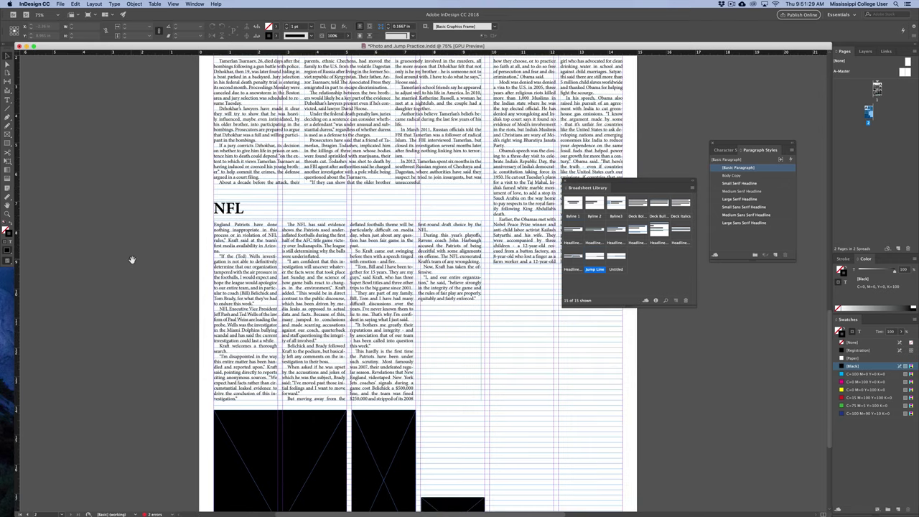
scroll(130, 262, "right", 1)
scroll(130, 263, "down", 1)
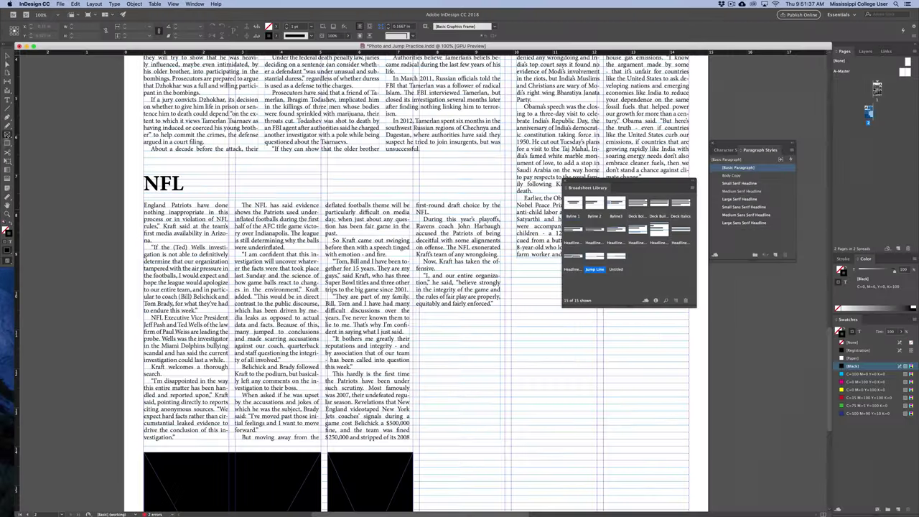
left_click_drag(329, 209, 497, 311)
left_click(8, 56)
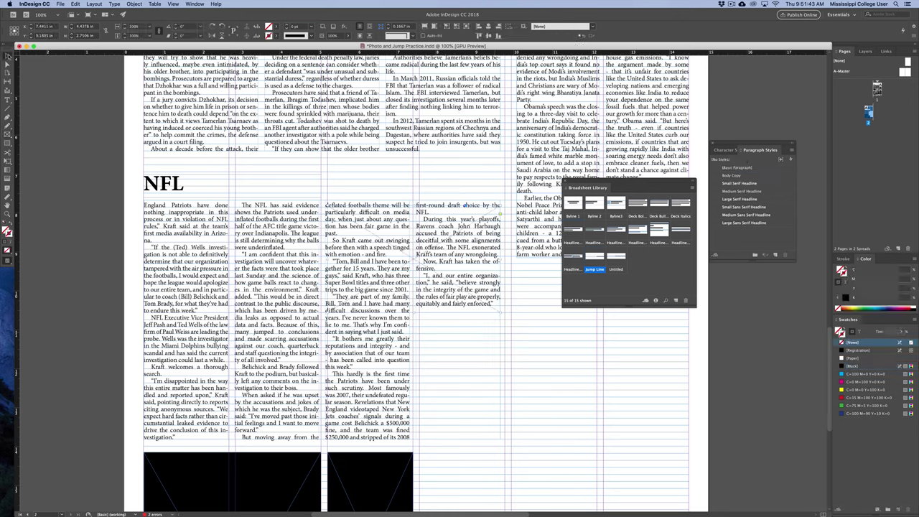
left_click(277, 27)
left_click(212, 72)
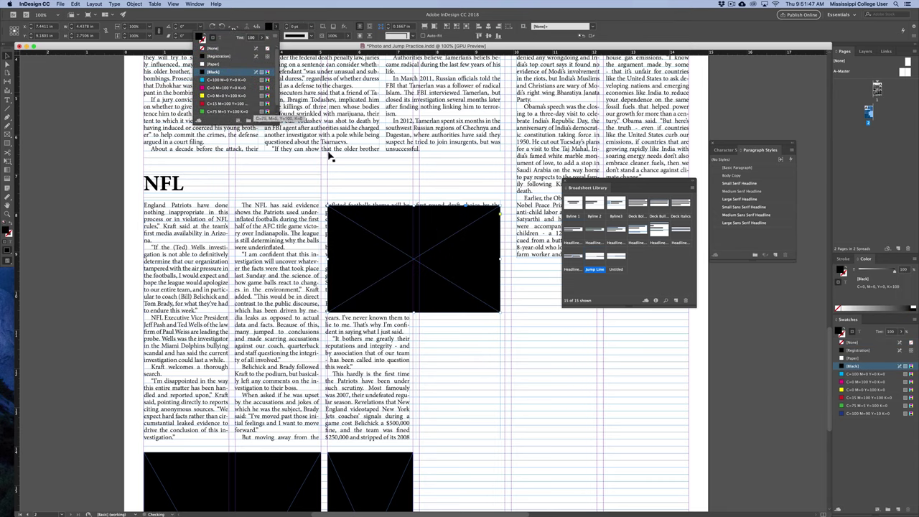
Align the black frame with the top and sides of the NFL story's last two columns, about 4.48 in wide, with the text wrapping around it
left_click_drag(384, 220, 380, 212)
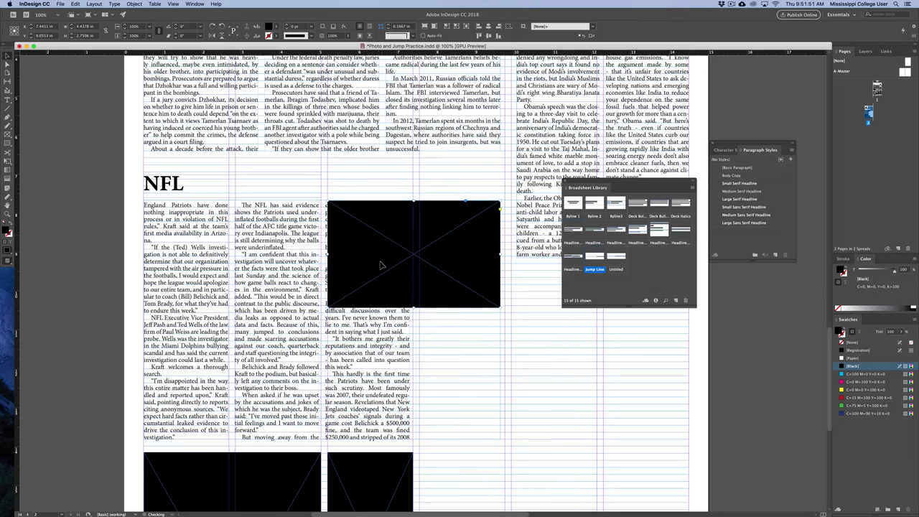
key("Left")
key("Left")
key("Left")
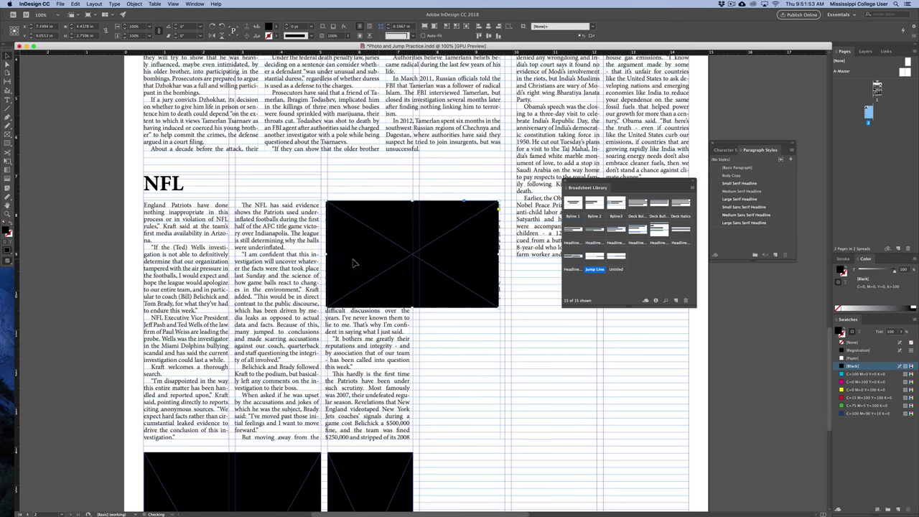
left_click_drag(500, 254, 503, 254)
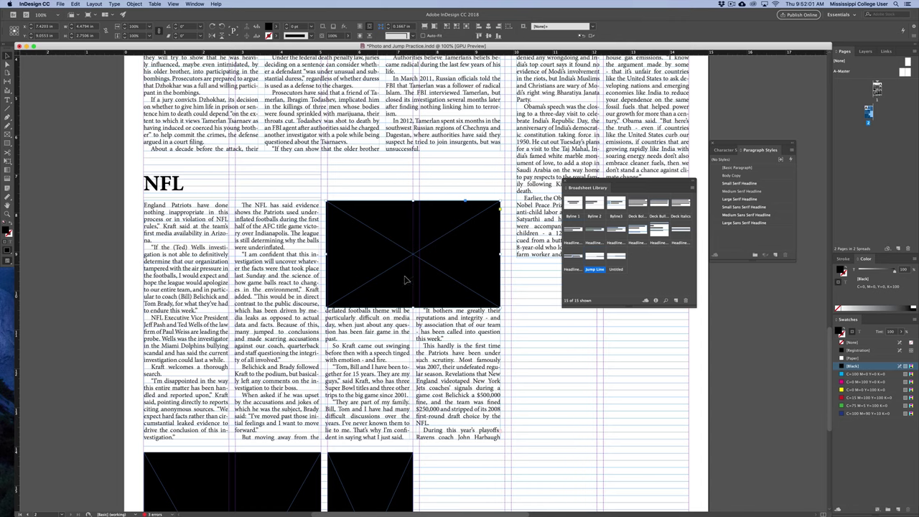
Place NFL Apology.jpg in the black frame and fit the image to fill the frame proportionally
left_click(60, 4)
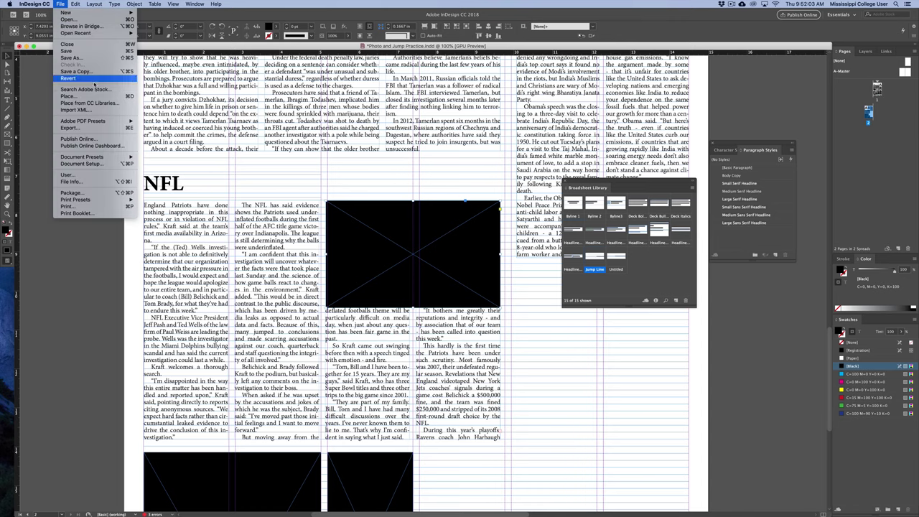
left_click(104, 95)
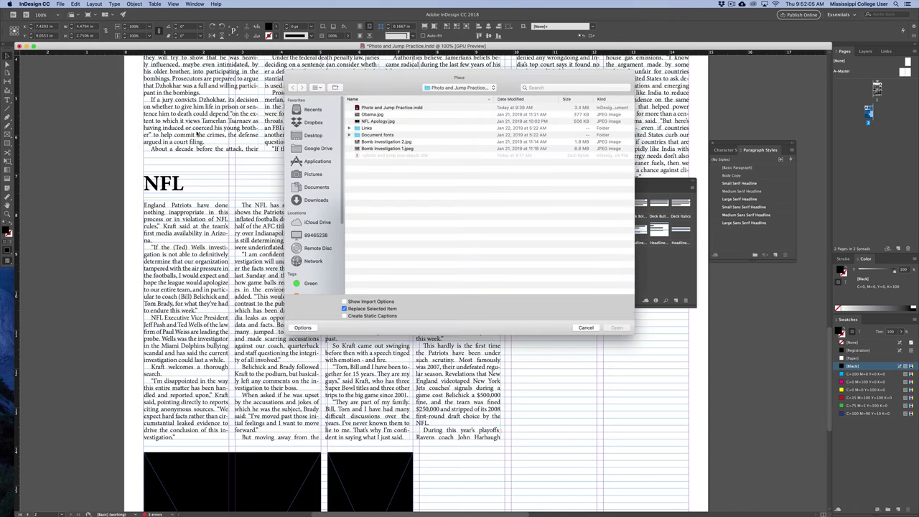
left_click(378, 122)
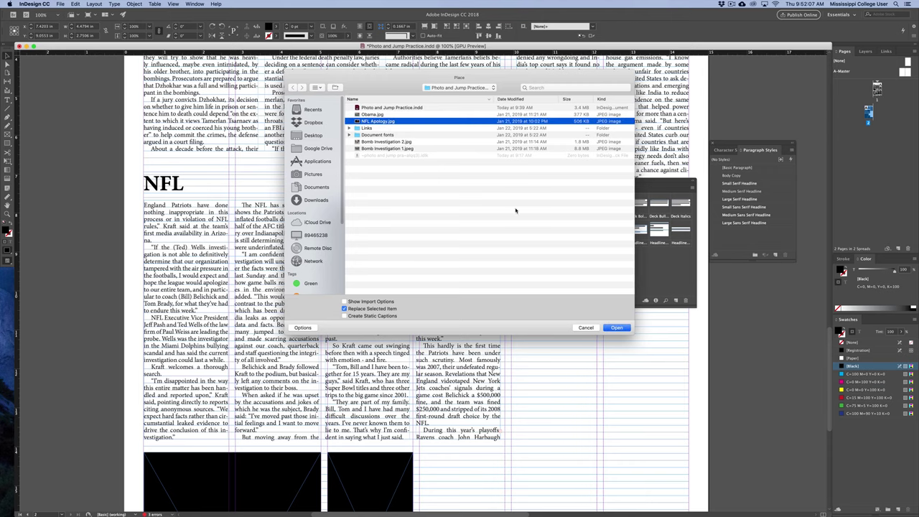
left_click(617, 328)
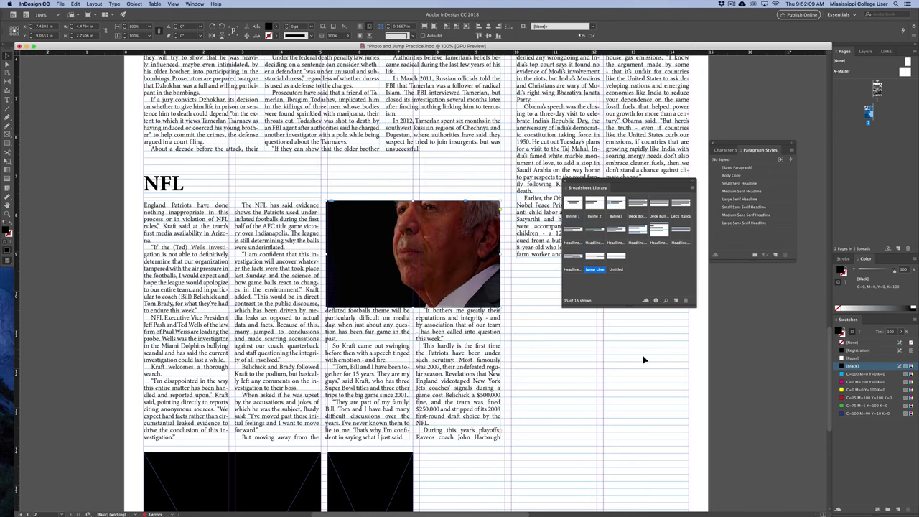
left_click(428, 33)
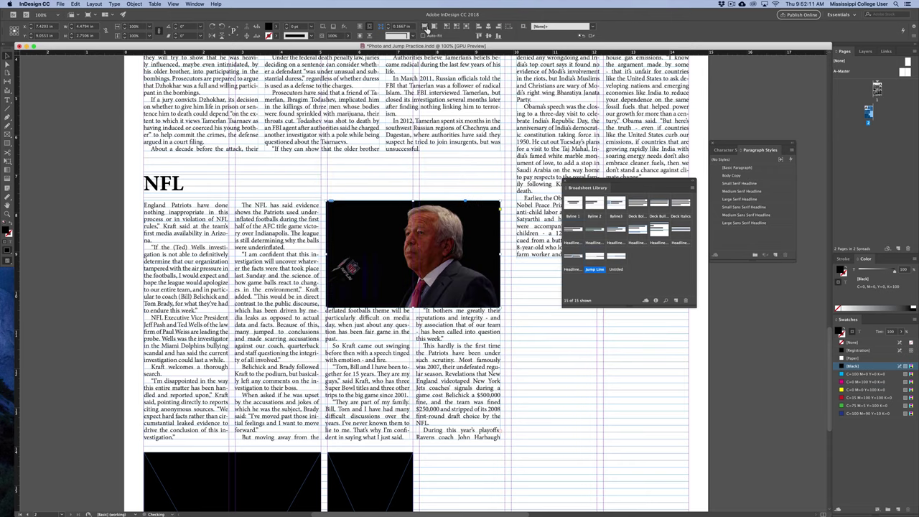
left_click(417, 202)
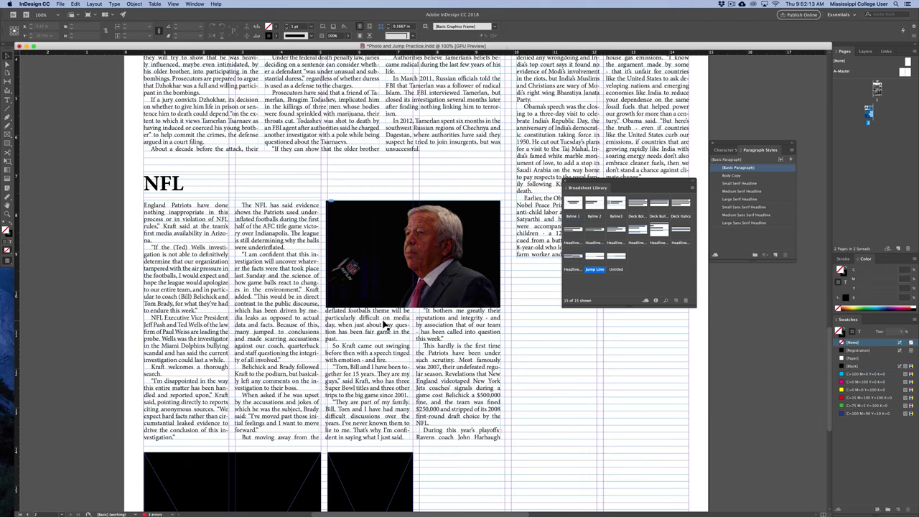
Copy the Obama photo's caption and credit frame from page 1 and paste it near the NFL photo on page 2
scroll(434, 323, "up", 10)
scroll(438, 258, "right", 4)
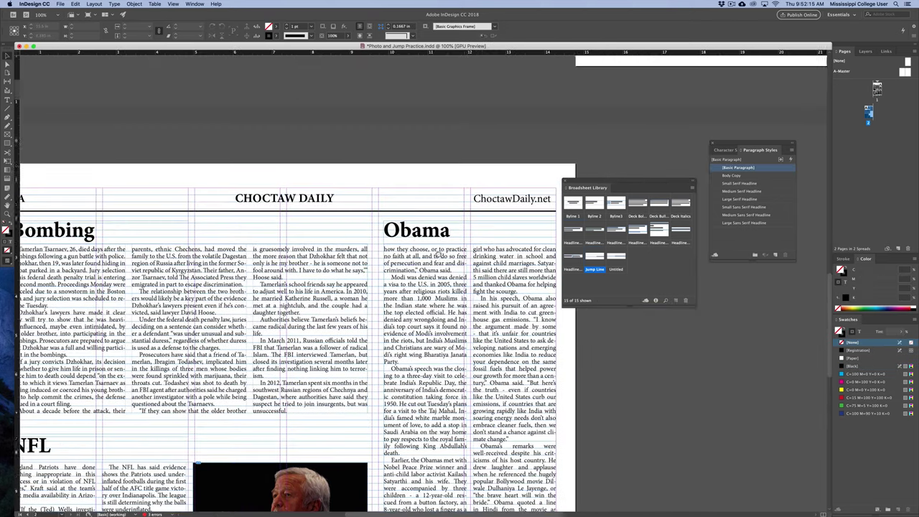
scroll(438, 251, "up", 8)
scroll(423, 248, "right", 8)
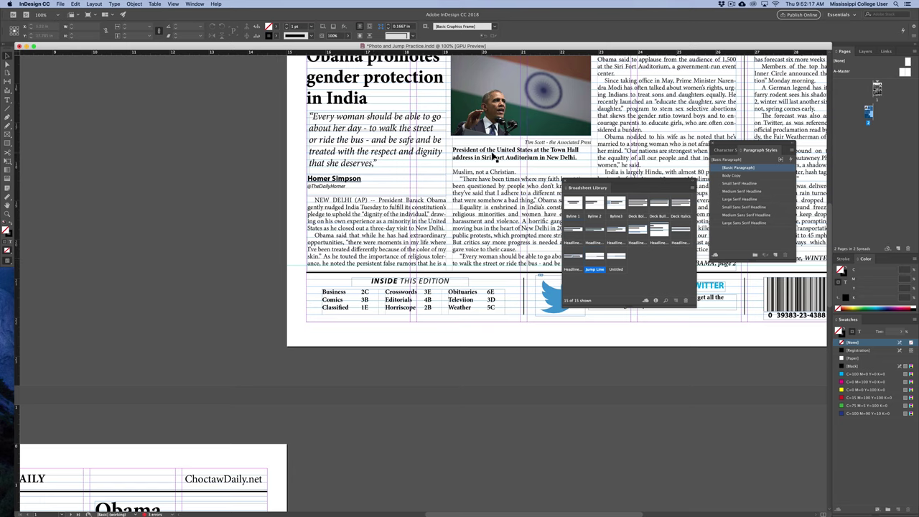
left_click(470, 157)
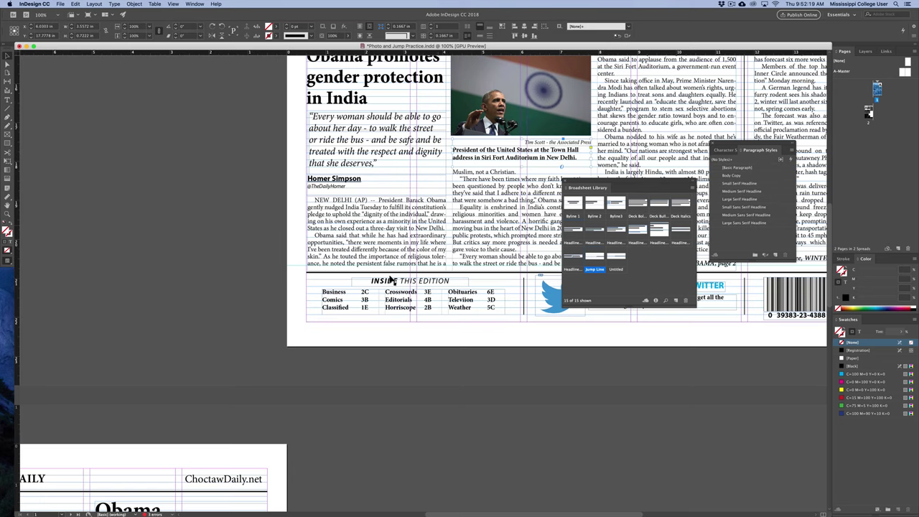
scroll(391, 280, "down", 10)
scroll(391, 280, "left", 8)
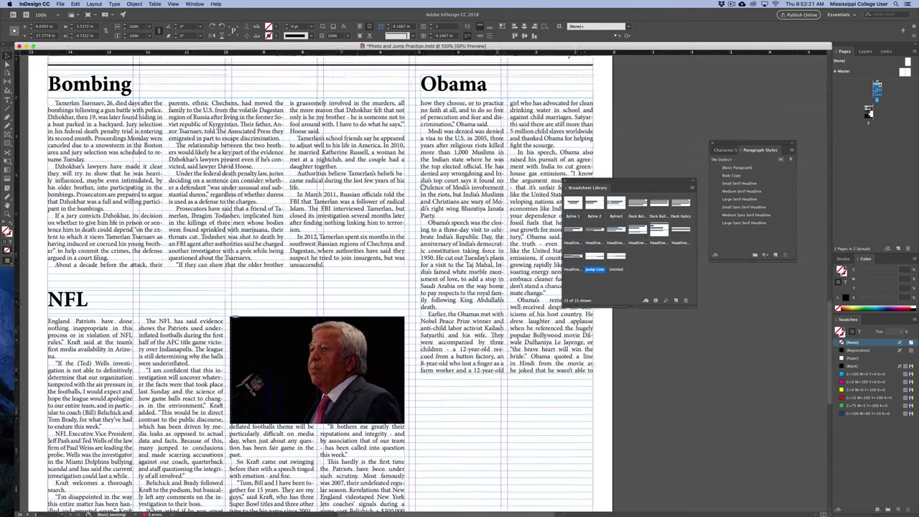
scroll(395, 253, "down", 8)
scroll(395, 252, "left", 3)
key("ctrl+v")
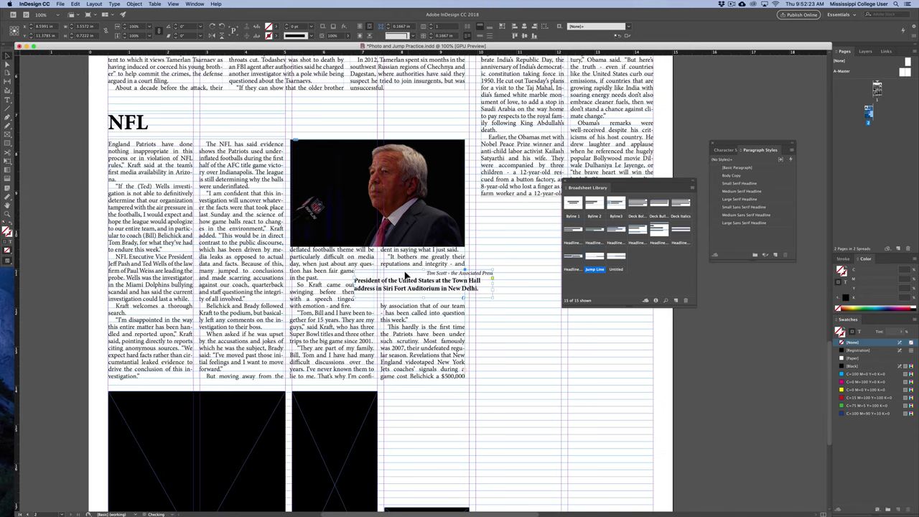
Move the pasted caption directly beneath the NFL photo, widen it to the photo's width of about 4.48 in, and nudge it up
left_click_drag(405, 275, 343, 256)
left_click_drag(429, 265, 465, 265)
key("Up")
key("Up")
key("Up")
key("Up")
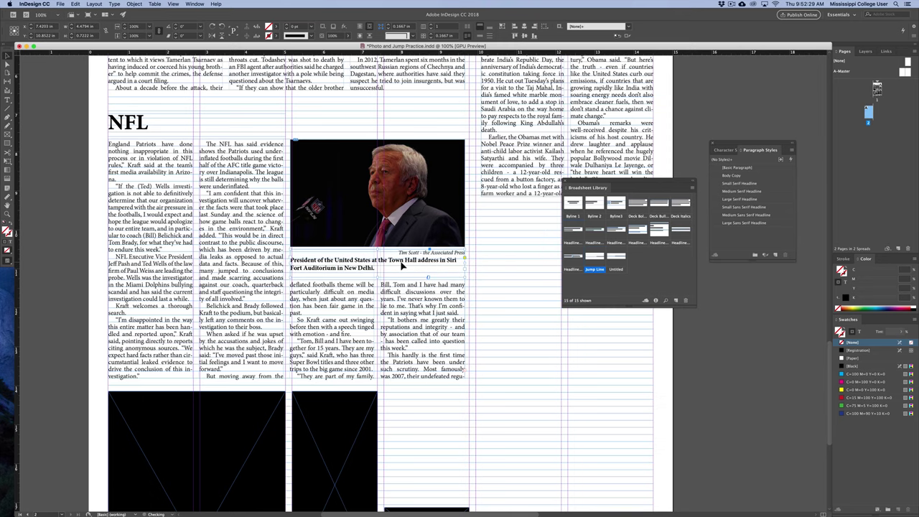
Switch page 2 to preview display and examine the pasted caption and credit line beneath the NFL photo
key("w")
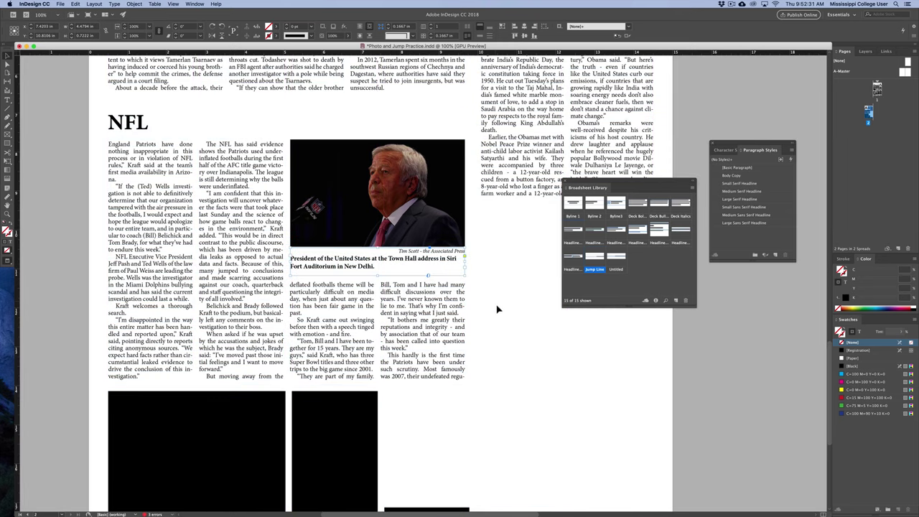
left_click(496, 312)
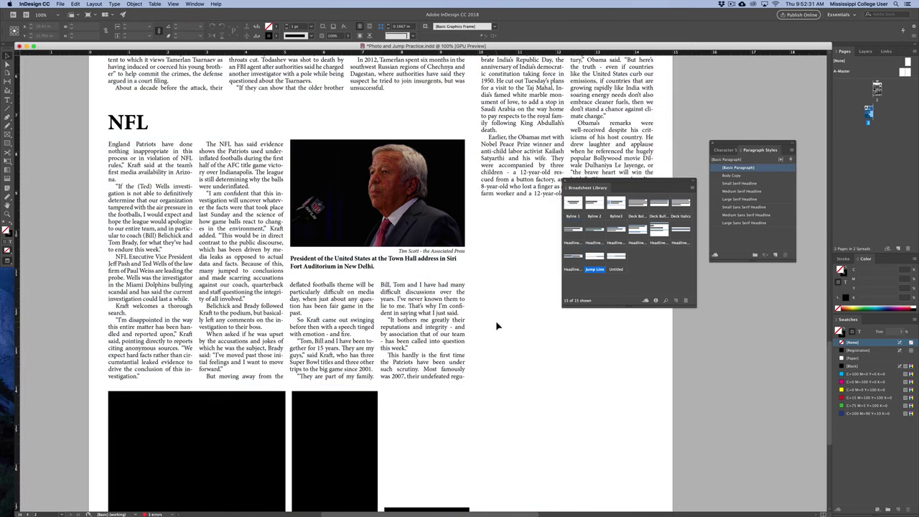
double_click(354, 264)
left_click_drag(400, 252, 467, 252)
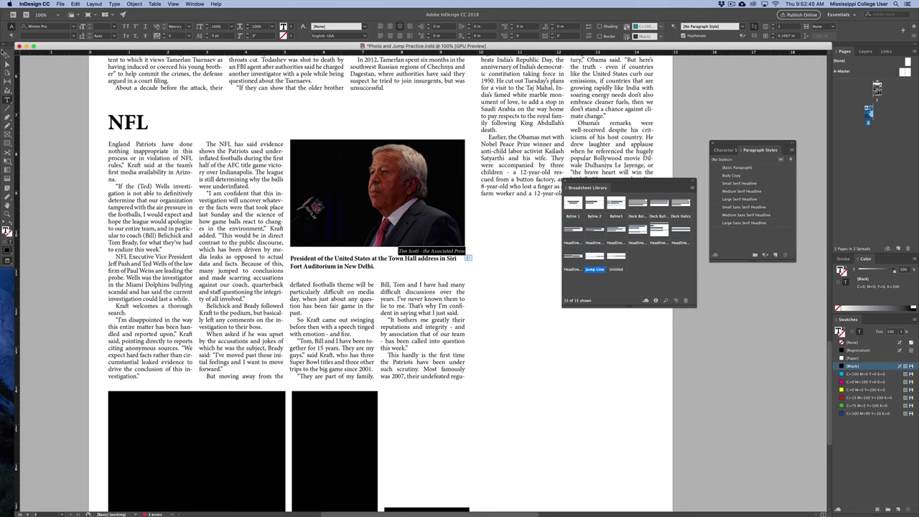
left_click(7, 56)
left_click(45, 82)
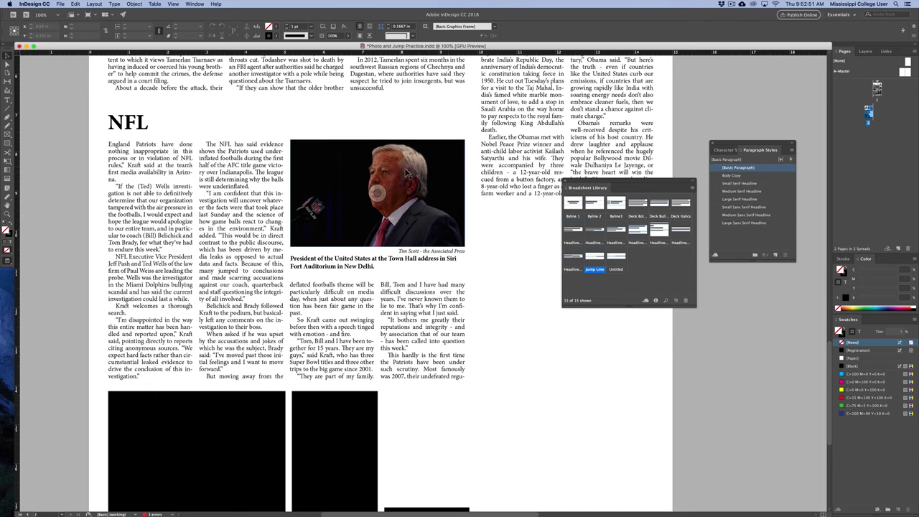
Open NFL Apology.jpg from the desktop's Photo and Jump Practice Folder in Photoshop
key("ctrl+Up")
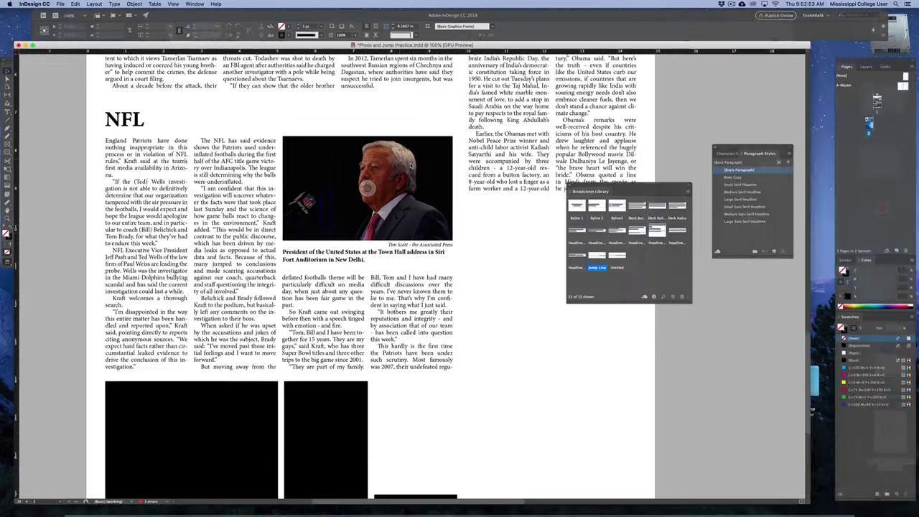
left_click(541, 289)
key("ctrl+Up")
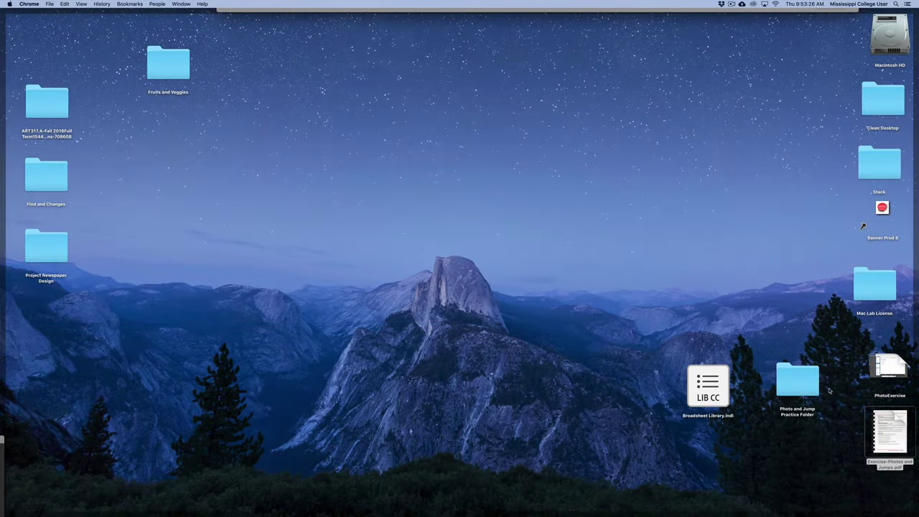
double_click(798, 384)
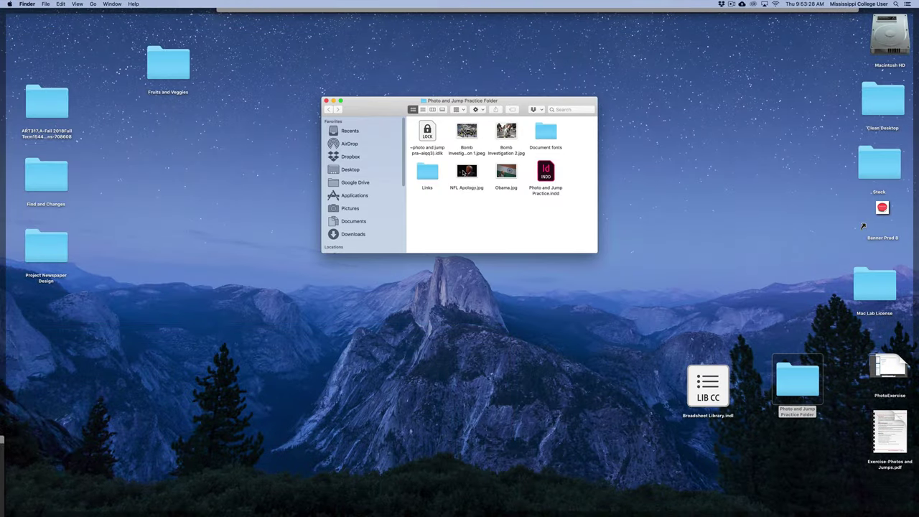
left_click(472, 188)
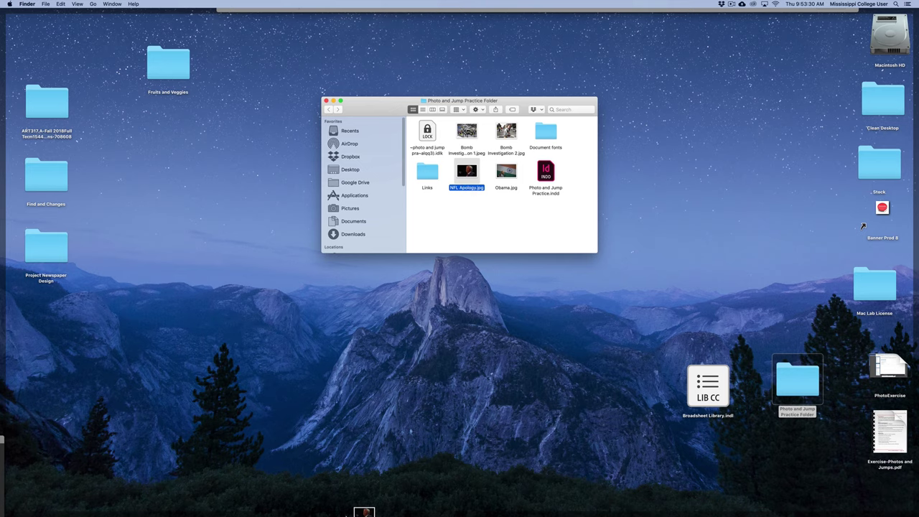
mouse_move(361, 511)
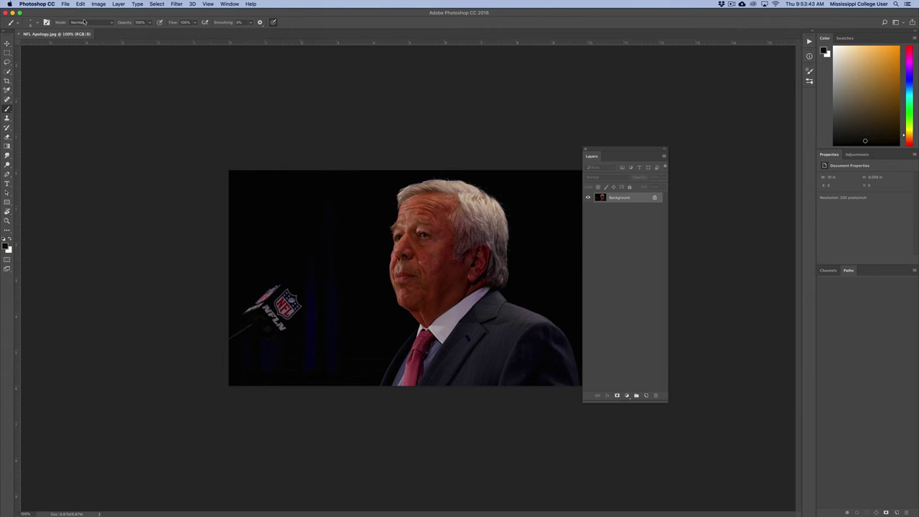
Display the file info of NFL Apology.jpg and copy its author credit, "Photo by Getty Images"
left_click(64, 3)
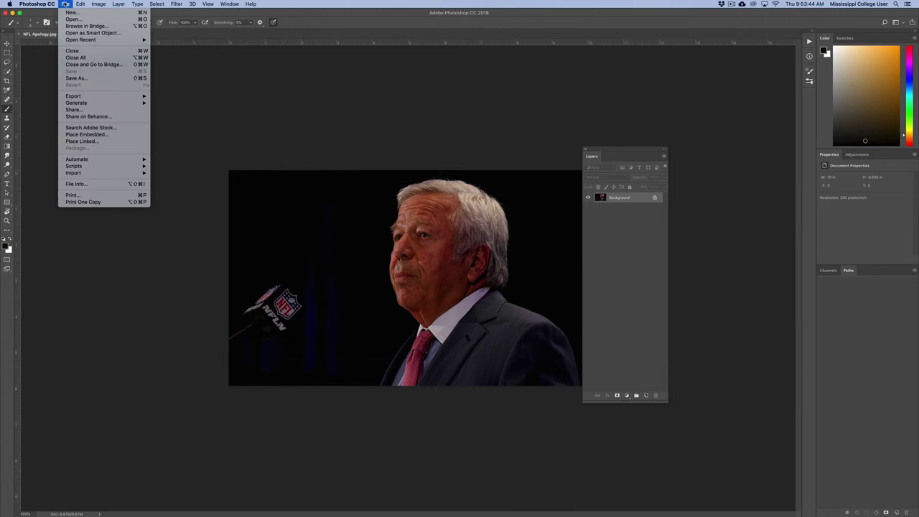
left_click(84, 186)
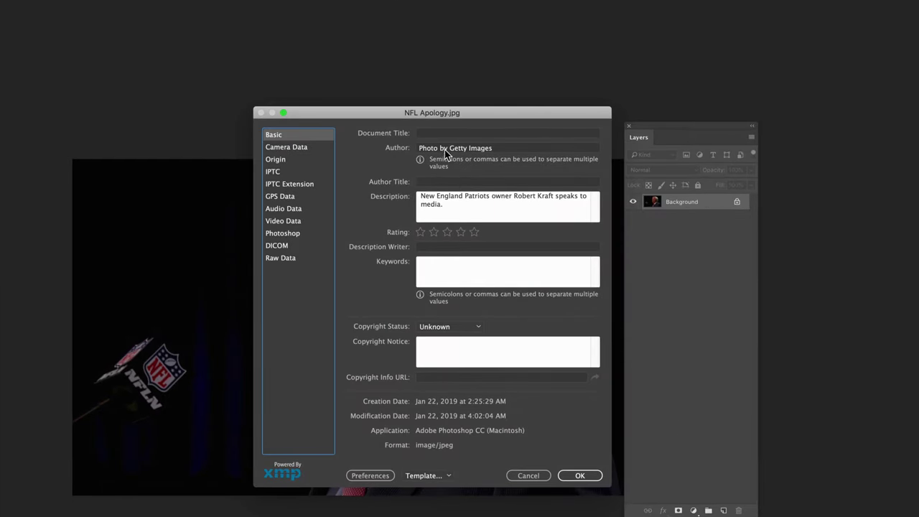
triple_click(445, 149)
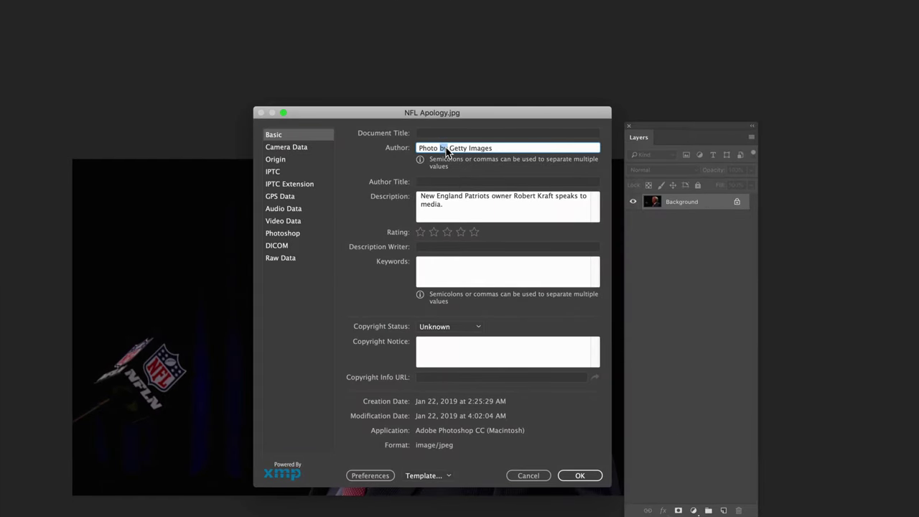
triple_click(445, 204)
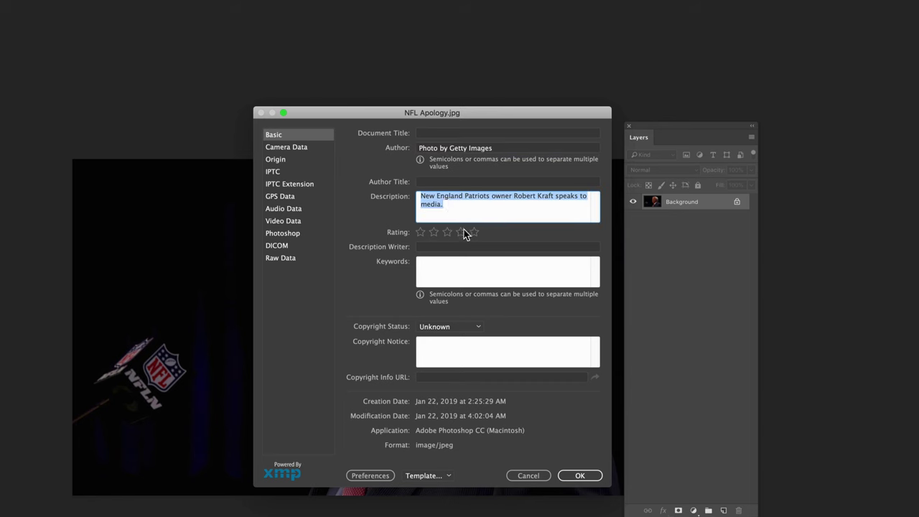
triple_click(433, 149)
key("super+c")
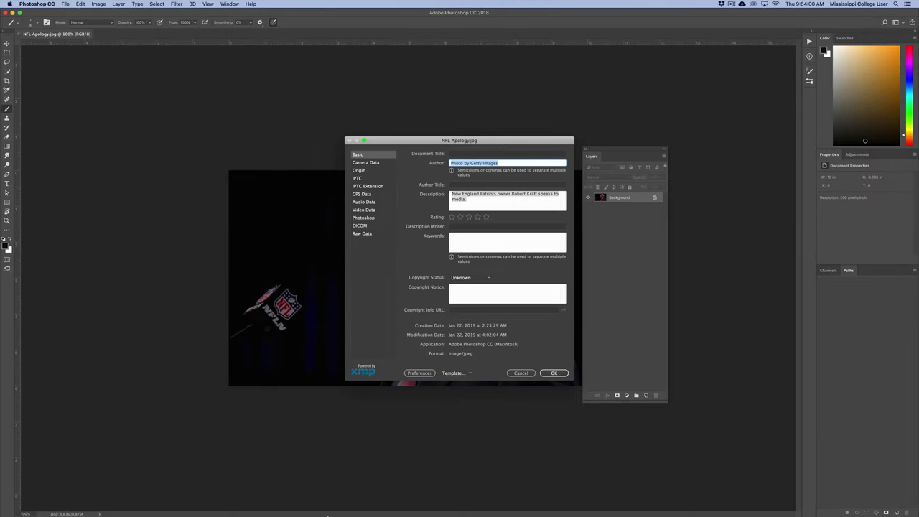
Switch to InDesign and replace the credit line under the NFL photo with the copied "Photo by Getty Images"
mouse_move(277, 503)
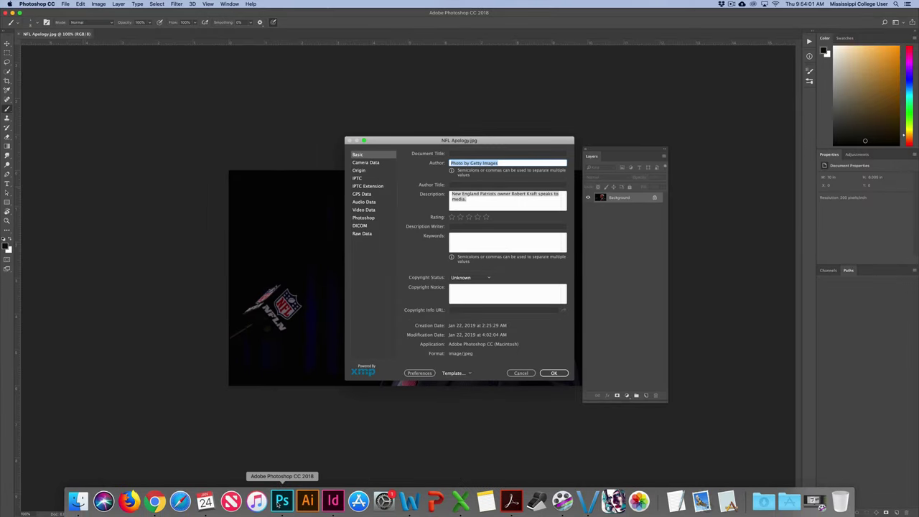
left_click(333, 502)
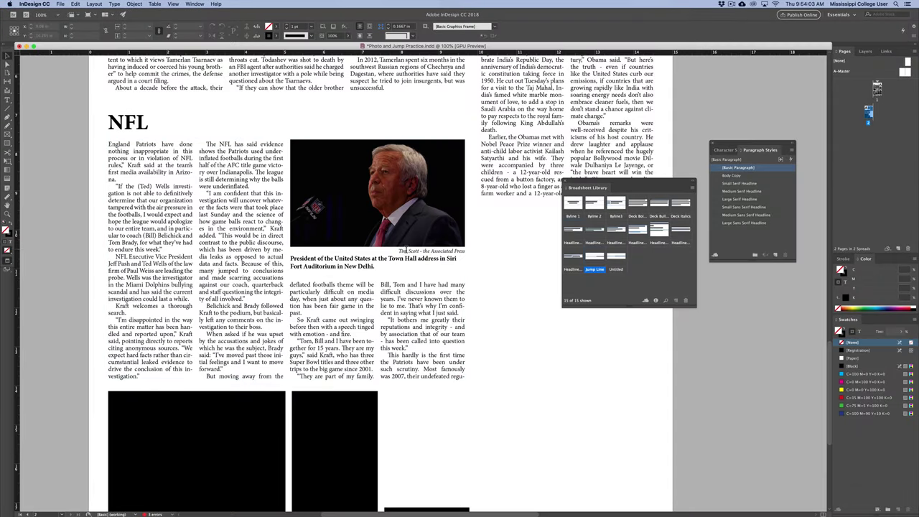
double_click(406, 250)
left_click_drag(398, 251, 457, 251)
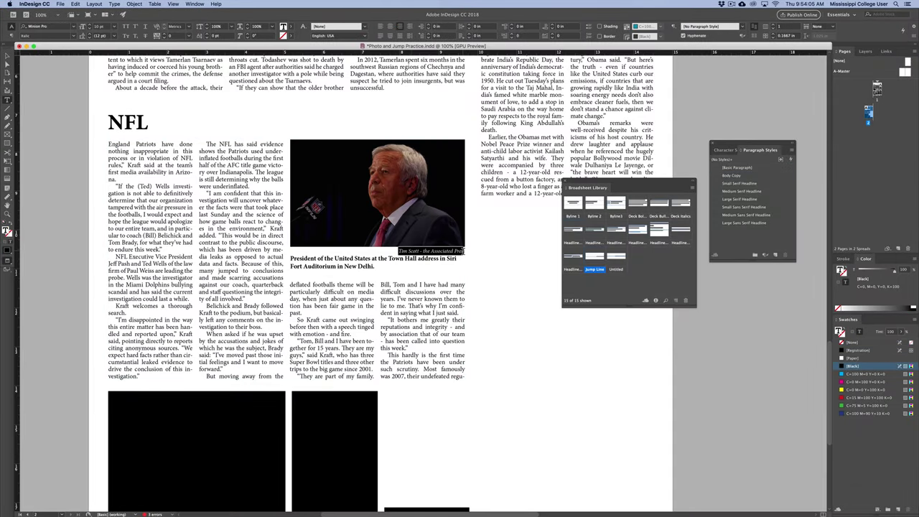
key("super+v")
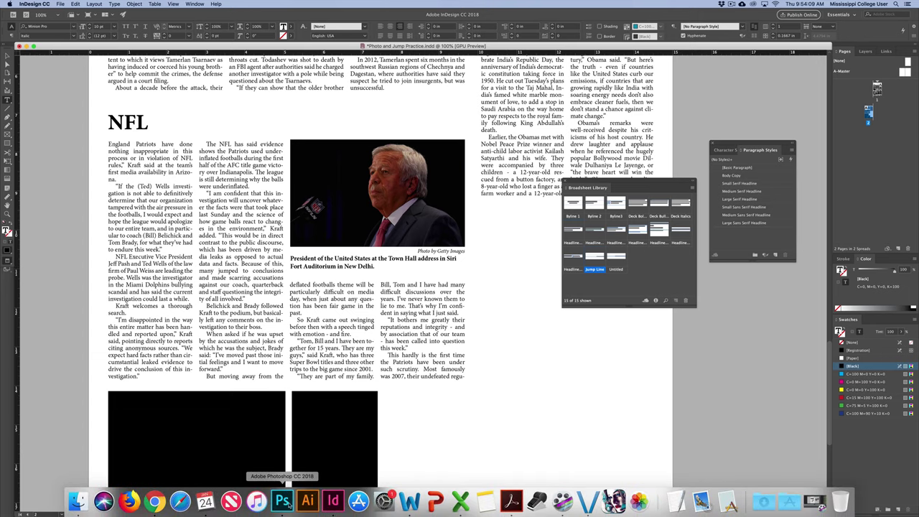
Copy the photo's description from its file info in Photoshop and replace the caption under the NFL photo in InDesign with it
left_click(281, 508)
left_click(464, 196)
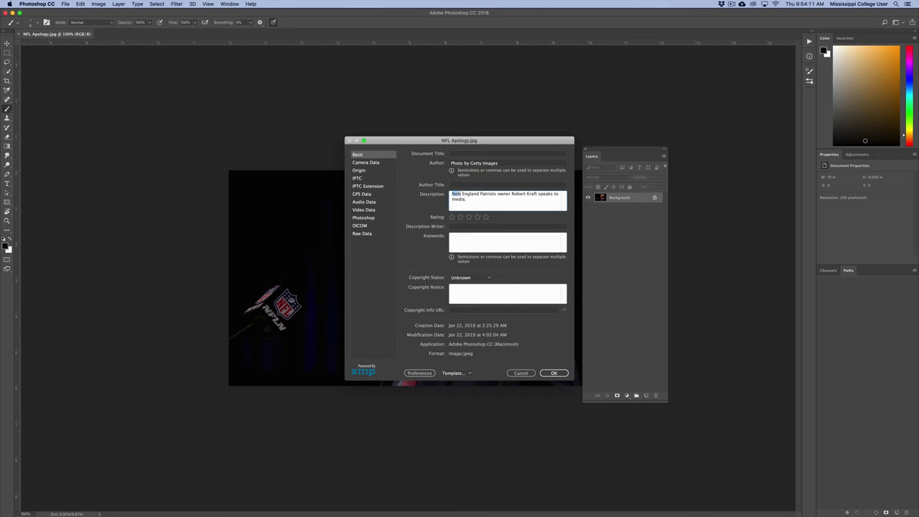
triple_click(460, 194)
key("super+c")
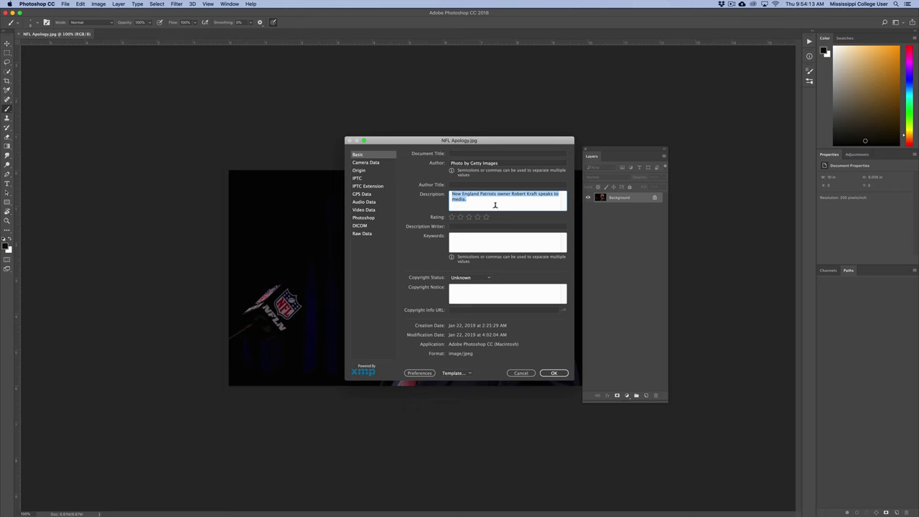
left_click(333, 502)
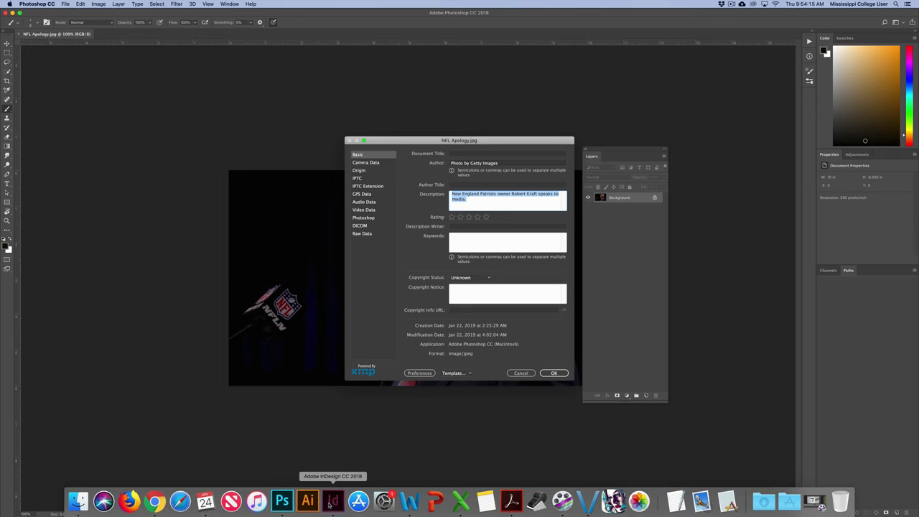
left_click_drag(291, 260, 377, 267)
key("super+v")
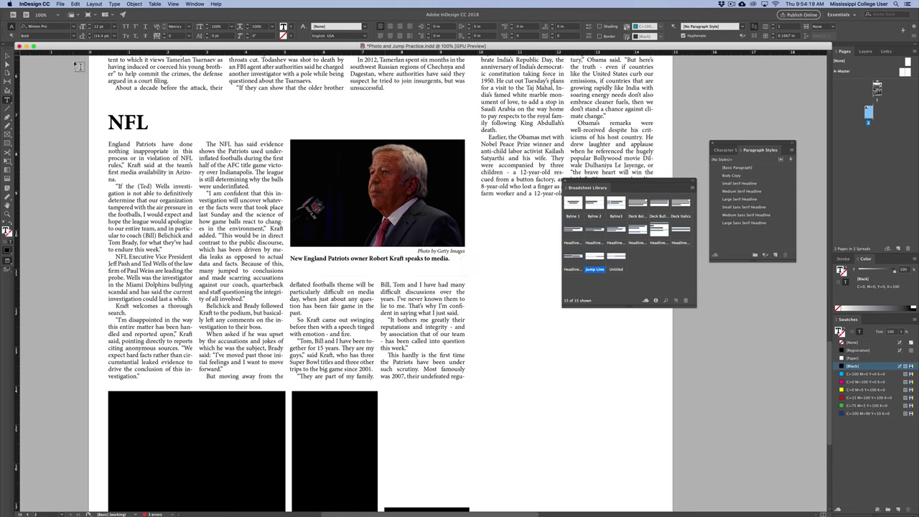
Shorten the NFL caption frame to about 0.47 in high so the story text moves up beneath it
left_click(9, 57)
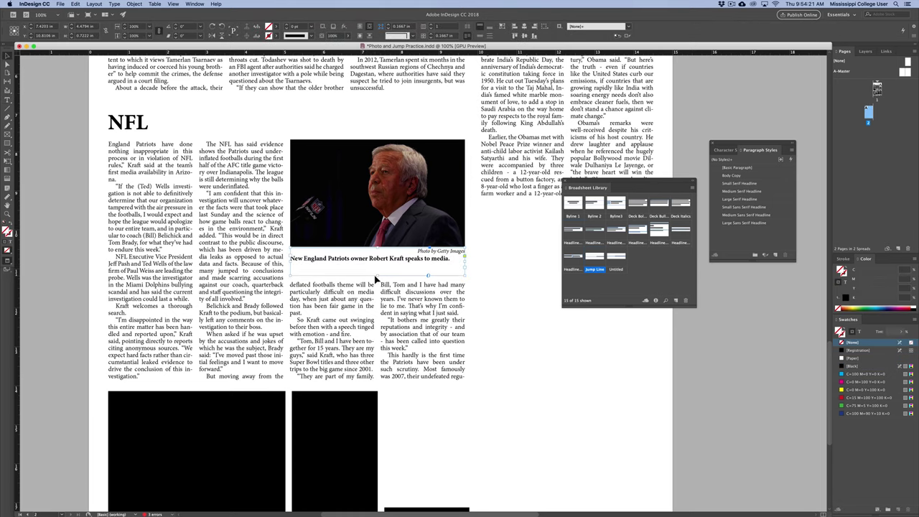
left_click_drag(379, 277, 380, 266)
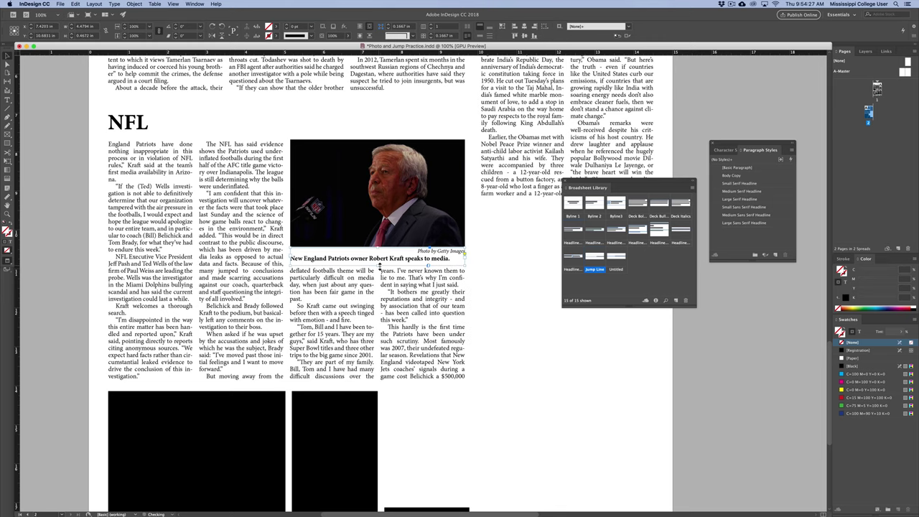
left_click(519, 354)
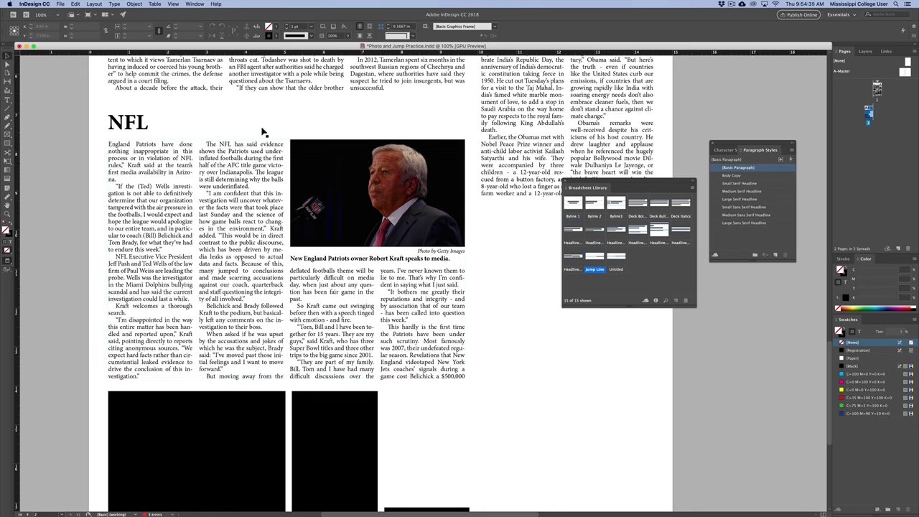
Switch back to Photoshop and close the file info of NFL Apology.jpg without saving changes to it
left_click(377, 197)
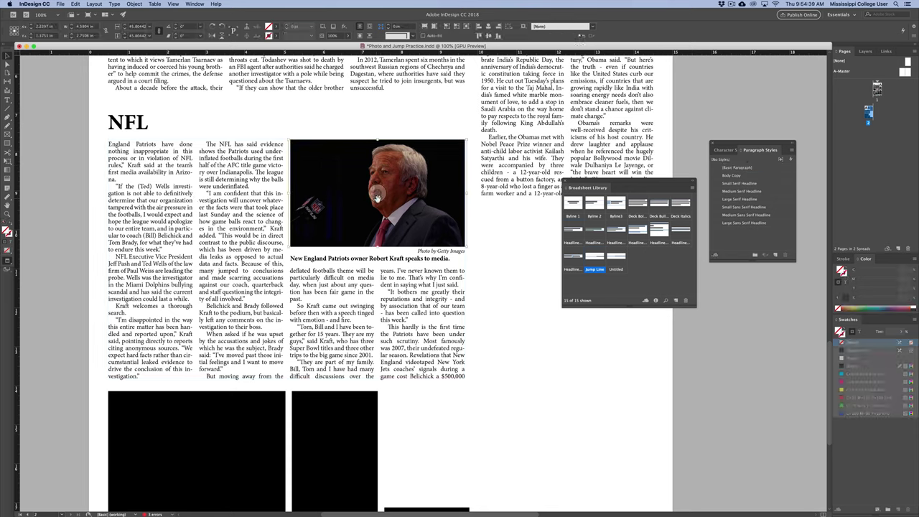
key("ctrl+Up")
left_click(545, 179)
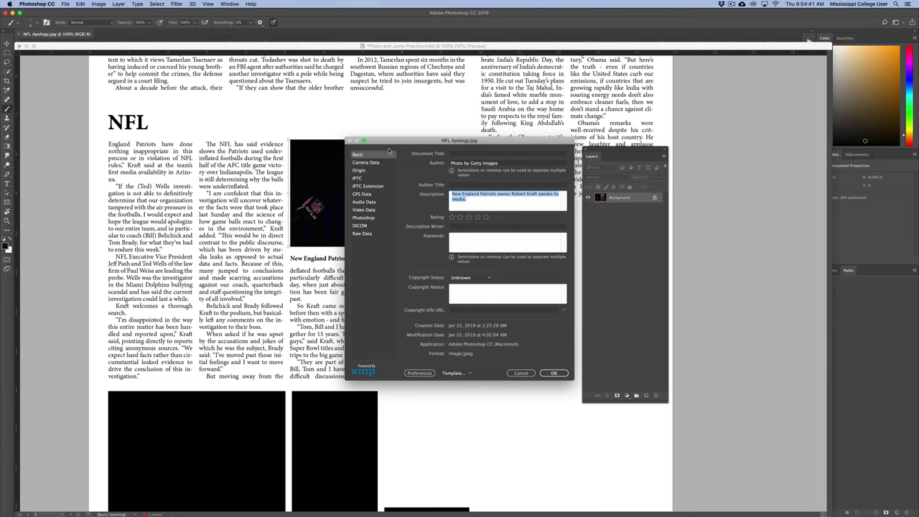
key("ctrl+Up")
left_click(380, 150)
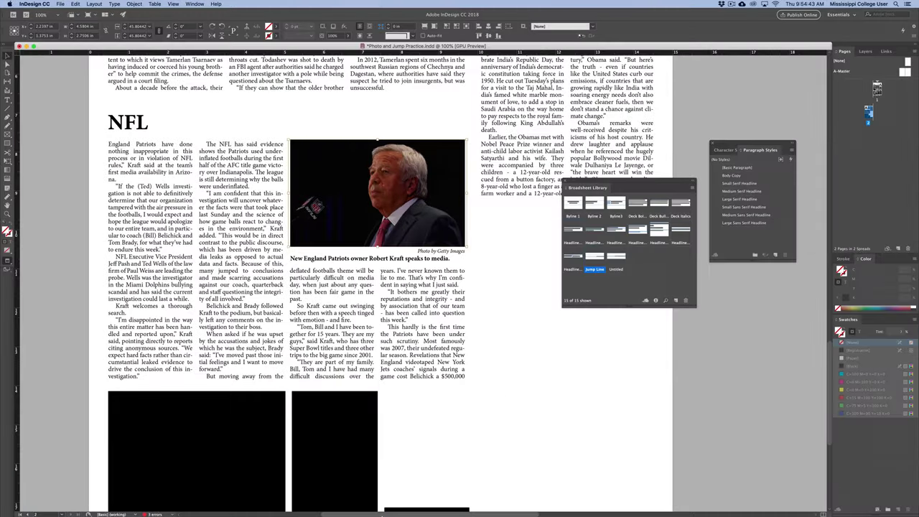
left_click(308, 498)
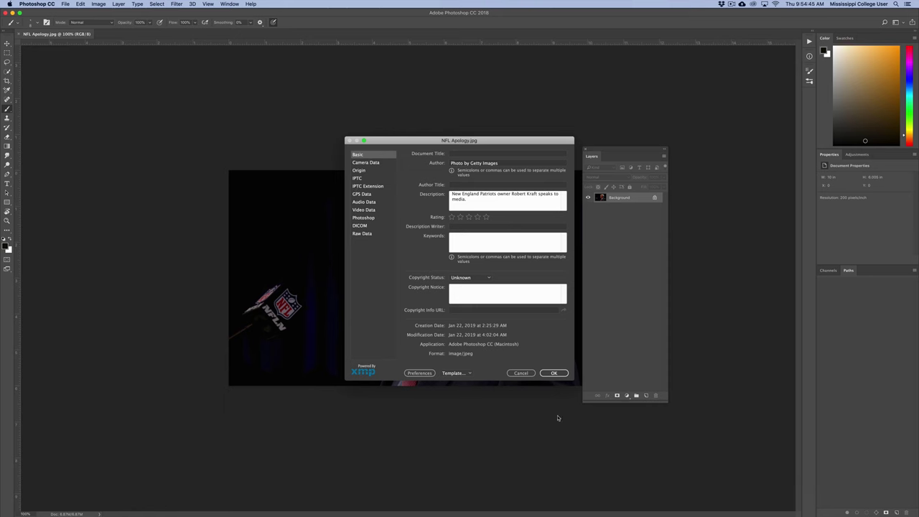
left_click(521, 373)
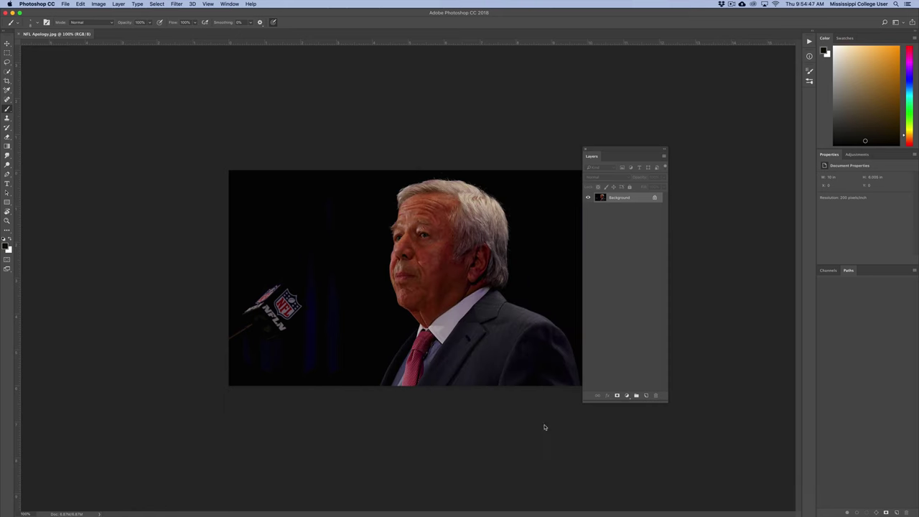
Convert NFL Apology.jpg to grayscale, discarding its color information, and save the file
left_click(98, 5)
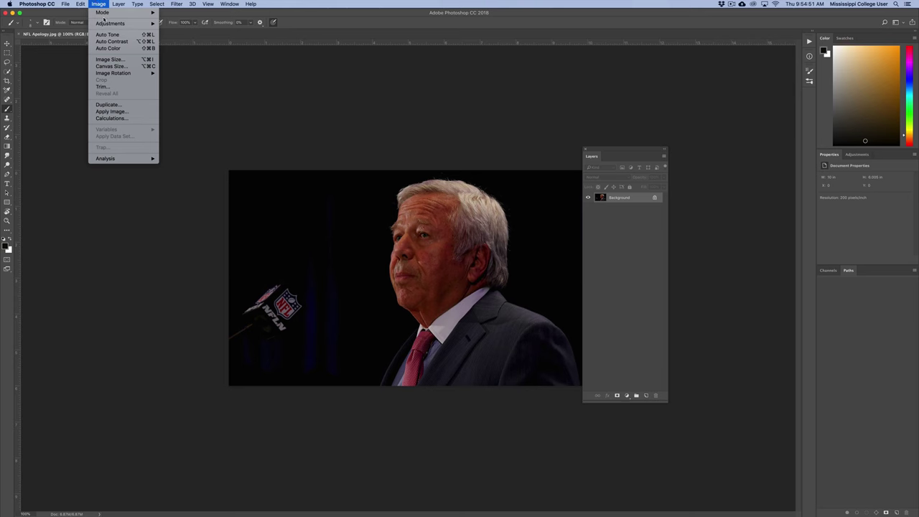
mouse_move(102, 13)
left_click(178, 21)
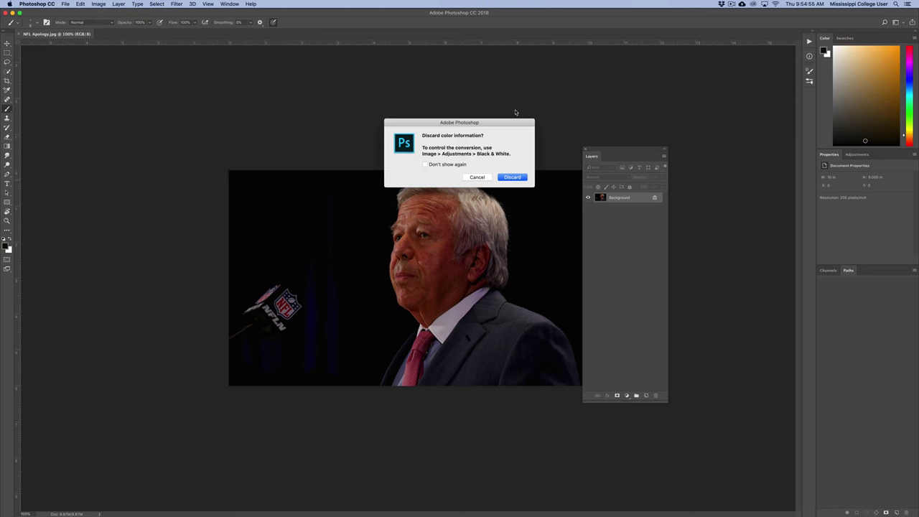
left_click(502, 176)
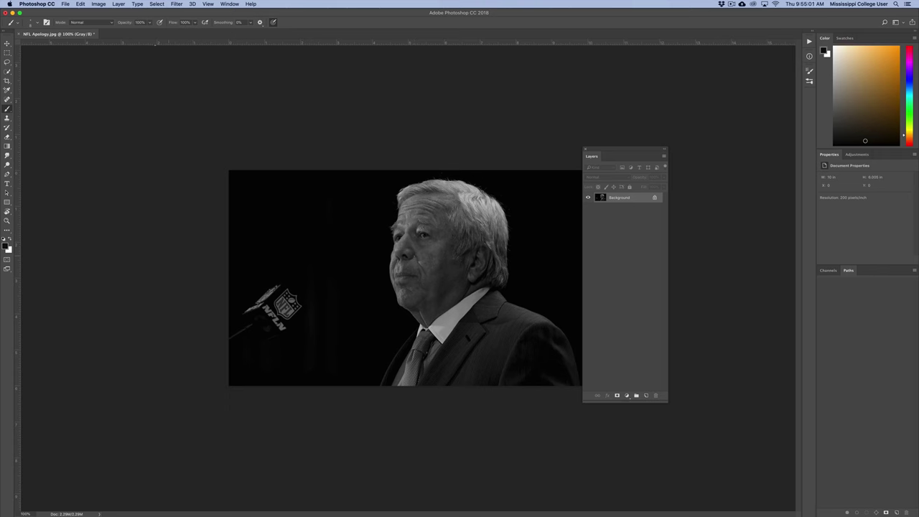
left_click(65, 3)
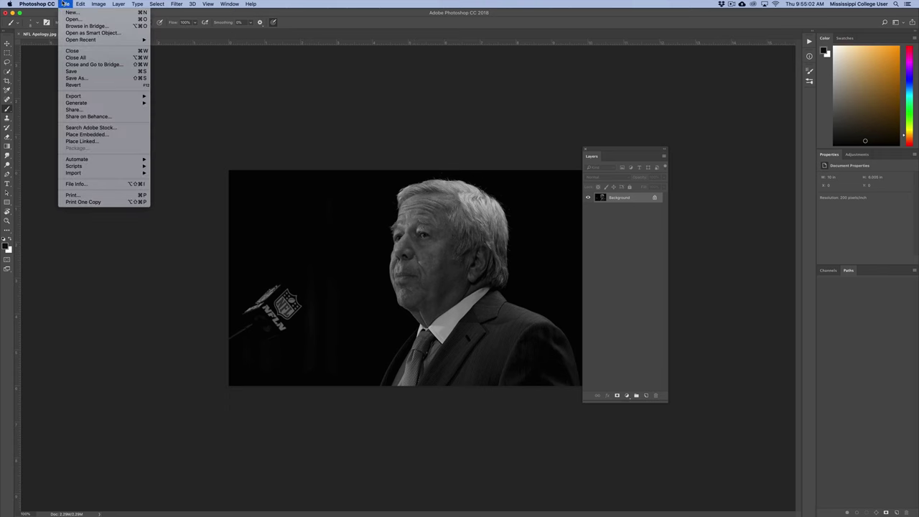
left_click(85, 72)
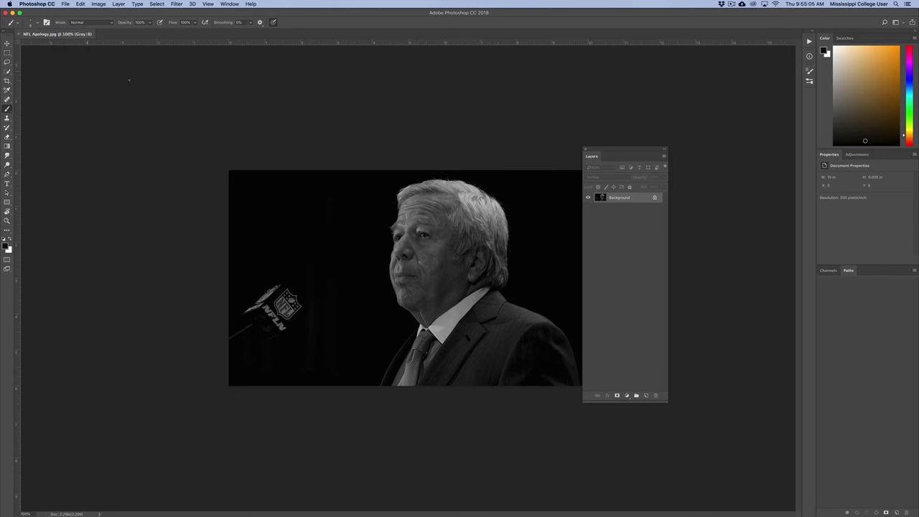
Close the photo in Photoshop, switch to InDesign, and update the modified NFL Apology.jpg link to show the grayscale version
key("super+w")
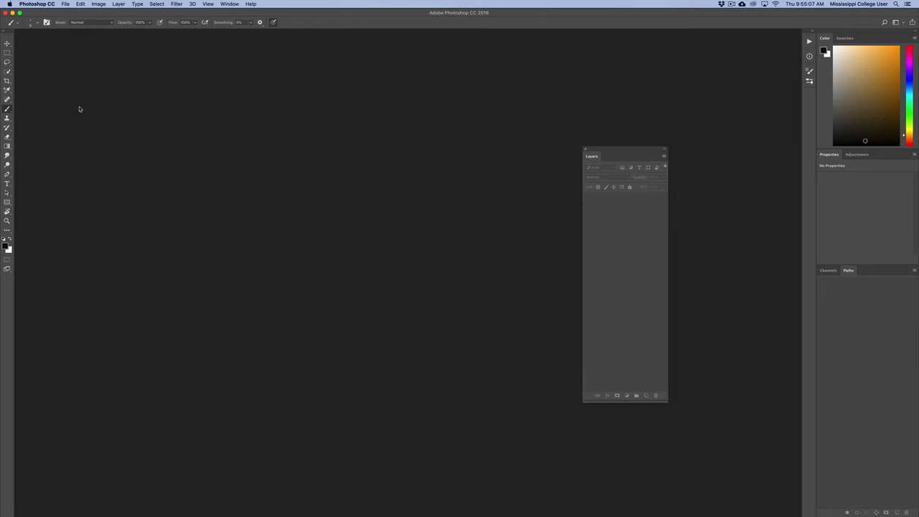
left_click(333, 501)
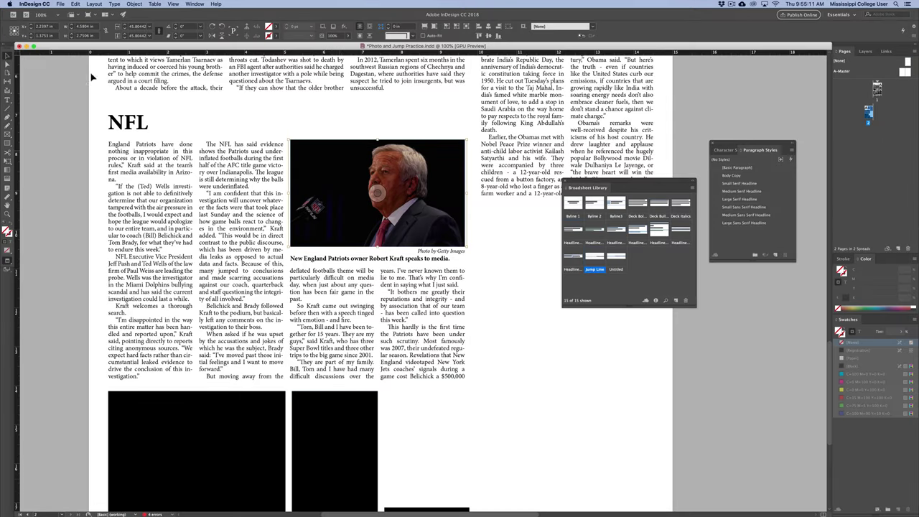
left_click(62, 96)
key("w")
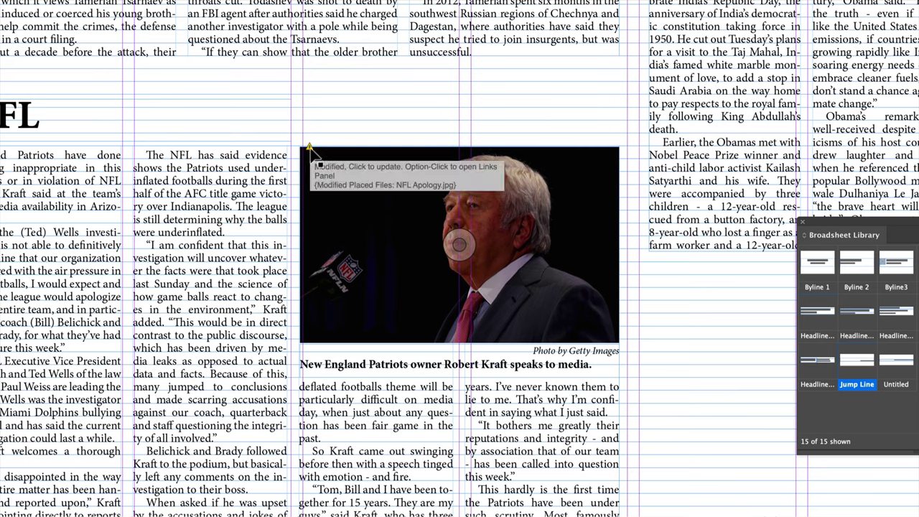
left_click(310, 148)
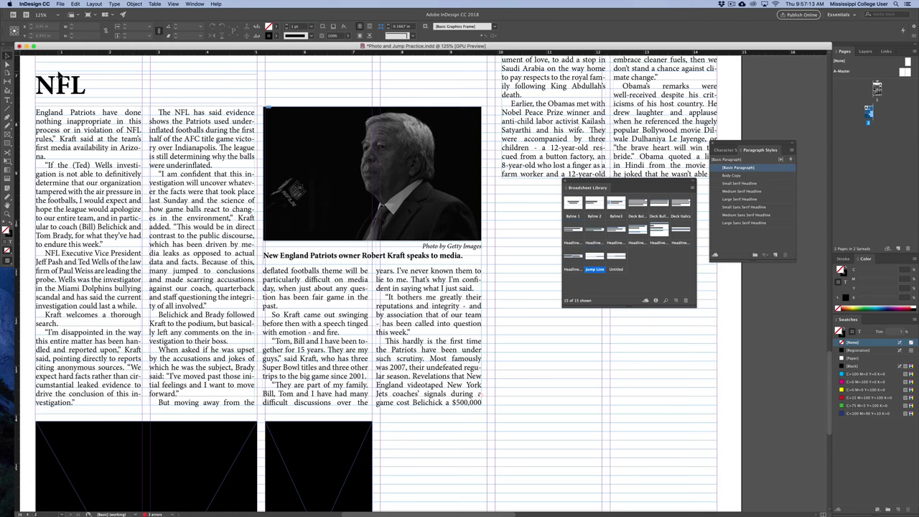
key("super+0")
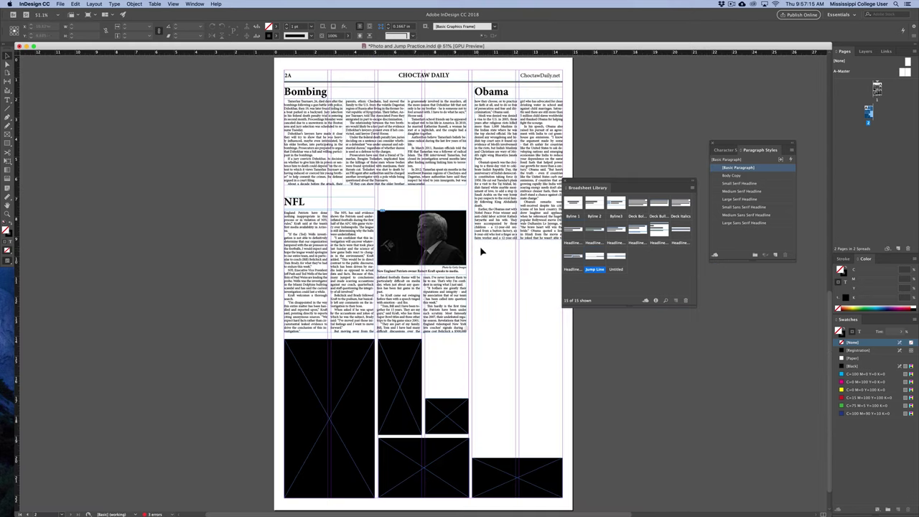
Flow the overset text of the page 1 Phill winter story into a two-column frame below the page 2 Obama story, shortening it to balance the text
scroll(515, 172, "up", 10)
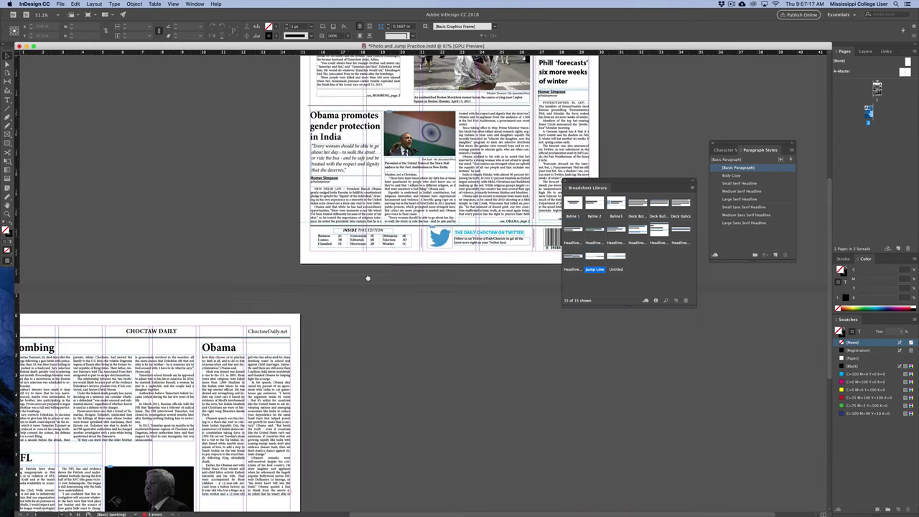
scroll(353, 288, "down", 1)
left_click(509, 285)
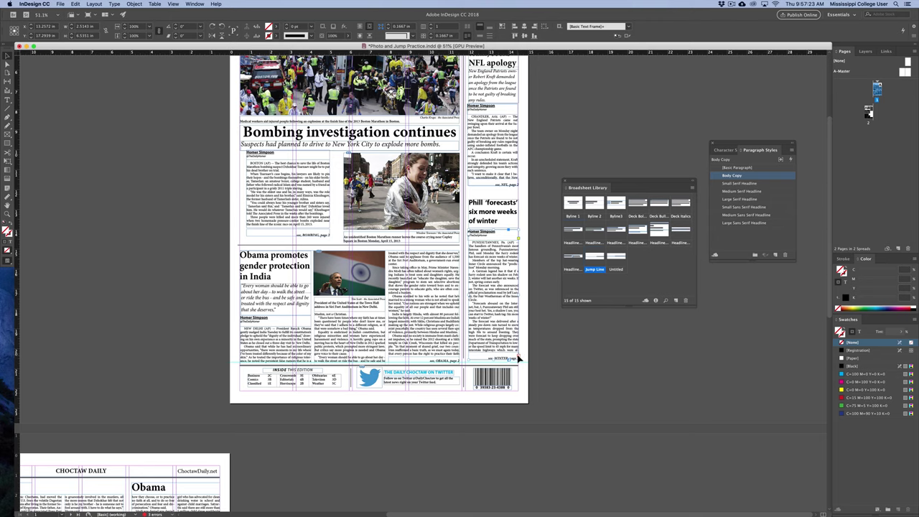
left_click_drag(368, 416, 503, 145)
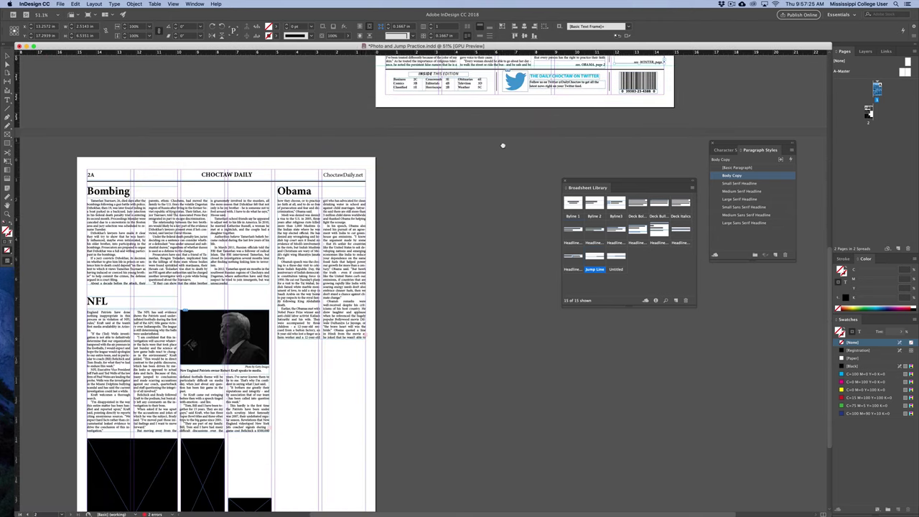
left_click_drag(387, 274, 454, 148)
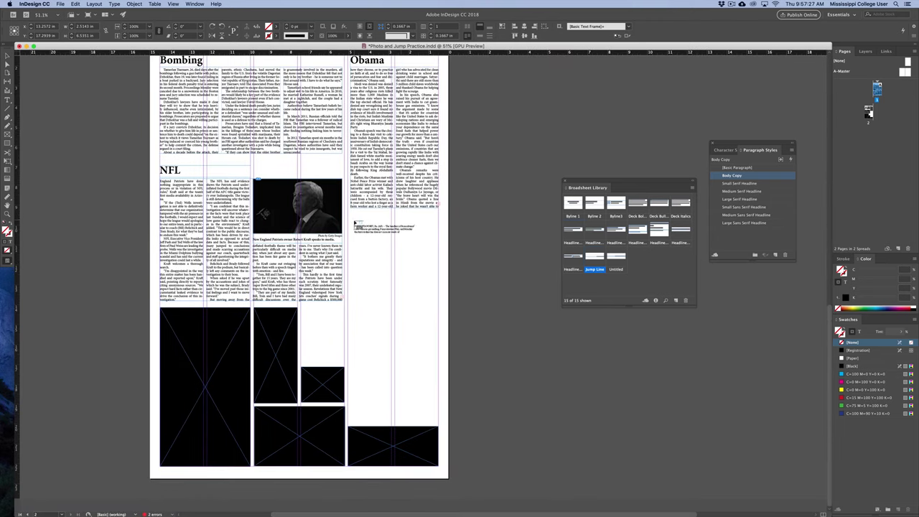
left_click_drag(351, 239, 440, 423)
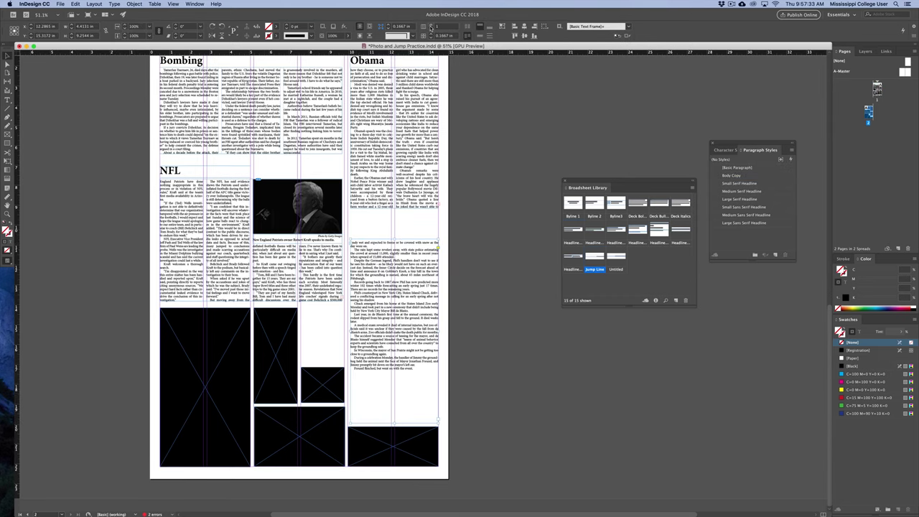
left_click(431, 25)
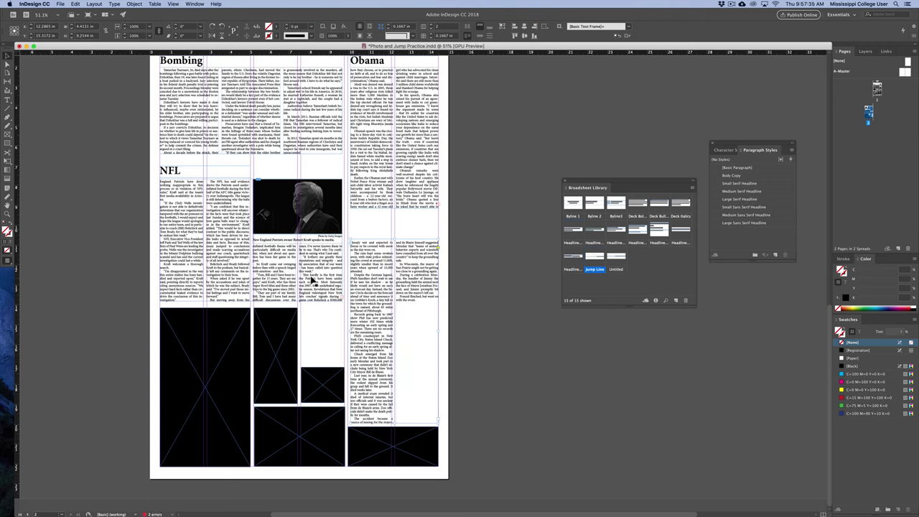
left_click_drag(396, 424, 395, 366)
Duplicate the page 2 Obama headline above the continued winter story and change its text to "Weather"
left_click_drag(365, 61, 364, 234)
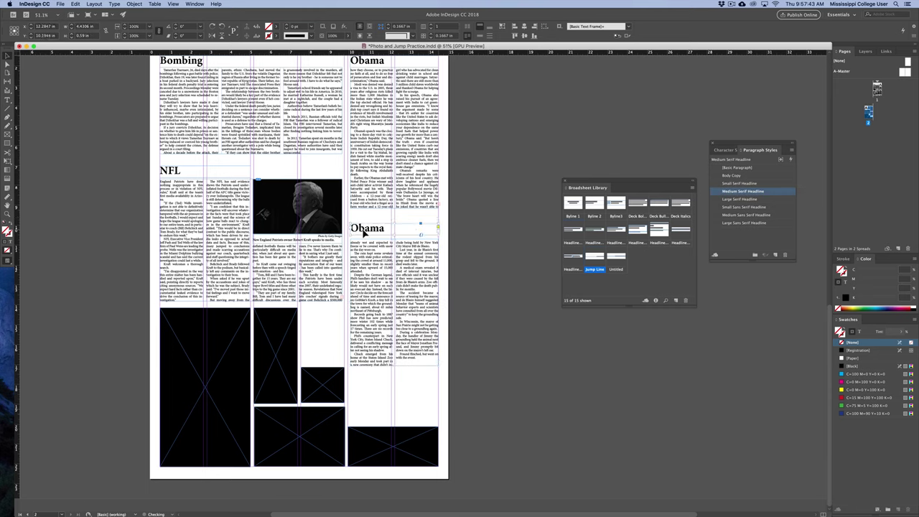
double_click(364, 233)
key("super+a")
type("wea")
key("BackSpace")
key("BackSpace")
key("BackSpace")
type("Weat")
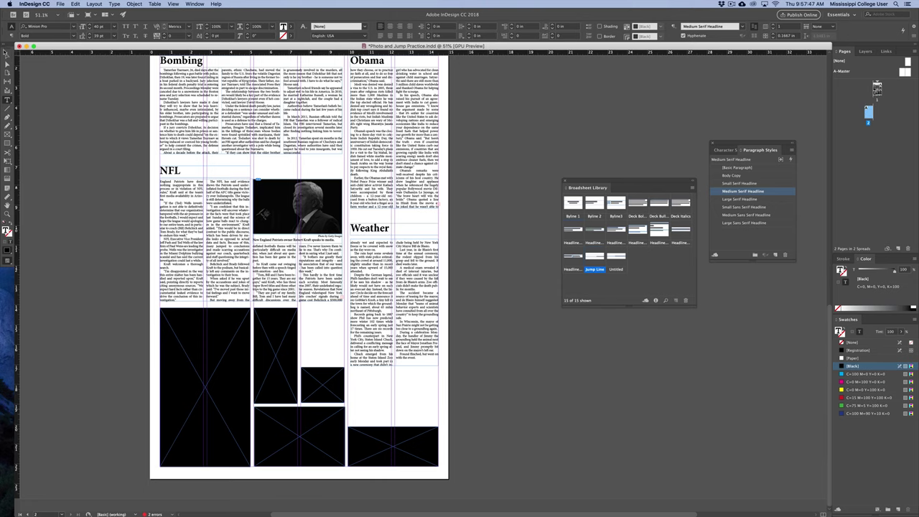
left_click(7, 55)
left_click(87, 120)
Preview page 2 without guides and shorten the Weather story frame slightly so its two columns end level
key("w")
scroll(123, 154, "left", 5)
scroll(123, 153, "up", 2)
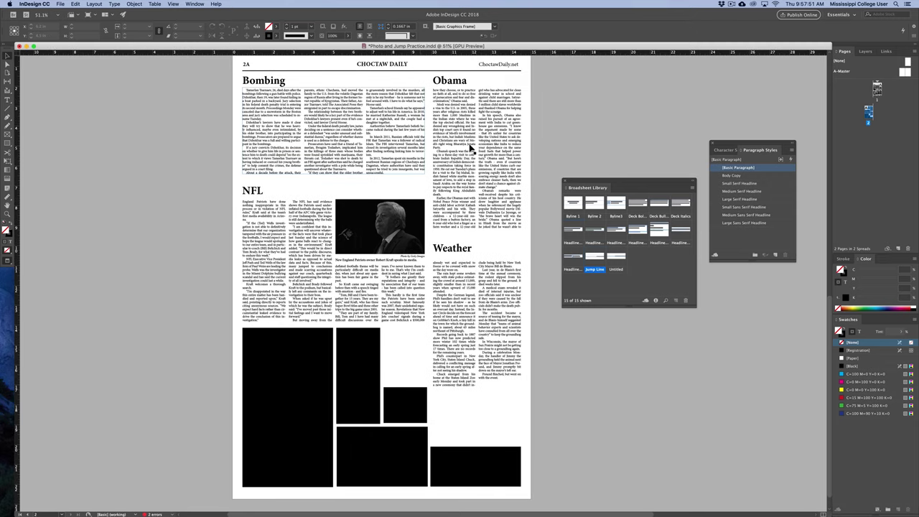
left_click(492, 372)
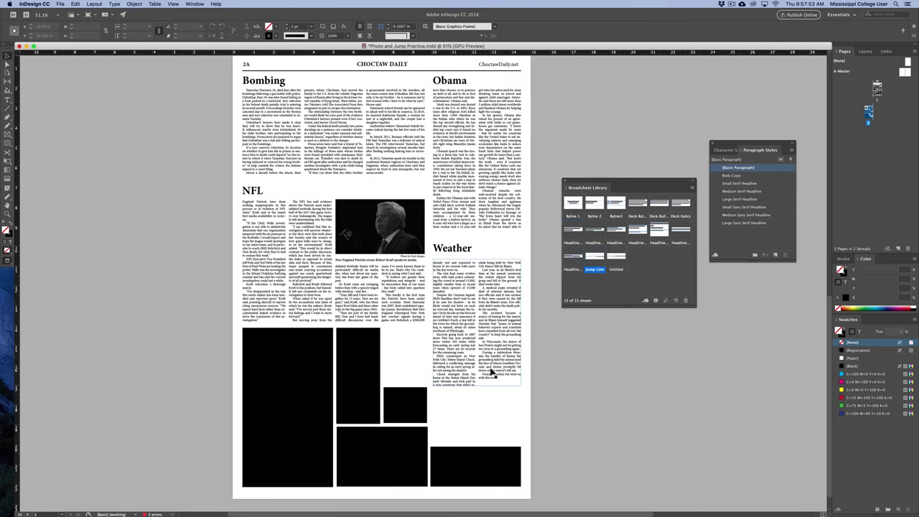
left_click_drag(478, 386, 478, 381)
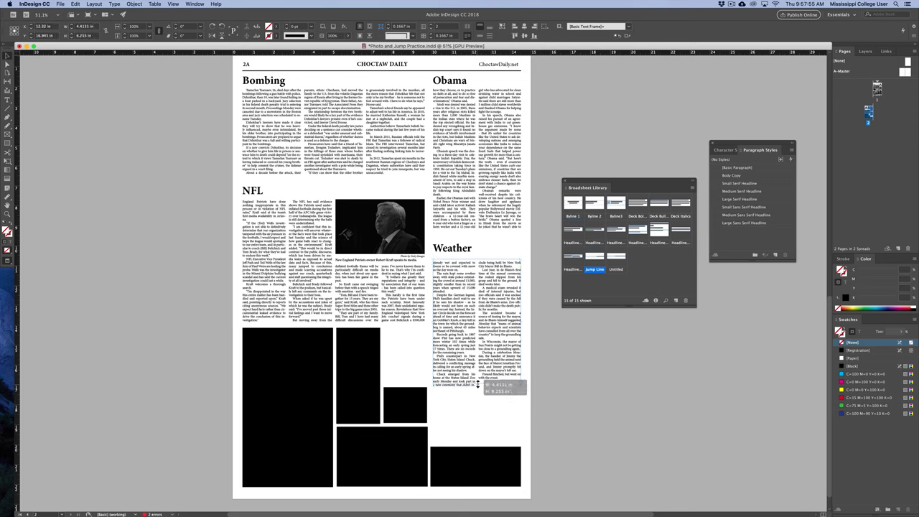
left_click(477, 388)
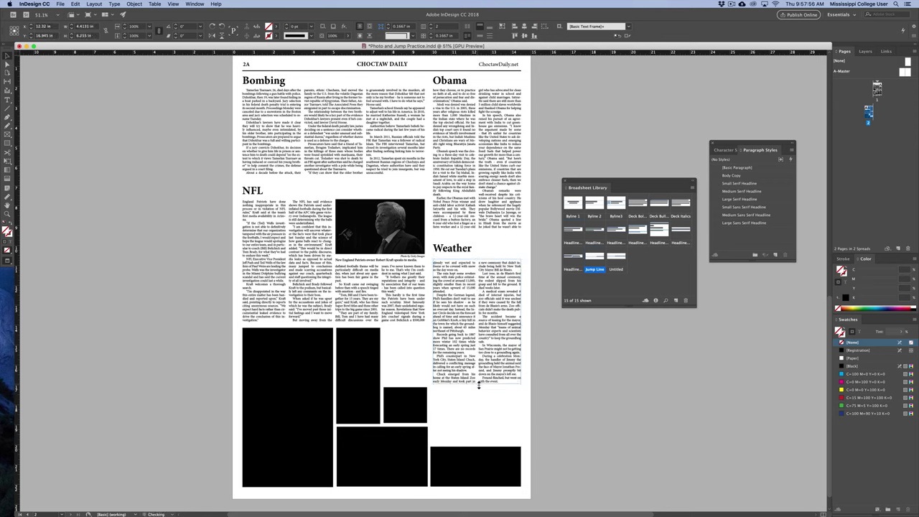
Move the Weather headline and story together down the page to sit just above the black ad box
left_click(440, 252)
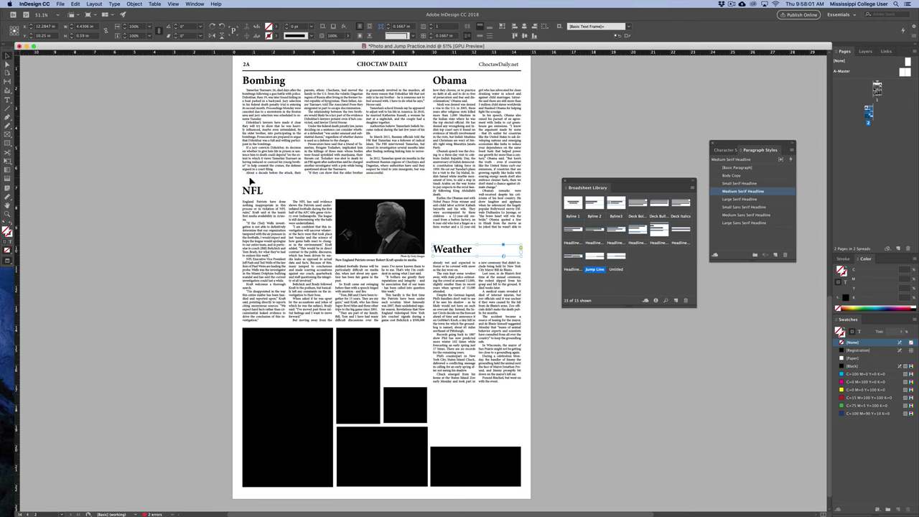
left_click(439, 239)
left_click_drag(441, 244, 442, 309)
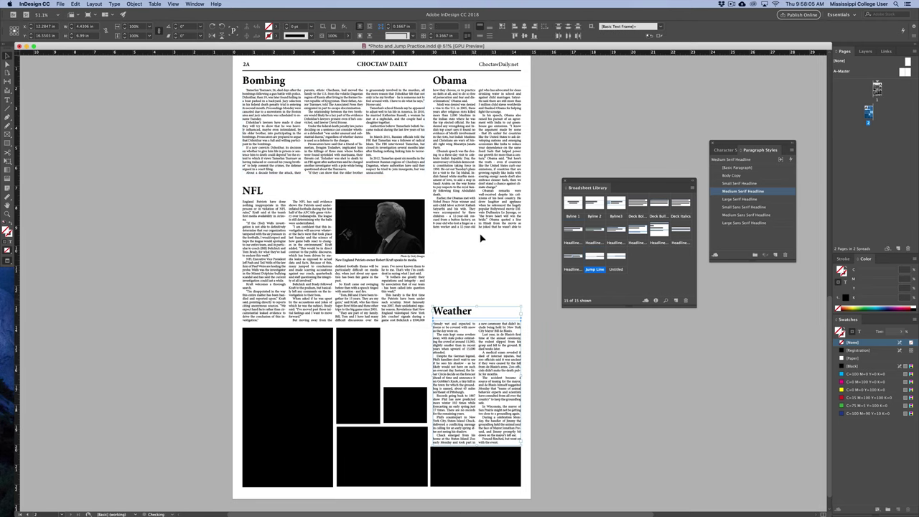
Lengthen the page 2 Obama story frame to about 7.59 in high to fit the rest of its text
left_click(481, 230)
mouse_move(476, 229)
left_mouse_down()
mouse_move(476, 305)
mouse_move(476, 239)
left_mouse_up()
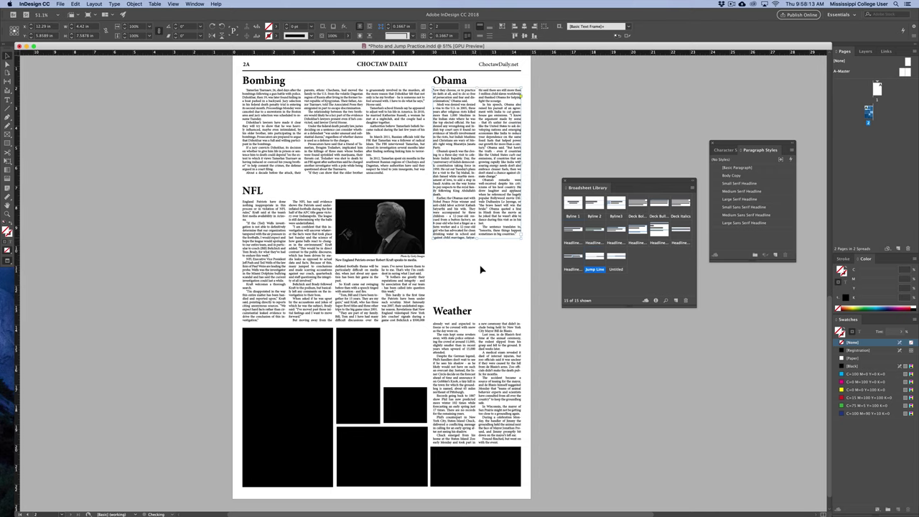
left_click(455, 269)
Shorten the Obama story frame on page 1 to about 5.34 in high to push more text to page 2
scroll(498, 194, "up", 10)
scroll(498, 195, "right", 7)
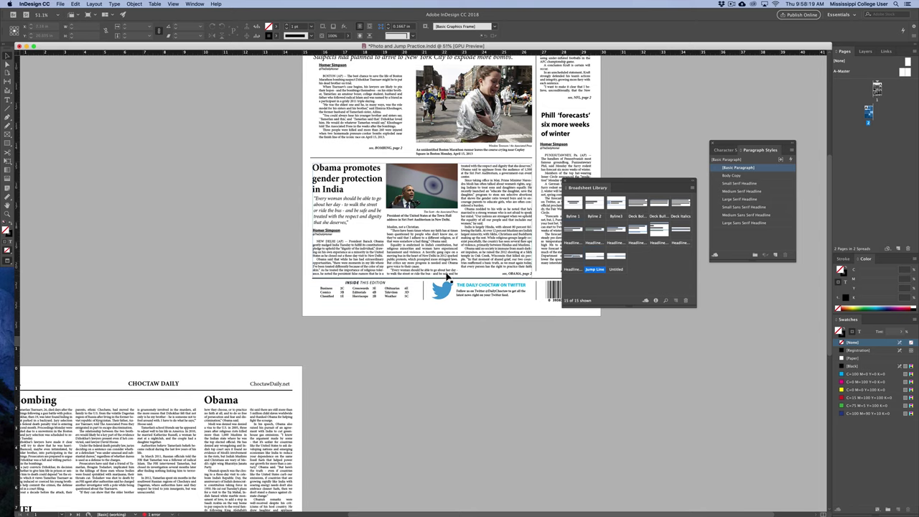
scroll(250, 285, "down", 5)
left_click_drag(273, 159, 275, 152)
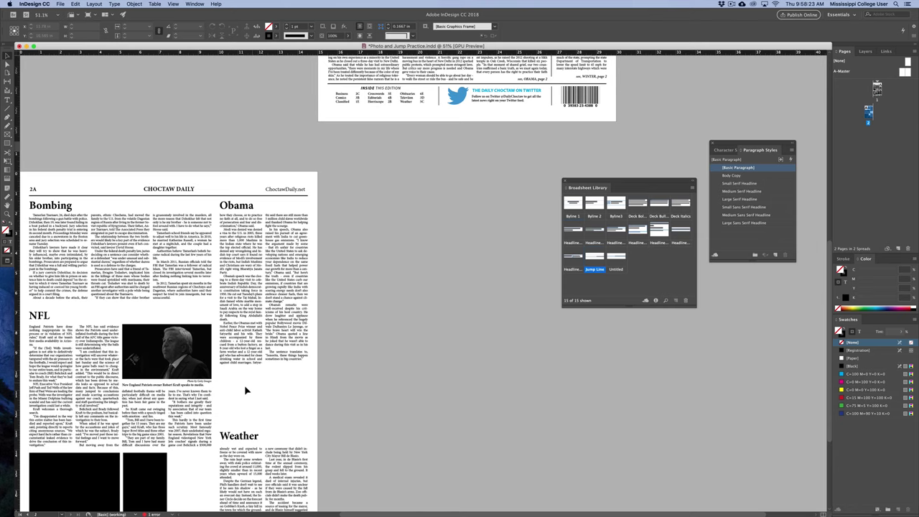
scroll(394, 261, "up", 5)
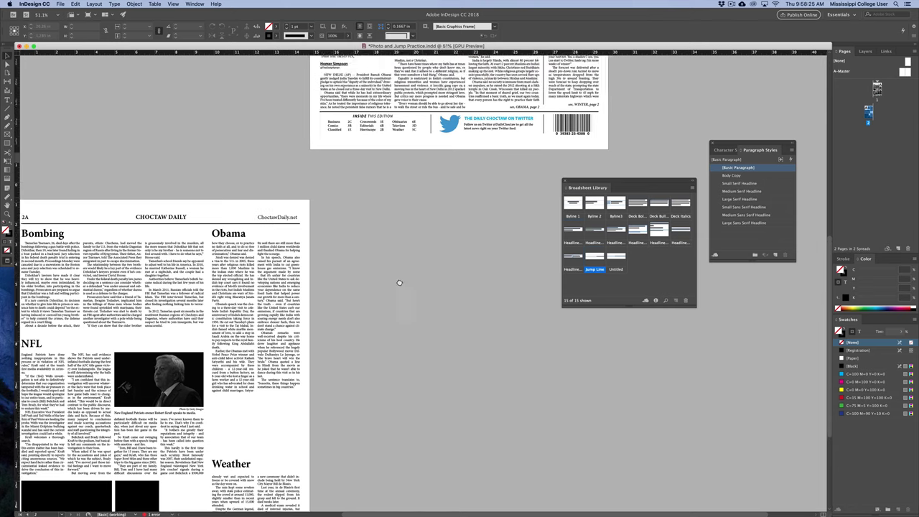
left_click(428, 263)
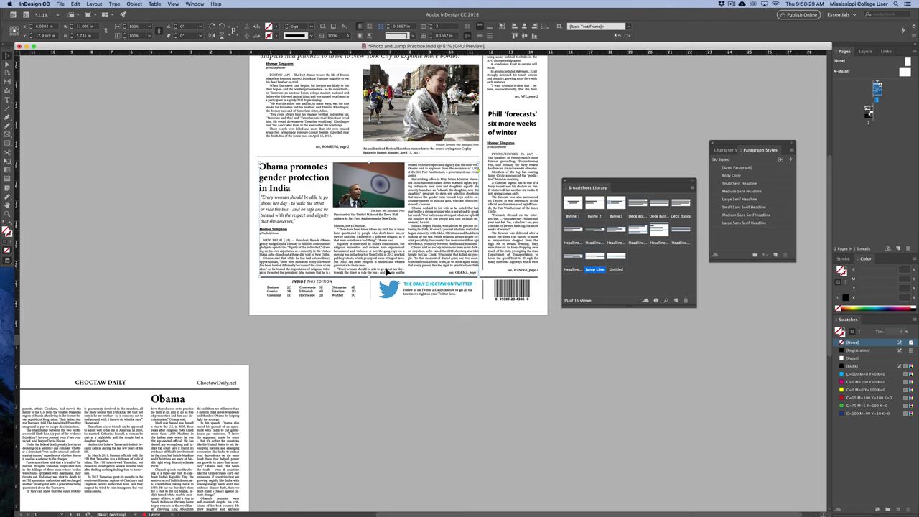
scroll(353, 274, "up", 4)
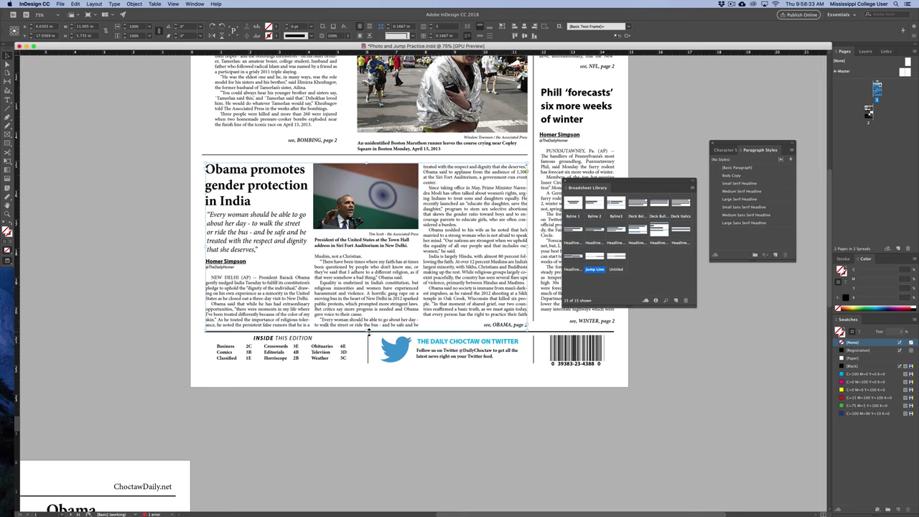
left_click_drag(369, 330, 367, 319)
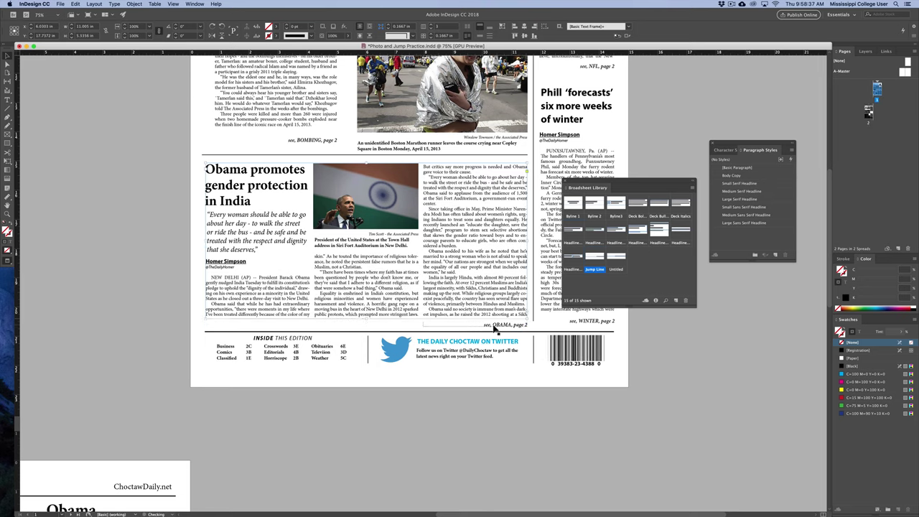
Nudge the "see, OBAMA, page 2" jump line up to align with the bottom of the shortened story
left_click(494, 325)
key("shift+Up")
key("Up")
key("Up")
key("Up")
key("Up")
key("Up")
key("Up")
key("Up")
key("Up")
key("Up")
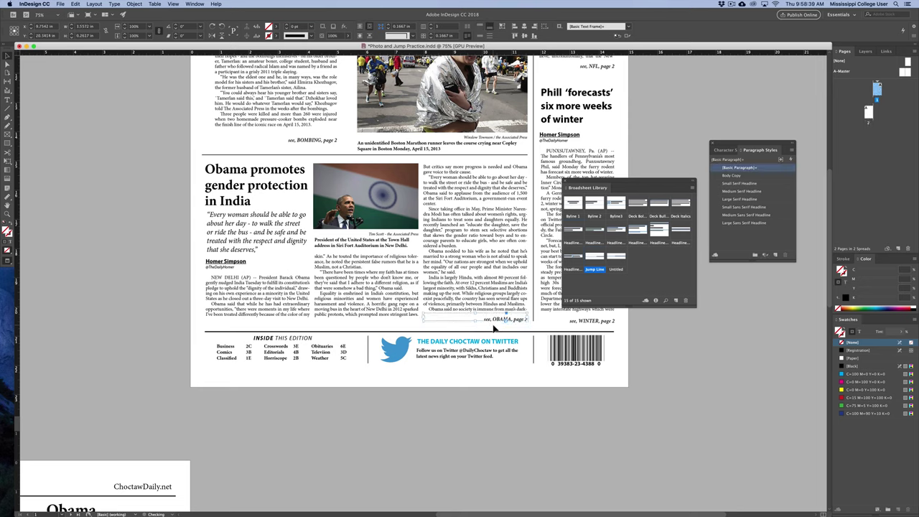
left_click(162, 251)
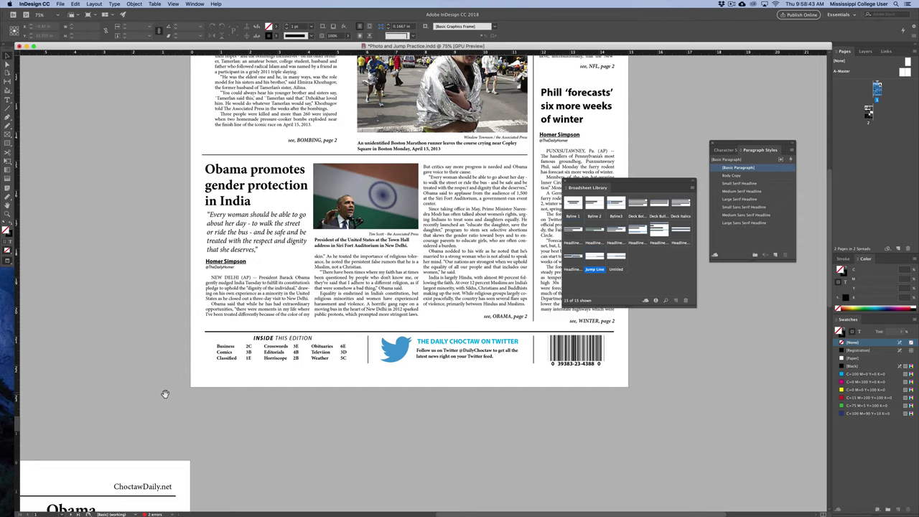
Extend the Obama story frame on page 2 downward to take in the additional text from page 1
scroll(164, 394, "down", 10)
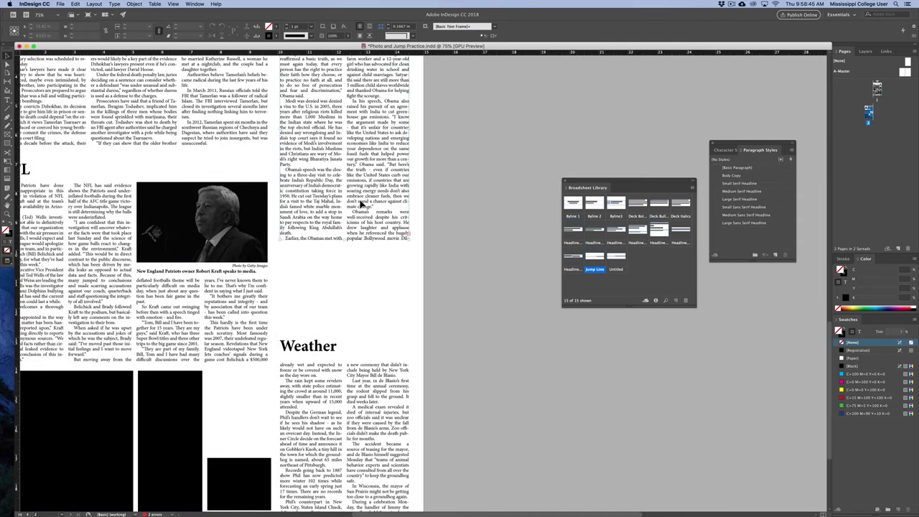
left_click(340, 254)
left_click_drag(345, 241, 346, 266)
left_click(496, 145)
Shorten the Phill winter story frame on page 1 to about 5.97 in high
scroll(495, 146, "up", 15)
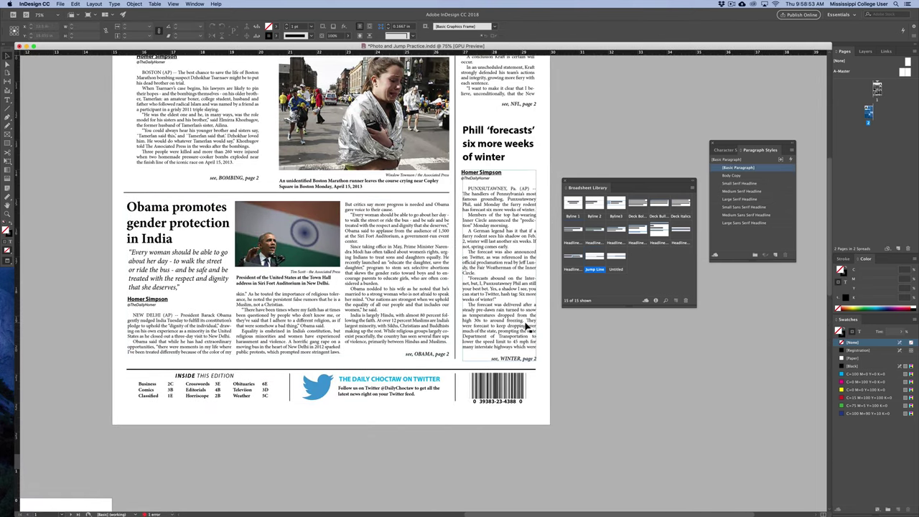
left_click(511, 337)
left_click_drag(505, 362, 501, 345)
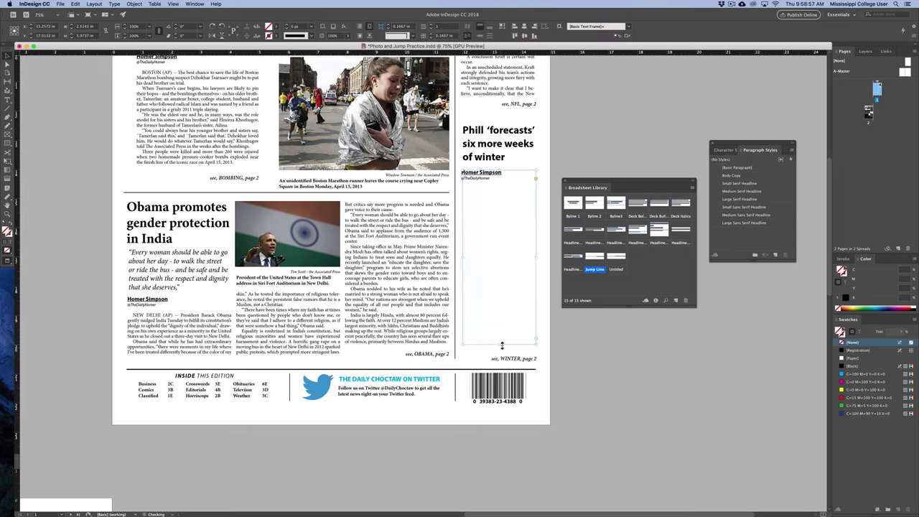
Nudge the "see, WINTER, page 2" jump line up closer to the end of its story column
left_click(504, 359)
key("Up")
key("Up")
key("Up")
key("Up")
key("Up")
key("Up")
key("Up")
key("Up")
key("Up")
key("Up")
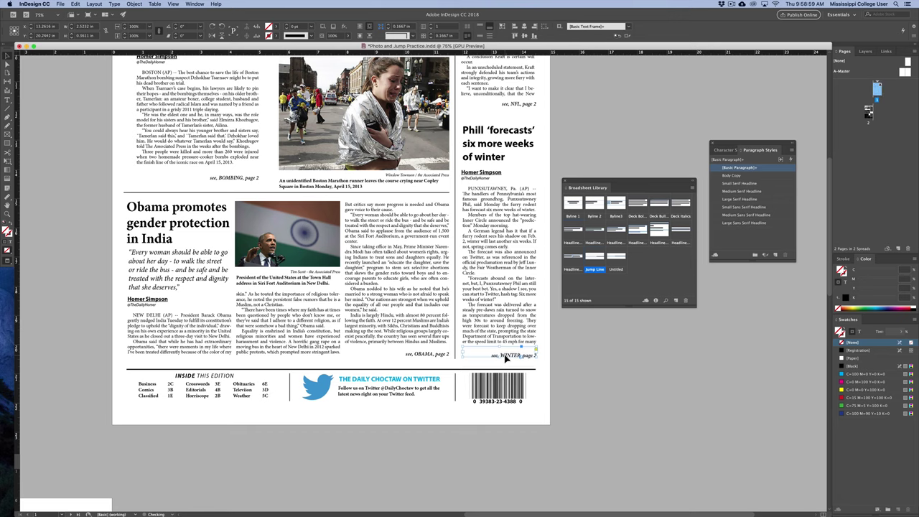
Shorten the page 1 Obama story frame to about 5.17 in high and nudge its jump line up to match the new bottom edge
left_click(357, 305)
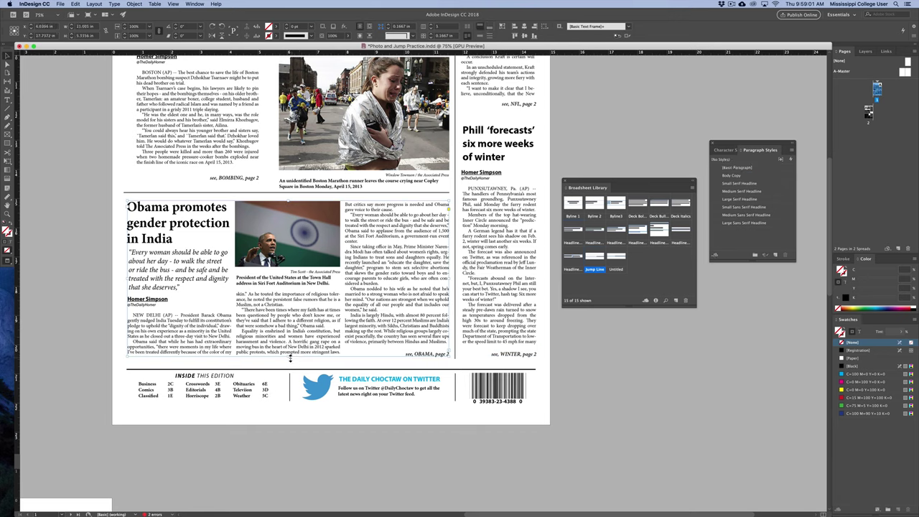
left_click_drag(289, 356, 302, 354)
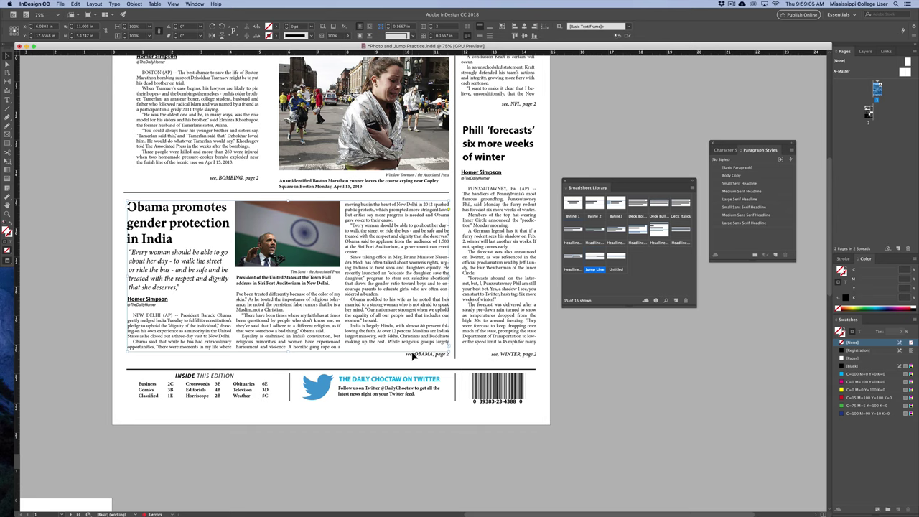
left_click_drag(414, 363, 413, 359)
key("Up")
key("Up")
key("Up")
key("Up")
key("Up")
key("Up")
key("Up")
key("Up")
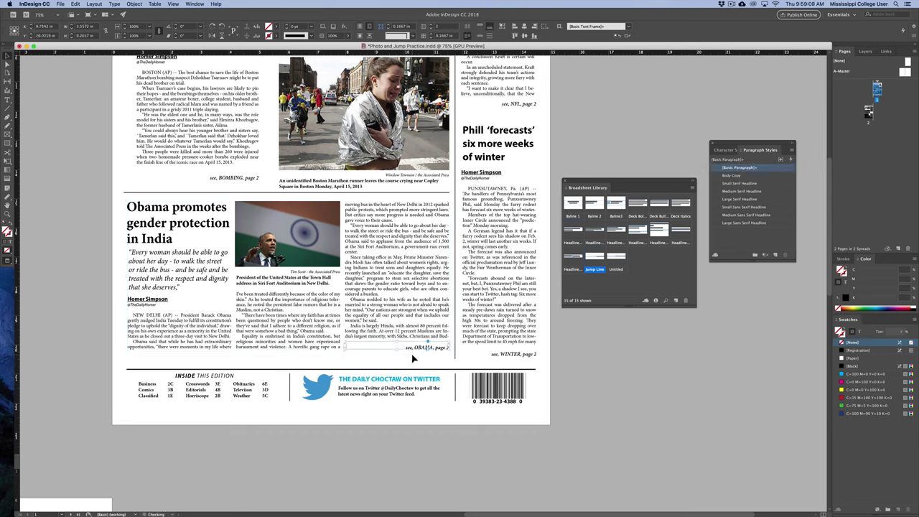
Extend the Obama story frame on page 2 downward to about 9.23 in high to fit the story's remaining text
left_click(400, 366)
scroll(375, 259, "down", 15)
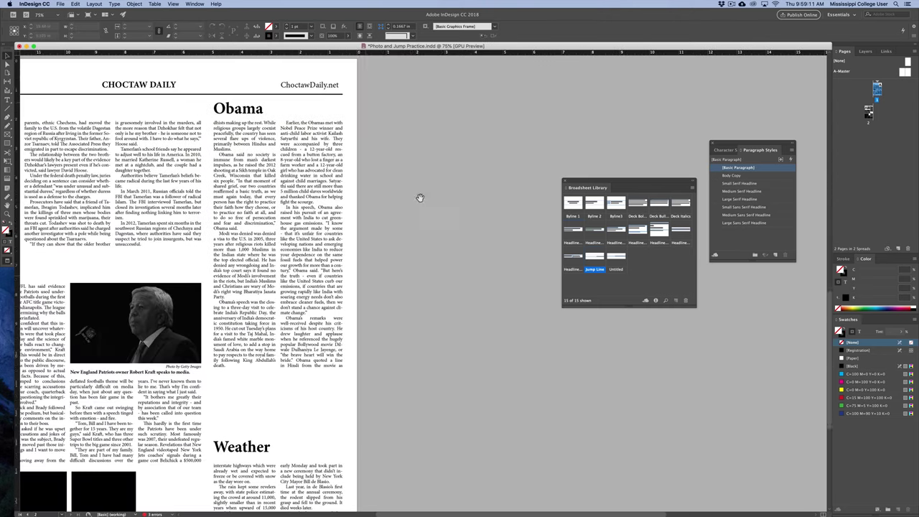
left_click(364, 249)
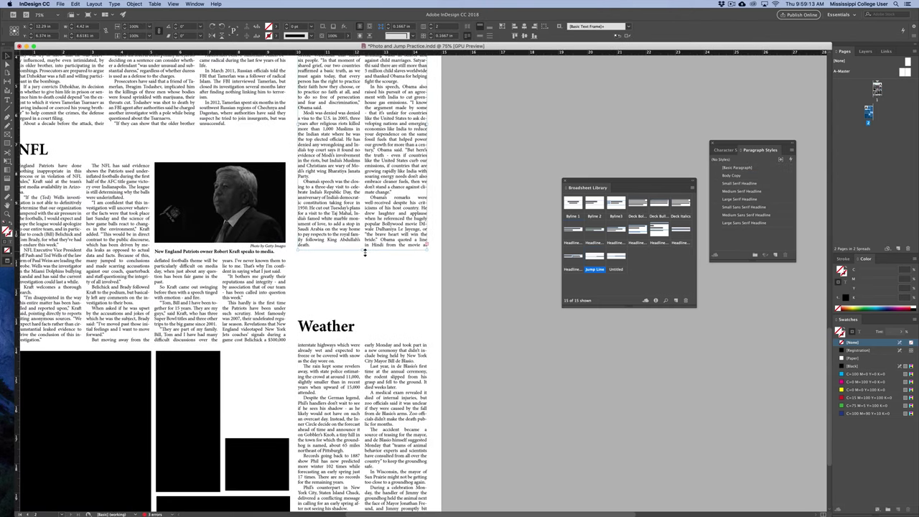
mouse_move(365, 252)
left_mouse_down()
mouse_move(362, 295)
mouse_move(363, 265)
left_mouse_up()
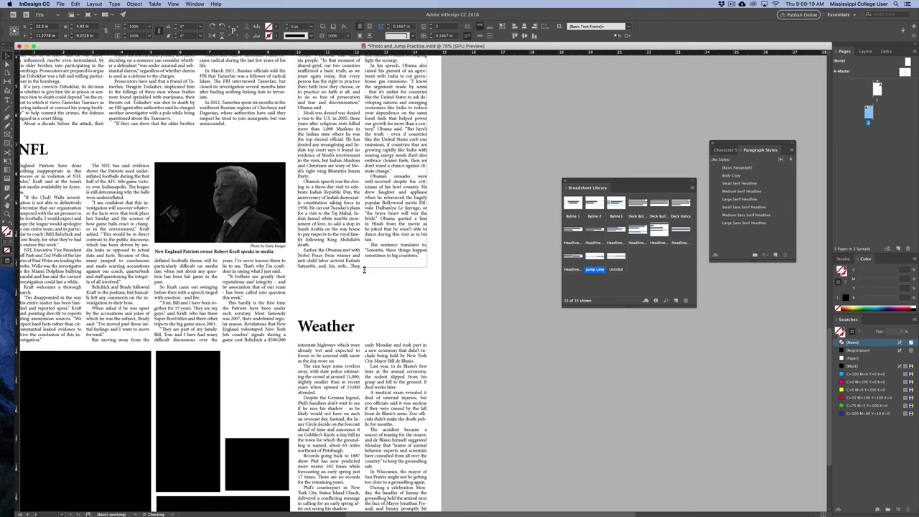
Move the Weather headline and story up on page 2, and extend the story's text frame downward to fit its overflow
left_click(371, 308)
scroll(359, 230, "down", 3)
scroll(359, 230, "left", 1)
left_click(397, 266)
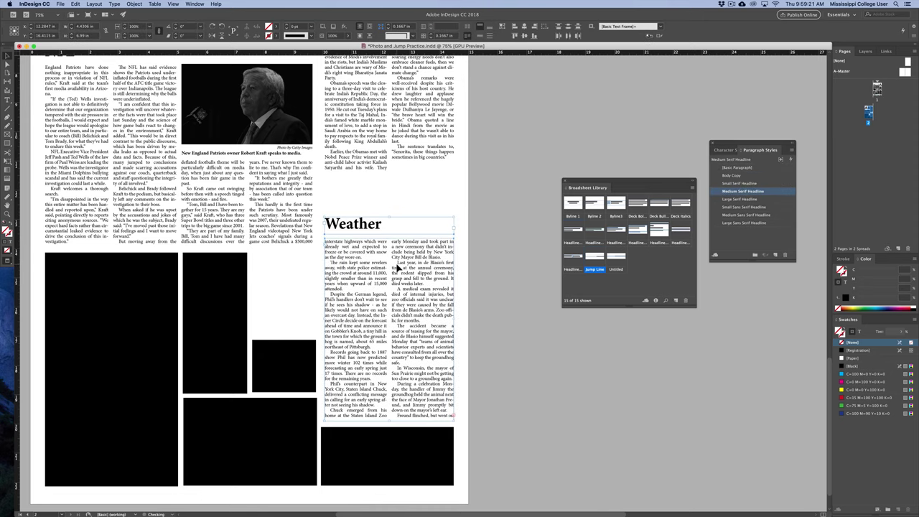
left_click(397, 267)
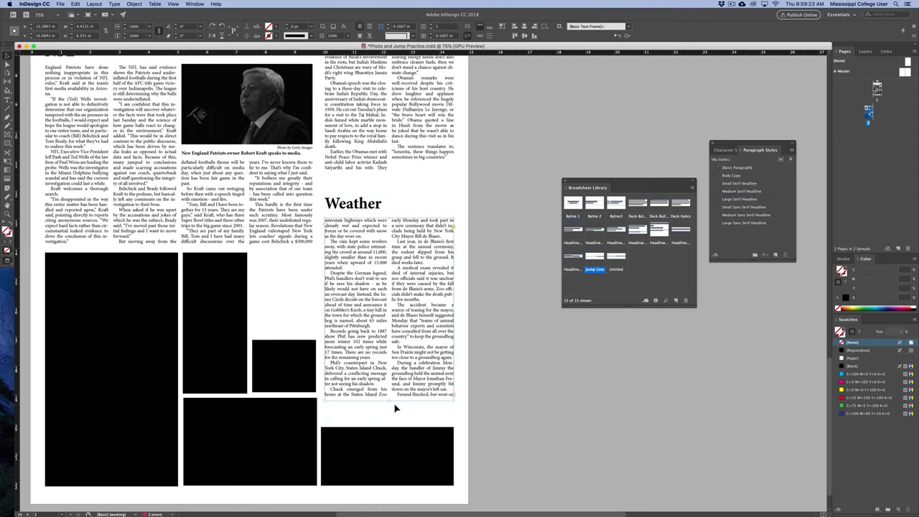
mouse_move(389, 404)
left_mouse_down()
mouse_move(391, 417)
mouse_move(392, 404)
left_mouse_up()
left_click(451, 408)
Nudge the whole NFL package on page 2, including headline, story, photo and caption, up toward the Bombing story
key("super+minus")
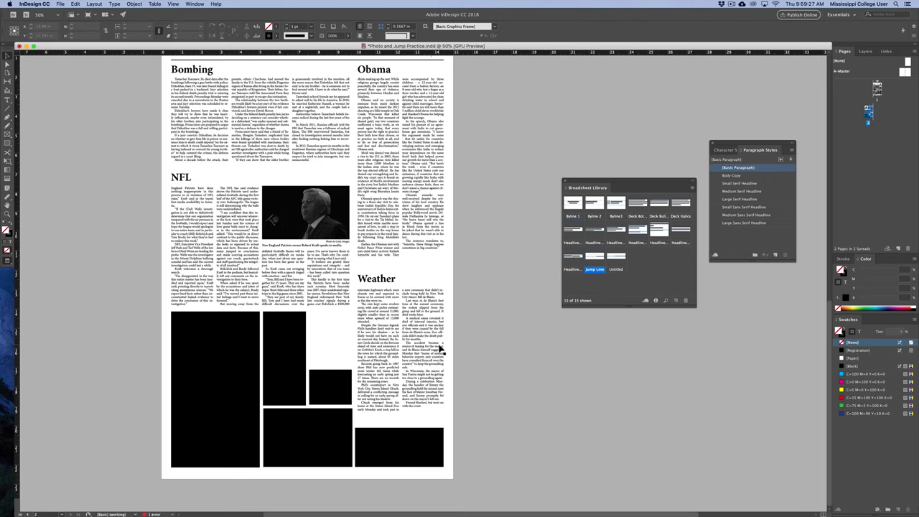
left_click_drag(447, 290, 479, 309)
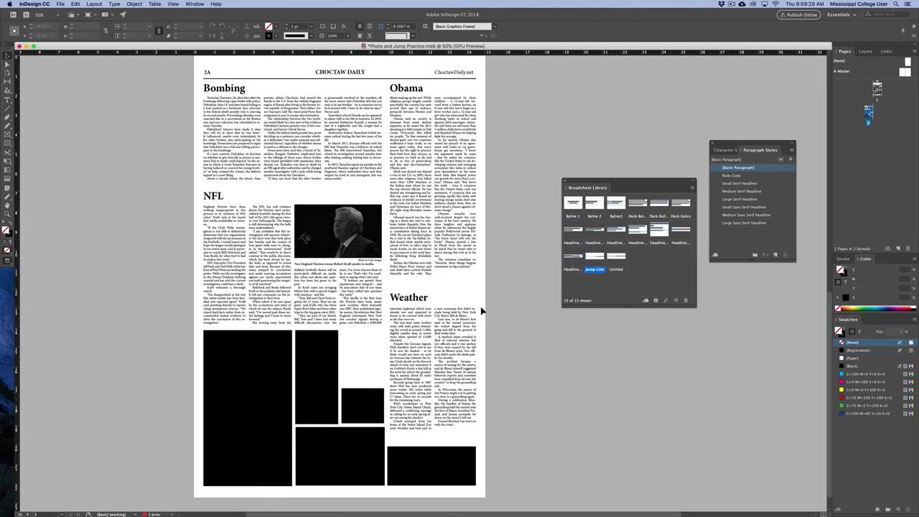
left_click_drag(192, 201, 359, 291)
key("shift+Up")
key("shift+Up")
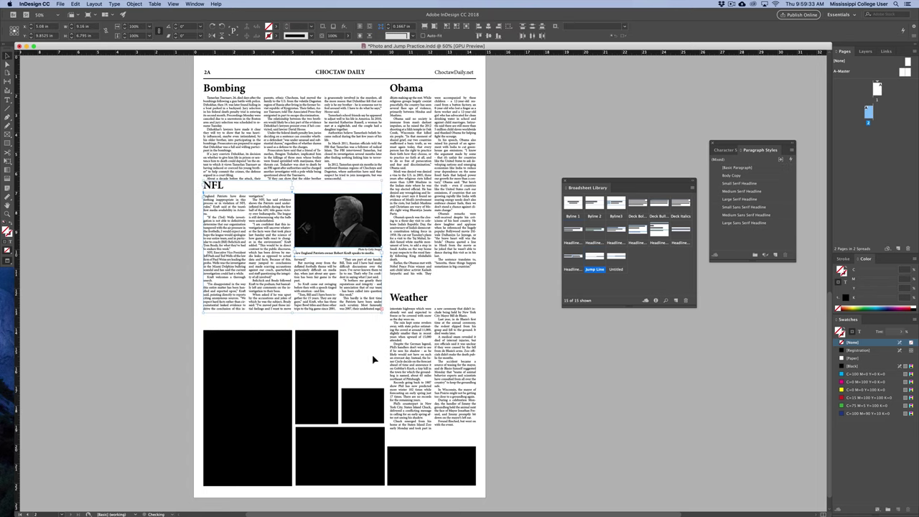
left_click(372, 358)
Extend the NFL story frame on page 2 down to about 6.88 in high, just above the black ad boxes
left_click(326, 311)
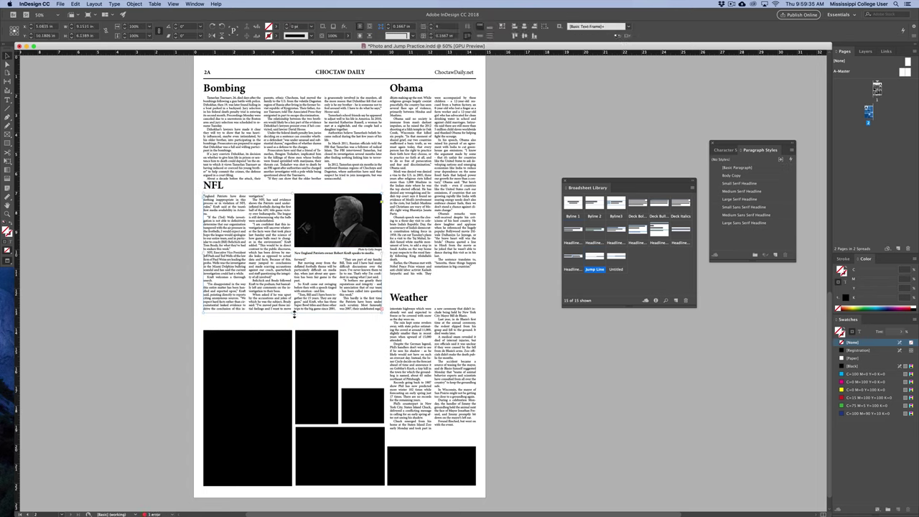
left_click_drag(293, 312, 294, 327)
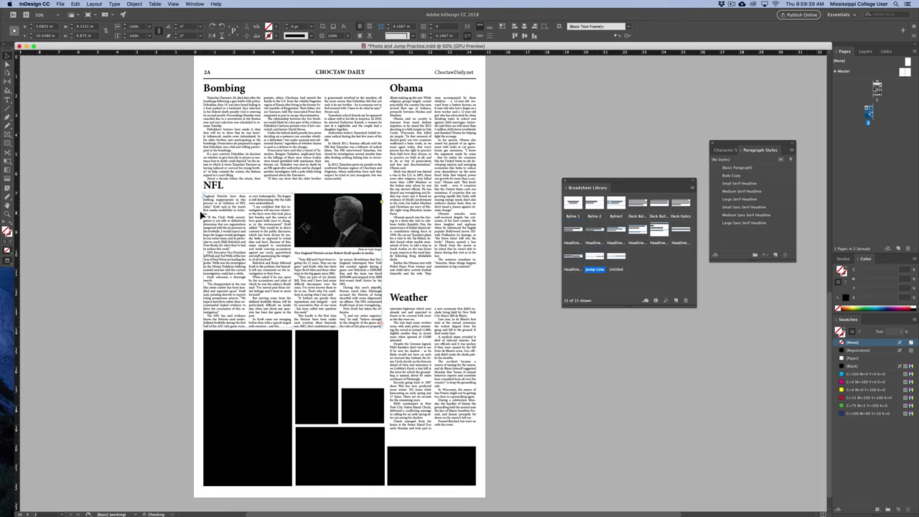
left_click(175, 205)
Shorten the Robert Kraft photo frame on page 2 to about 2.44 in high by raising its bottom edge
key("super+equal")
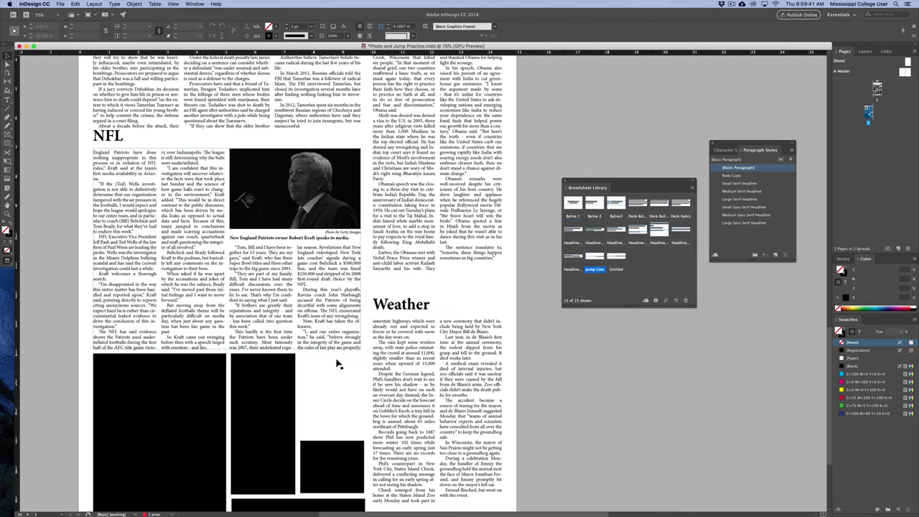
scroll(328, 355, "up", 3)
scroll(328, 354, "left", 2)
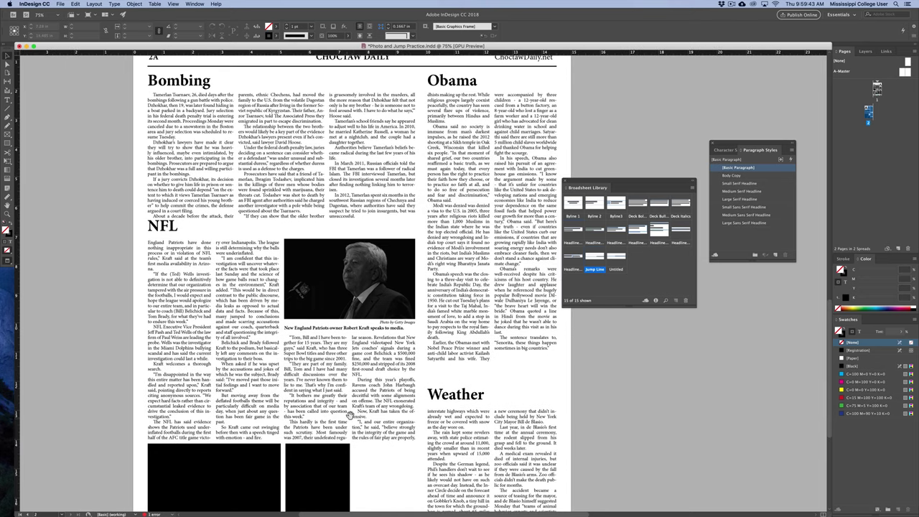
left_click(352, 318)
left_click_drag(352, 319, 349, 310)
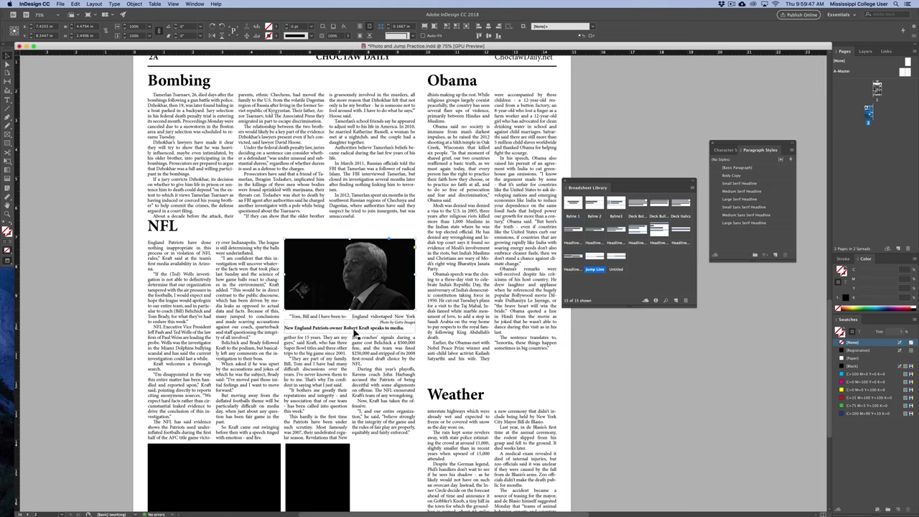
Nudge the Kraft photo's credit and caption frame up until it sits just below the shortened photo
left_click(353, 329)
key("Up")
key("Up")
key("Up")
key("Up")
key("Up")
key("Up")
key("Up")
key("Up")
key("Up")
key("Up")
key("Up")
key("Up")
key("Up")
key("Up")
key("Up")
key("Up")
key("Up")
key("Up")
key("Up")
key("Up")
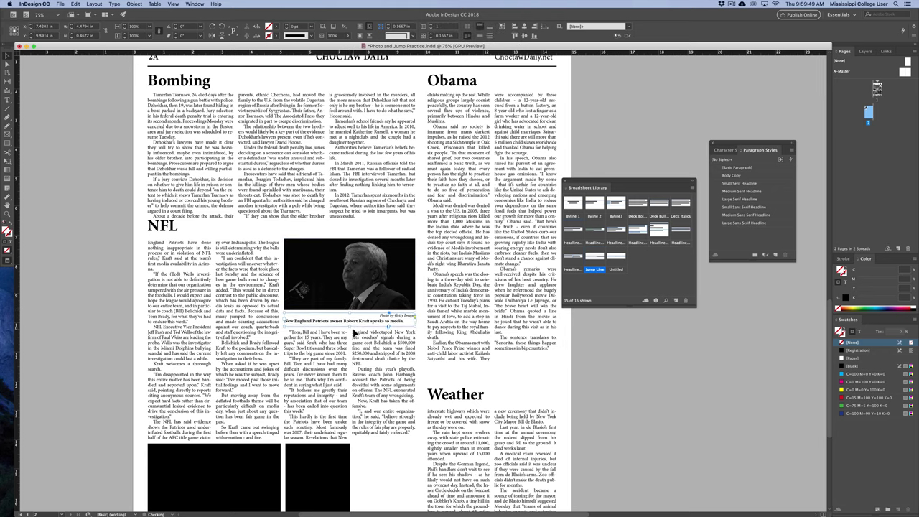
Shorten the NFL story frame on page 2 to about 6.79 in high to balance its four columns
left_click(354, 331)
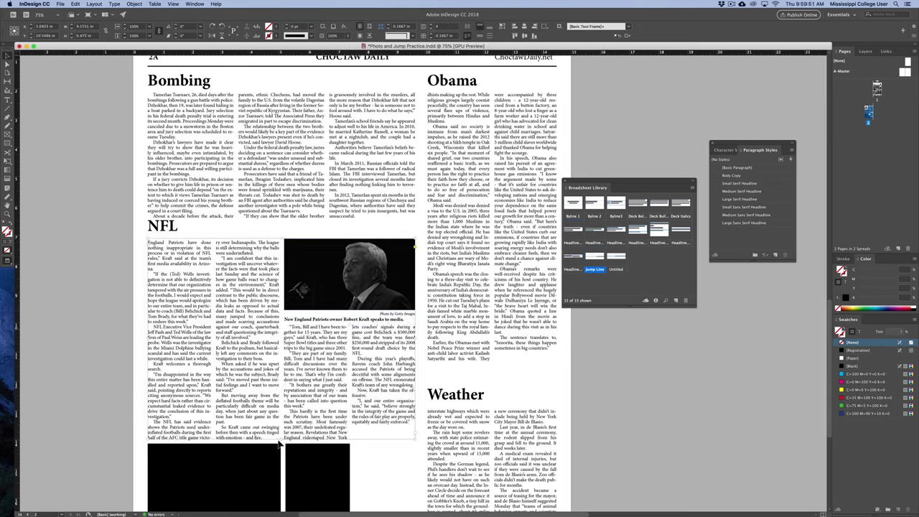
left_click_drag(282, 440, 283, 434)
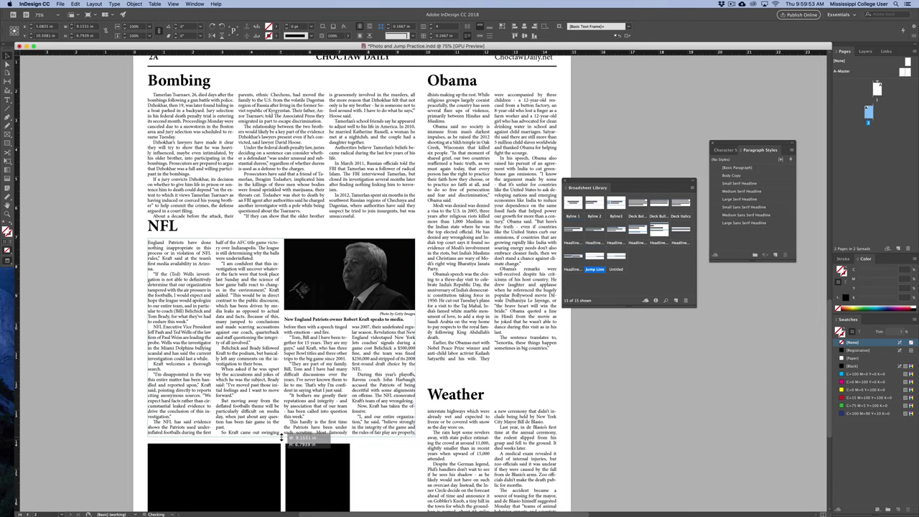
left_click(100, 331)
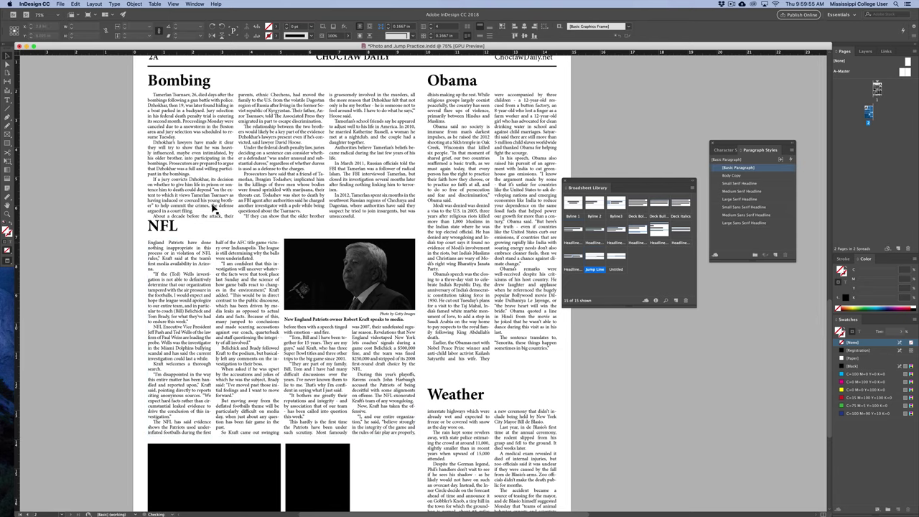
Nudge the NFL headline on page 2 down, away from the end of the Bombing story
left_click(163, 230)
key("shift+Down")
left_click(132, 231)
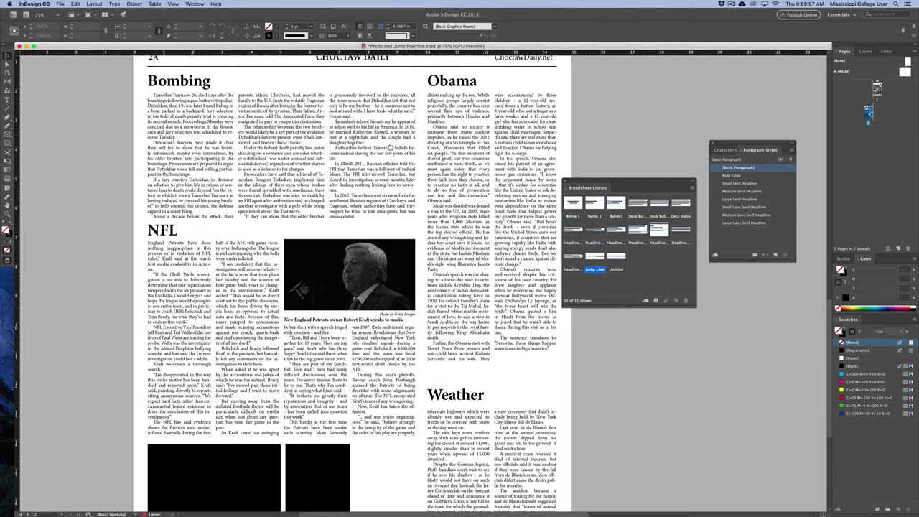
Shorten the Phill winter story frame on page 1 to about 5.2 in high, and nudge it down with its headline and byline
left_click_drag(485, 55, 347, 213)
scroll(347, 214, "up", 10)
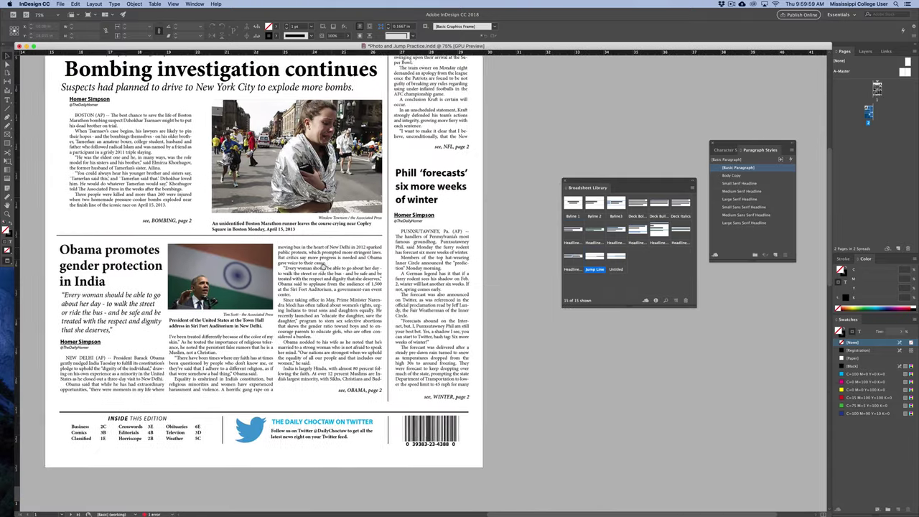
scroll(461, 317, "down", 3)
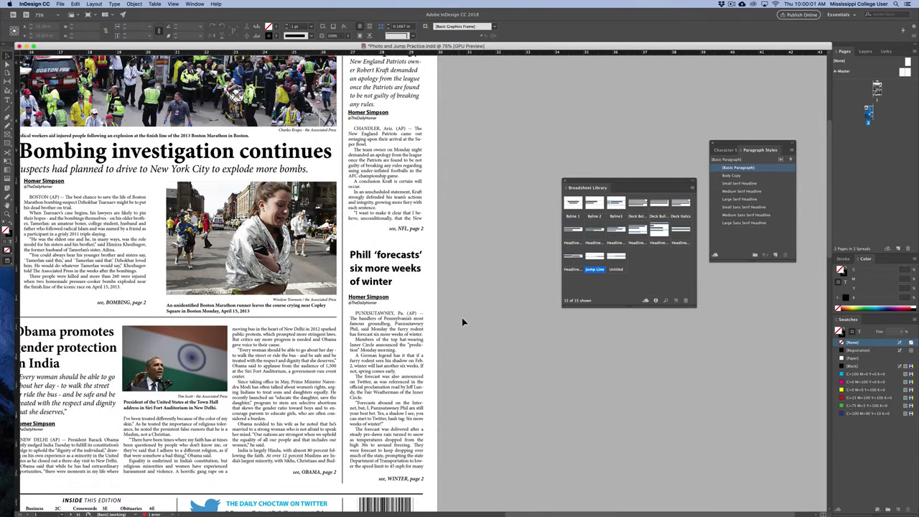
key("super+minus")
scroll(545, 272, "down", 1)
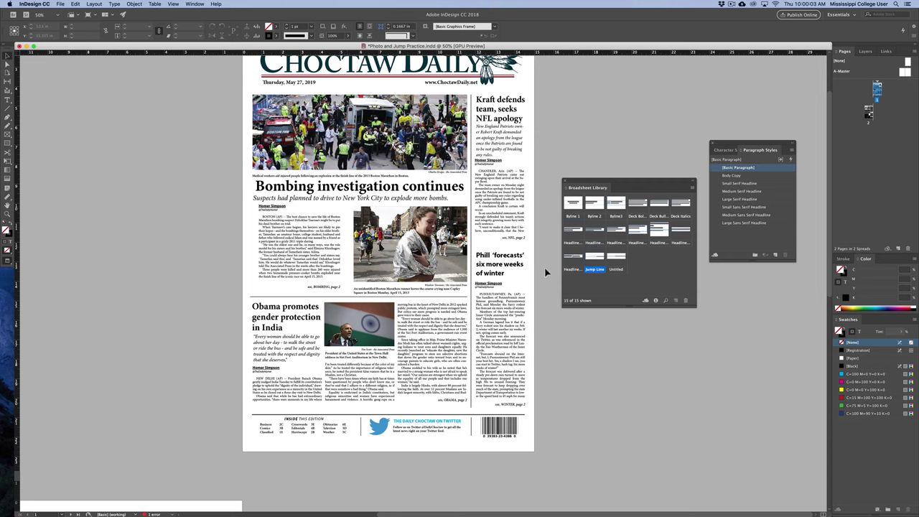
left_click(522, 307)
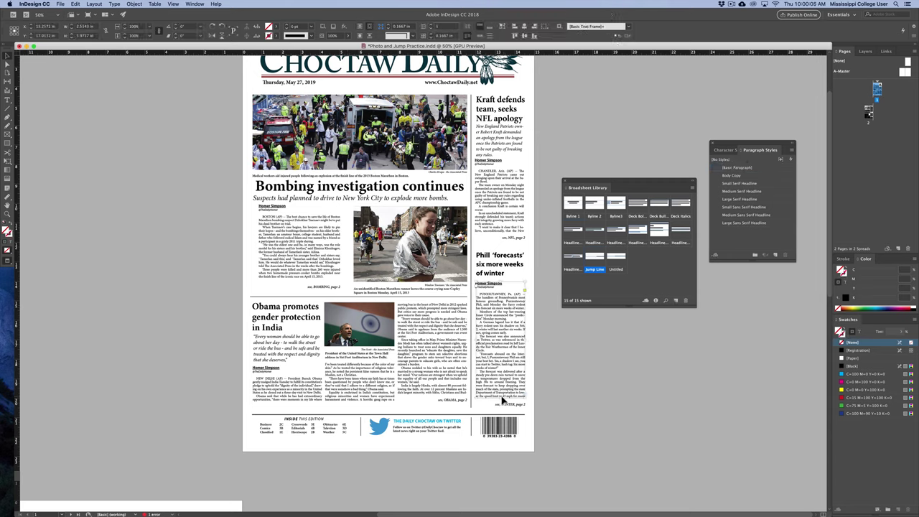
left_click_drag(500, 404, 500, 381)
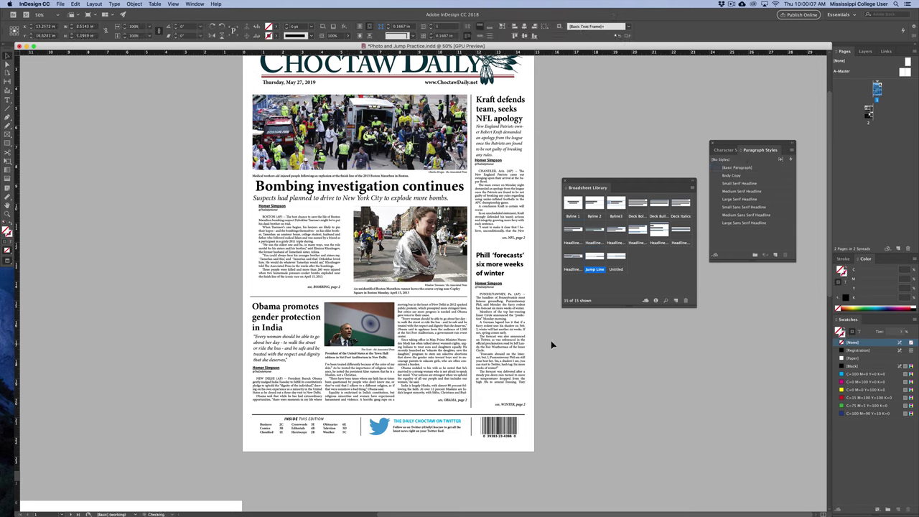
left_click(550, 343)
left_click(493, 350)
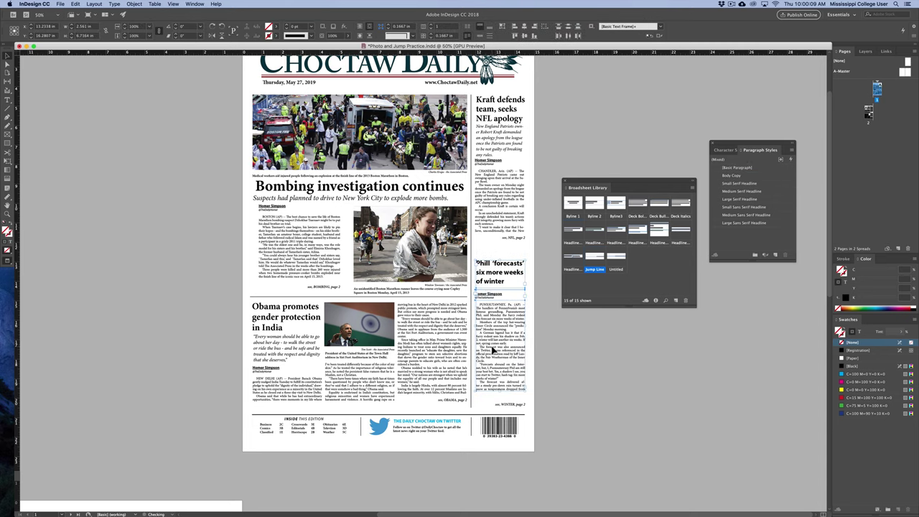
Extend the Kraft NFL story frame on page 1 down to about 5.06 in high, toward the Phill headline
left_click(508, 224)
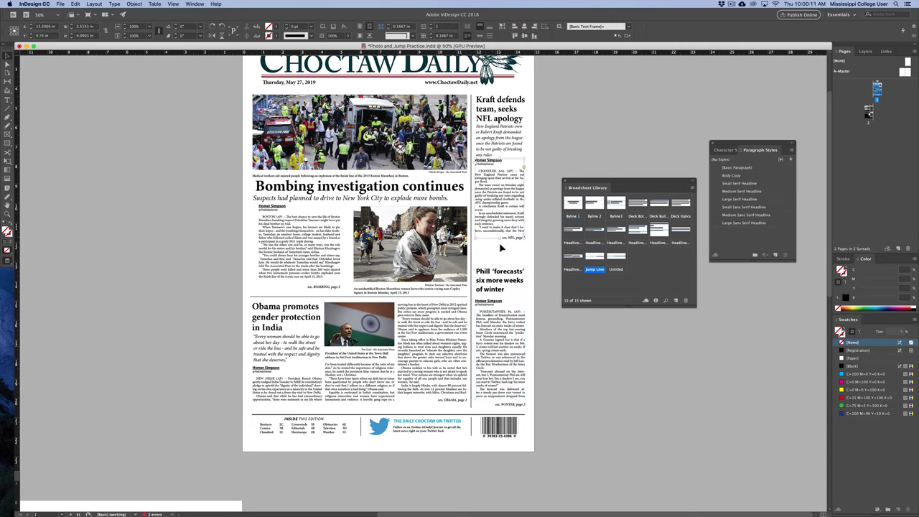
left_click_drag(500, 239, 501, 257)
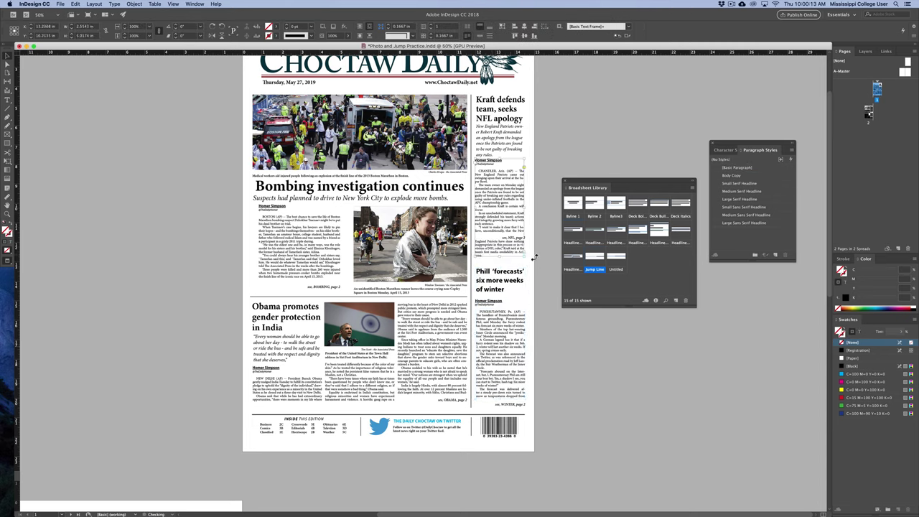
left_click(543, 259)
Nudge the "see, NFL, page 2" jump line down to the end of the extended NFL story column
left_click(514, 239)
key("shift+Down")
key("shift+Down")
key("shift+Down")
key("shift+Down")
key("shift+Down")
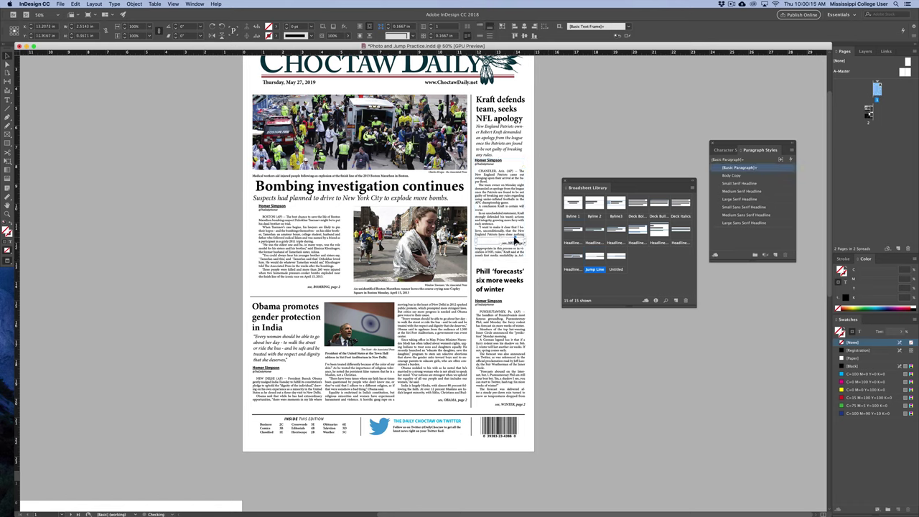
key("shift+Down")
left_click(542, 381)
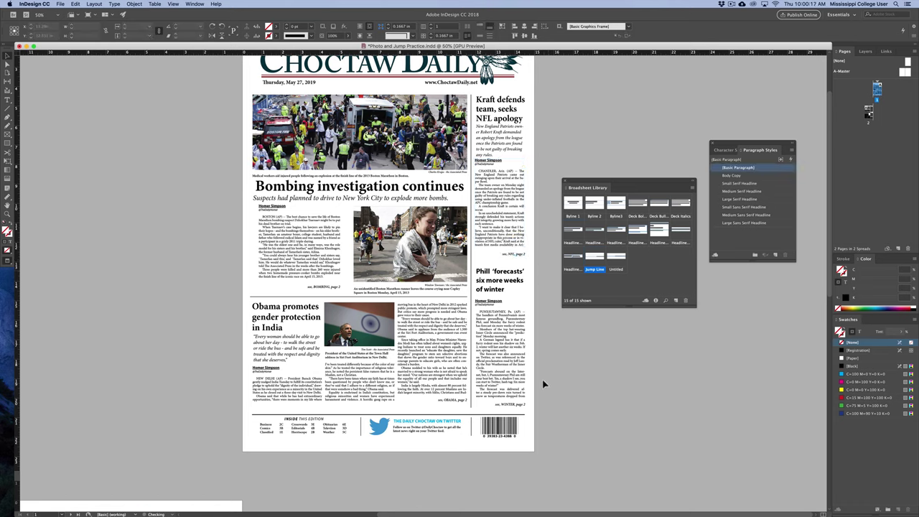
Shorten the NFL story frame on page 2 slightly to rebalance the columns after the text change on page 1
scroll(426, 241, "down", 8)
scroll(426, 241, "left", 5)
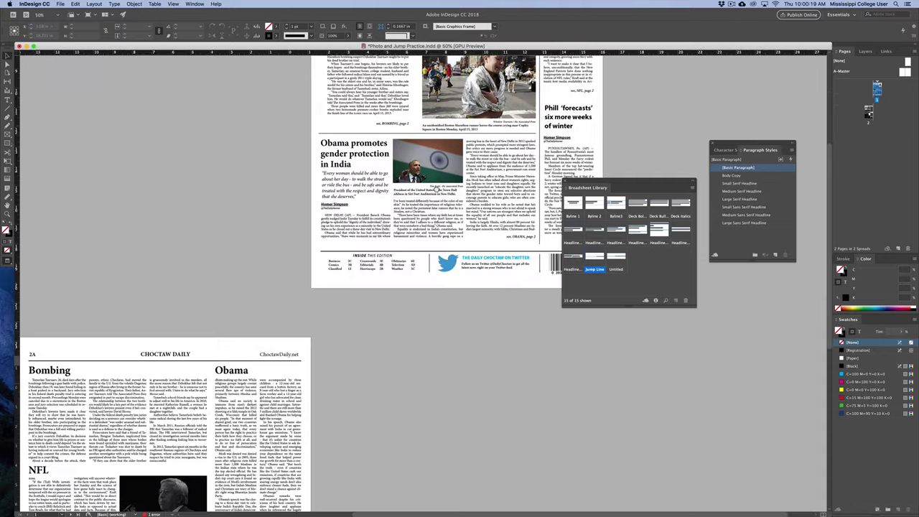
scroll(426, 241, "down", 5)
scroll(427, 241, "left", 3)
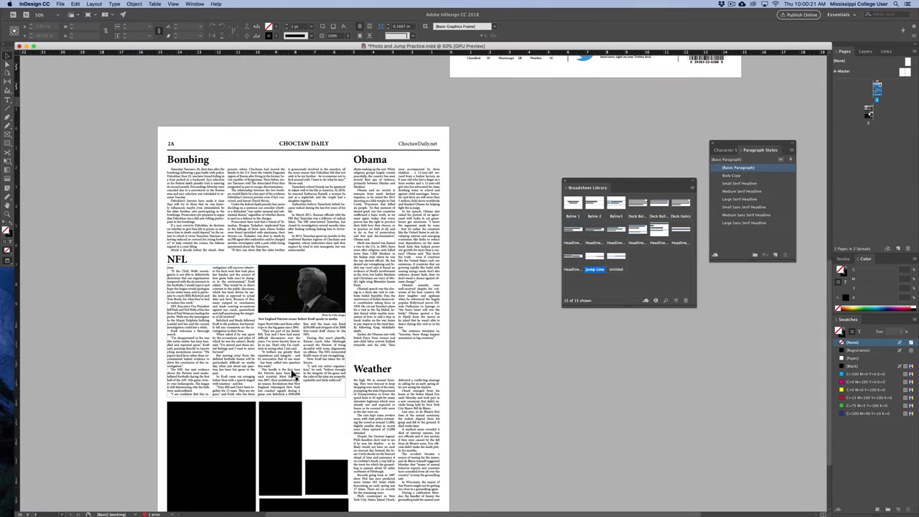
left_click(292, 376)
left_click_drag(257, 395, 260, 392)
left_click(162, 380)
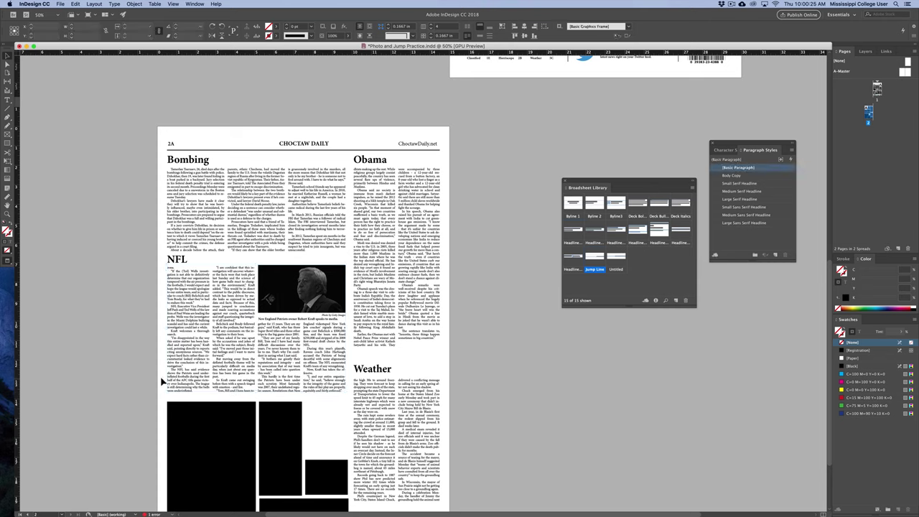
Nudge the NFL headline, story, photo and caption together slightly down on page 2 to widen the gap below the Bombing story
double_click(289, 224)
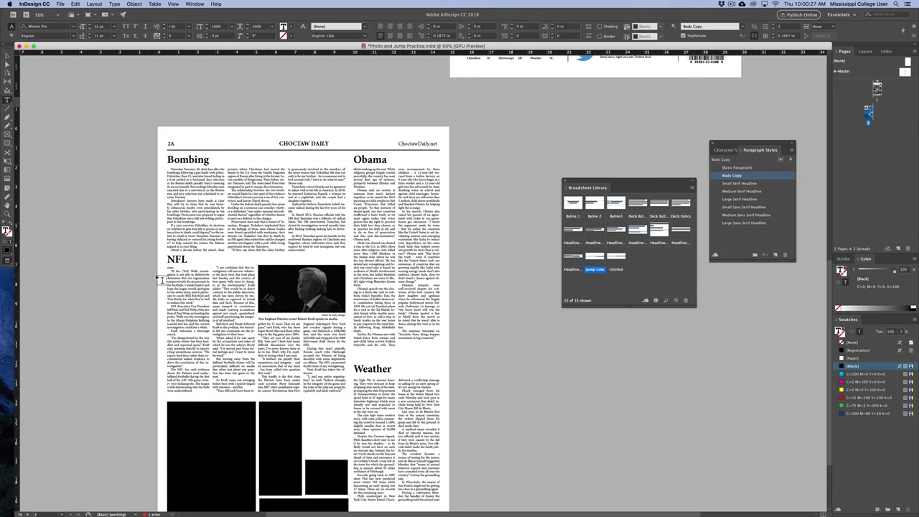
key("v")
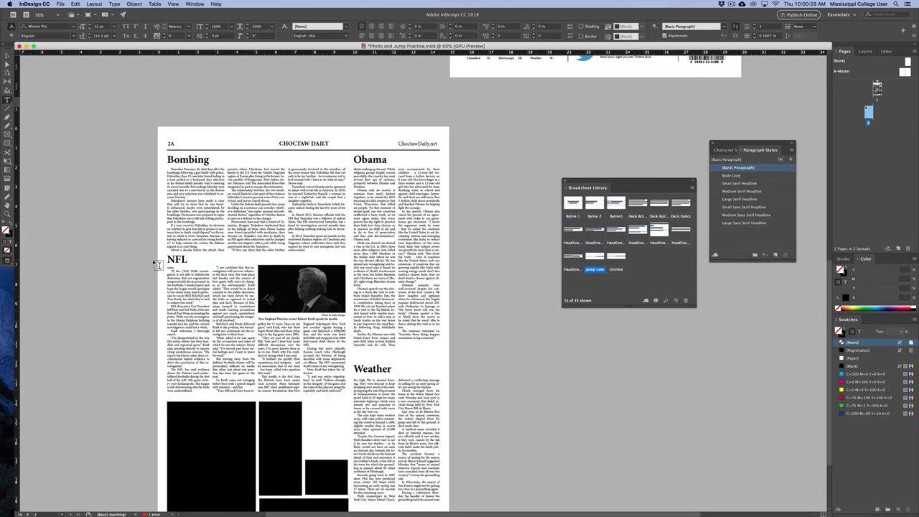
left_click_drag(191, 288, 332, 352)
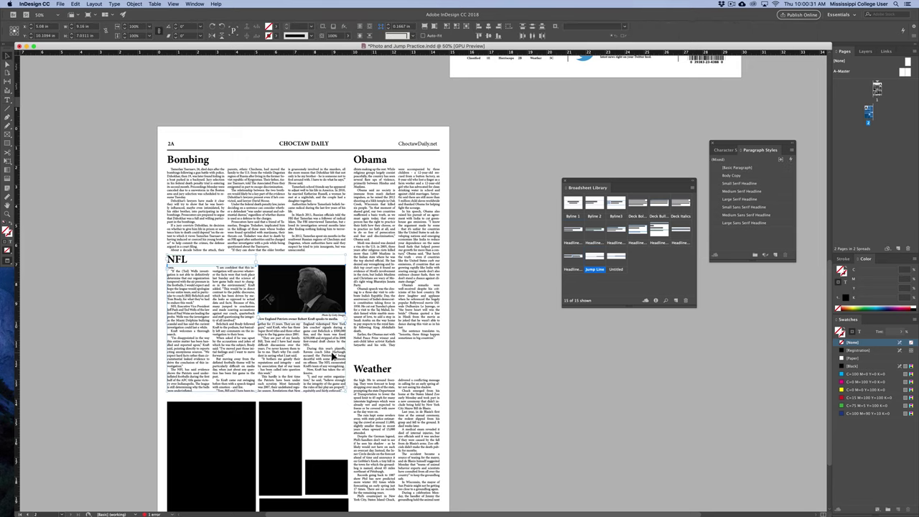
key("shift+Down")
key("shift+Down")
key("Up")
key("Up")
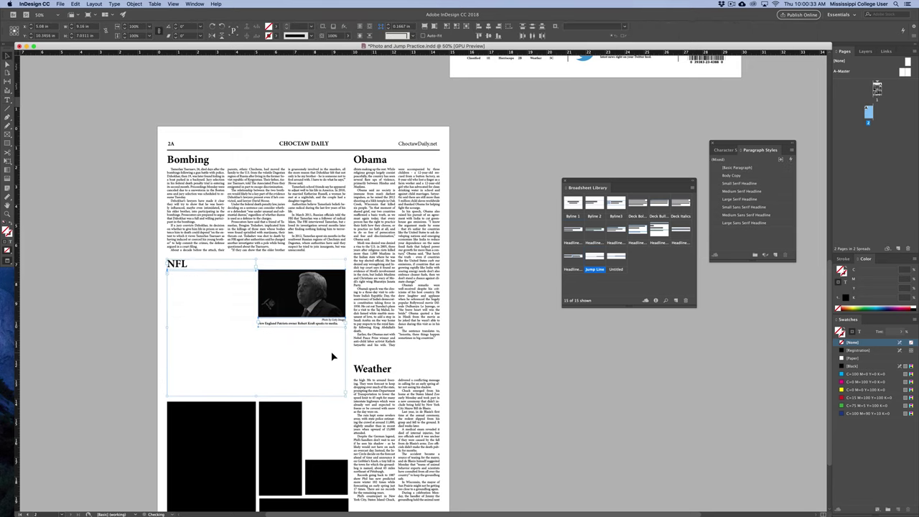
Review the finished layout on page 2, including the gaps between stories and the black filler boxes, and check the page 1 front page
left_click(127, 356)
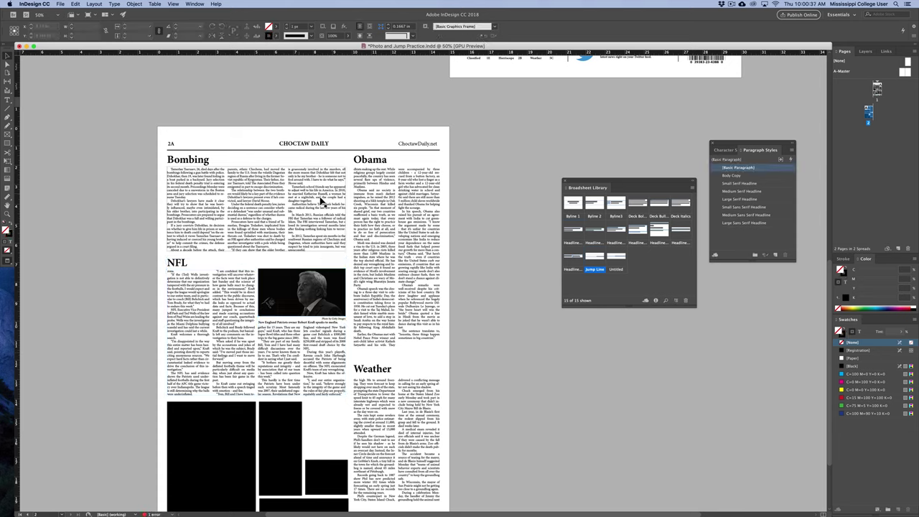
left_click(341, 249)
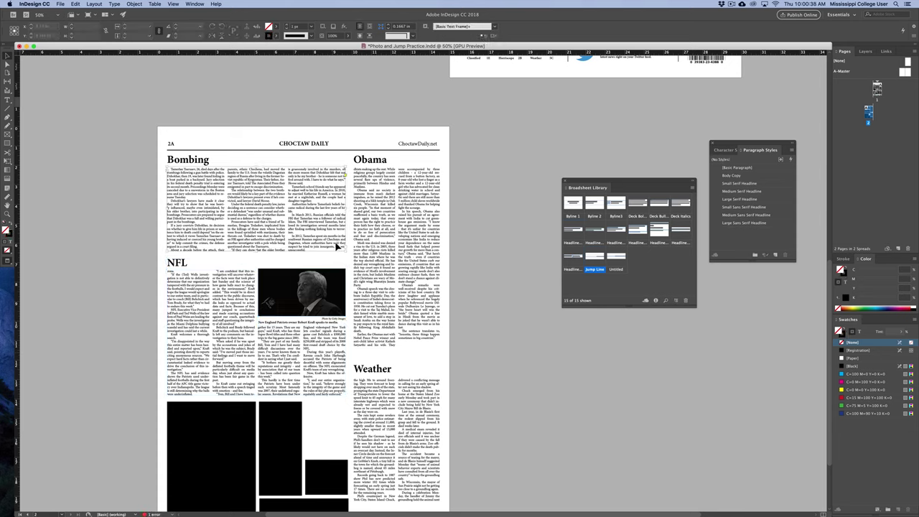
left_click(338, 353)
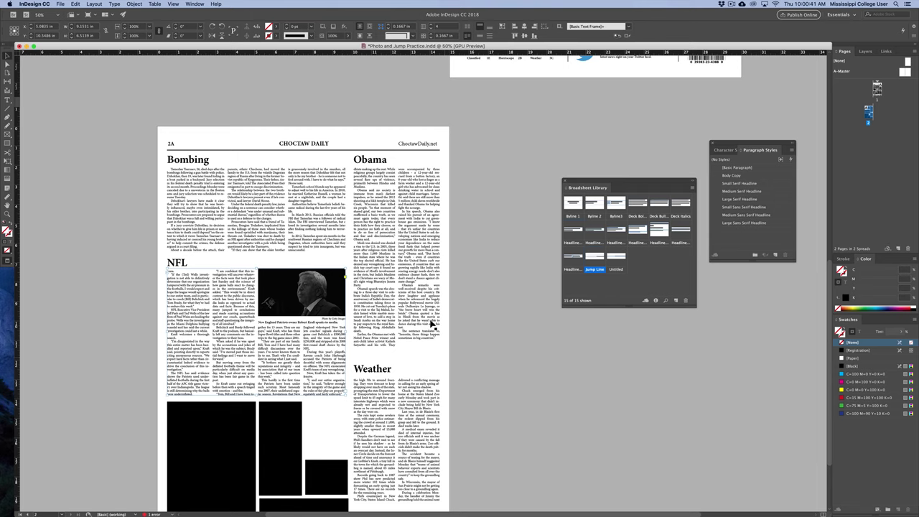
scroll(460, 387, "down", 3)
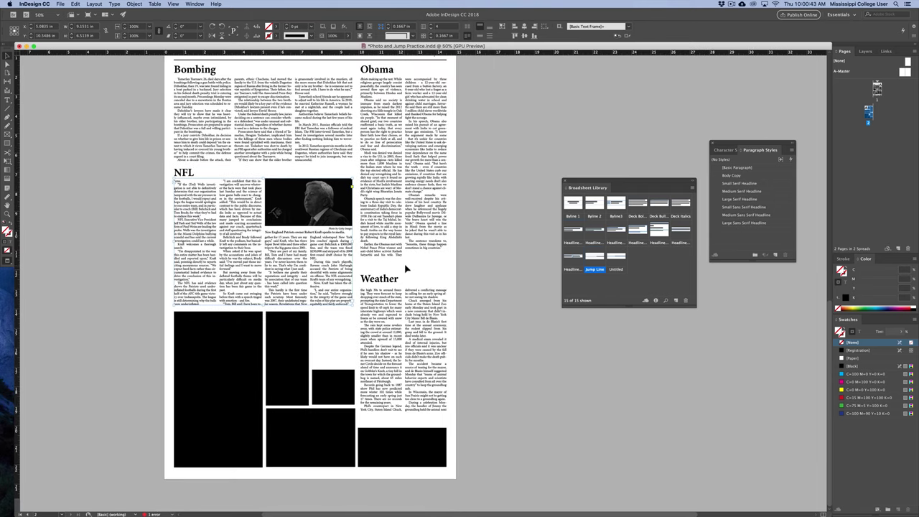
left_click(320, 332)
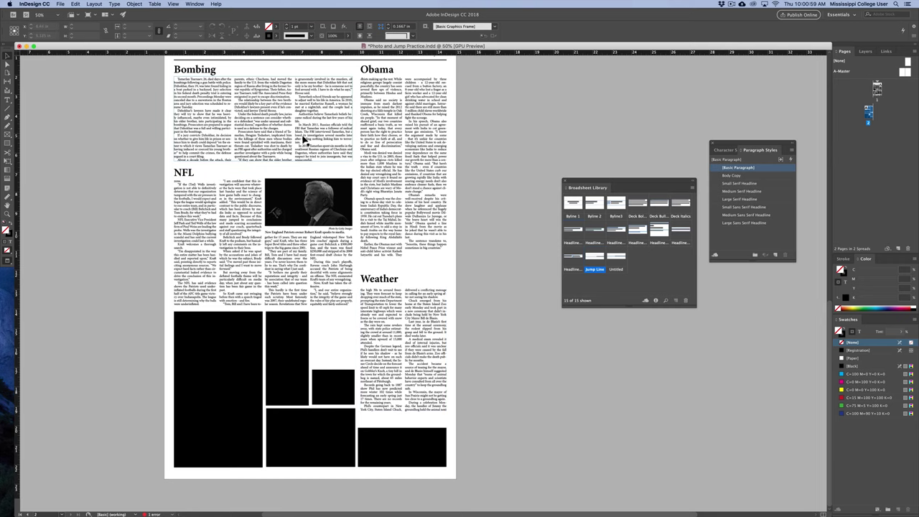
scroll(465, 254, "up", 1)
scroll(464, 254, "up", 3)
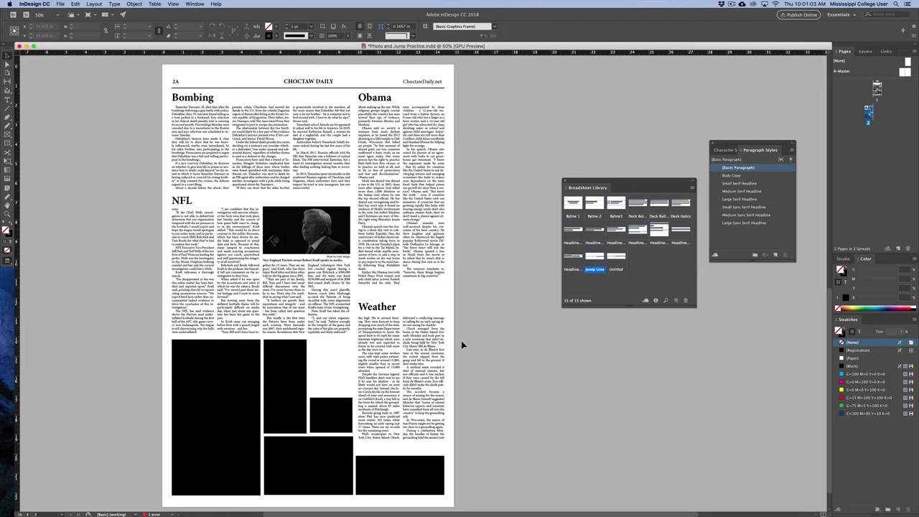
key("super+0")
left_click_drag(467, 279, 262, 511)
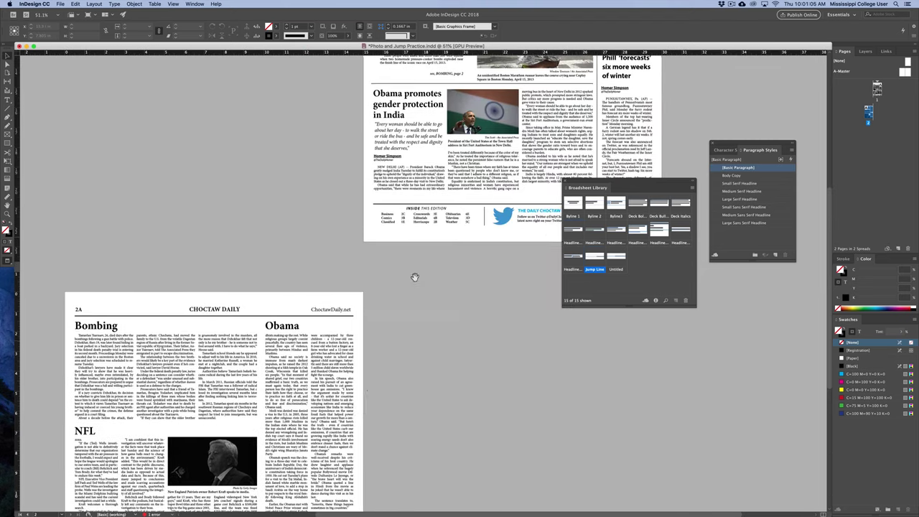
scroll(414, 277, "up", 10)
scroll(414, 277, "right", 4)
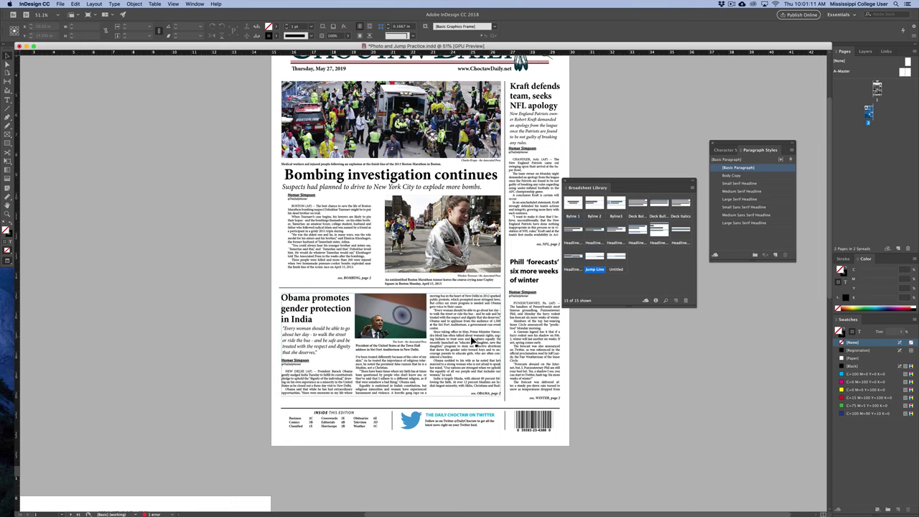
scroll(474, 320, "up", 1)
scroll(517, 330, "right", 2)
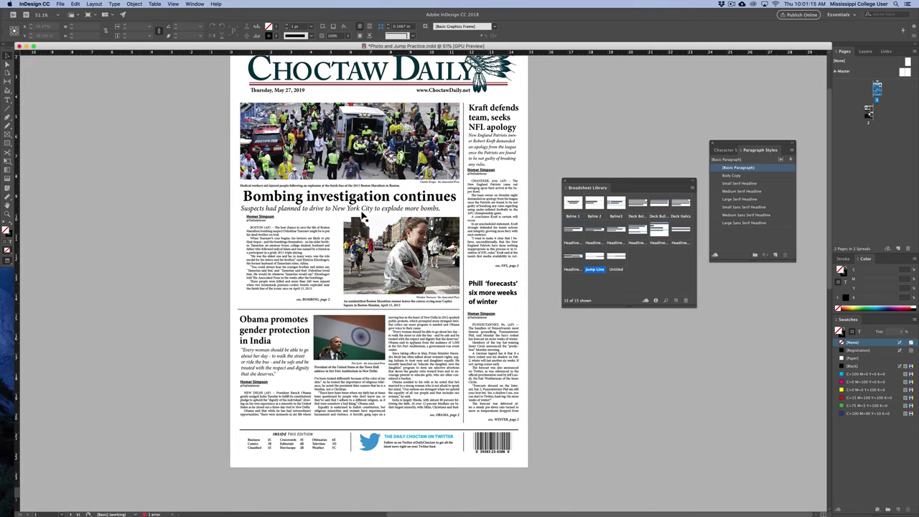
Save the document and export all its pages as a PDF named Photo and Jump Practice, using the [Smallest File Size] preset
left_click(61, 3)
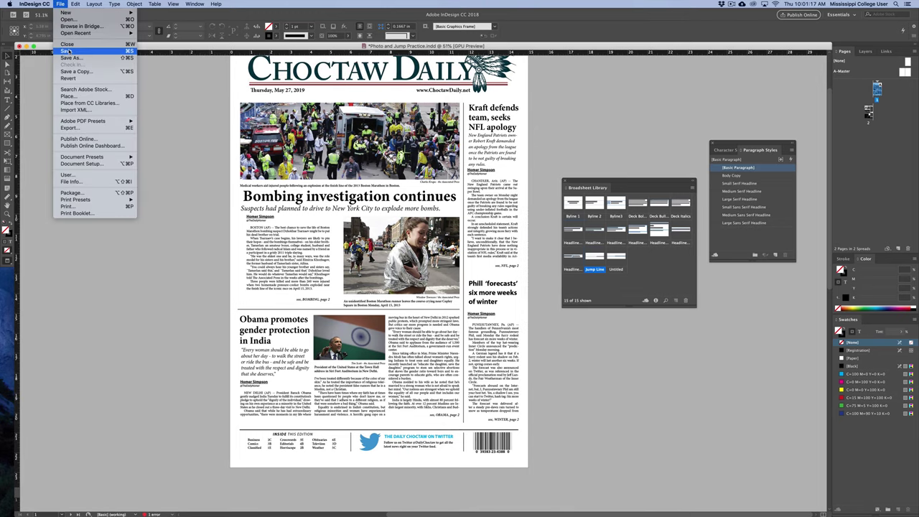
left_click(72, 53)
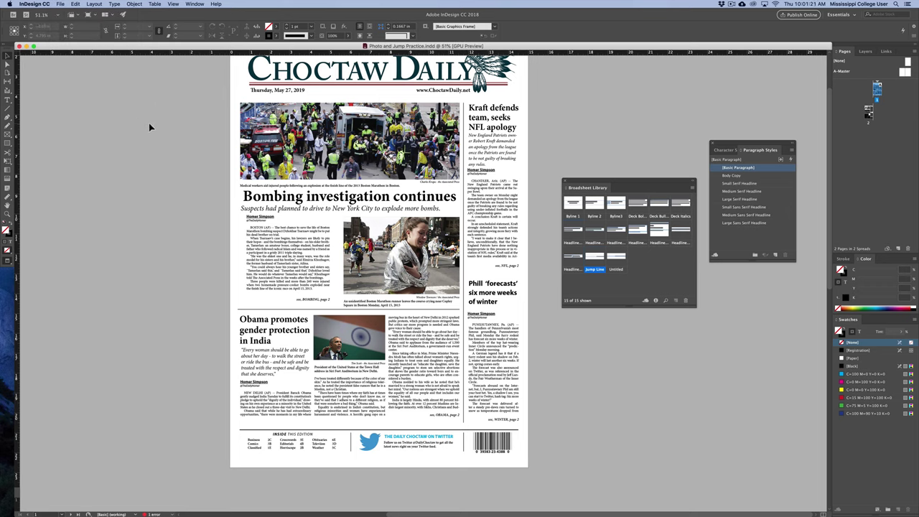
left_click(60, 3)
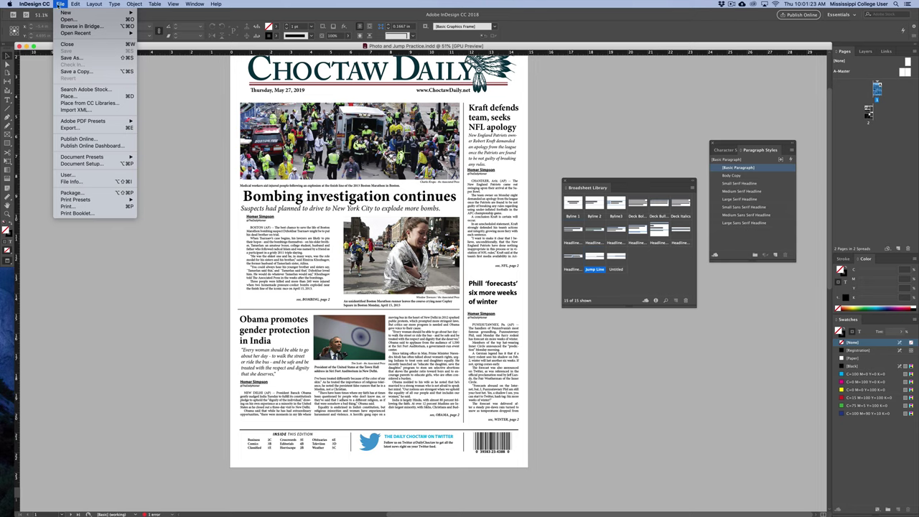
mouse_move(63, 121)
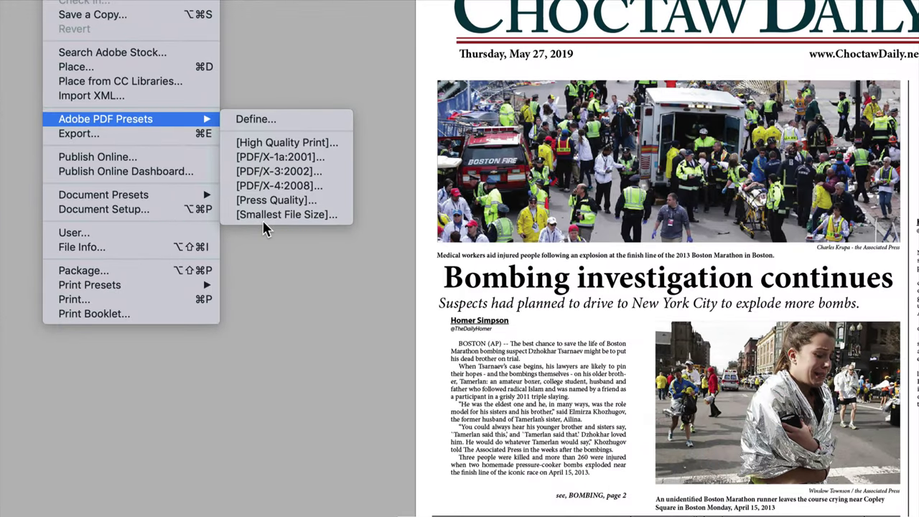
left_click(264, 217)
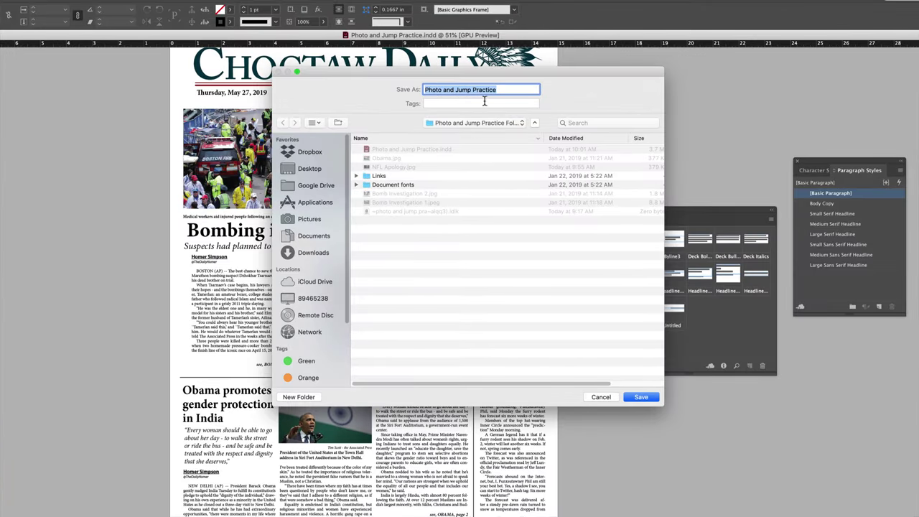
left_click(637, 397)
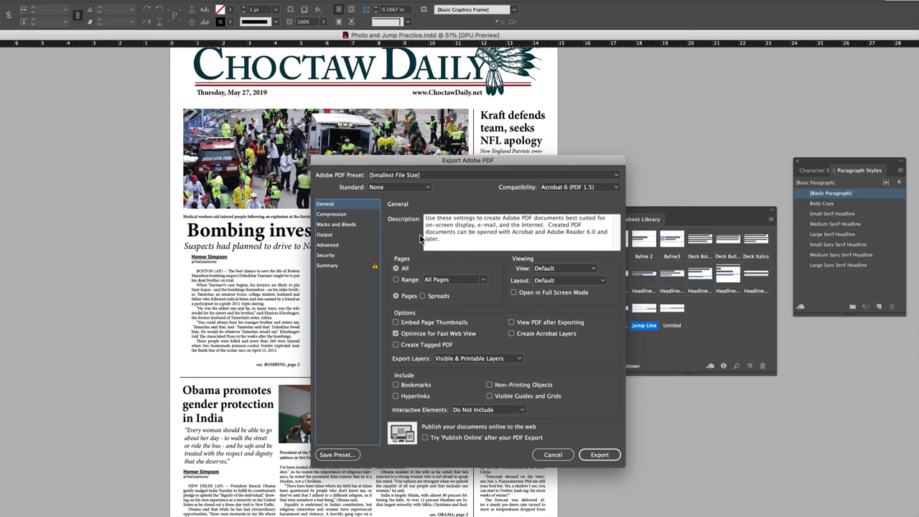
left_click(598, 455)
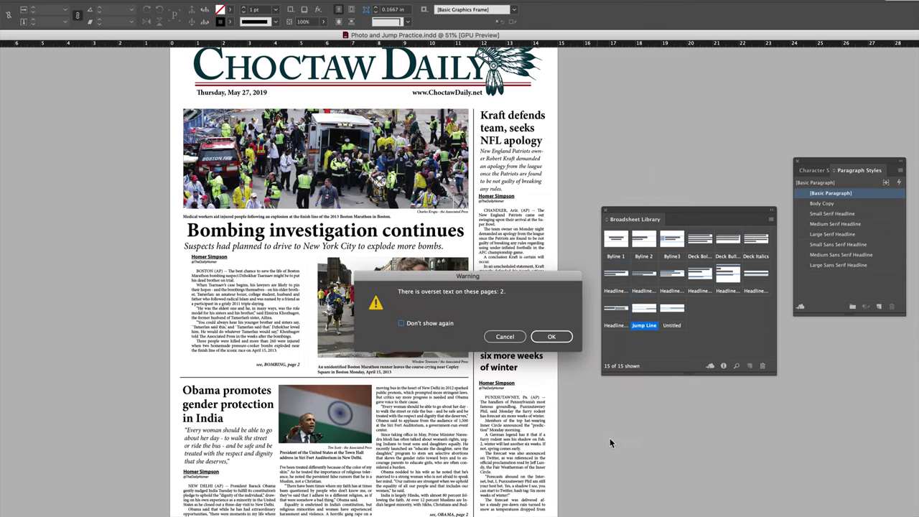
left_click(551, 336)
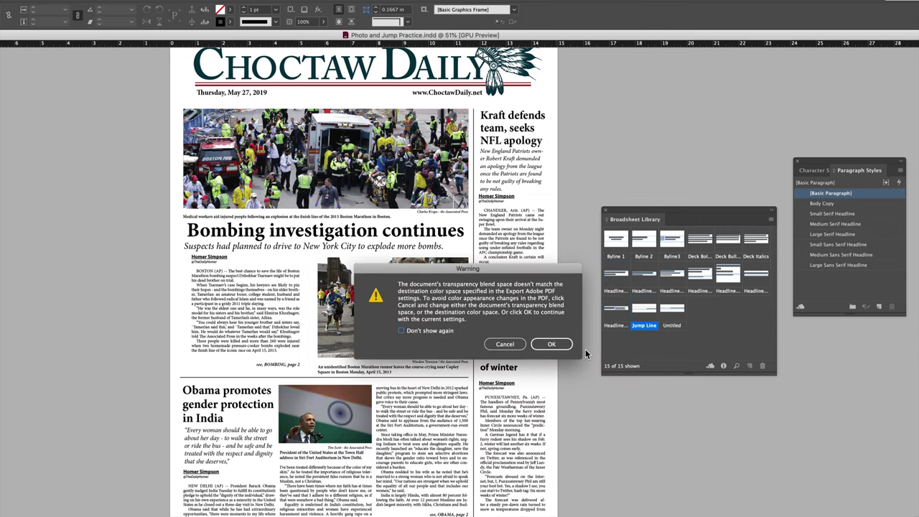
left_click(551, 343)
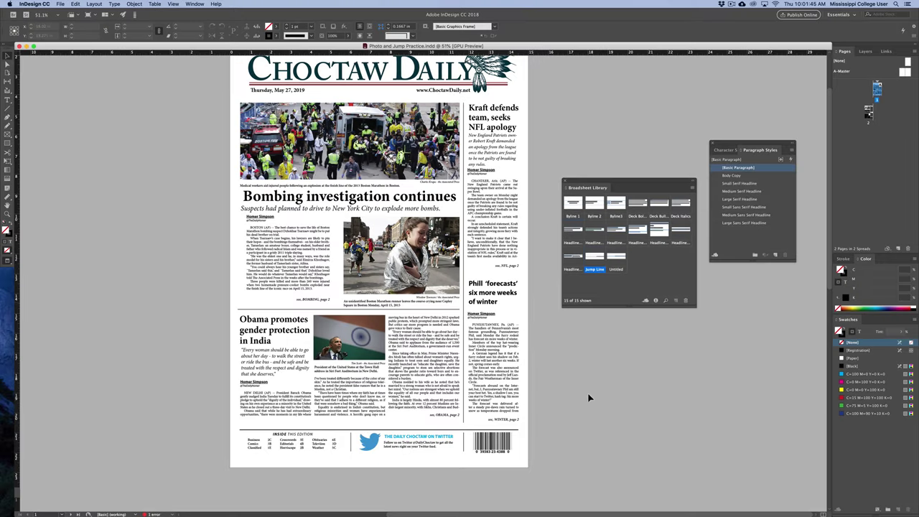